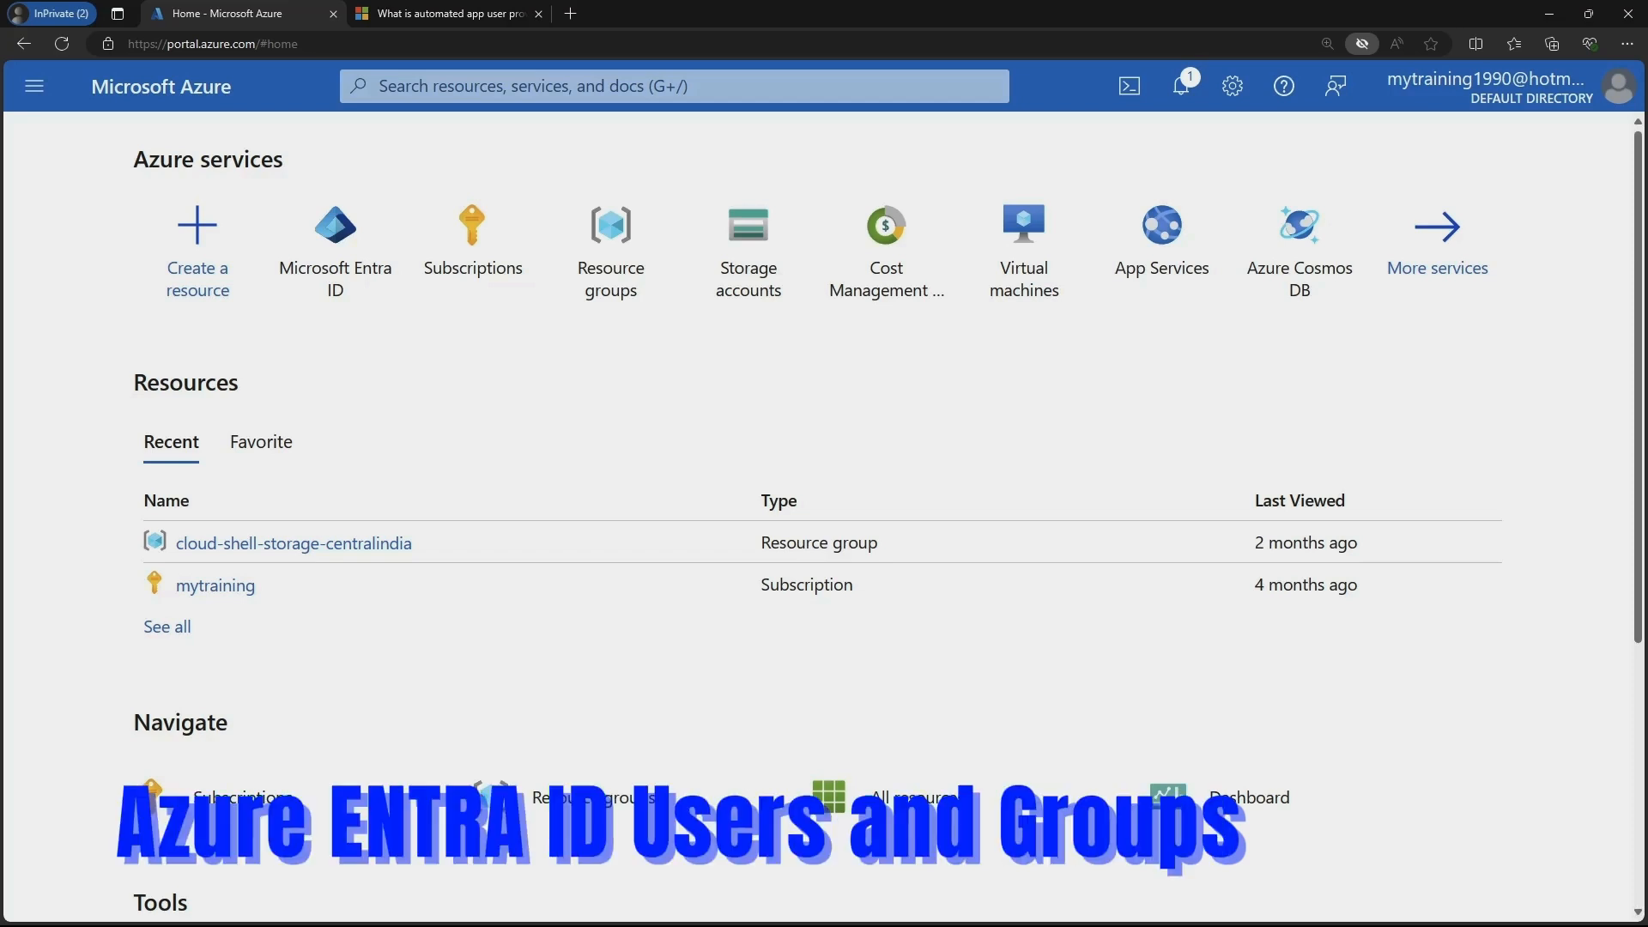
Open Microsoft Entra ID and examine the default directory's primary domain in its basic information
click(334, 249)
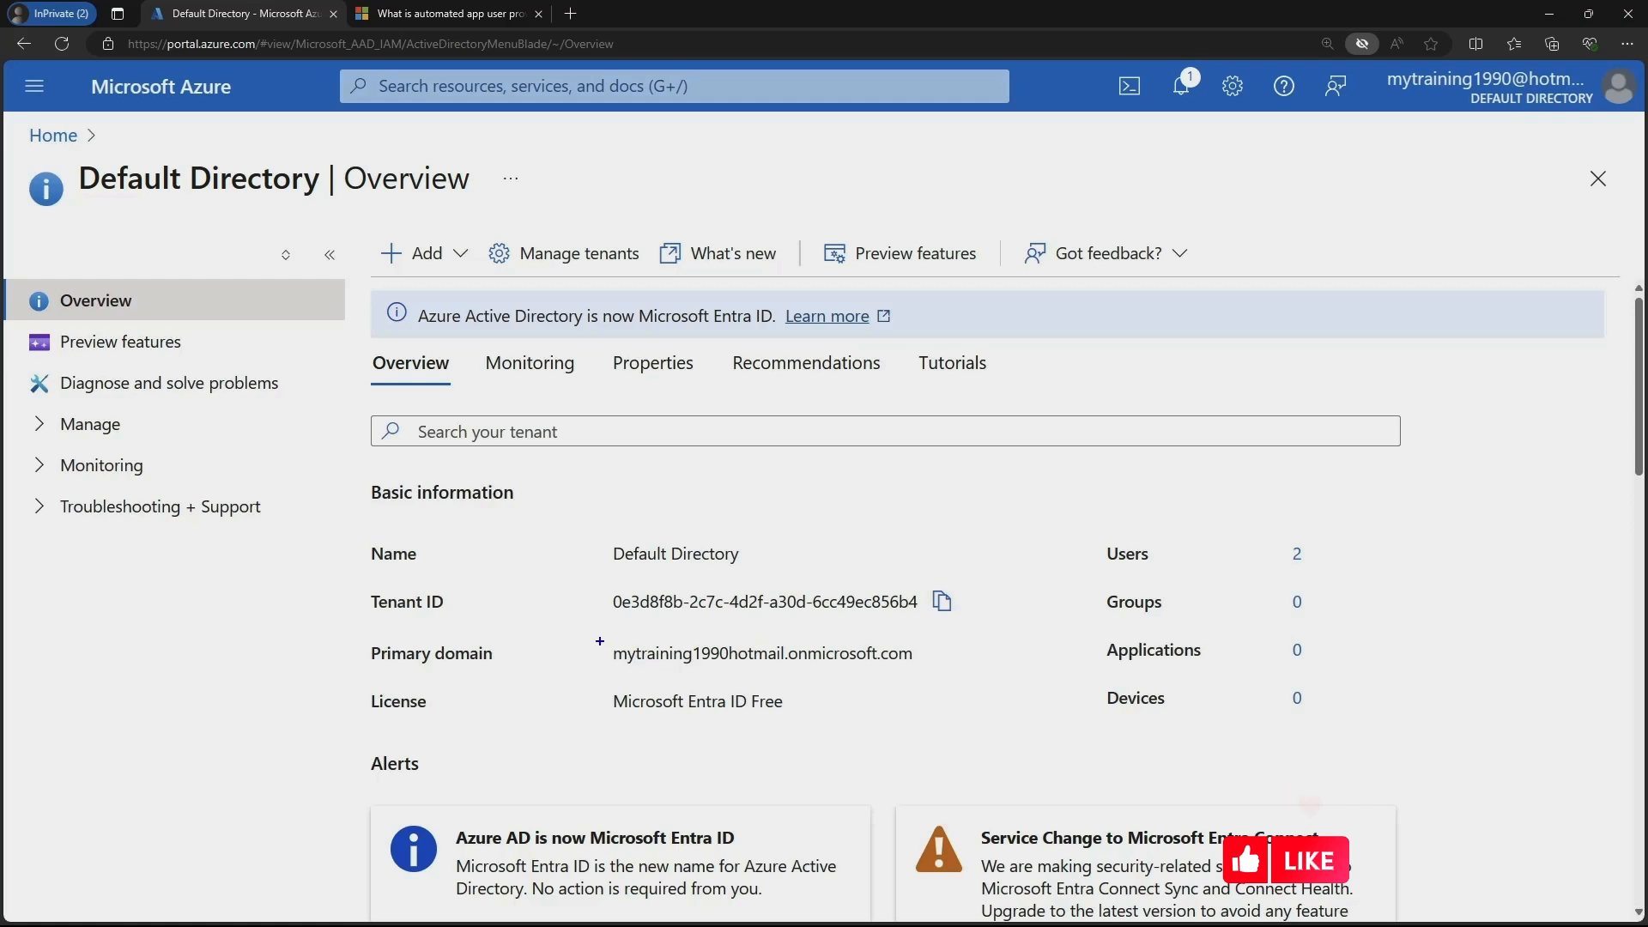
drag(595, 637, 948, 678)
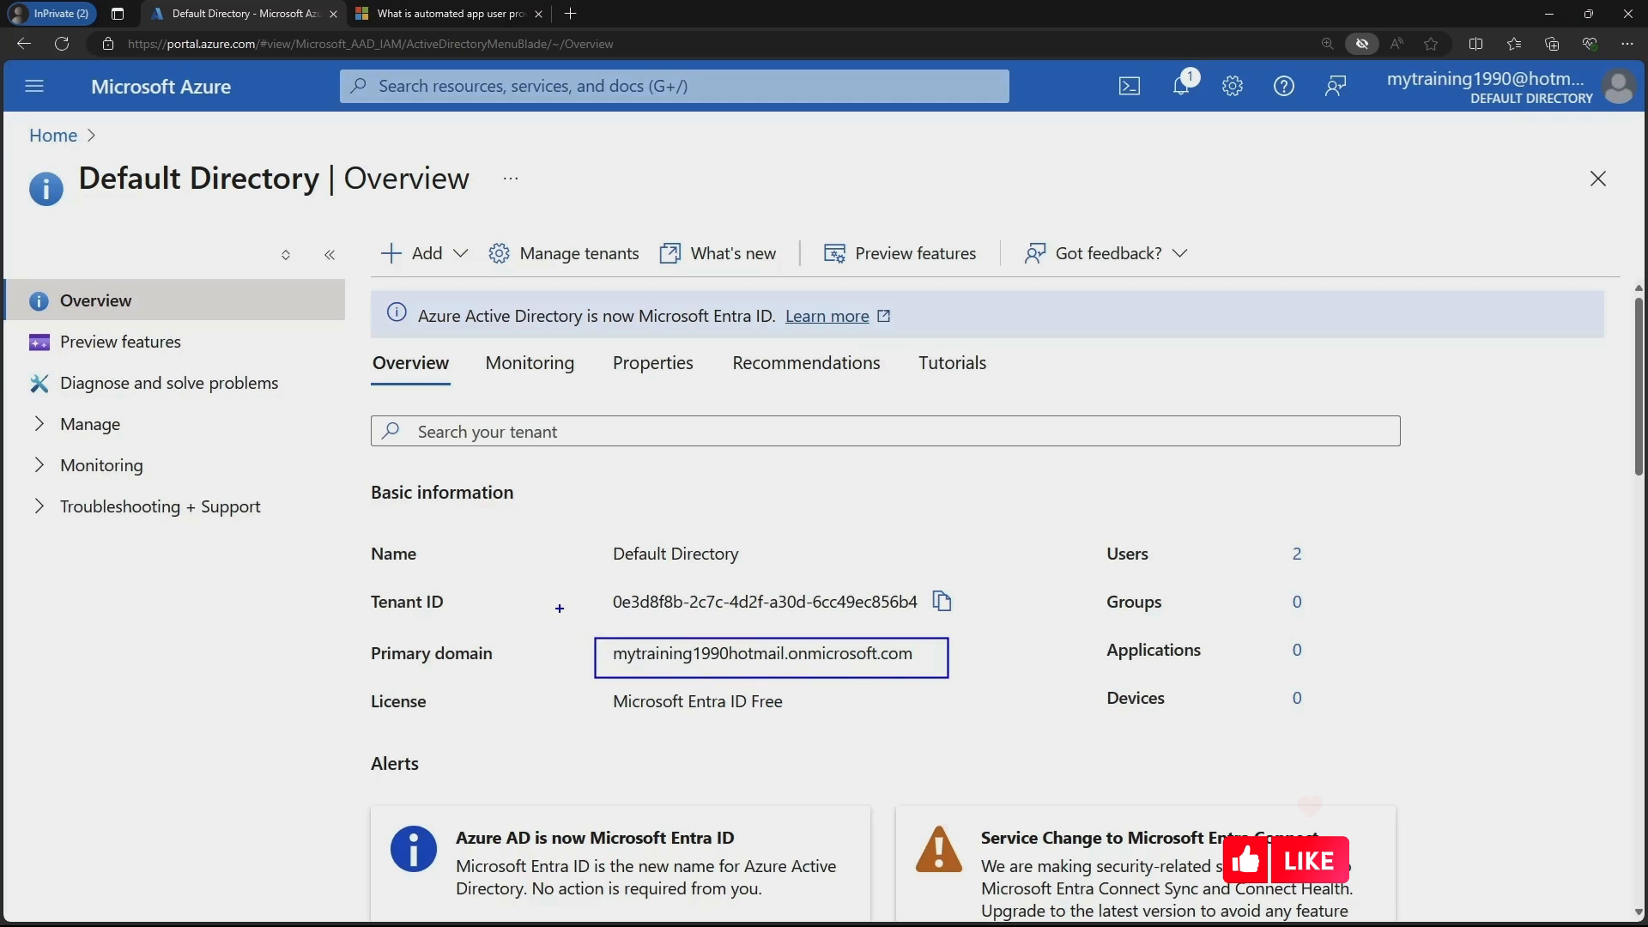
drag(559, 609, 599, 640)
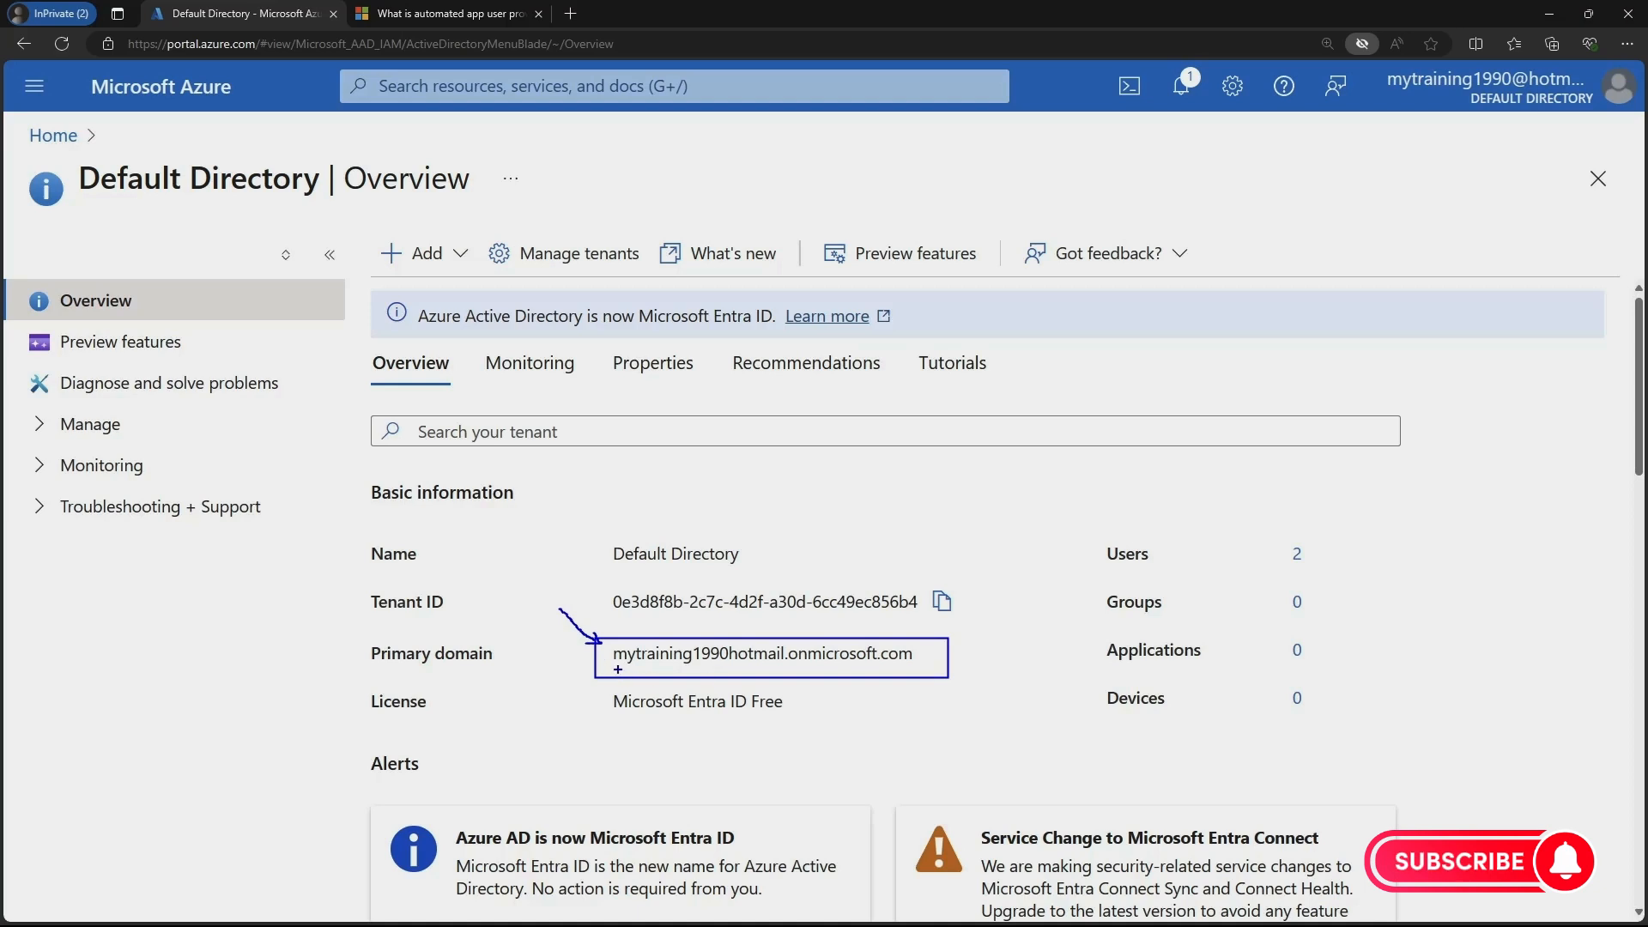
drag(615, 670, 759, 665)
drag(792, 664, 897, 662)
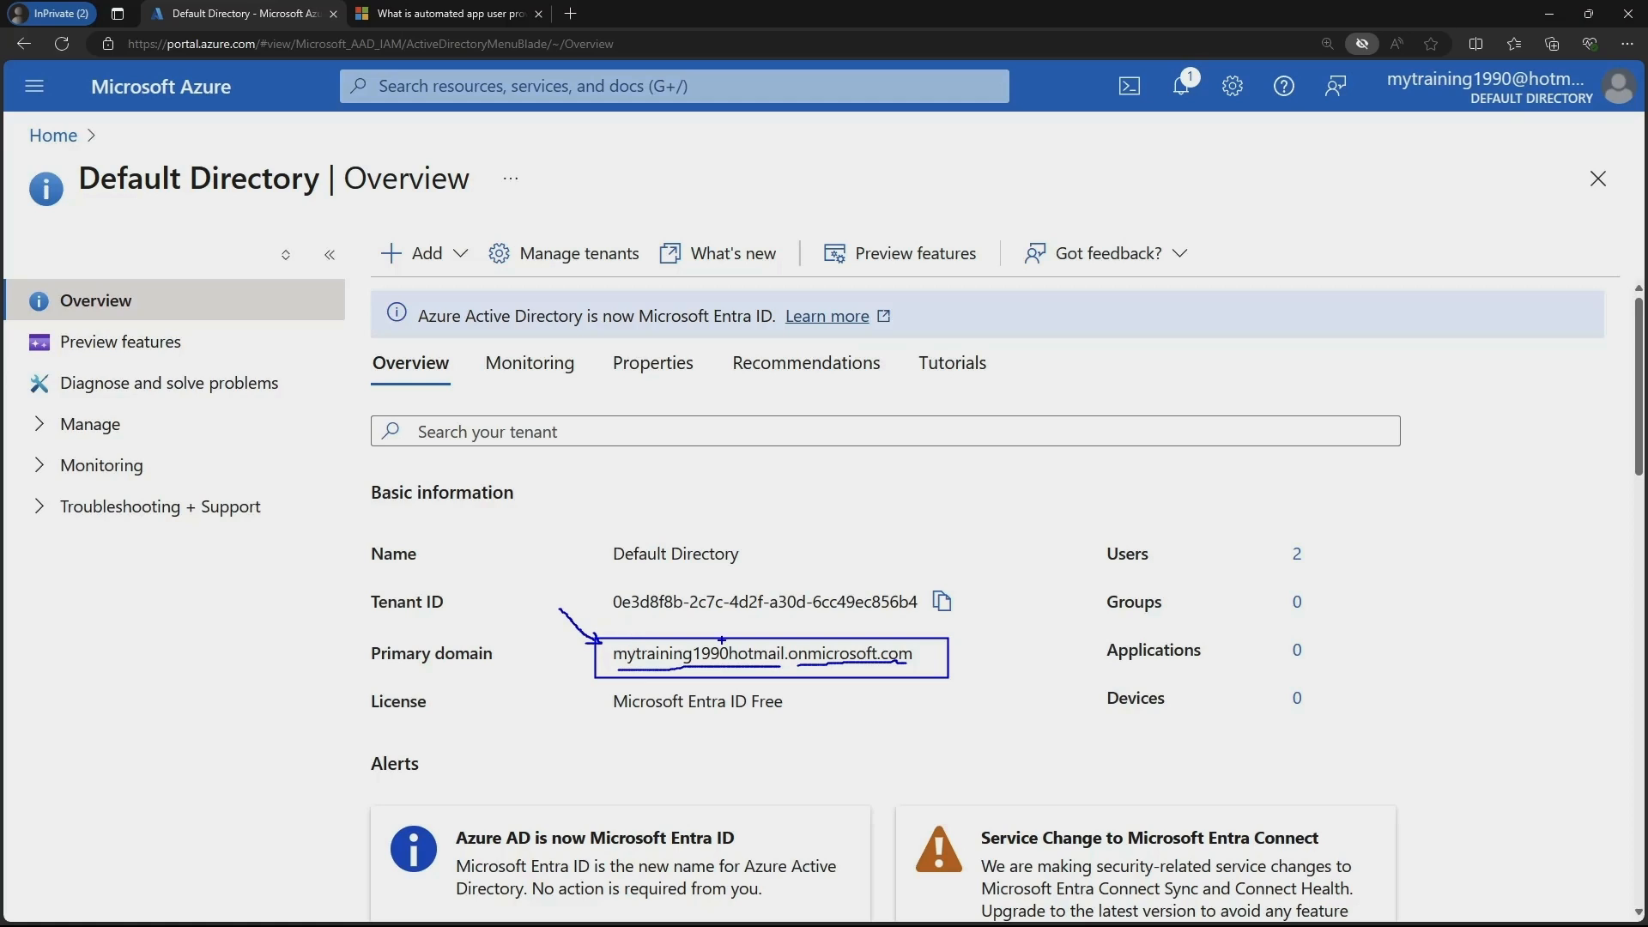
key(Escape)
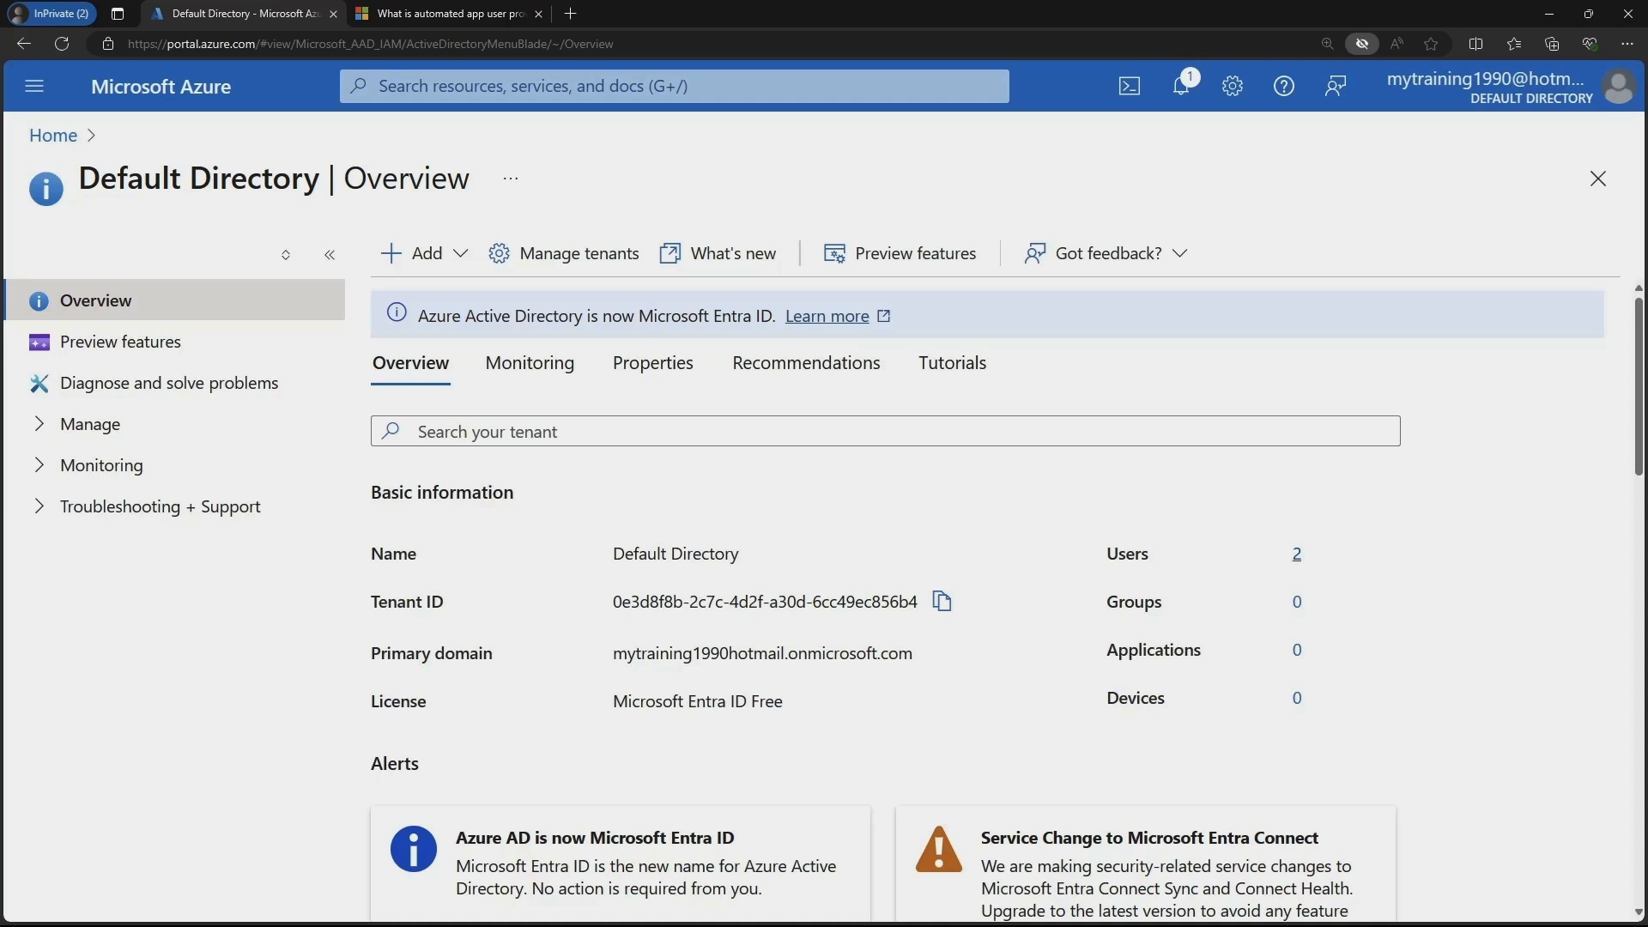
View the directory's list of users and return to the Microsoft Entra ID overview
click(1297, 555)
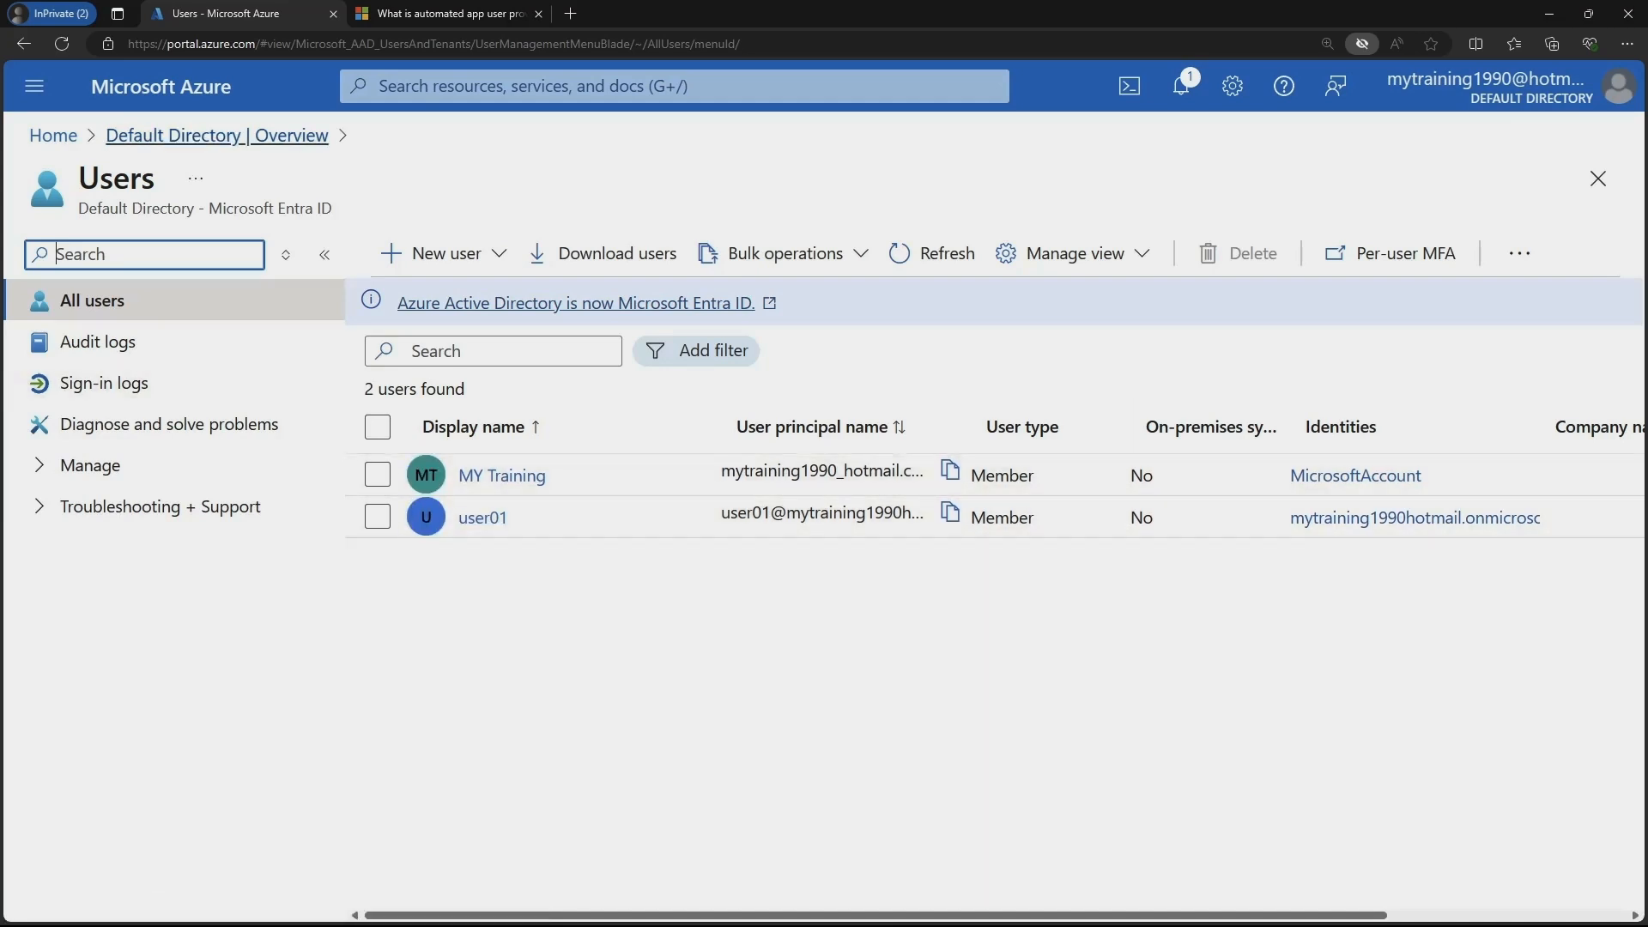
click(53, 135)
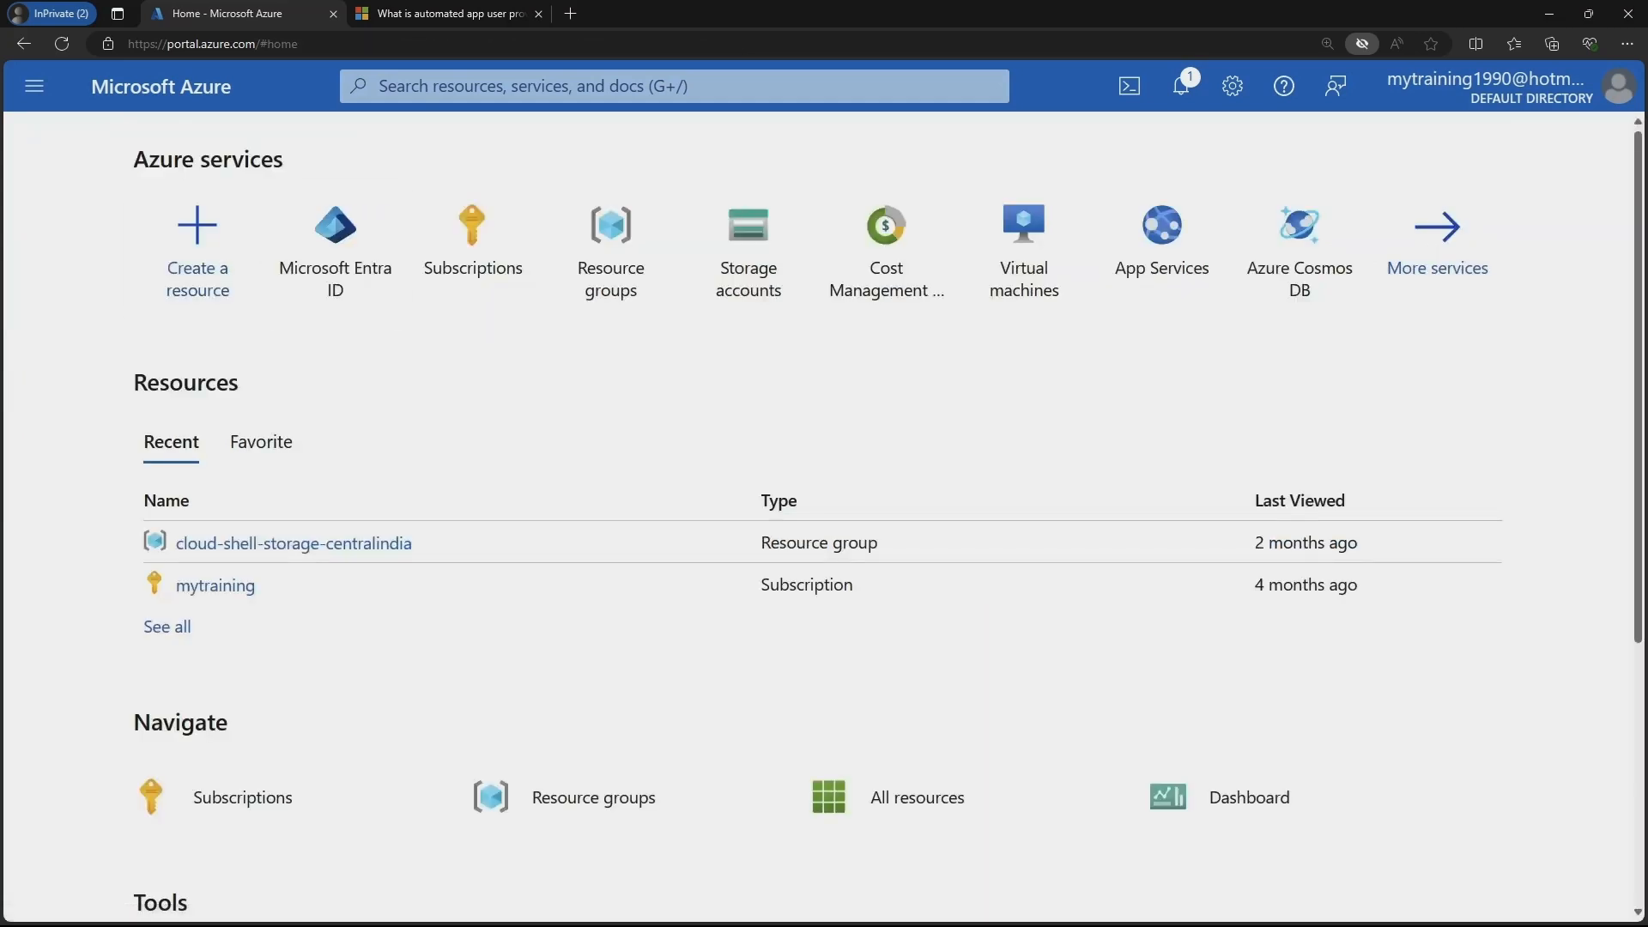
click(334, 249)
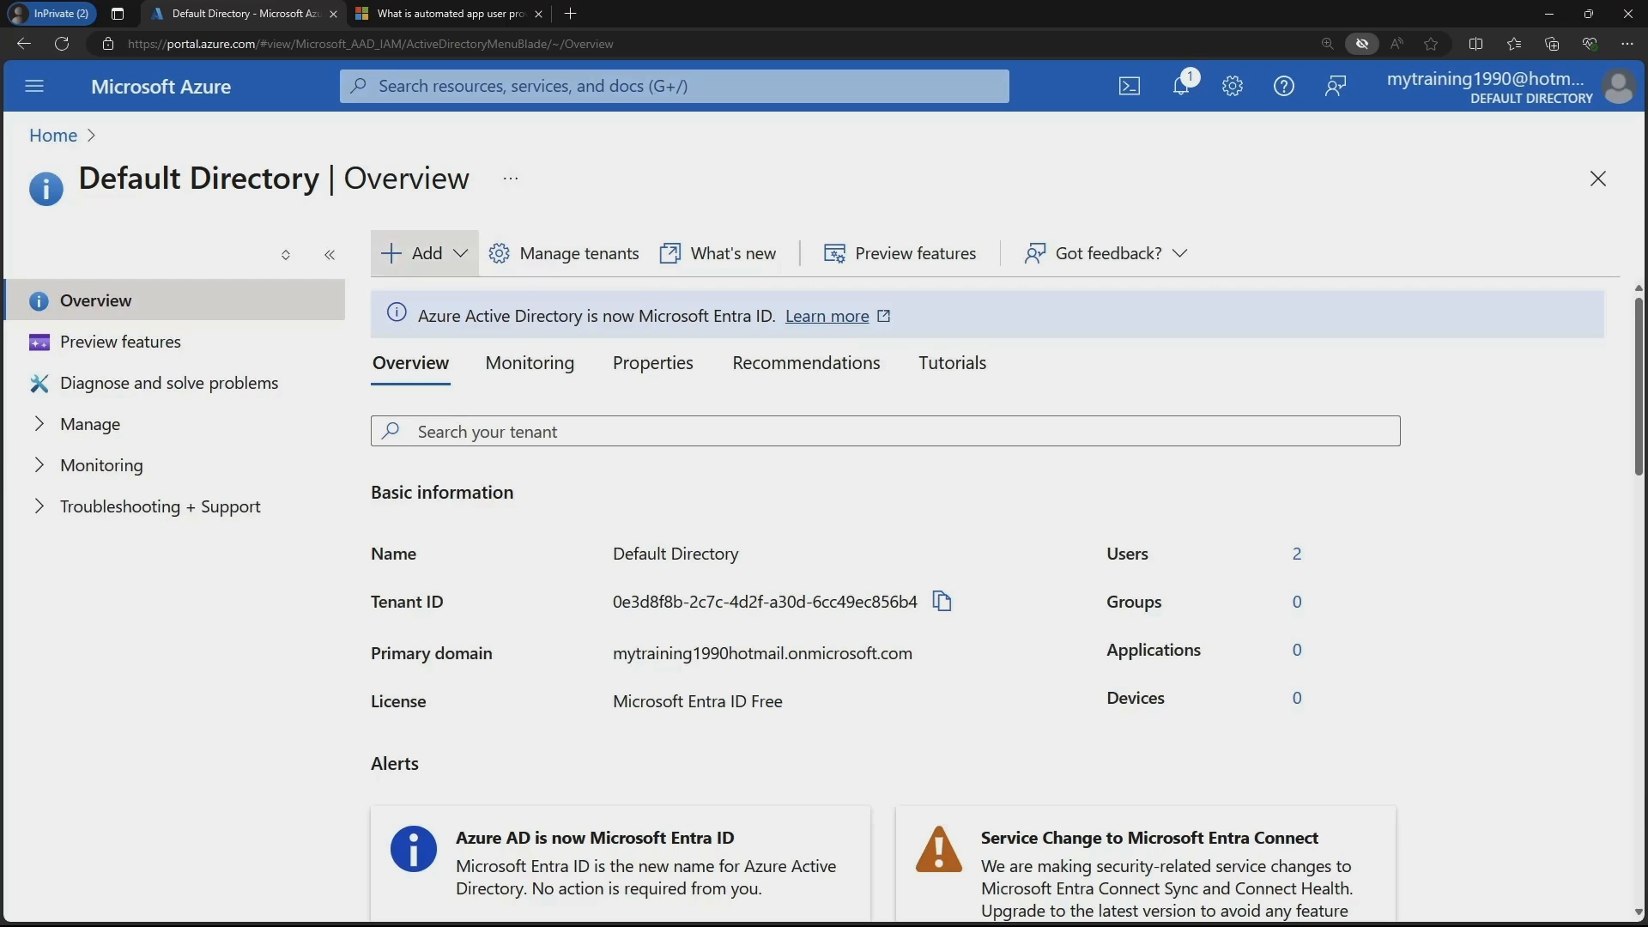
Review which kinds of objects can be added to the default directory
click(422, 253)
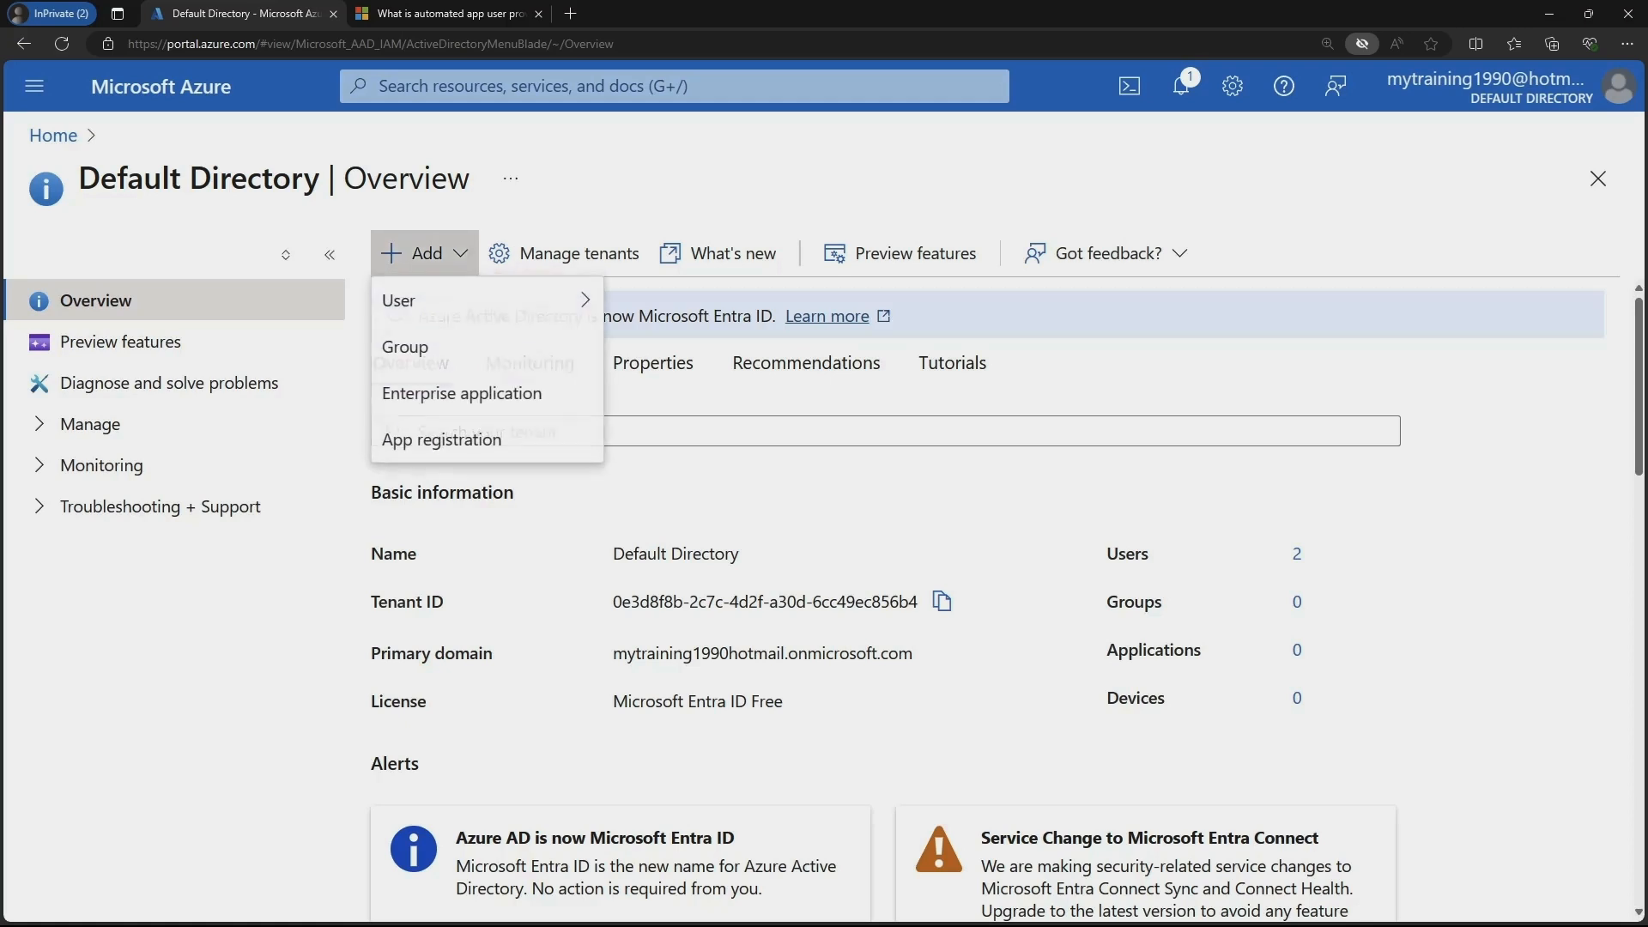
mouse_move(429, 302)
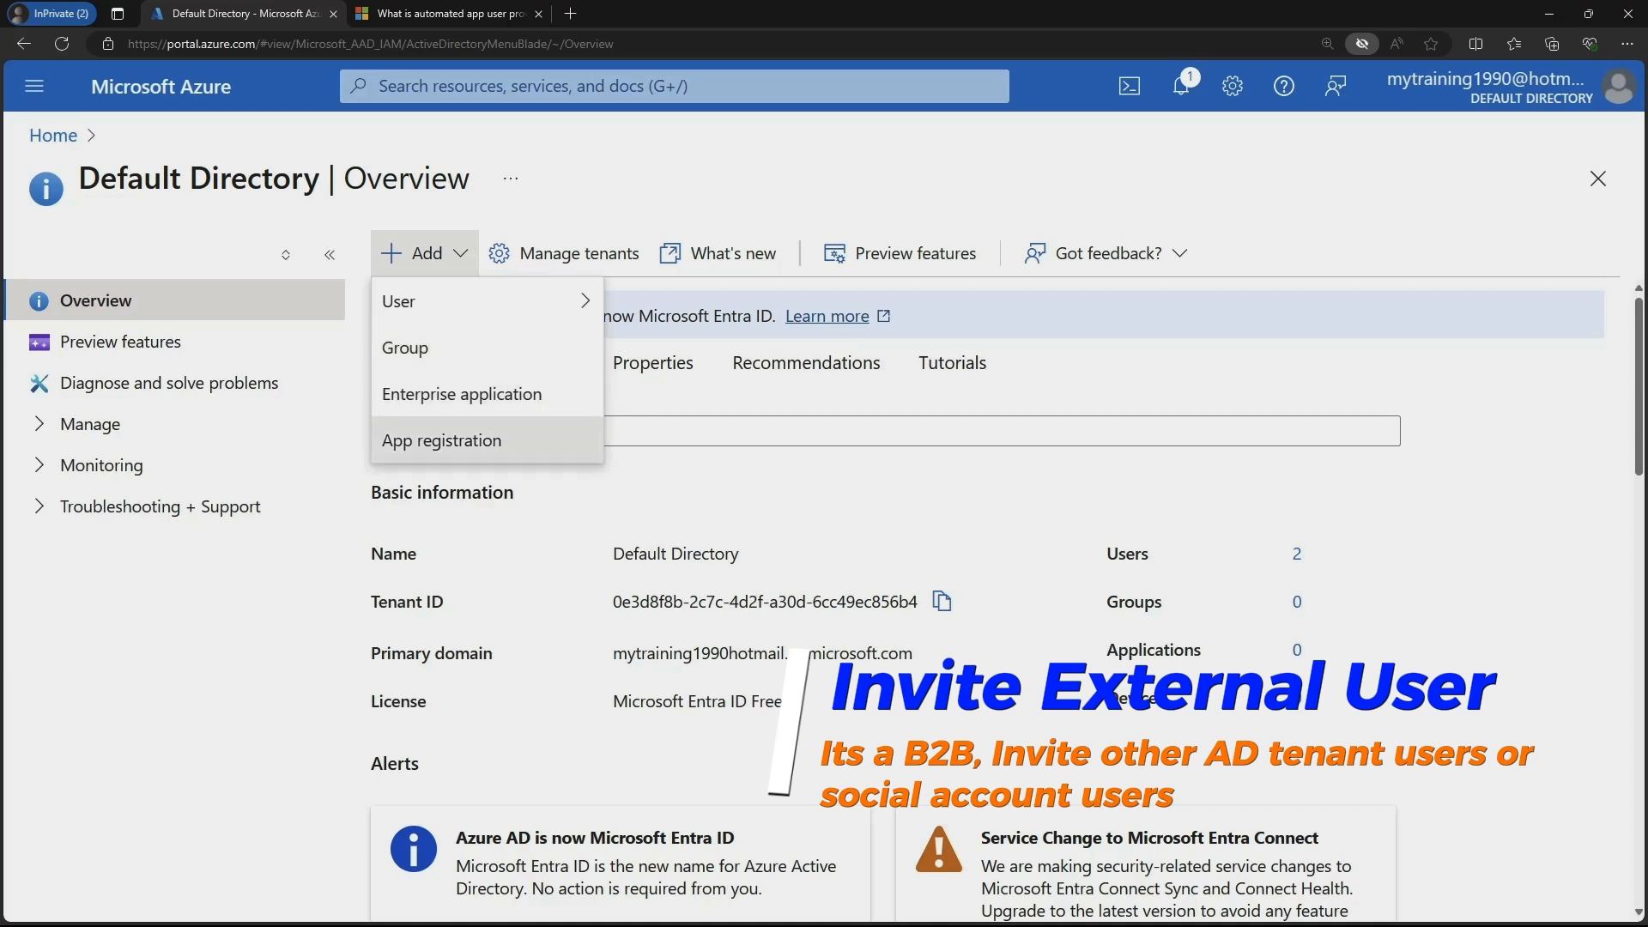
key(Escape)
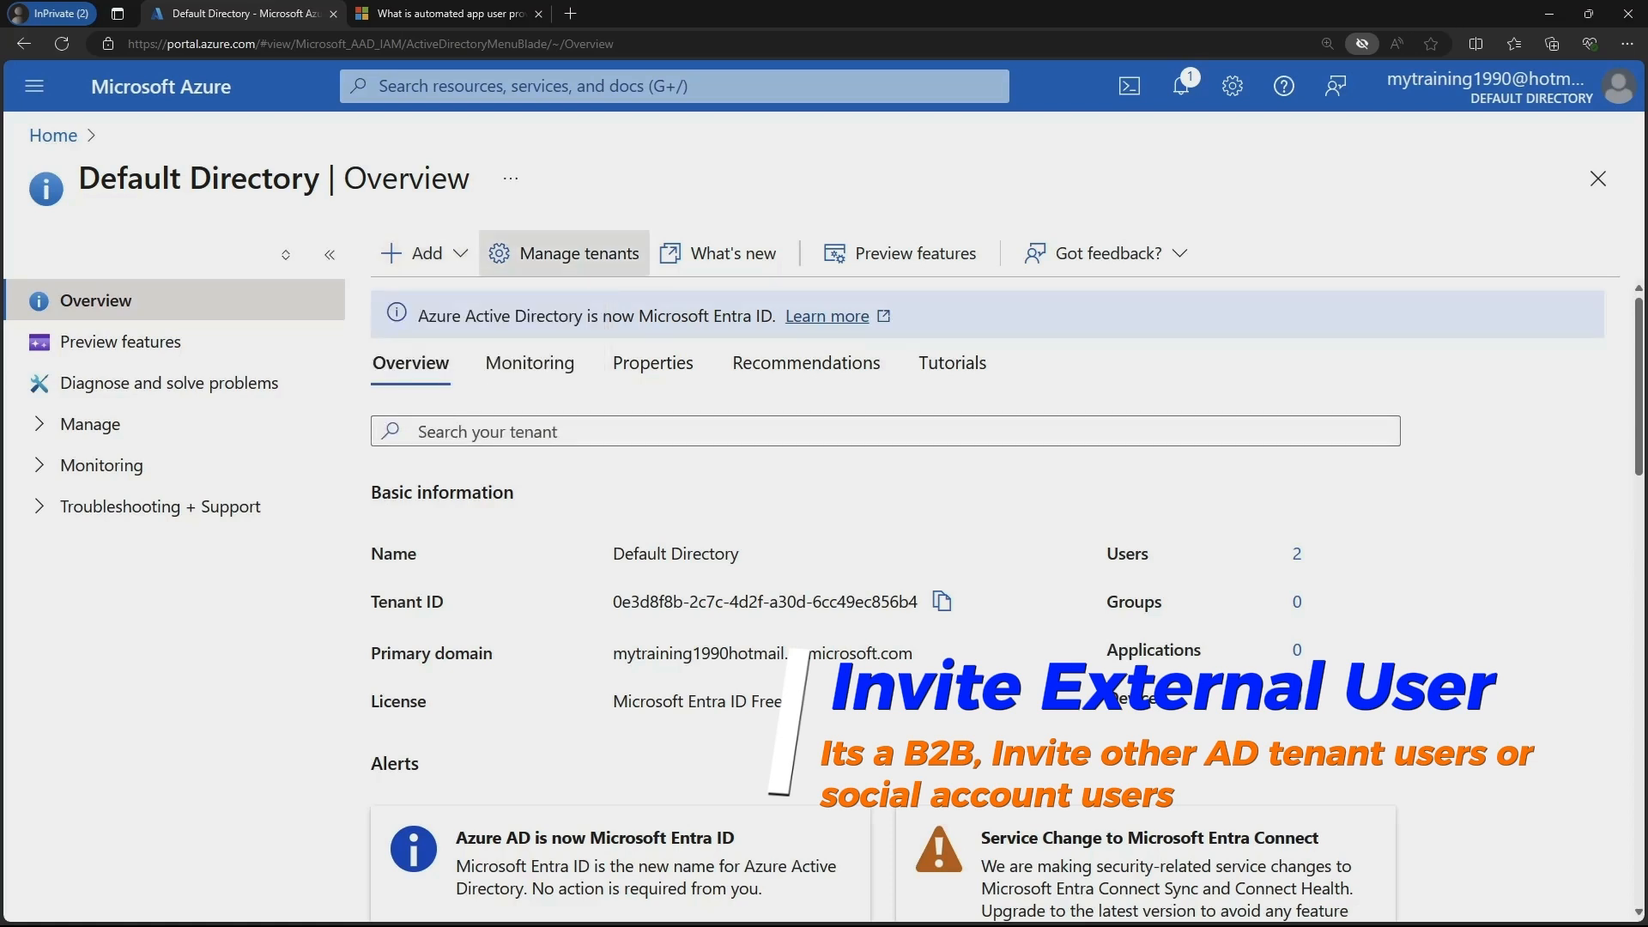
View the list of managed tenants and examine the tenant types offered for creating a new tenant
click(564, 252)
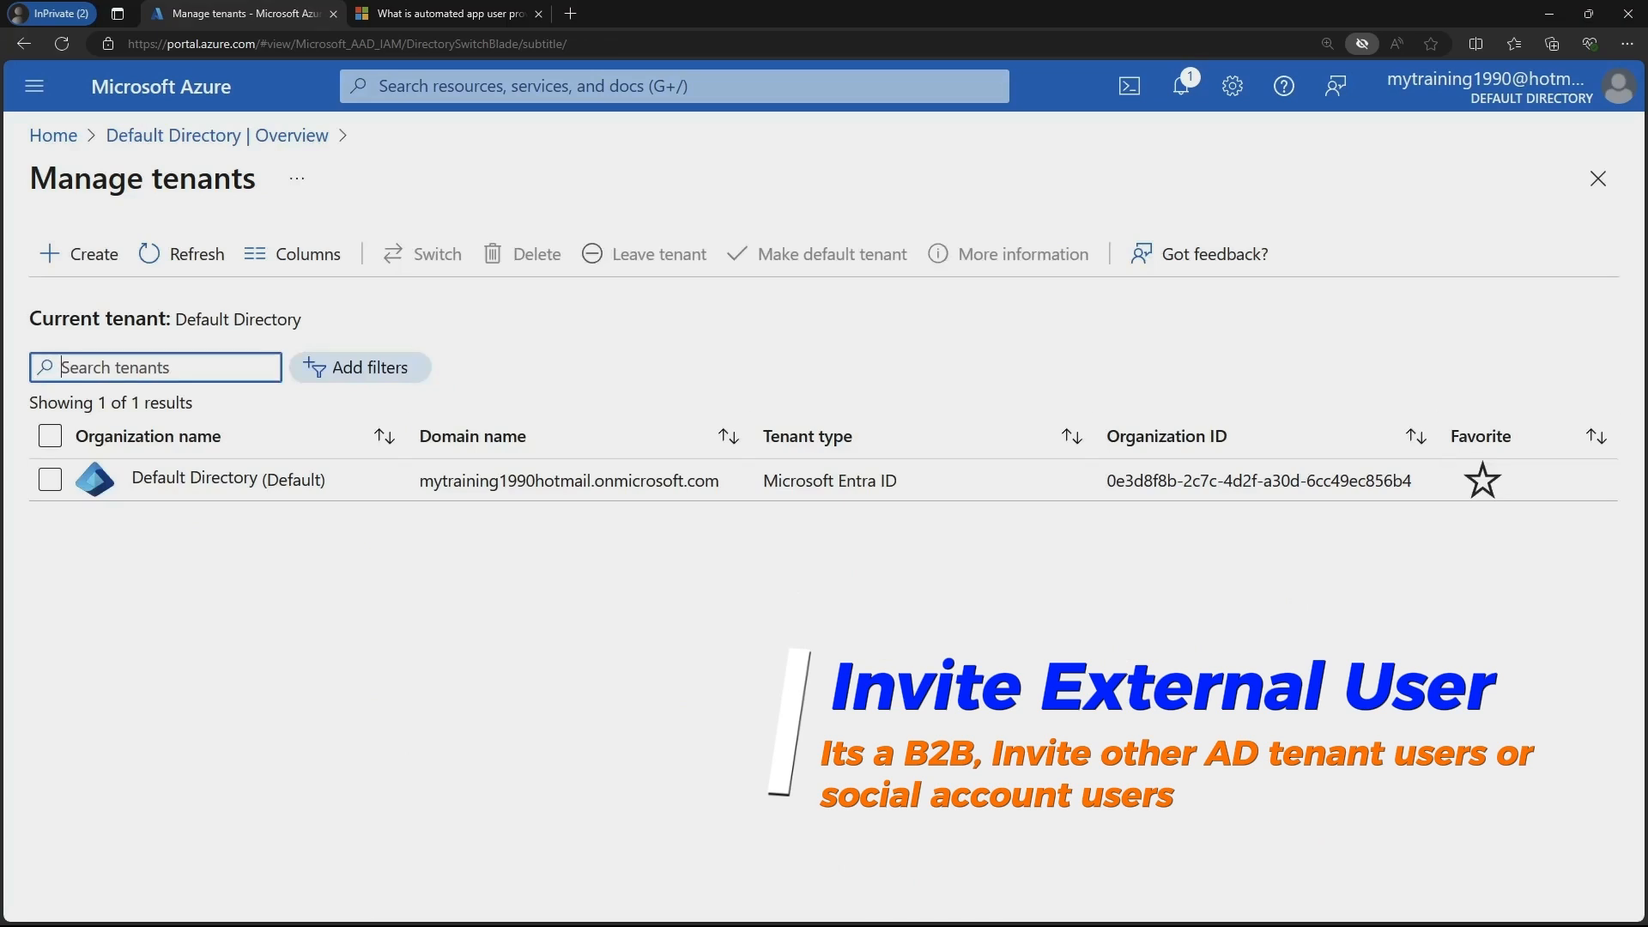
mouse_move(39, 455)
mouse_down()
mouse_move(1228, 427)
mouse_move(1523, 519)
mouse_up()
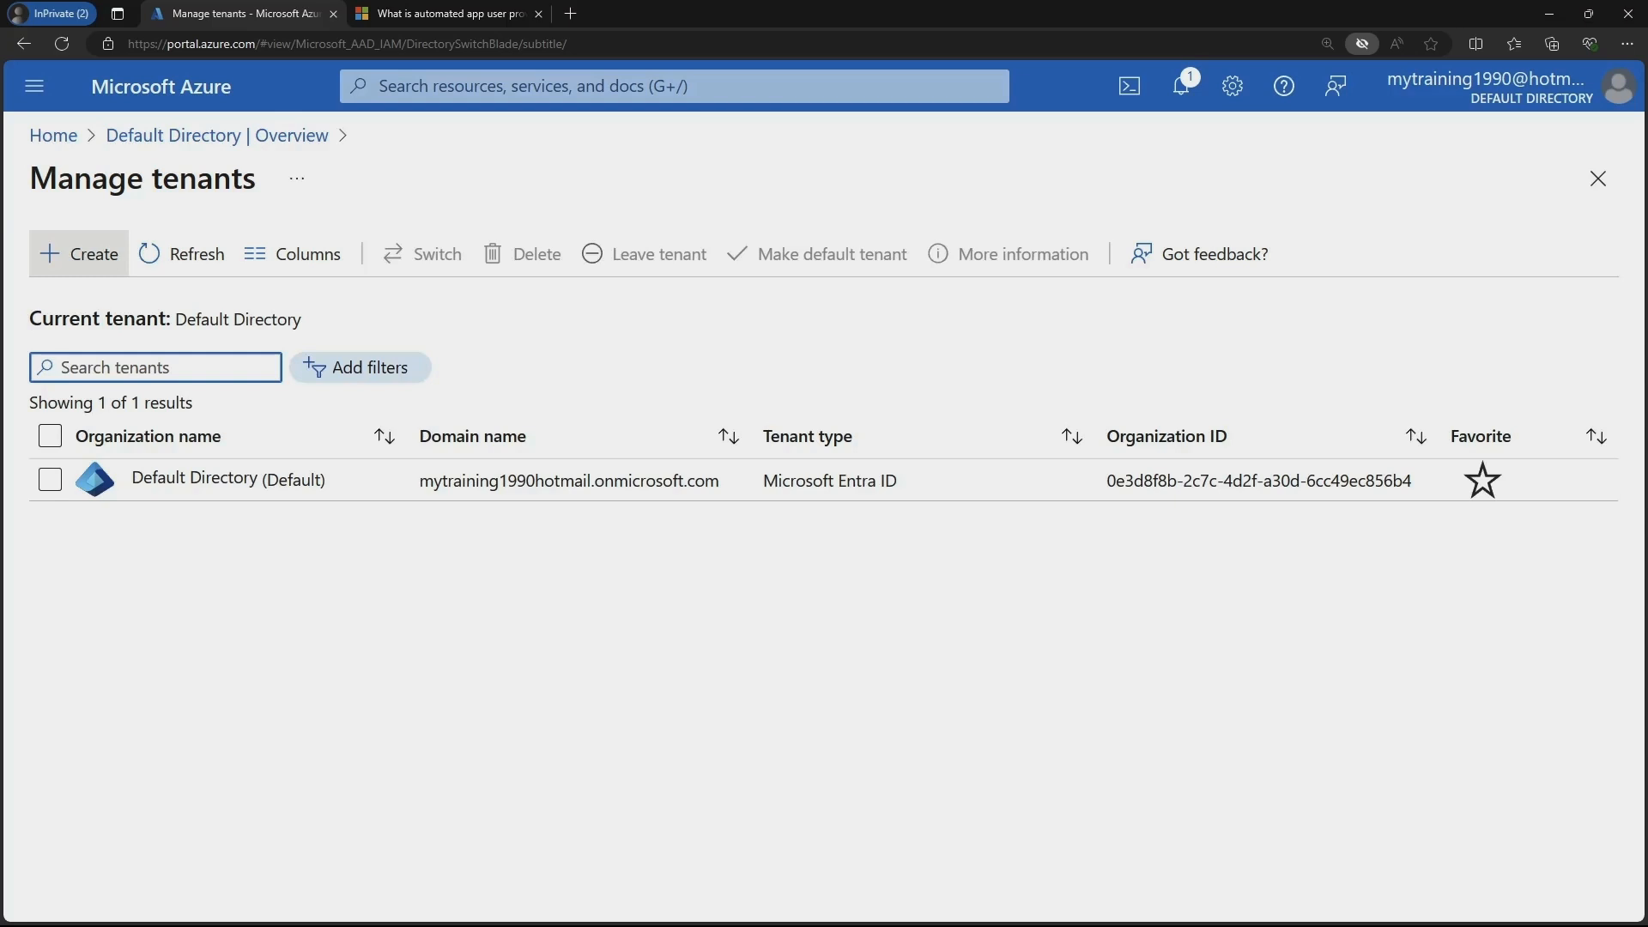
click(77, 253)
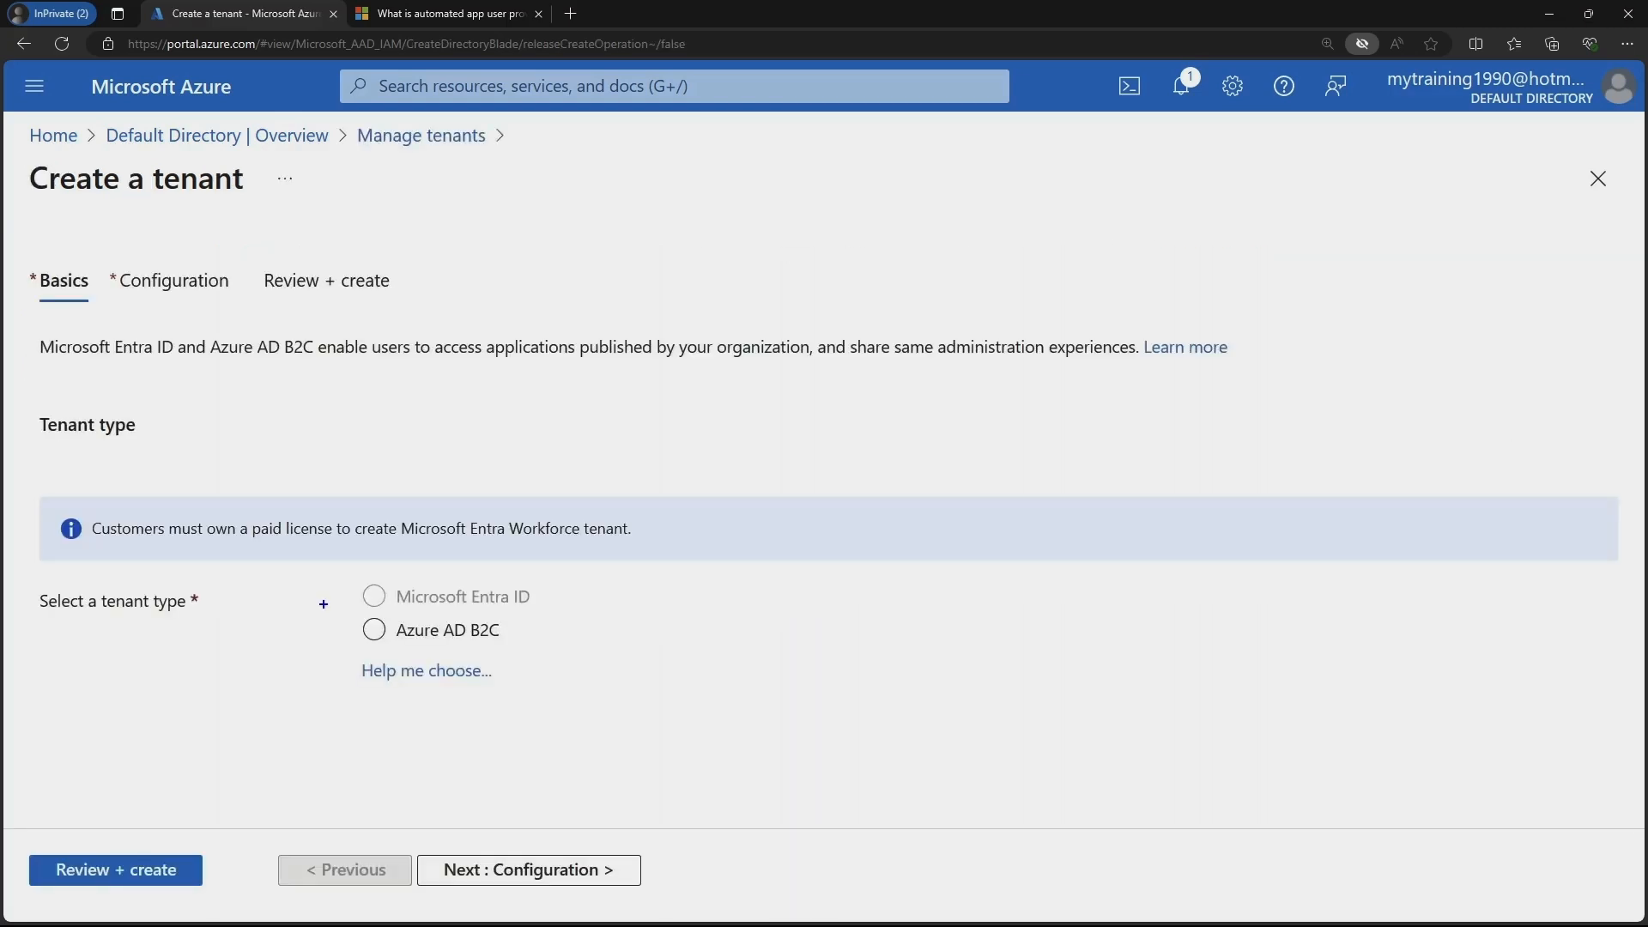
mouse_move(316, 564)
mouse_down()
mouse_move(523, 601)
mouse_move(562, 650)
mouse_up()
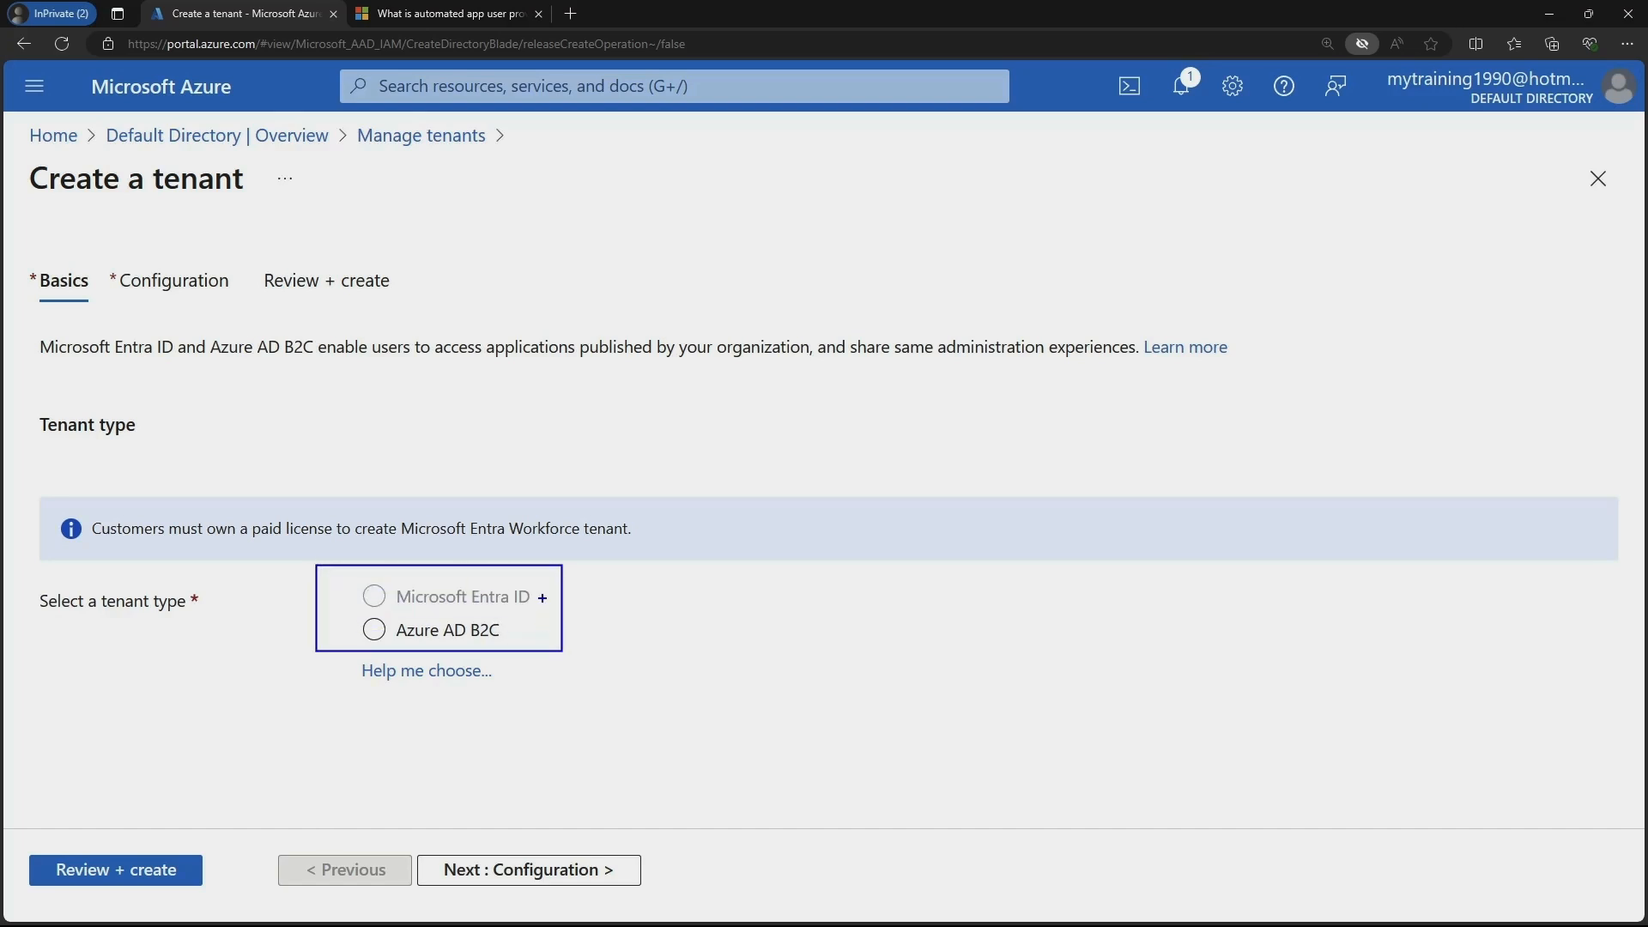
mouse_move(551, 576)
mouse_down()
mouse_move(520, 638)
mouse_move(539, 614)
mouse_up()
drag(346, 596, 357, 603)
key(Escape)
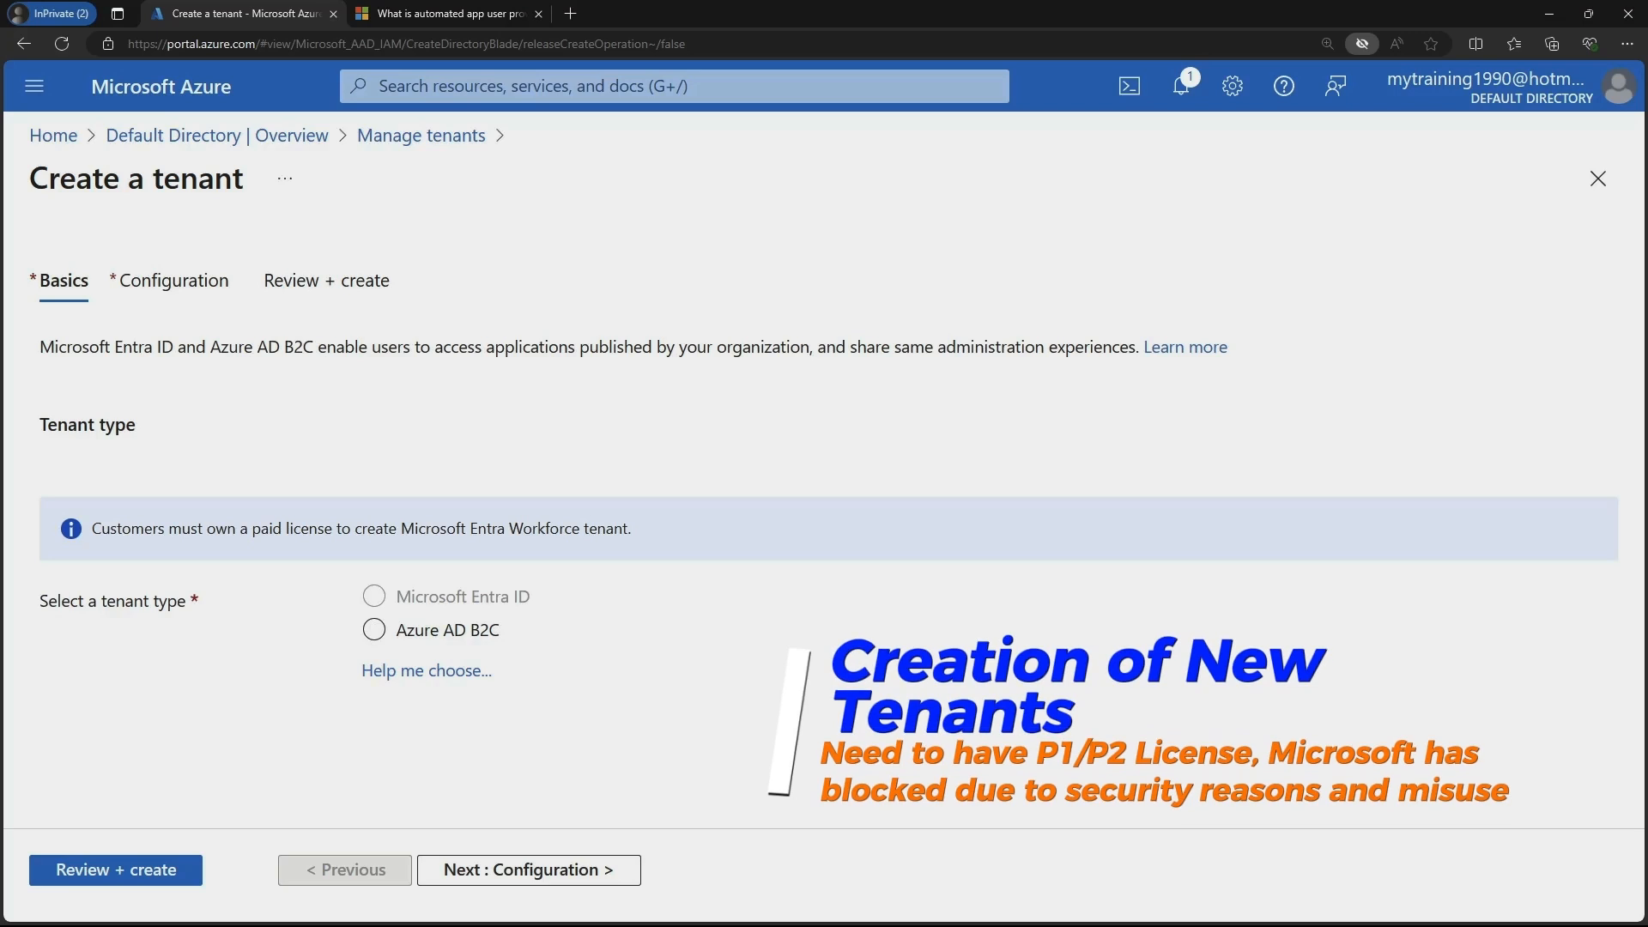
key(Tab)
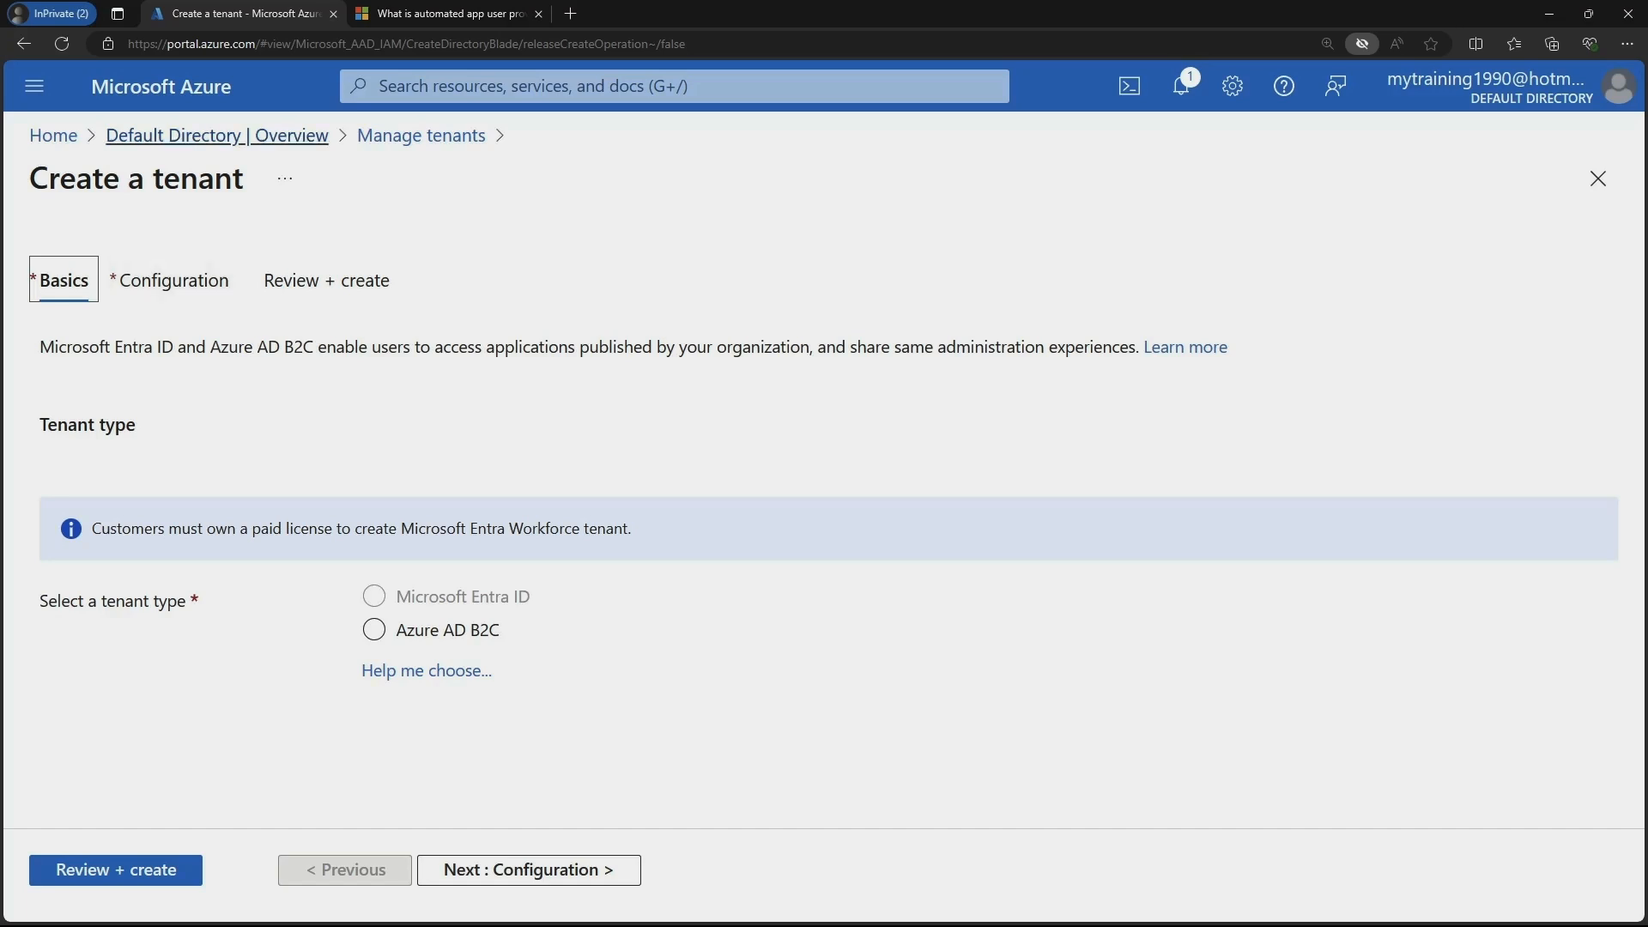
Start creating a new internal user in the default directory with the user principal name user02
click(218, 135)
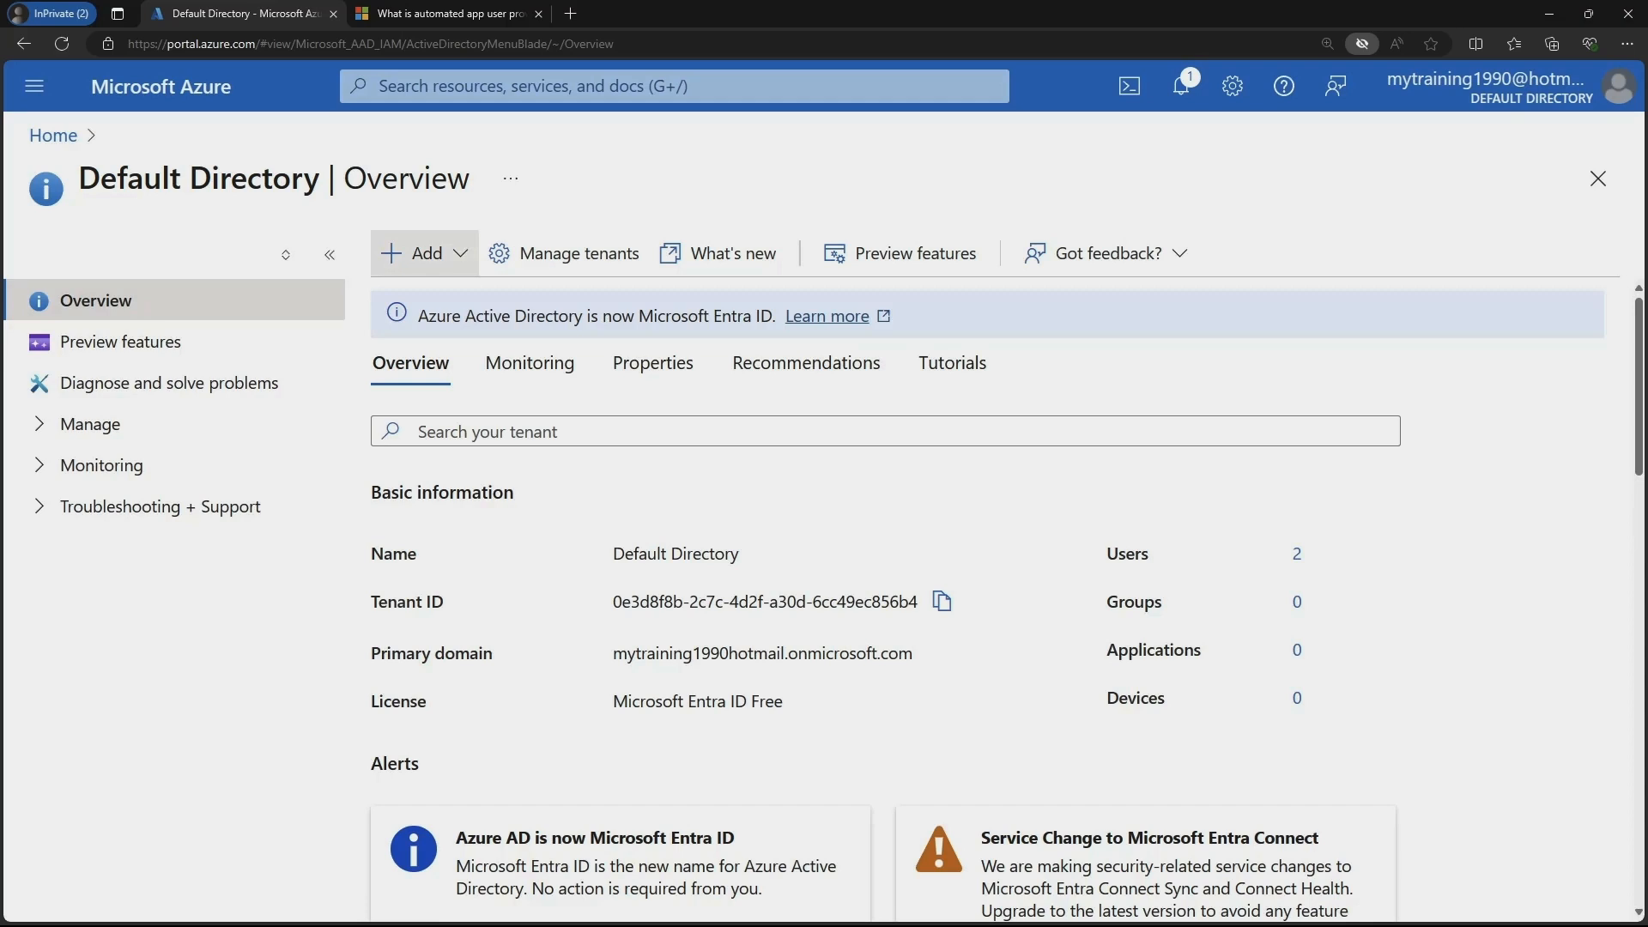
click(425, 253)
mouse_move(429, 302)
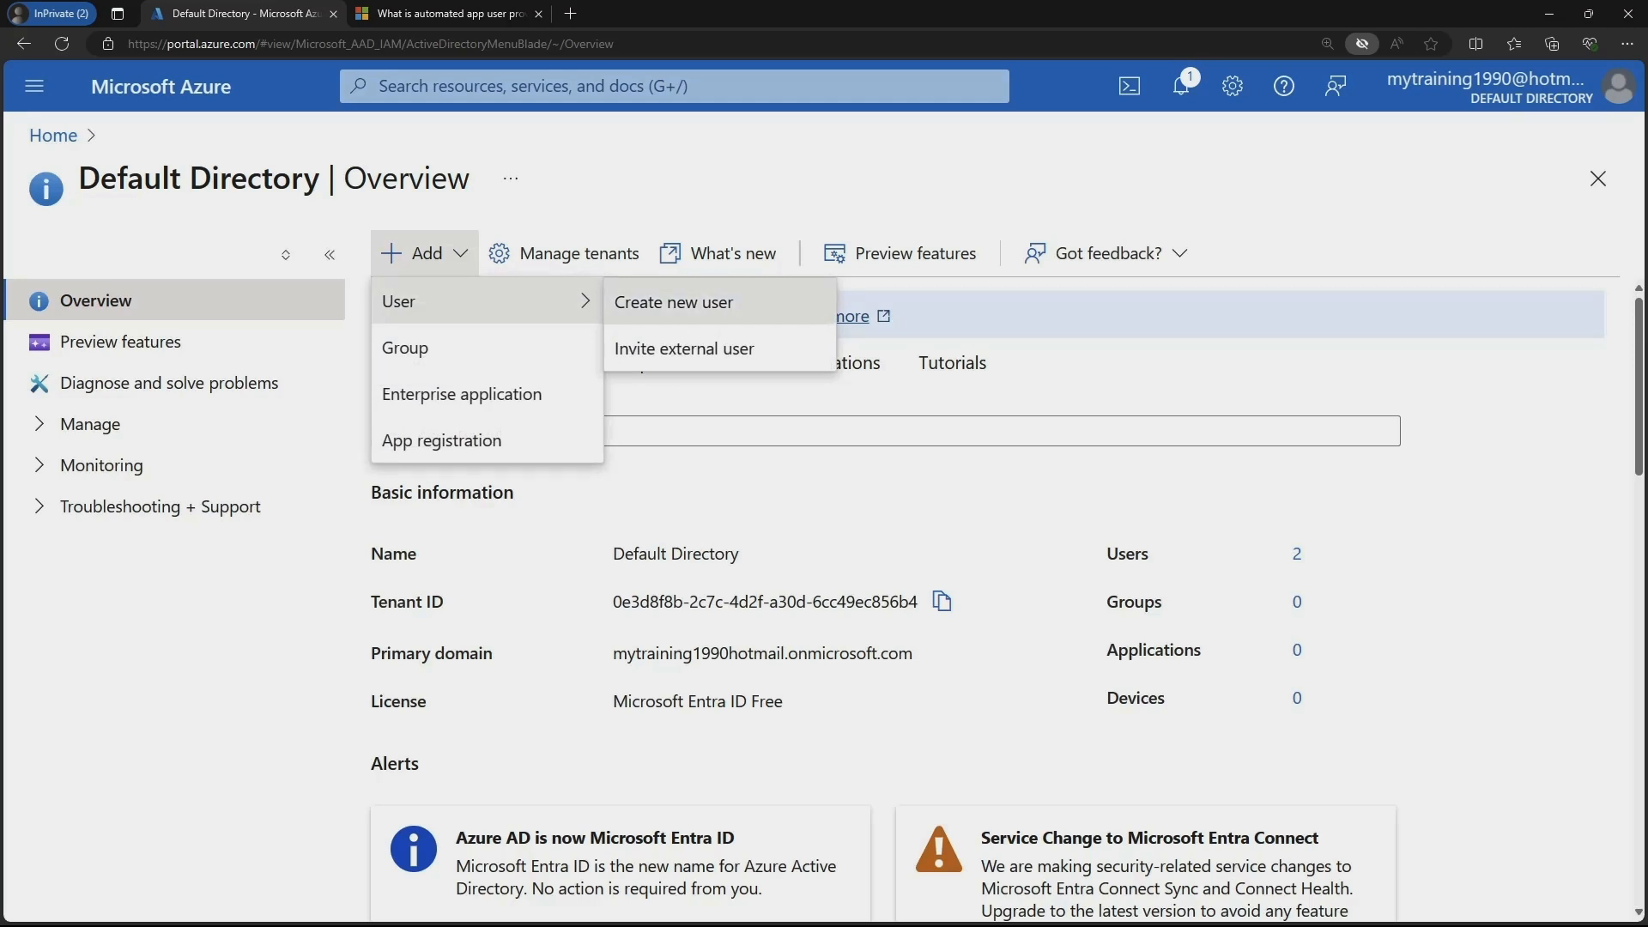
click(673, 301)
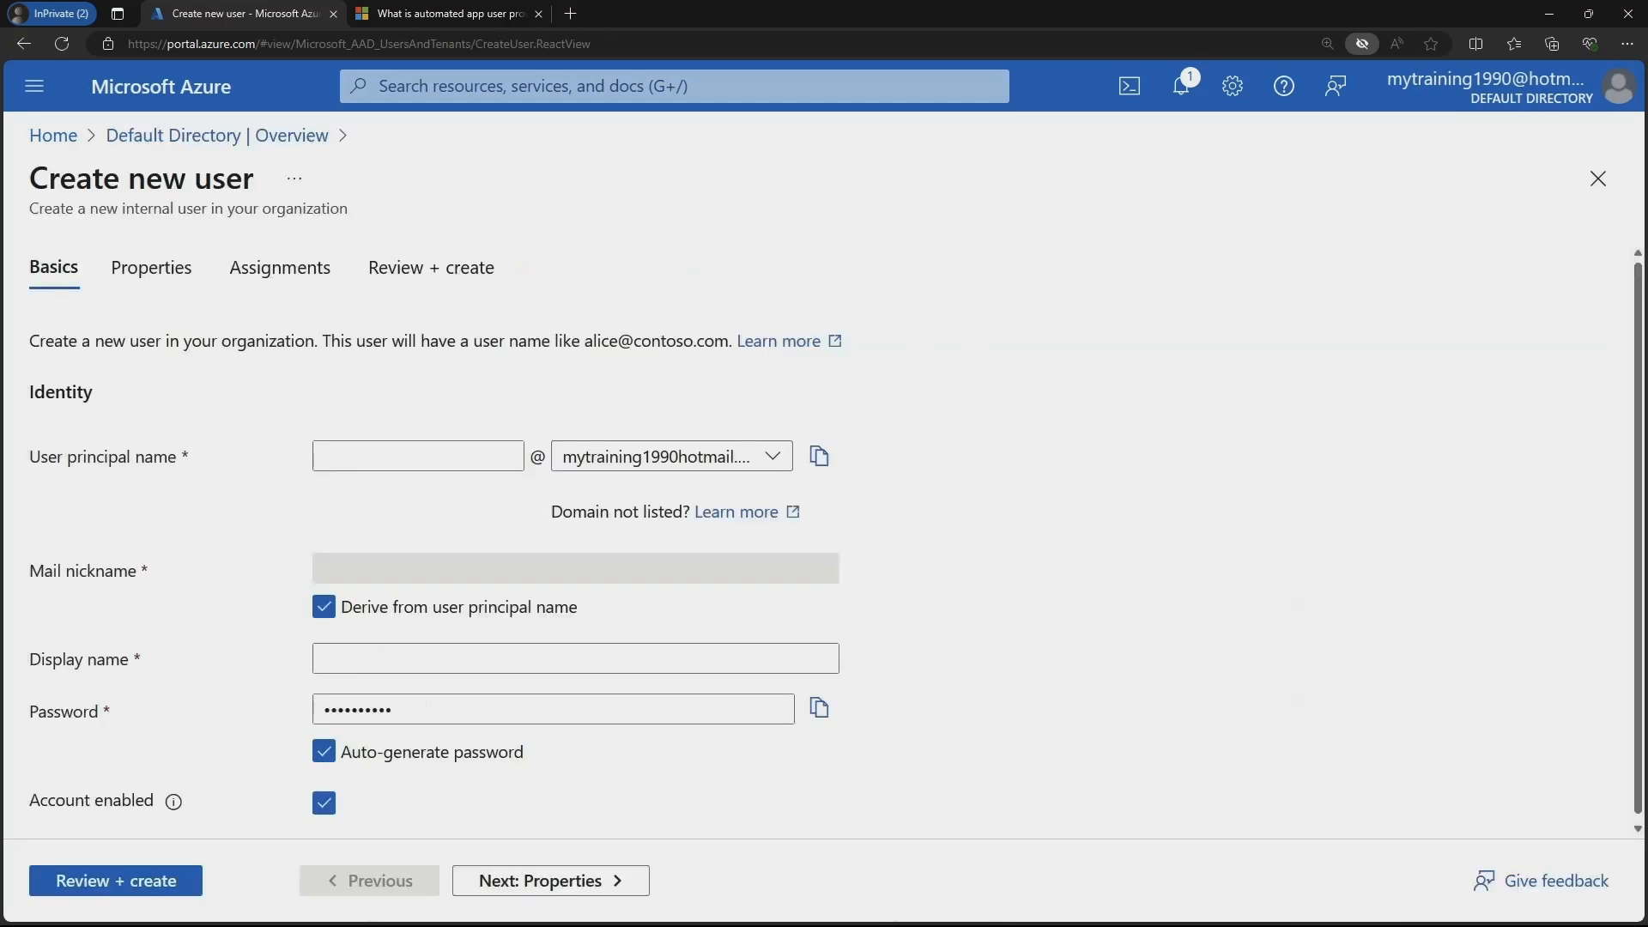
click(418, 456)
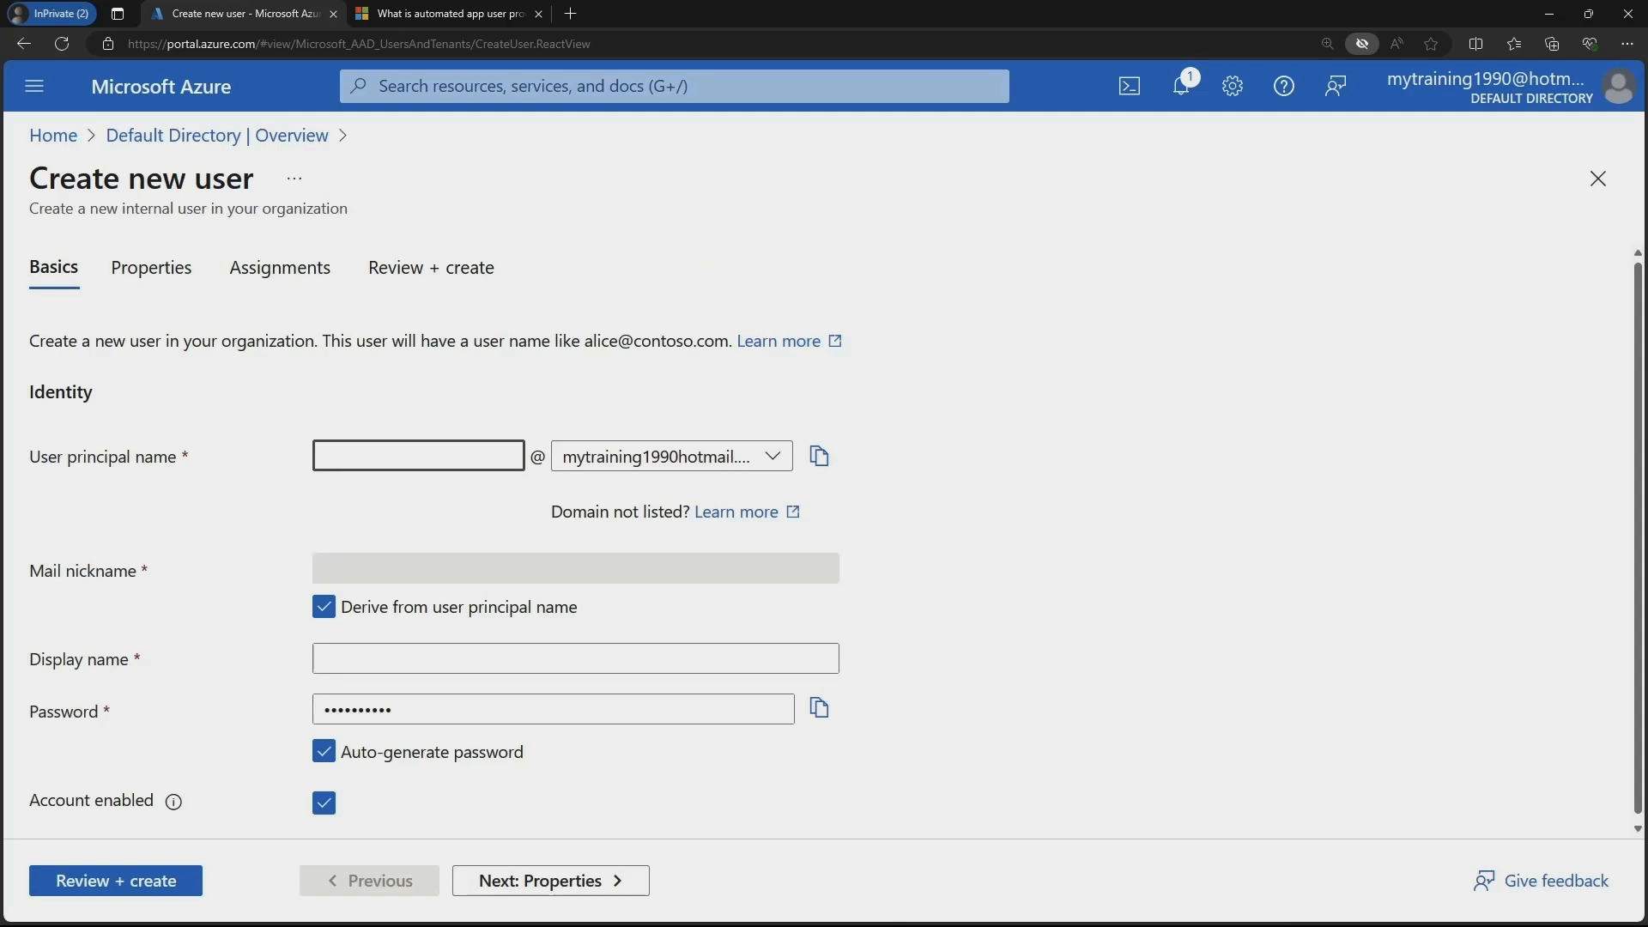
text(user02)
key(Tab)
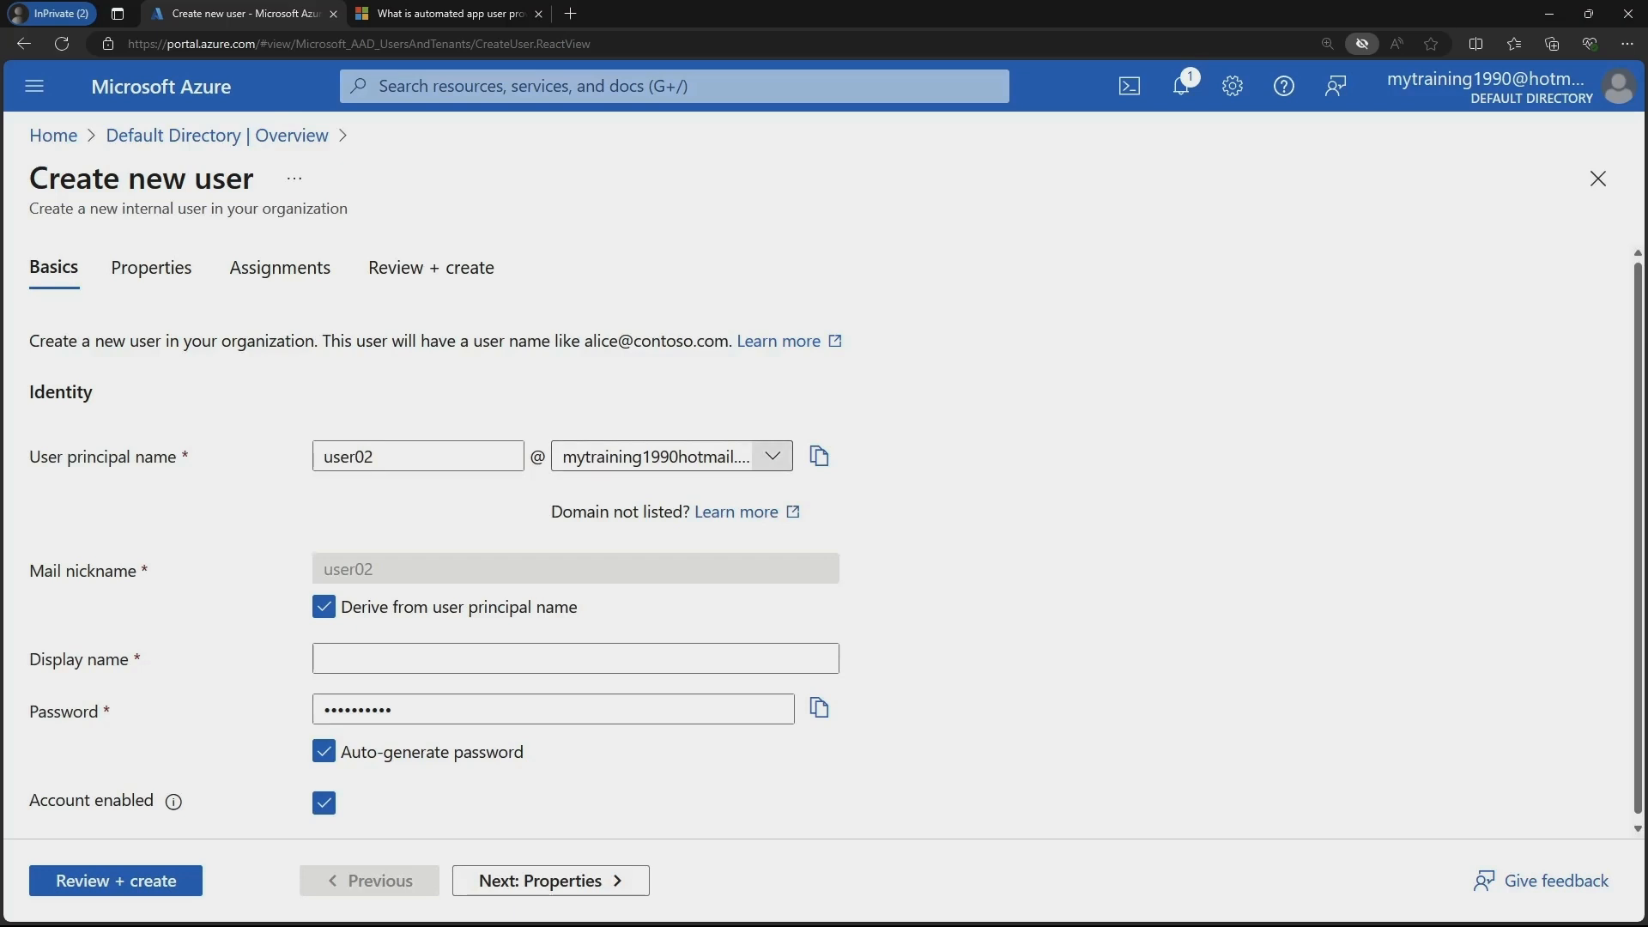
Choose the directory's onmicrosoft.com domain for the new user's principal name
click(772, 456)
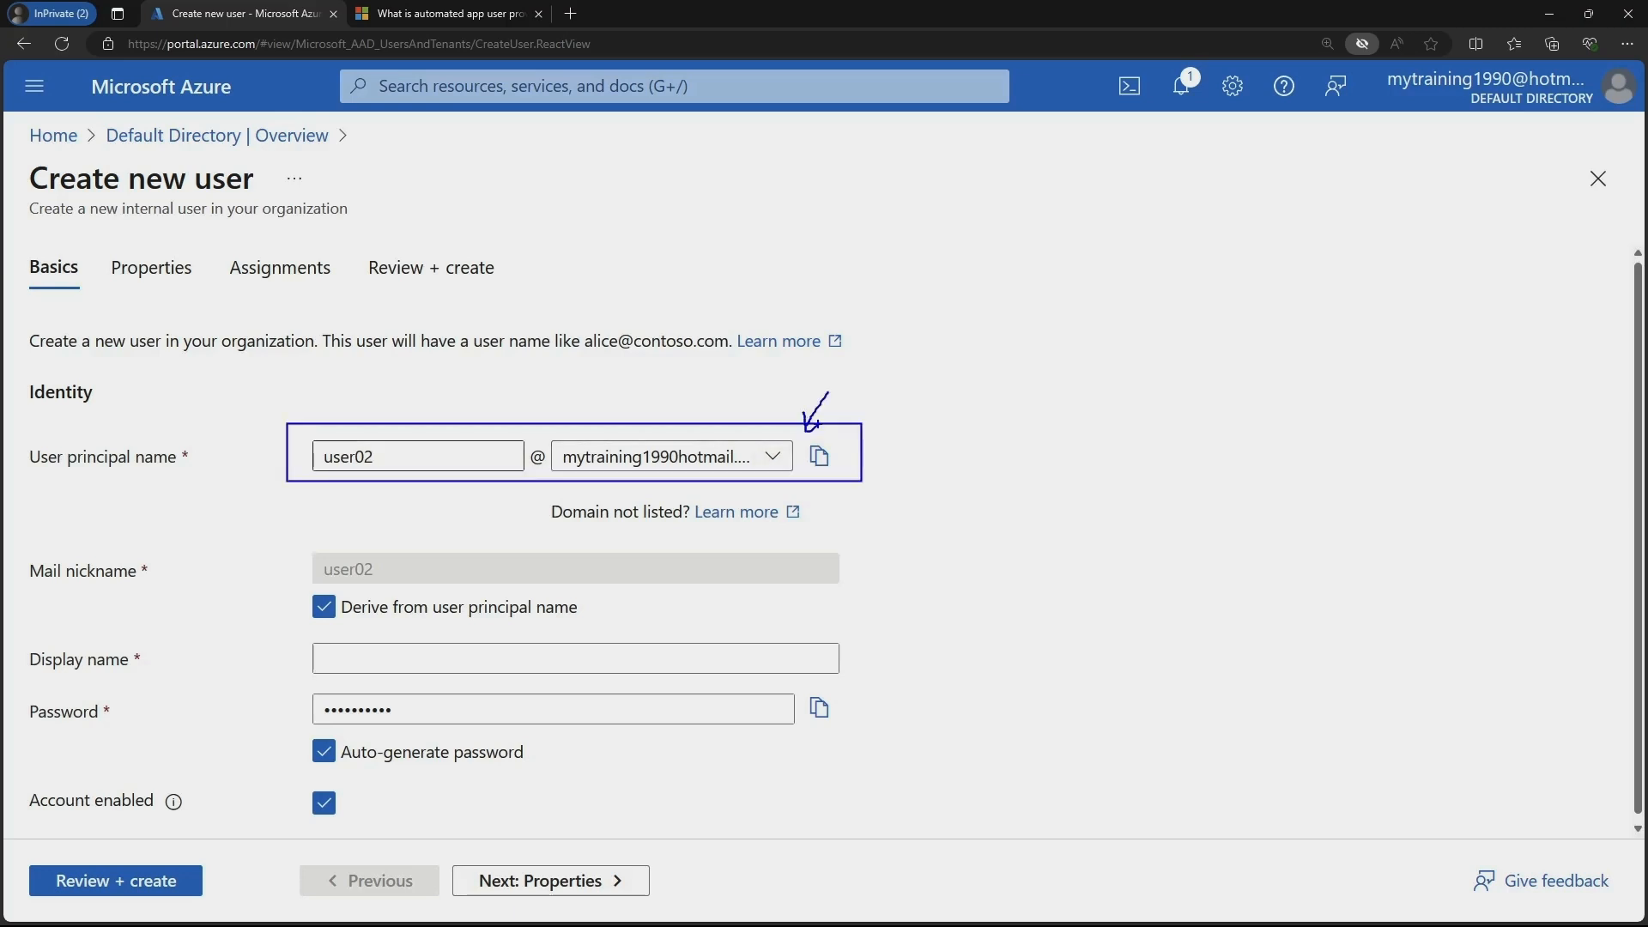
click(658, 457)
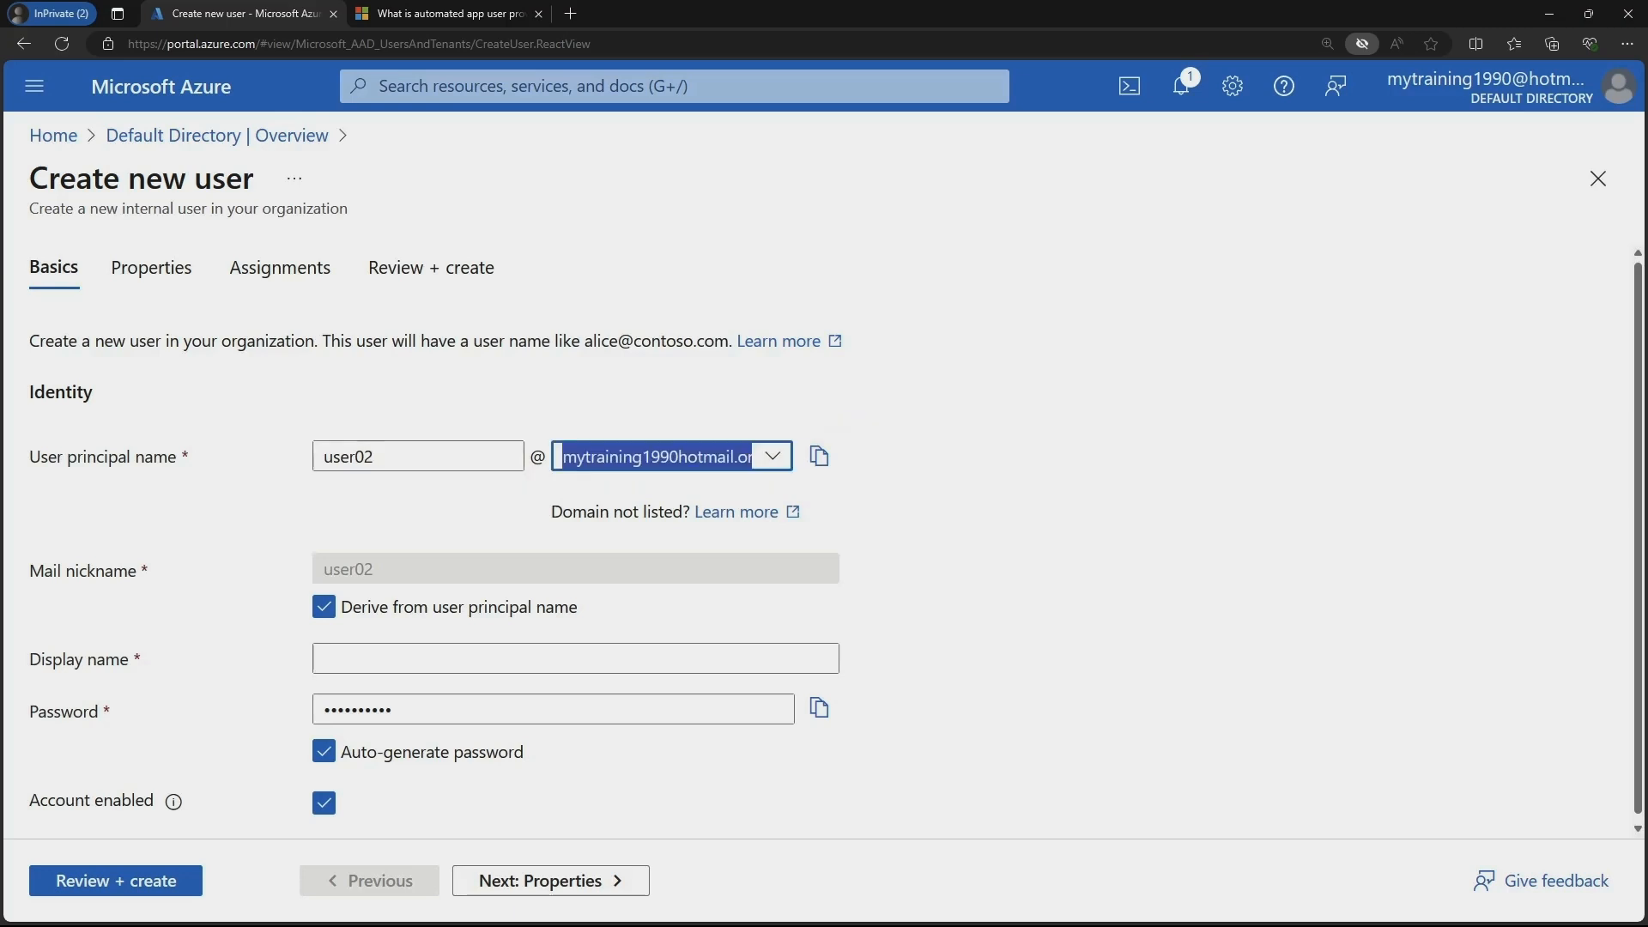
click(927, 481)
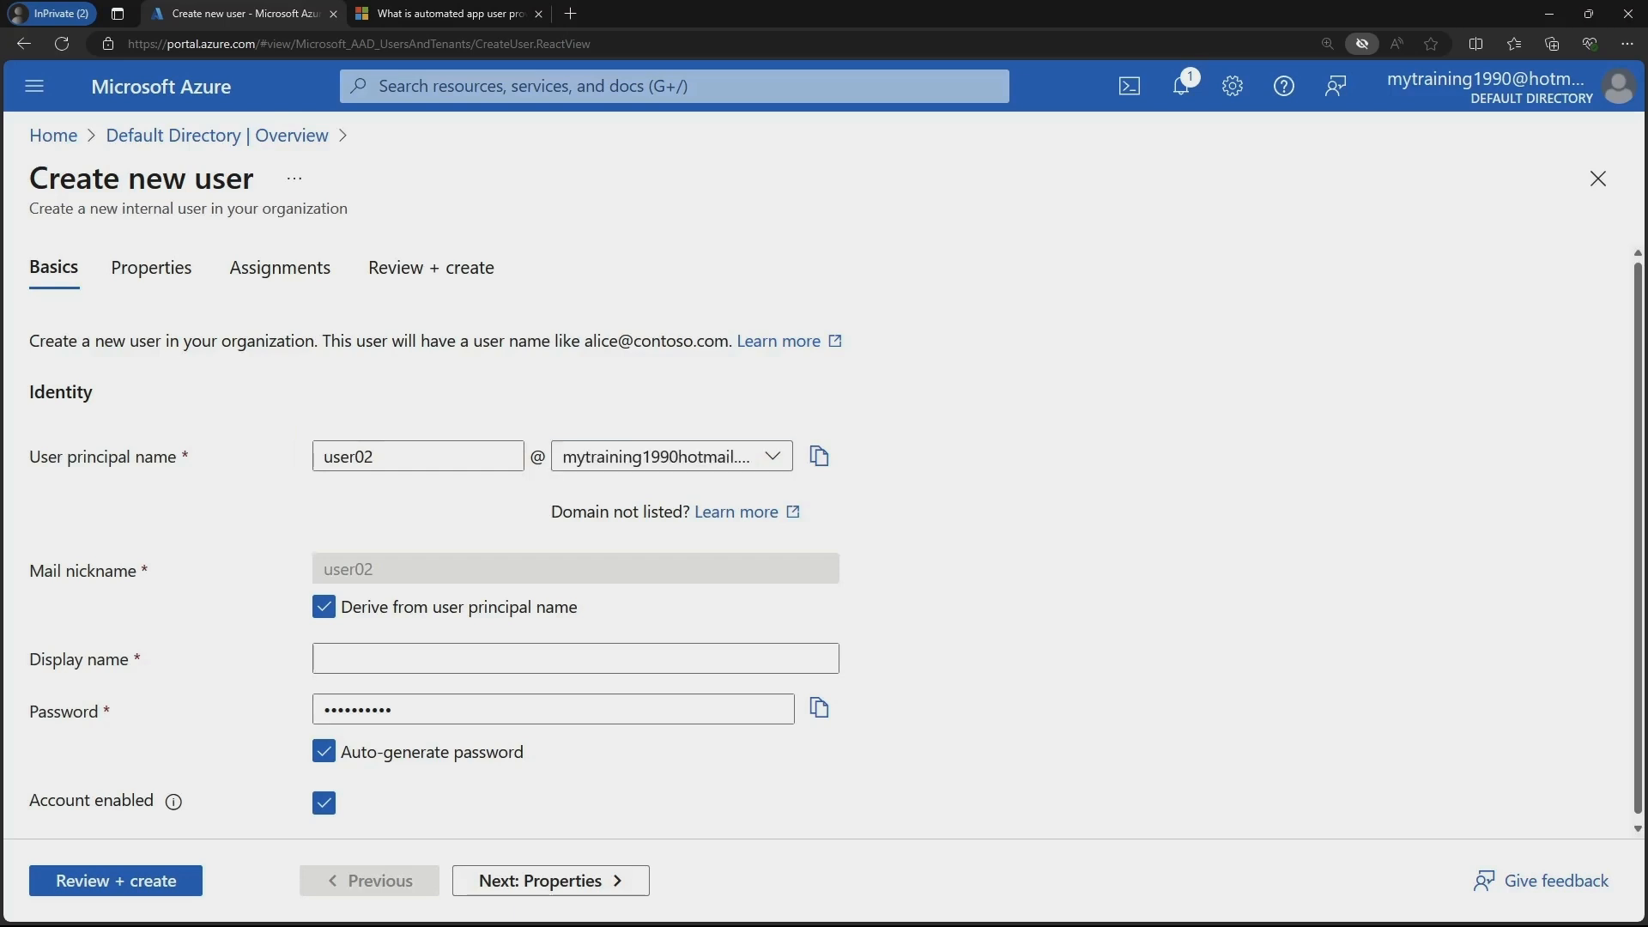
click(772, 457)
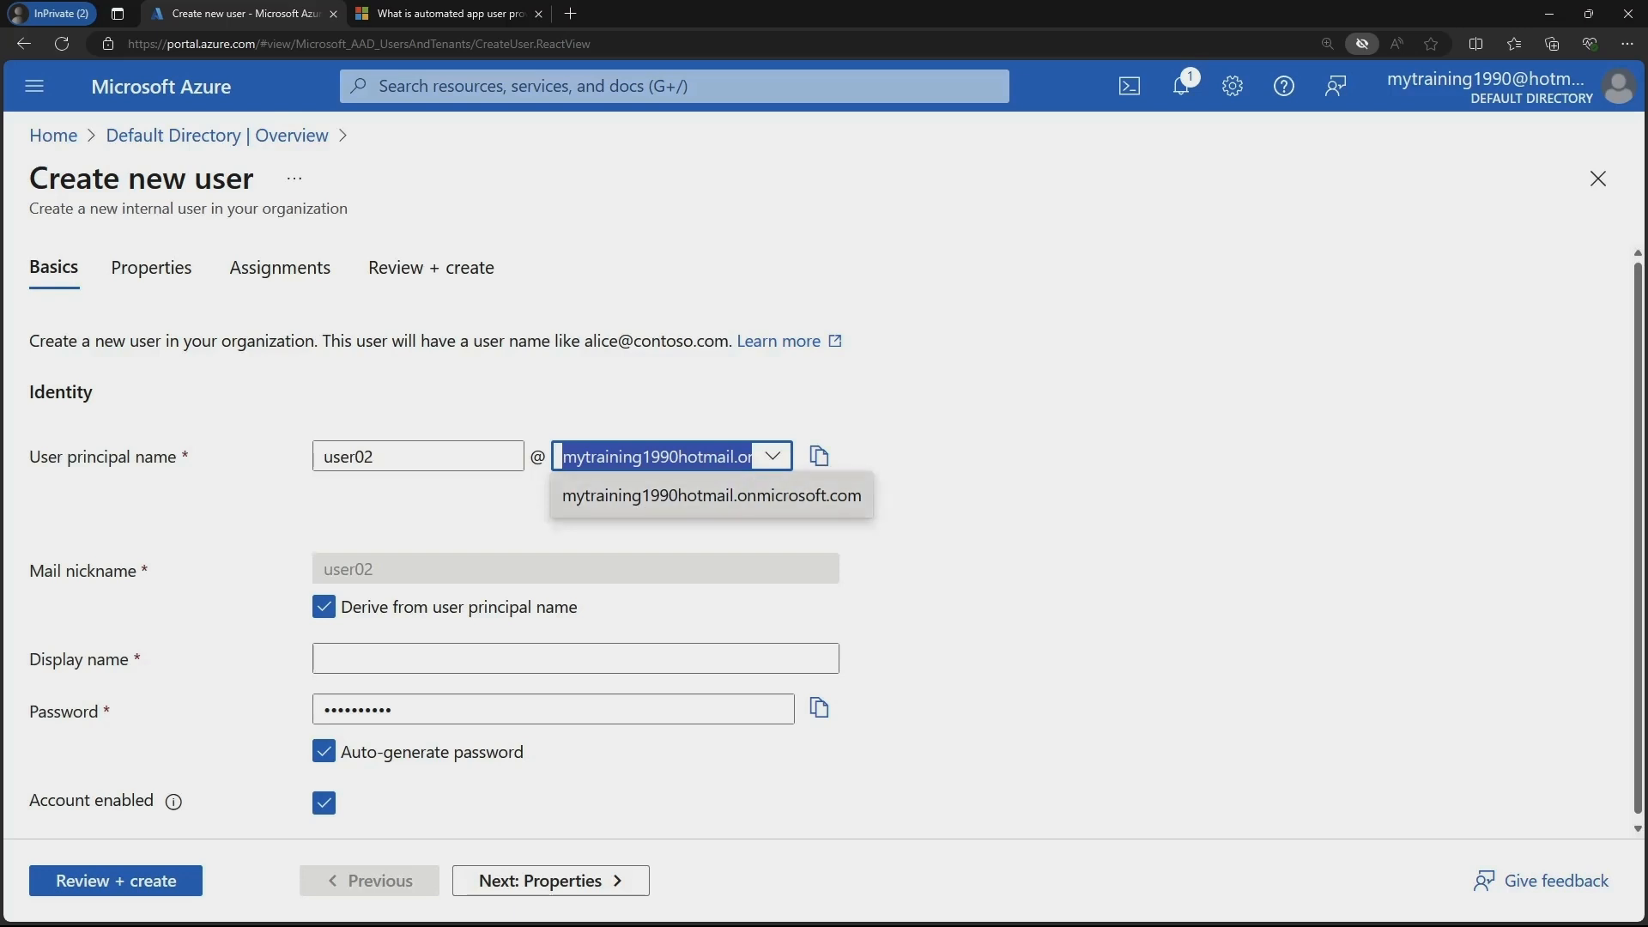
drag(378, 457, 321, 456)
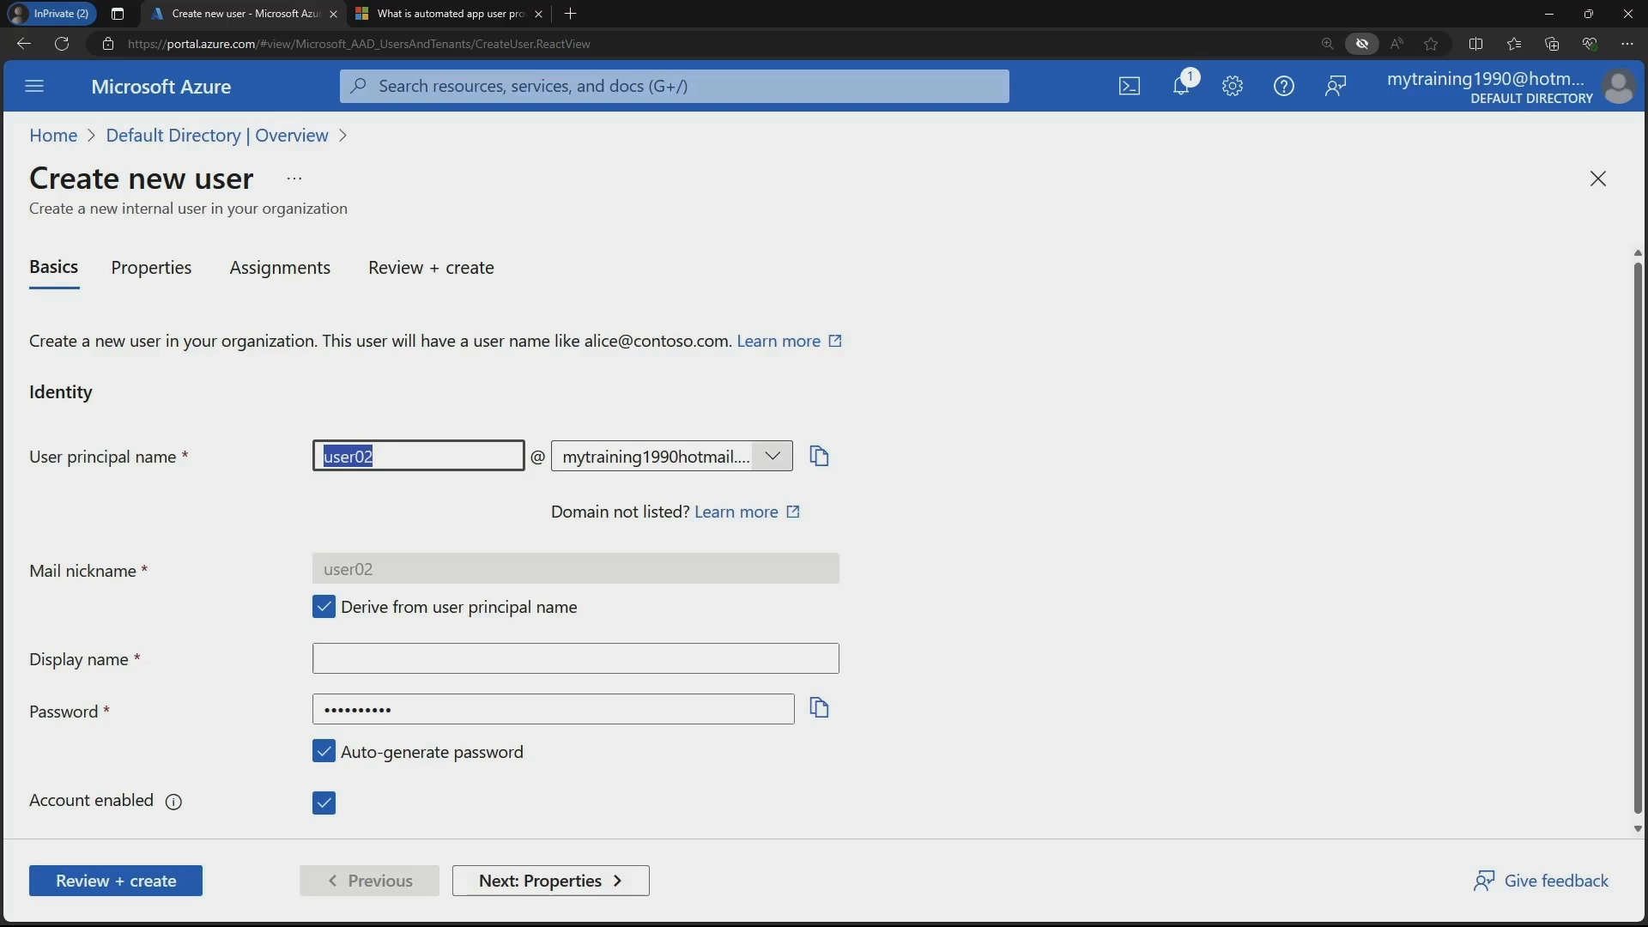
click(773, 456)
click(711, 495)
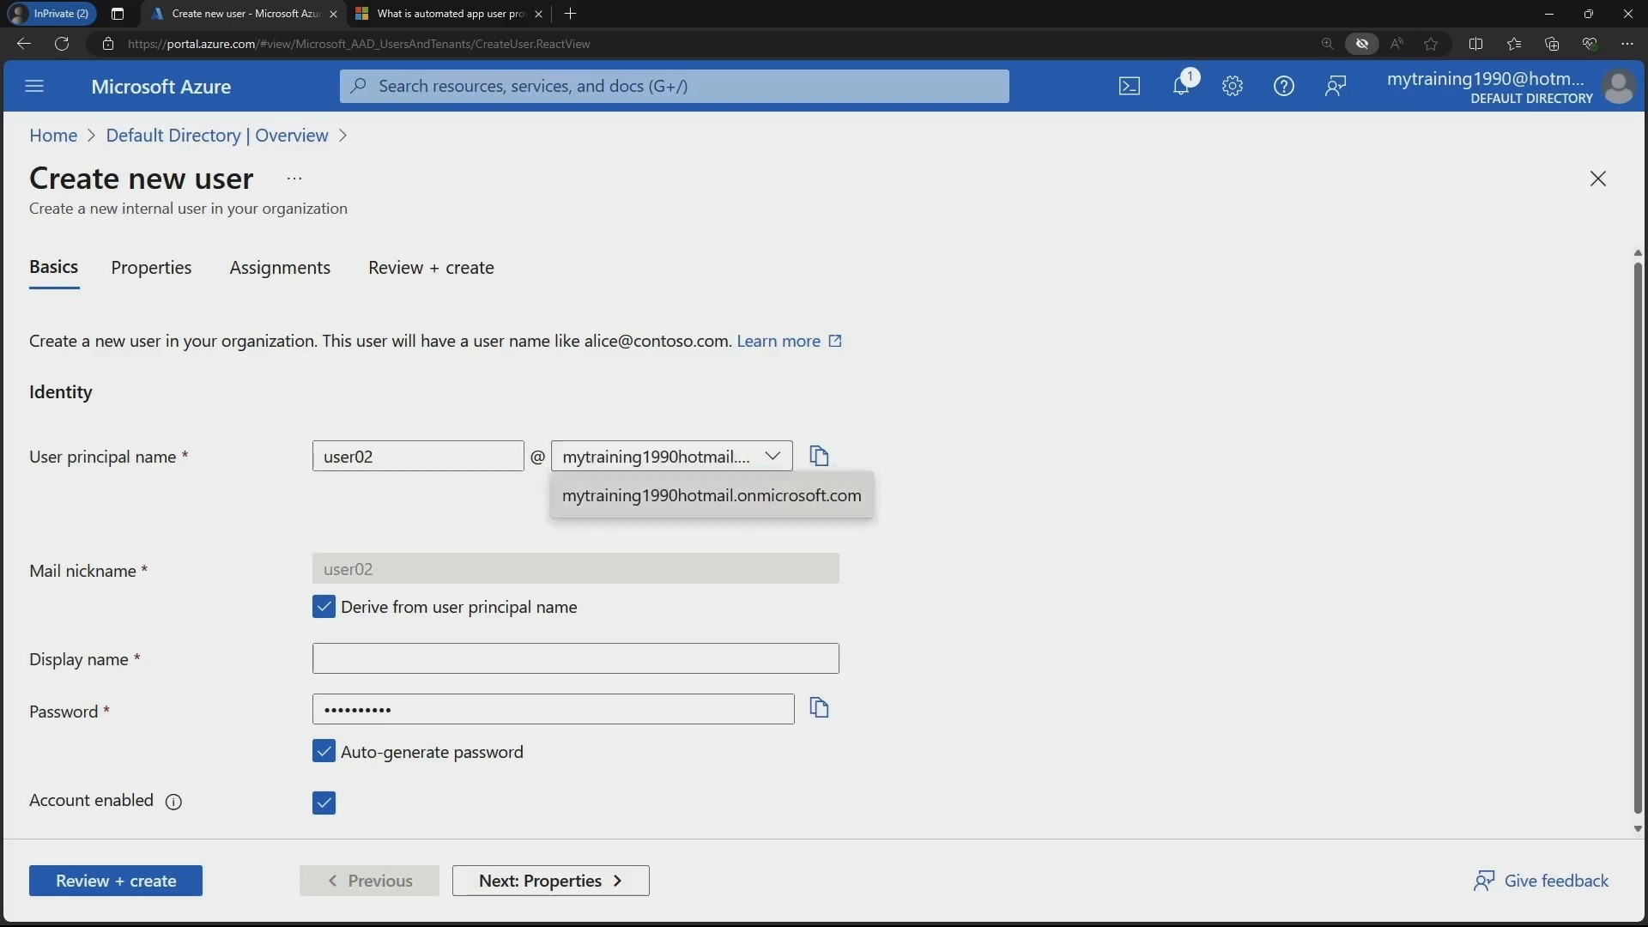
Set the new user's display name to user02
scroll(711, 515, down, 1)
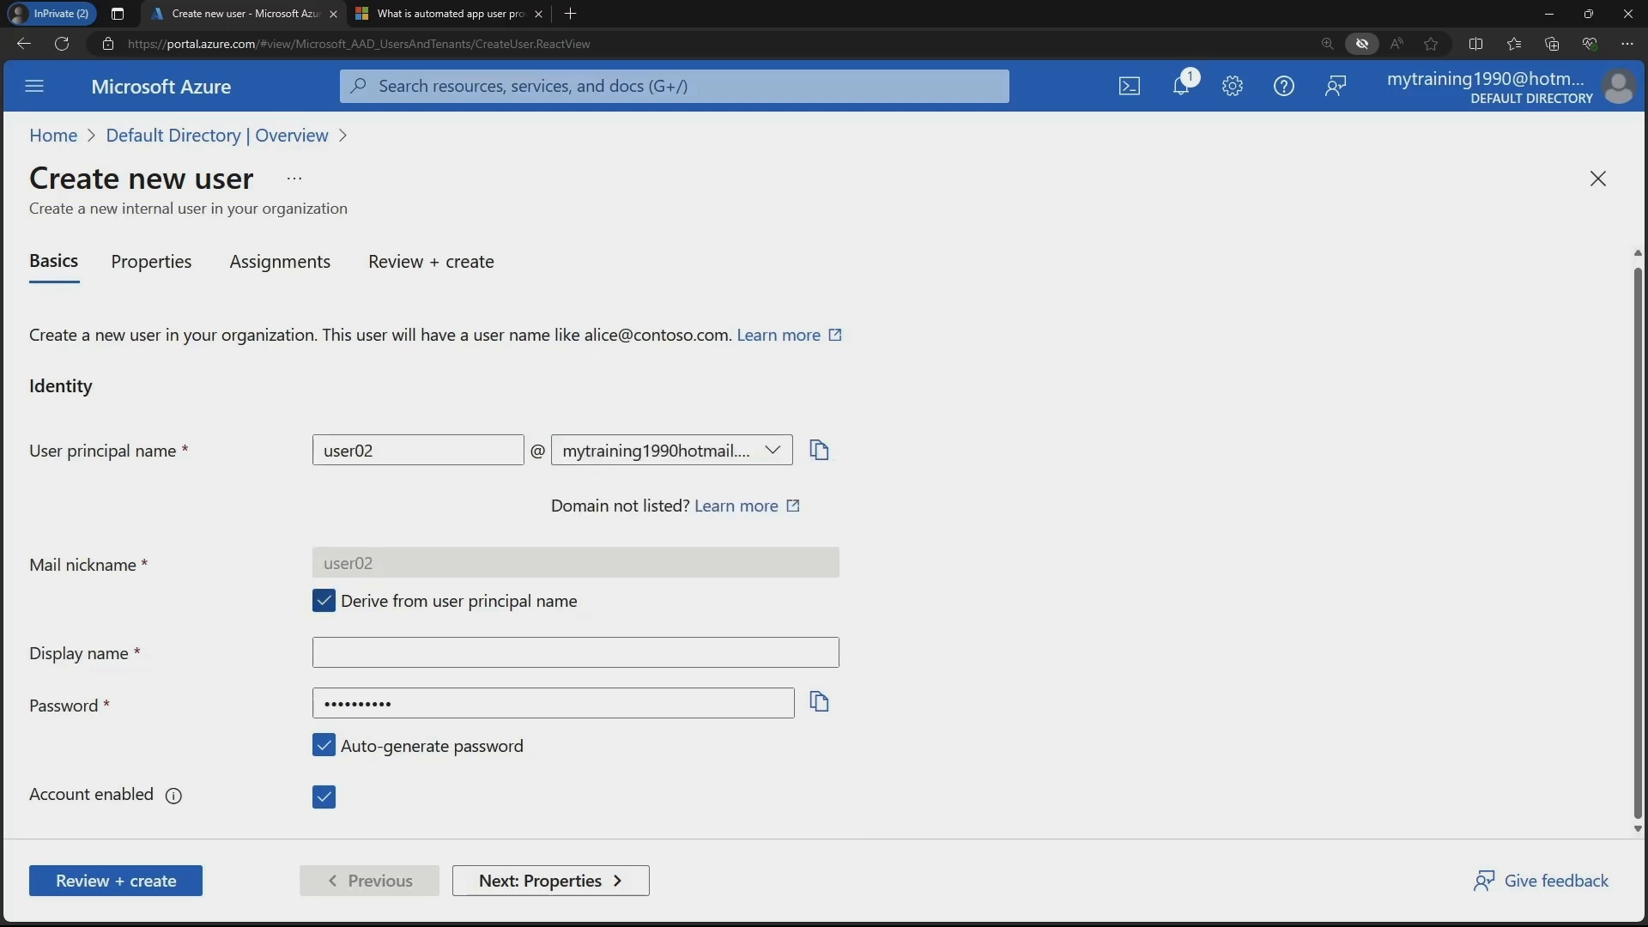
click(514, 654)
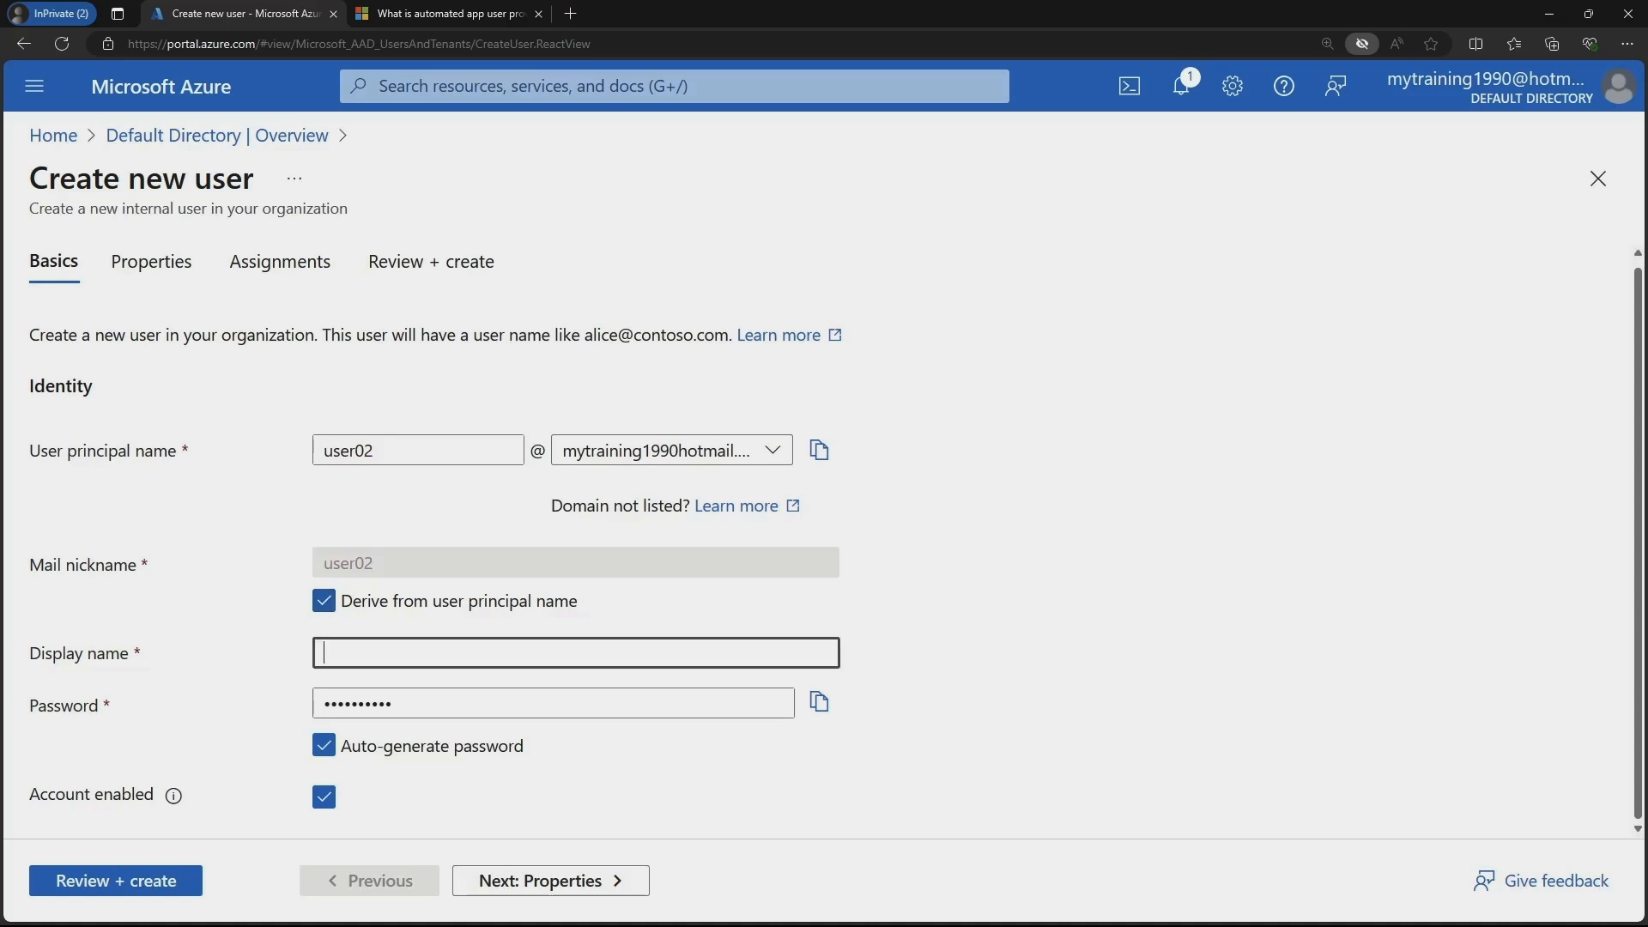
text(user02)
key(Tab)
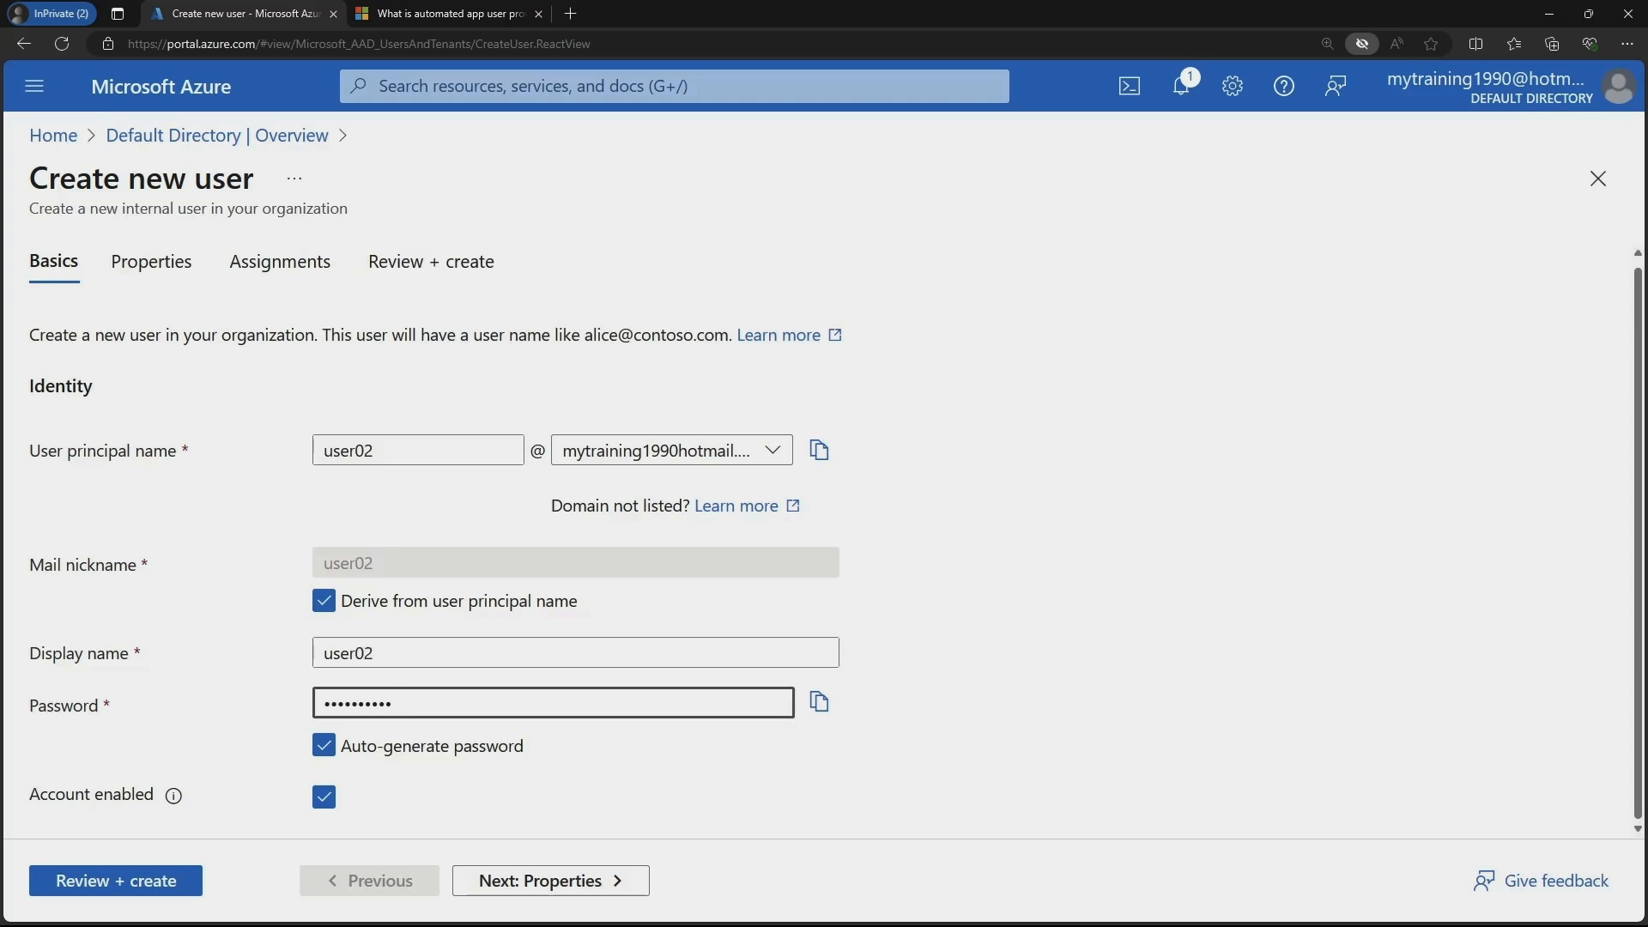
Replace the new user's auto-generated password with a custom account password
key(ctrl+a)
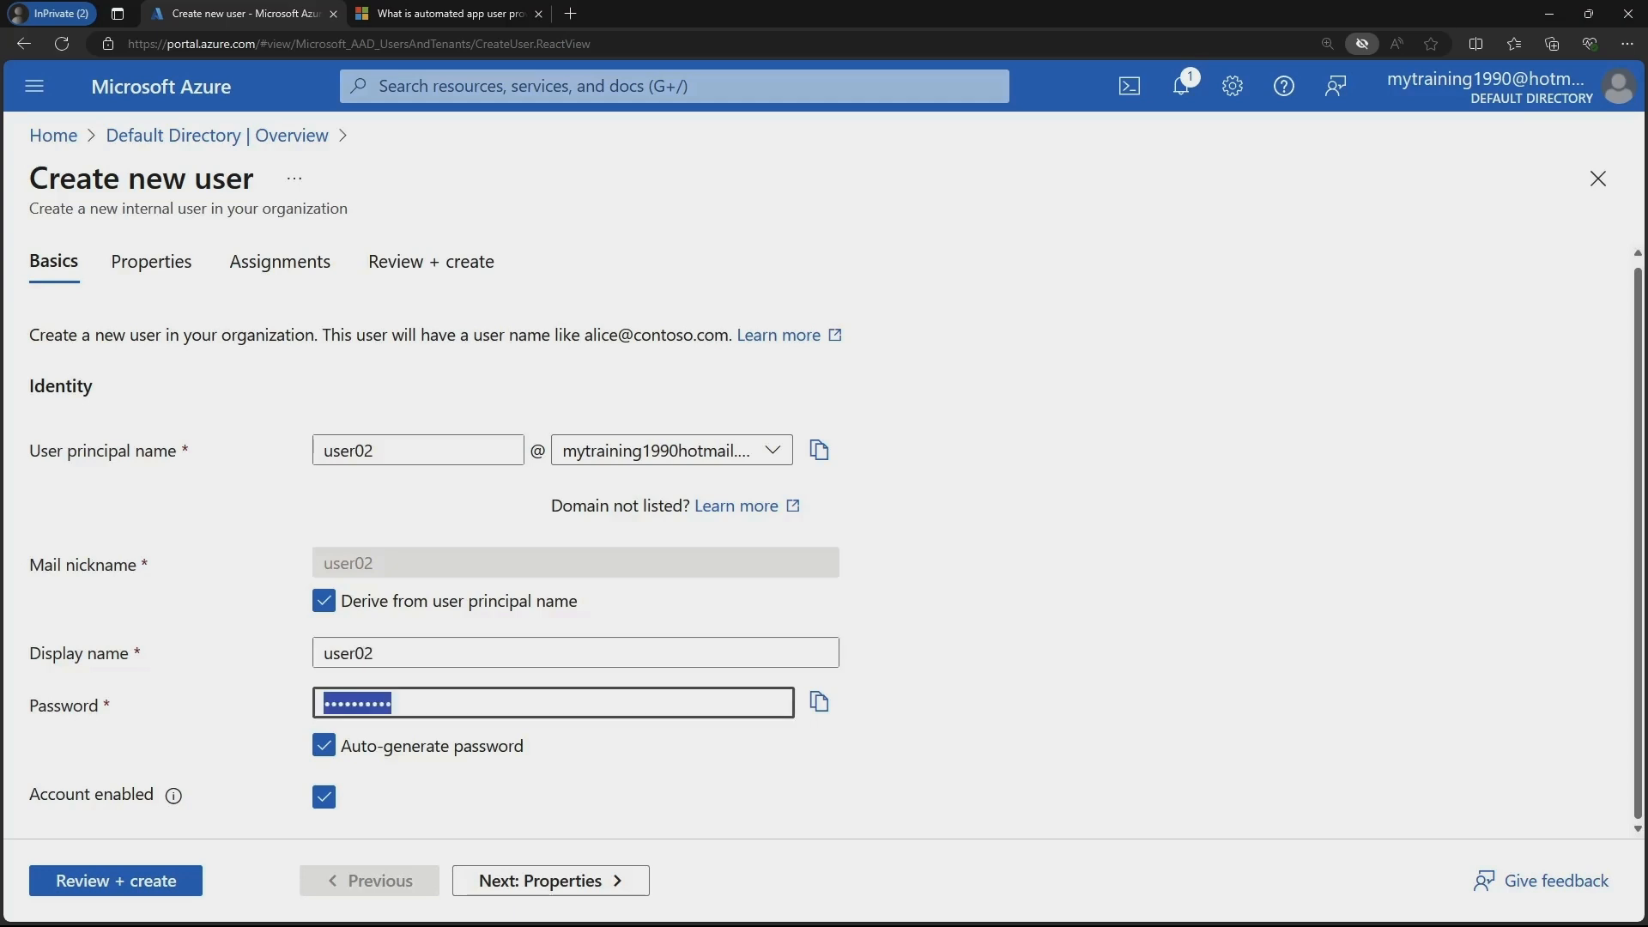
key(BackSpace)
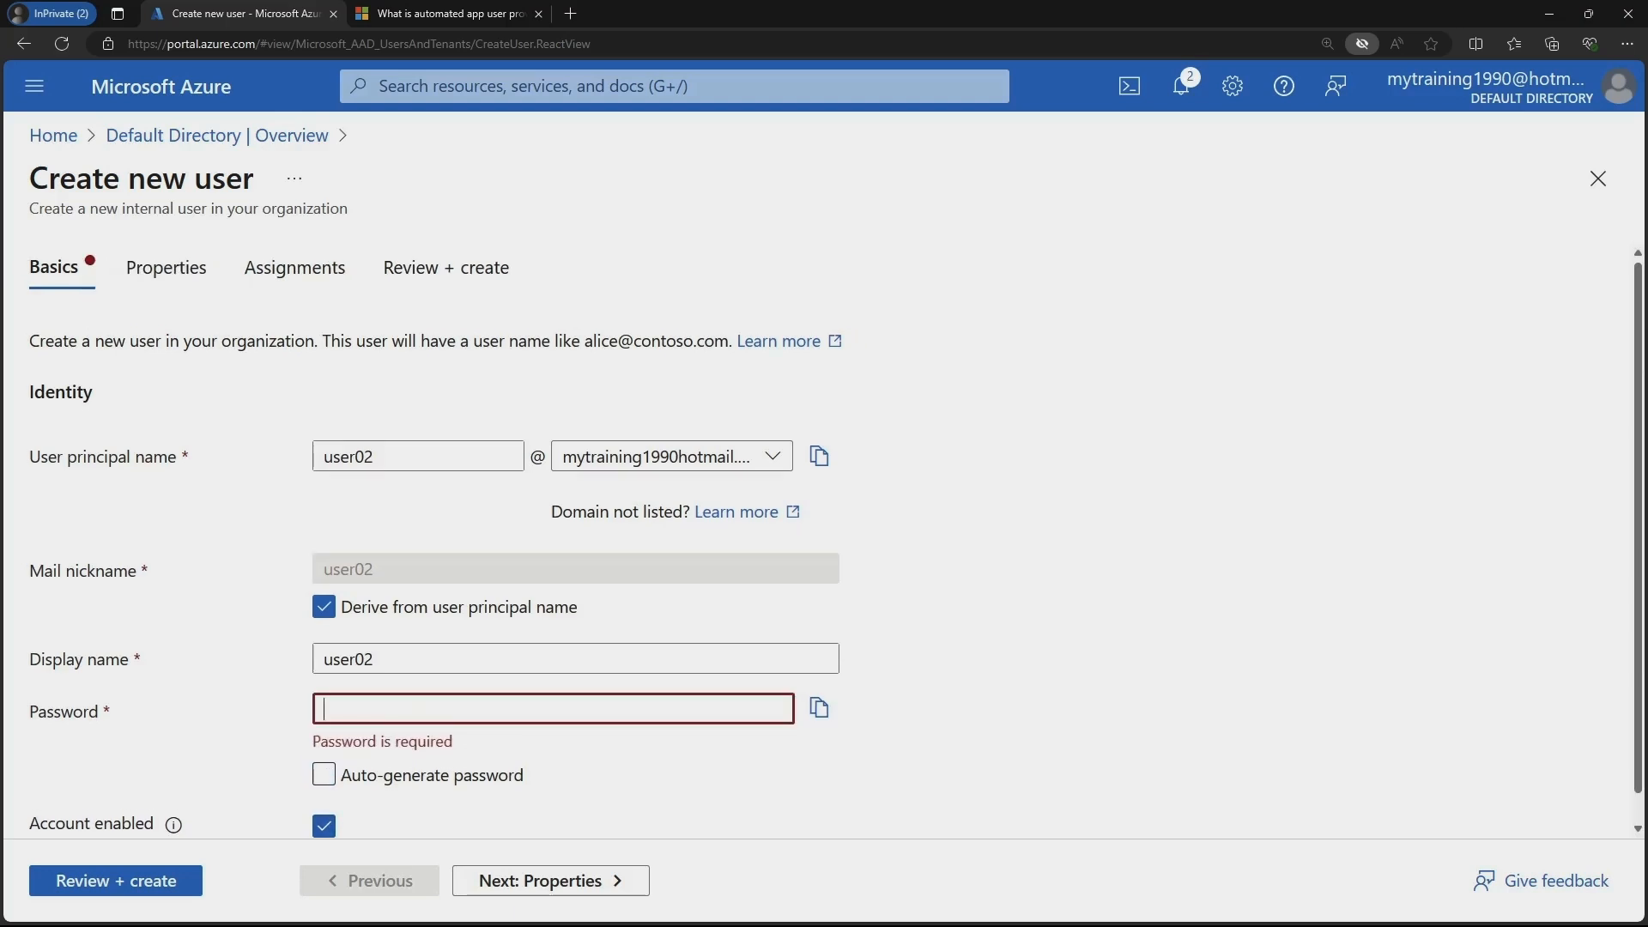
text(•••••)
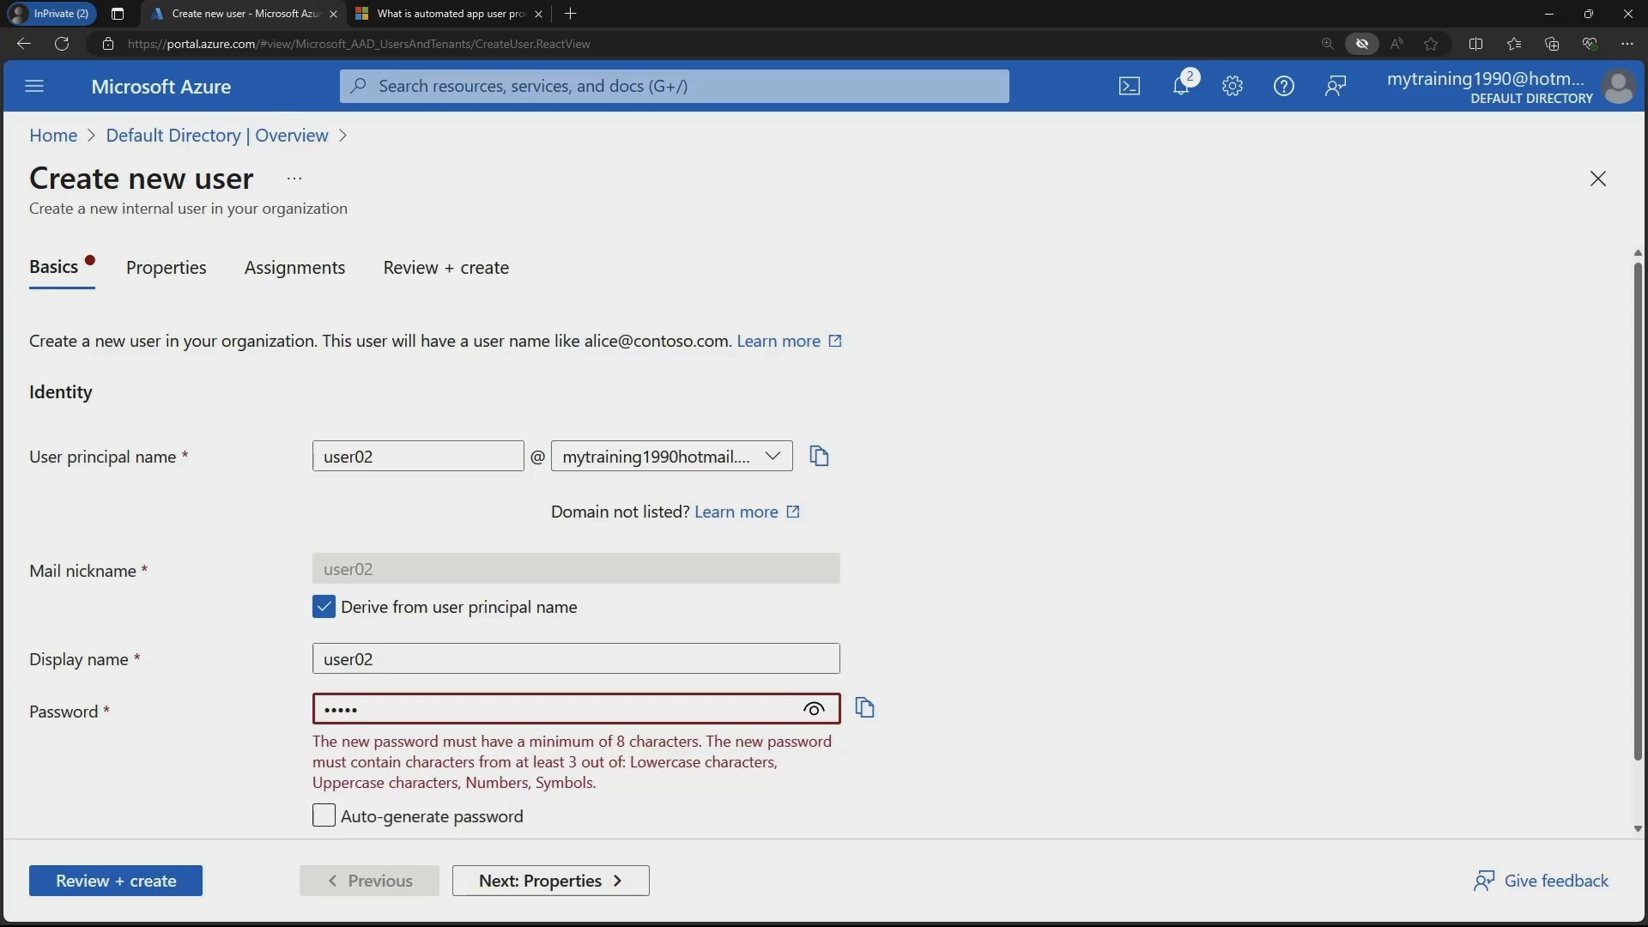
text(••••••••)
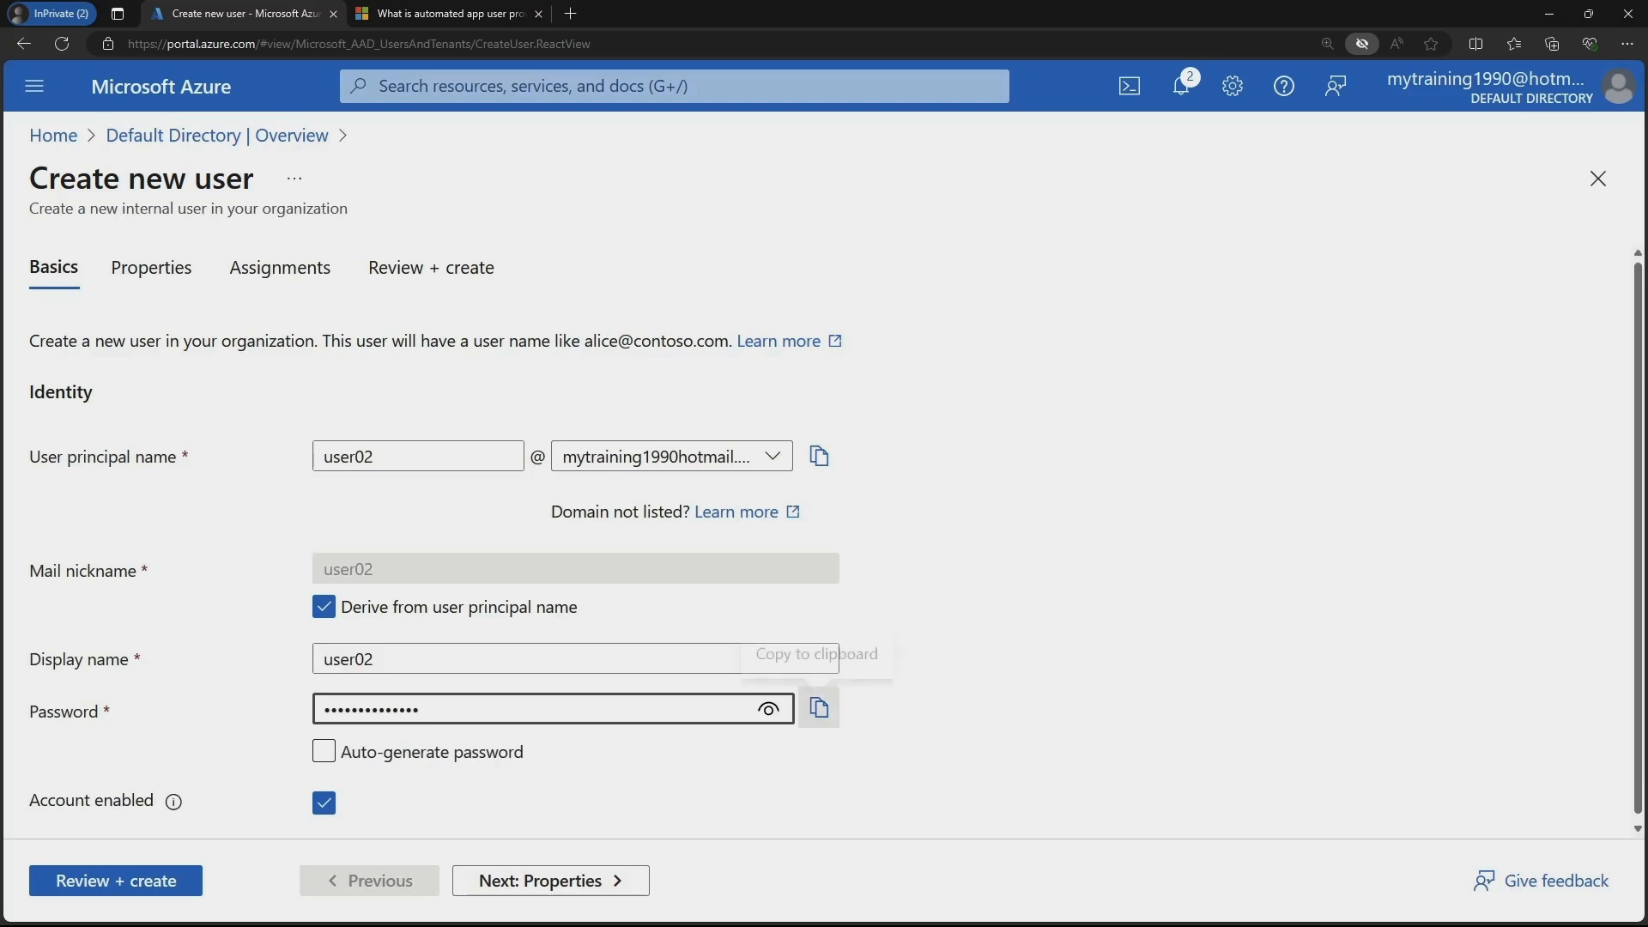
Copy the new user's password to the clipboard, and review and create the user02 account
click(819, 708)
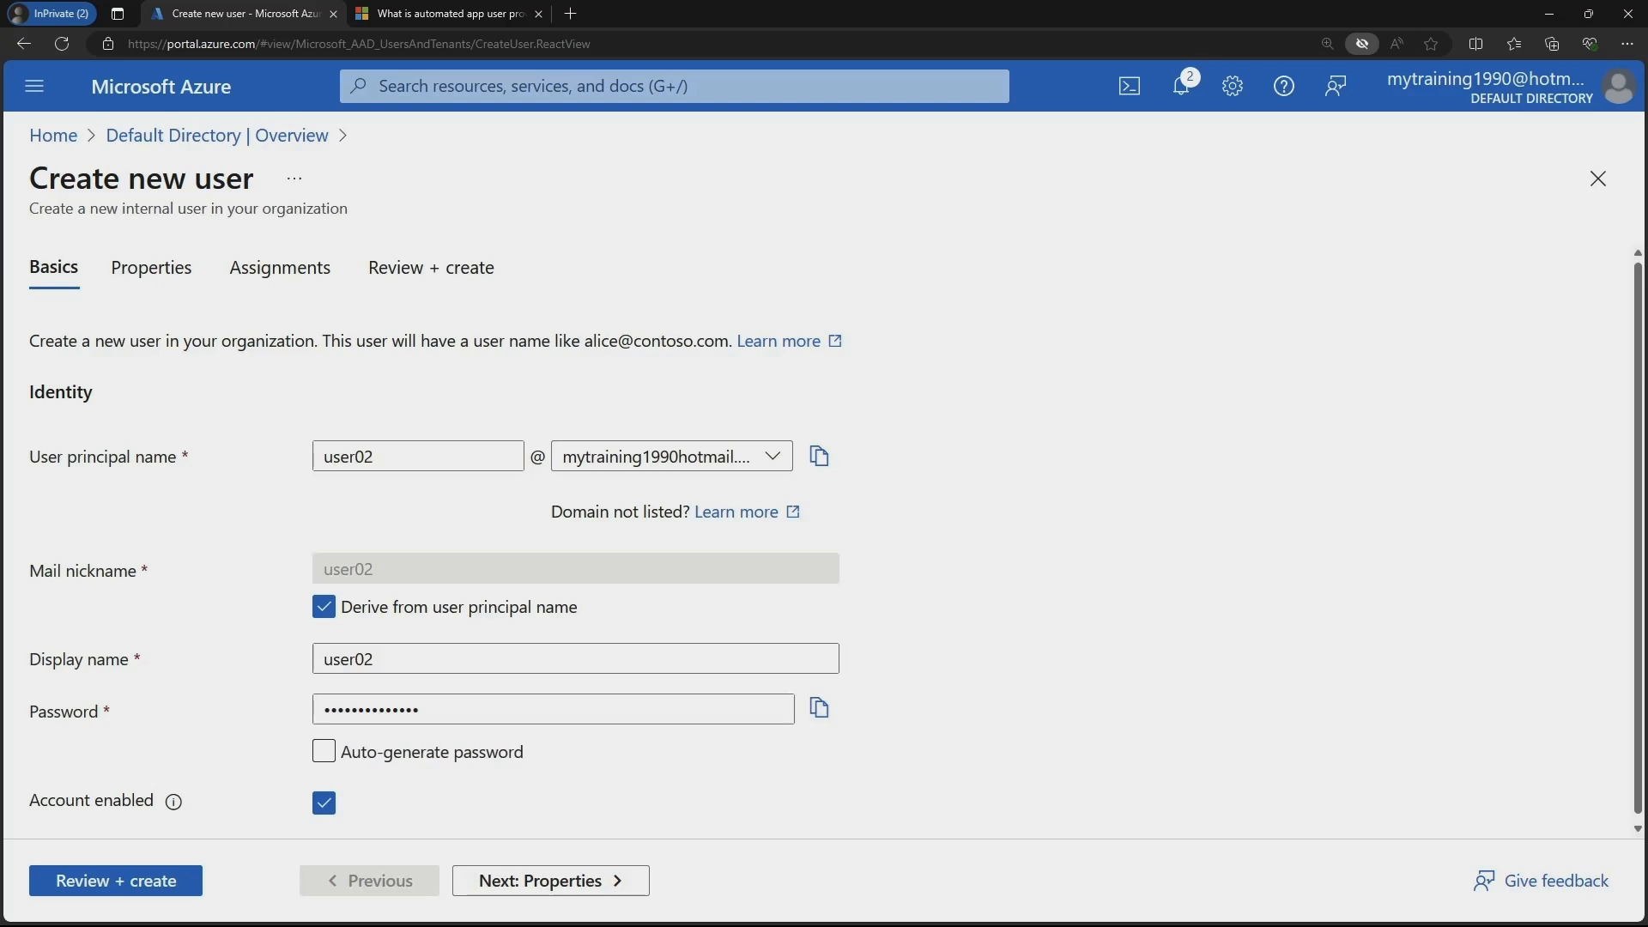
click(115, 880)
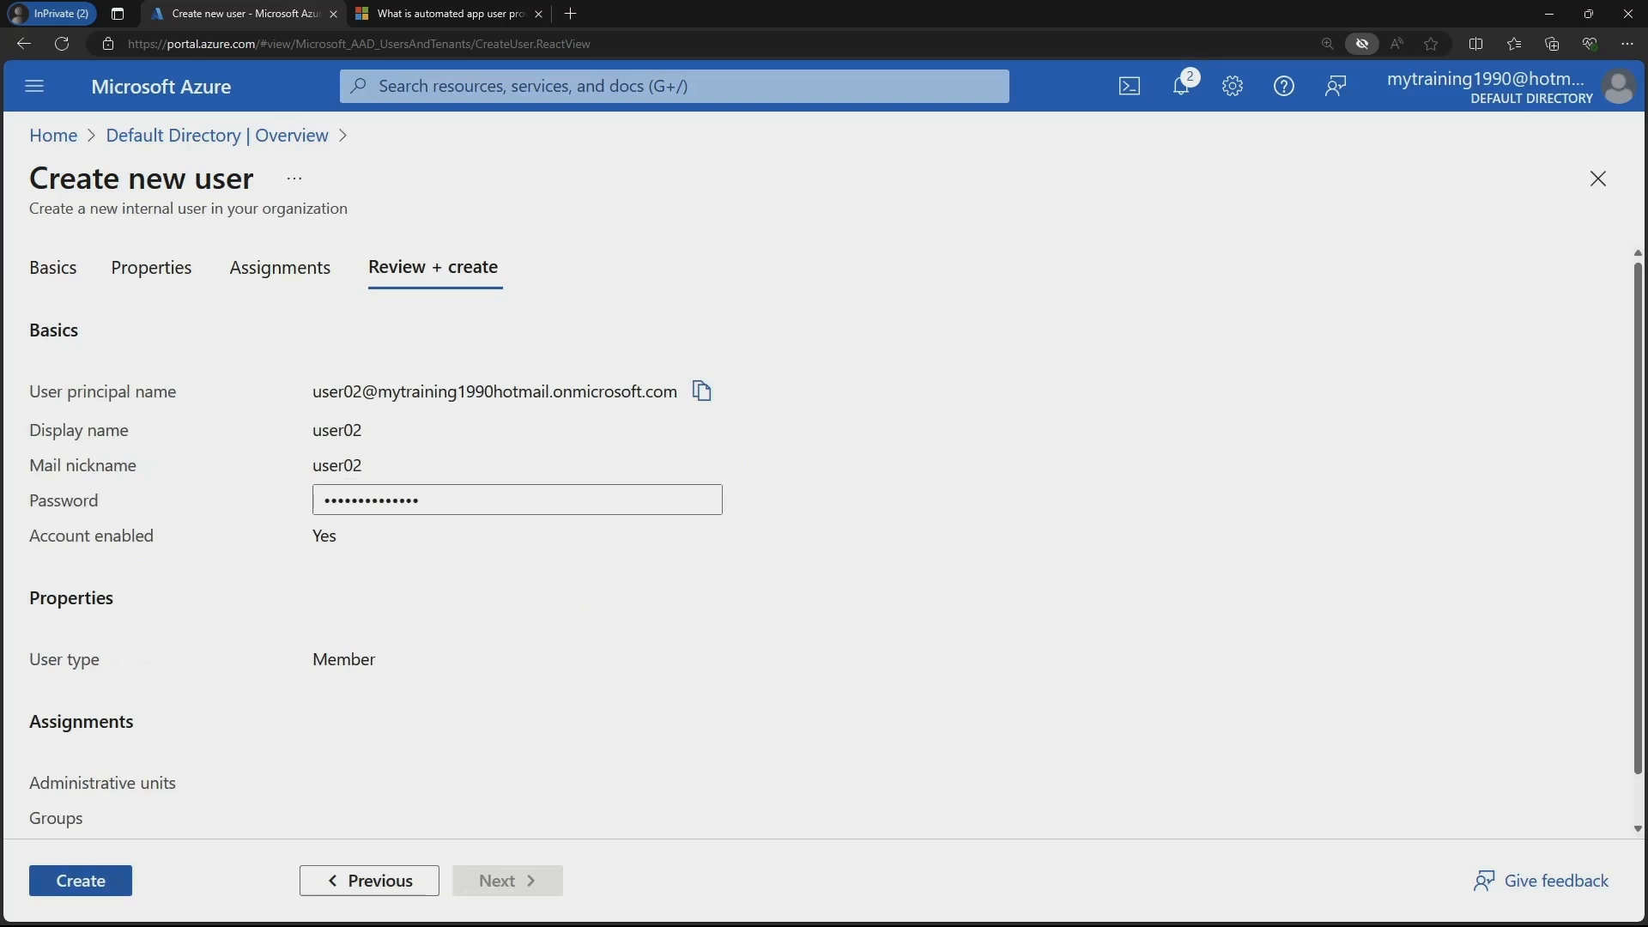
click(81, 881)
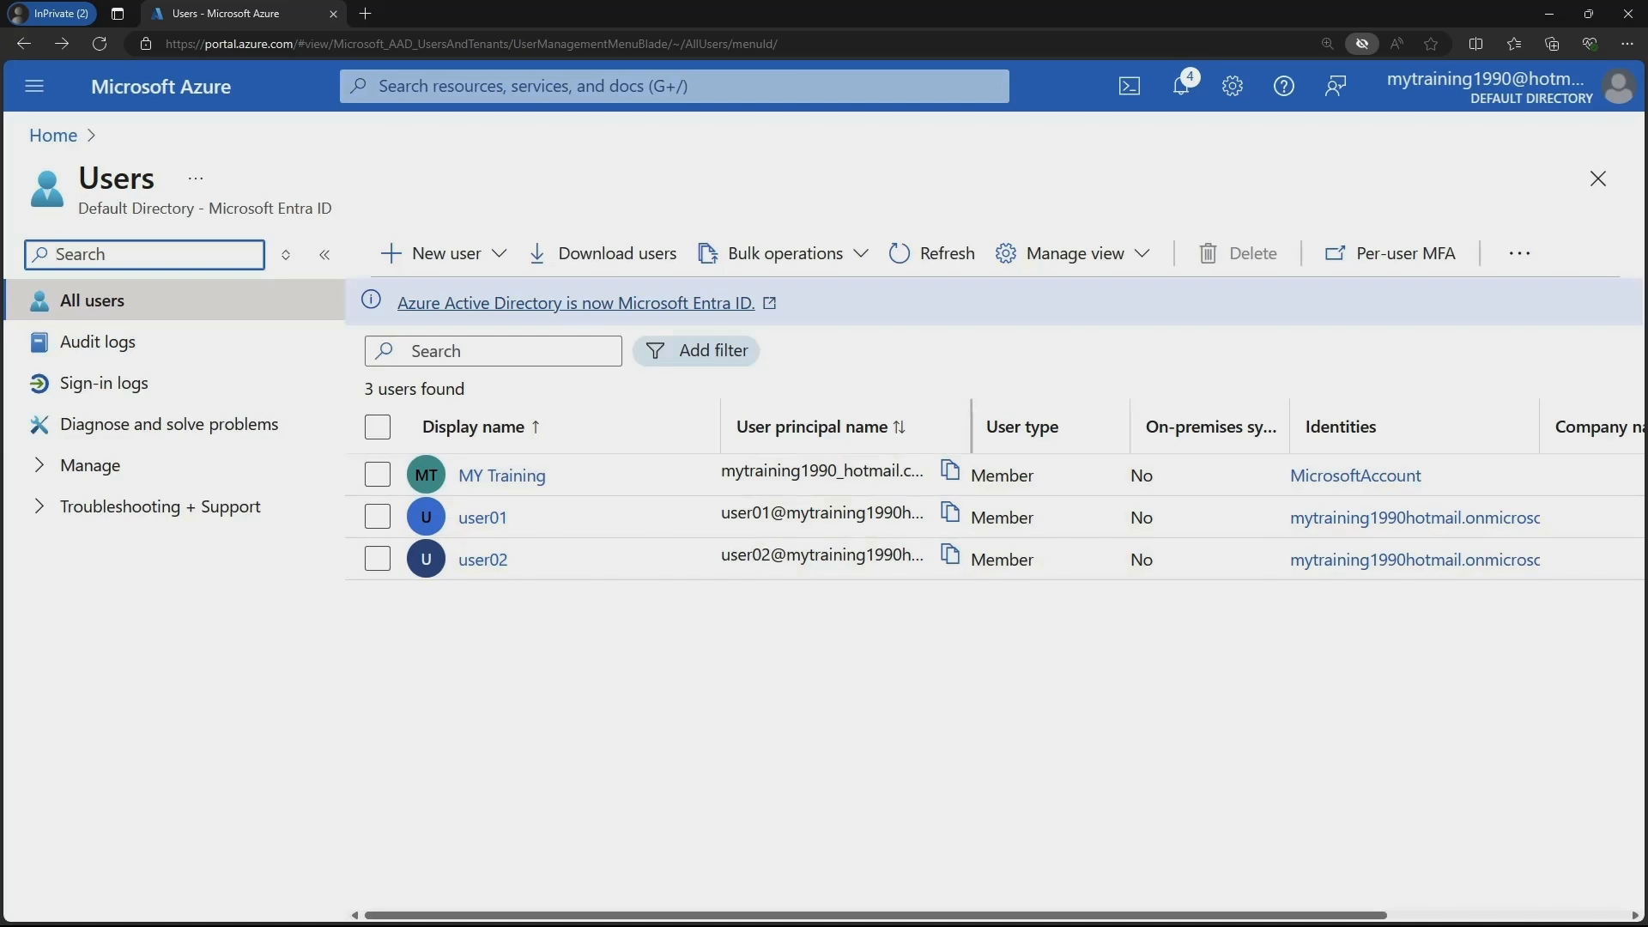
Widen the user principal name column in the users list and open user02 to review its overview
drag(971, 427, 1229, 426)
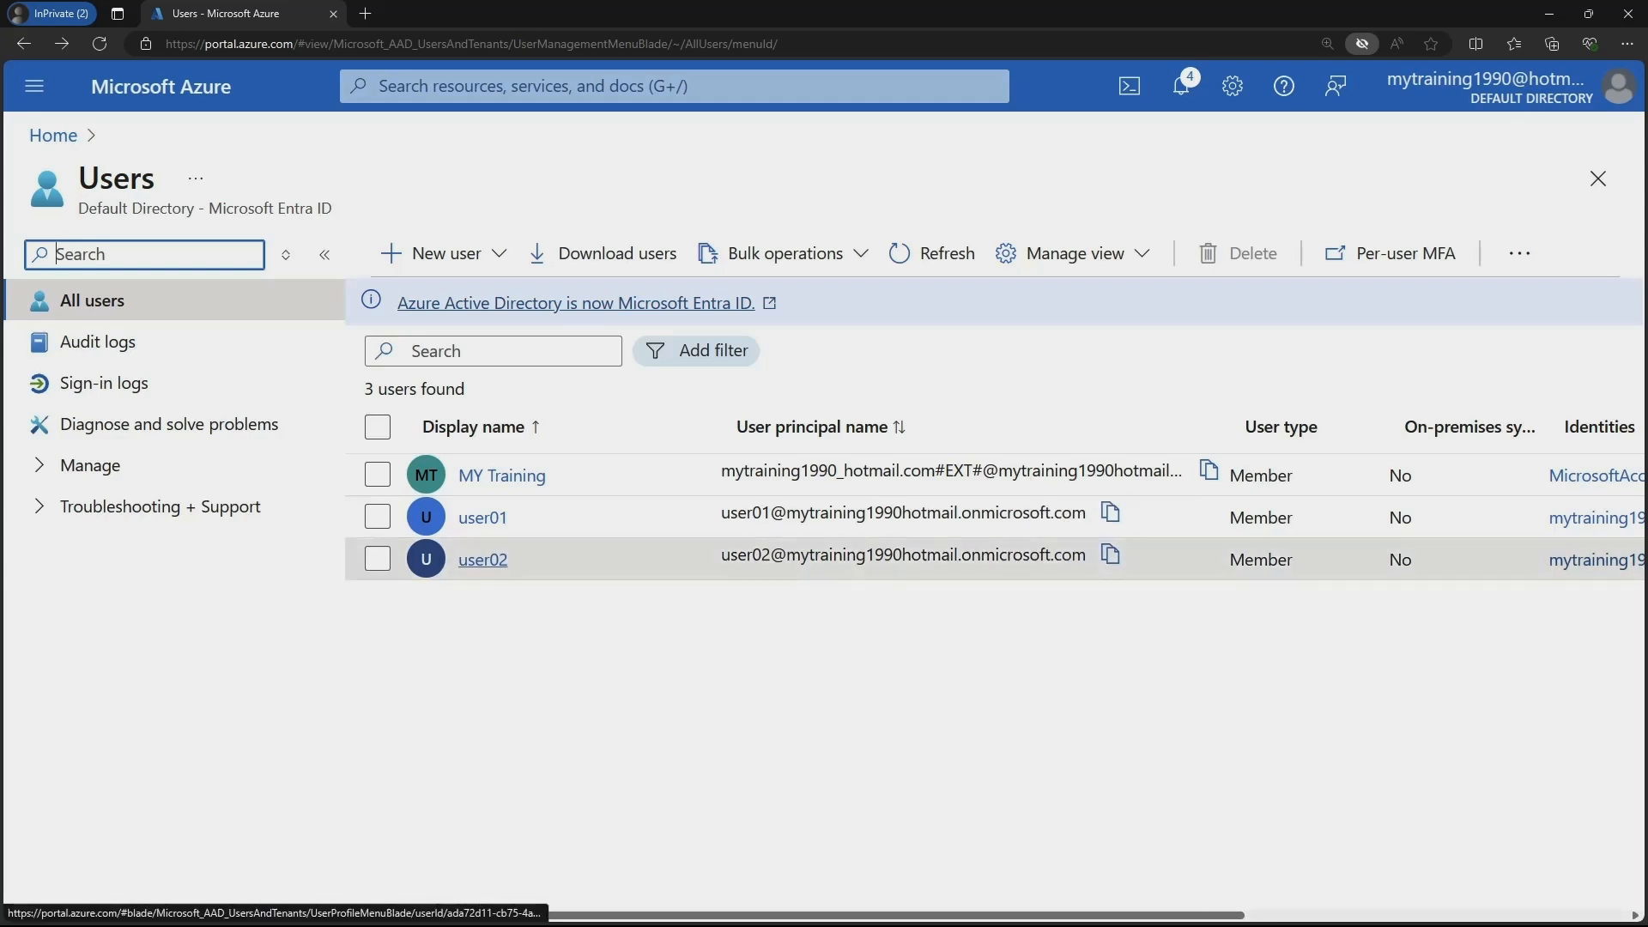
click(482, 558)
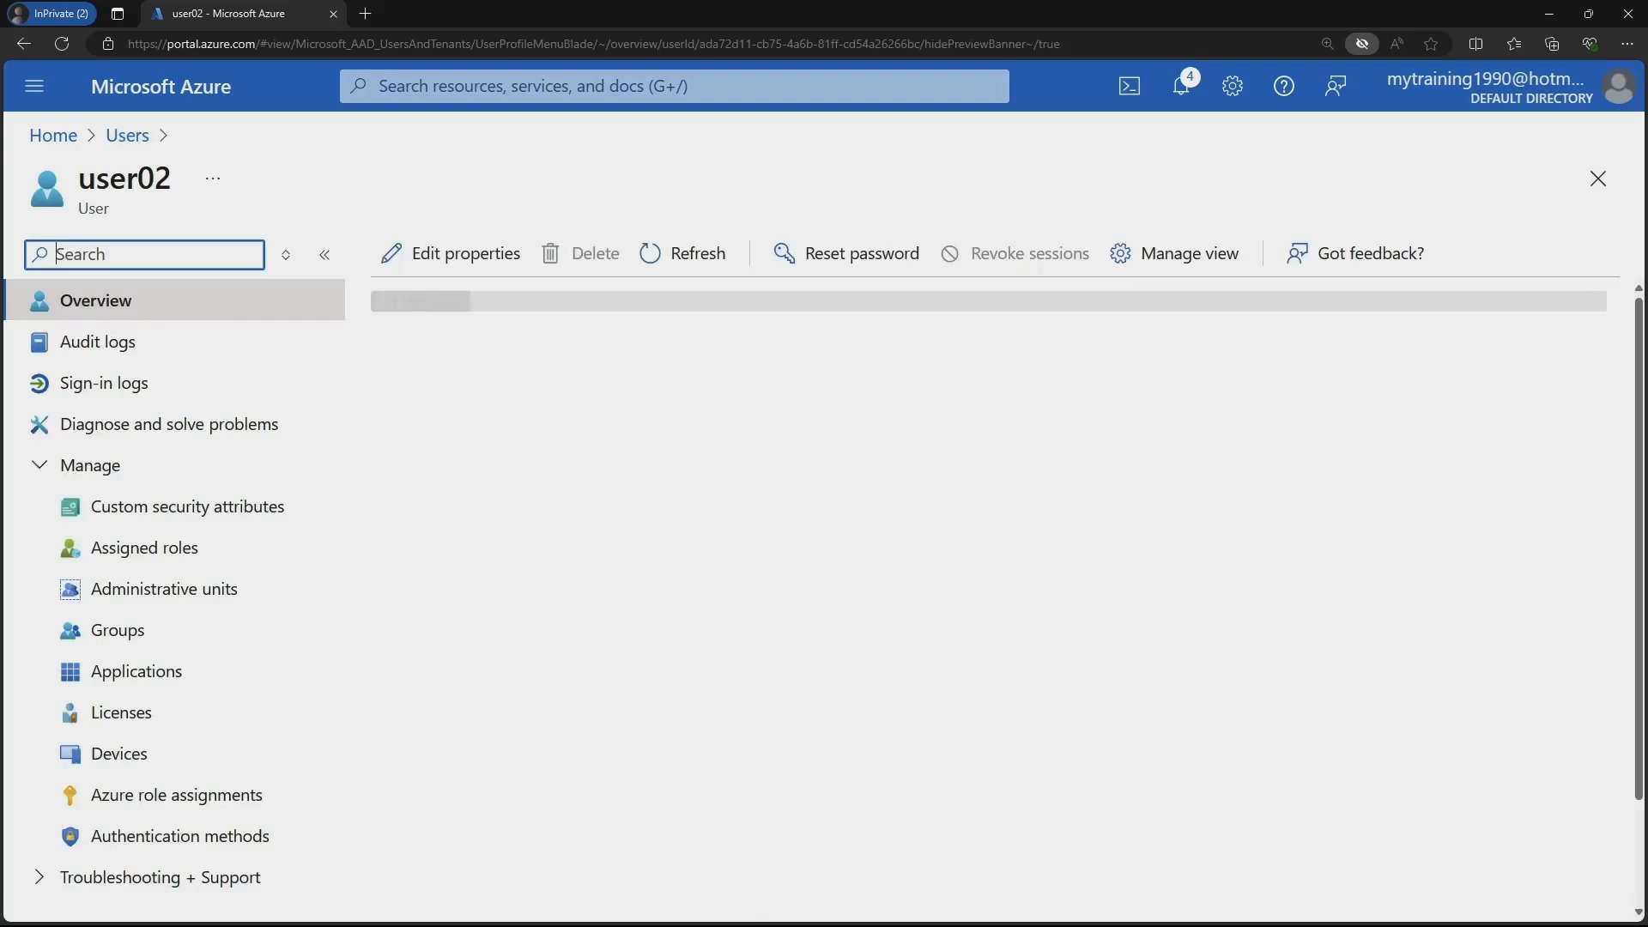
scroll(1004, 592, down, 4)
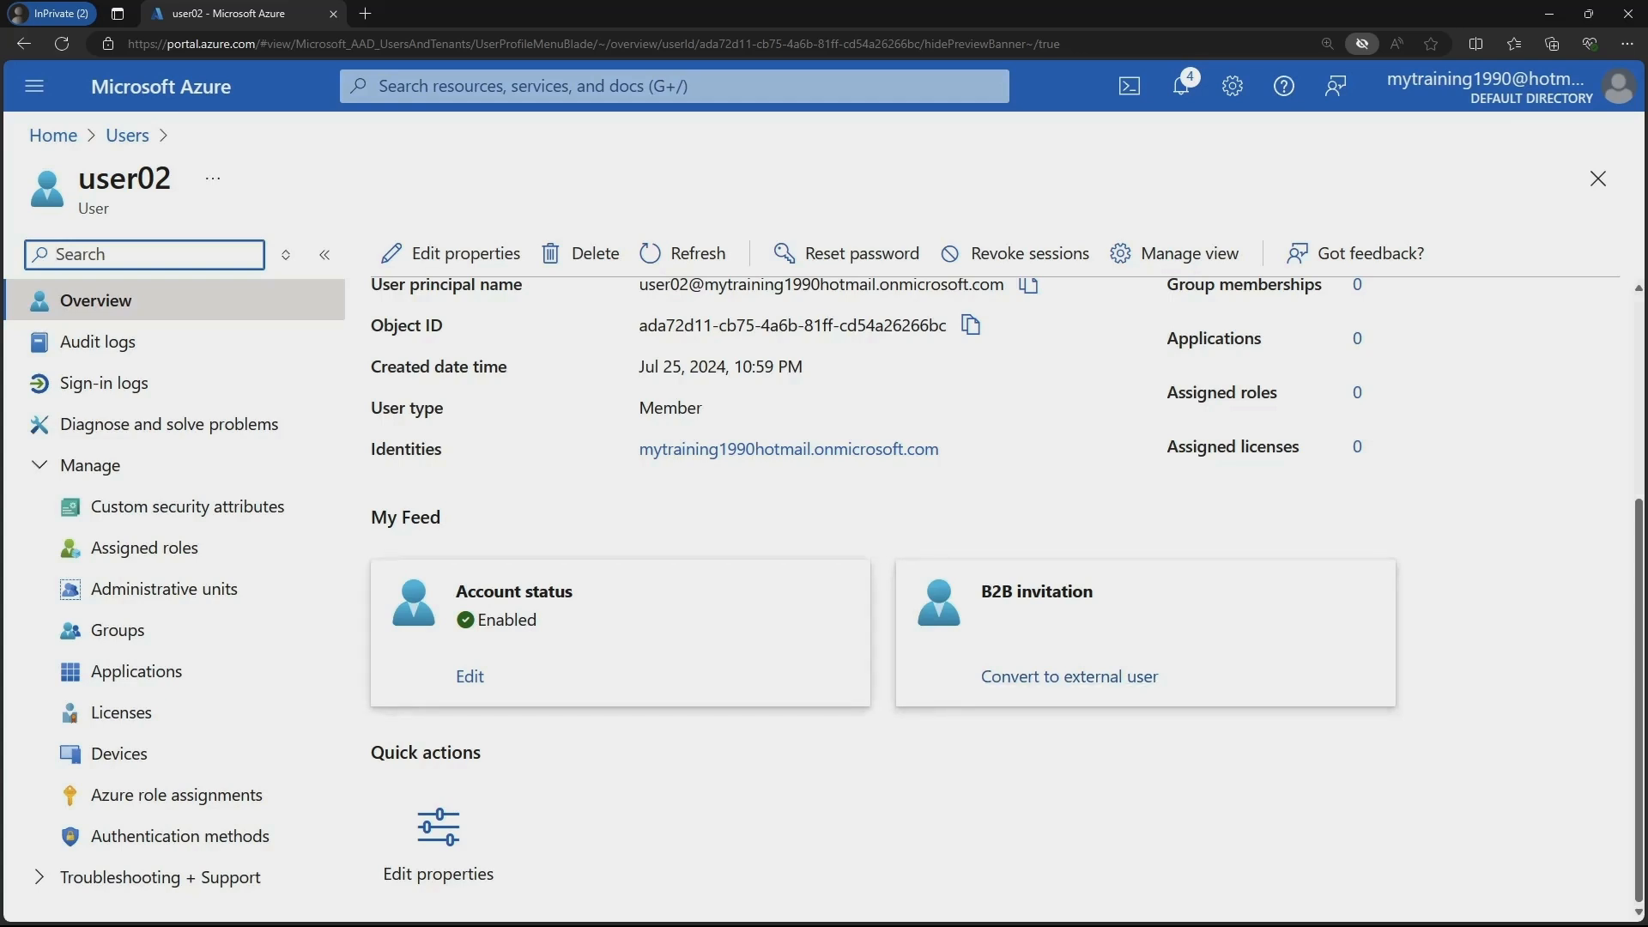
scroll(1004, 601, up, 2)
scroll(1004, 601, up, 2)
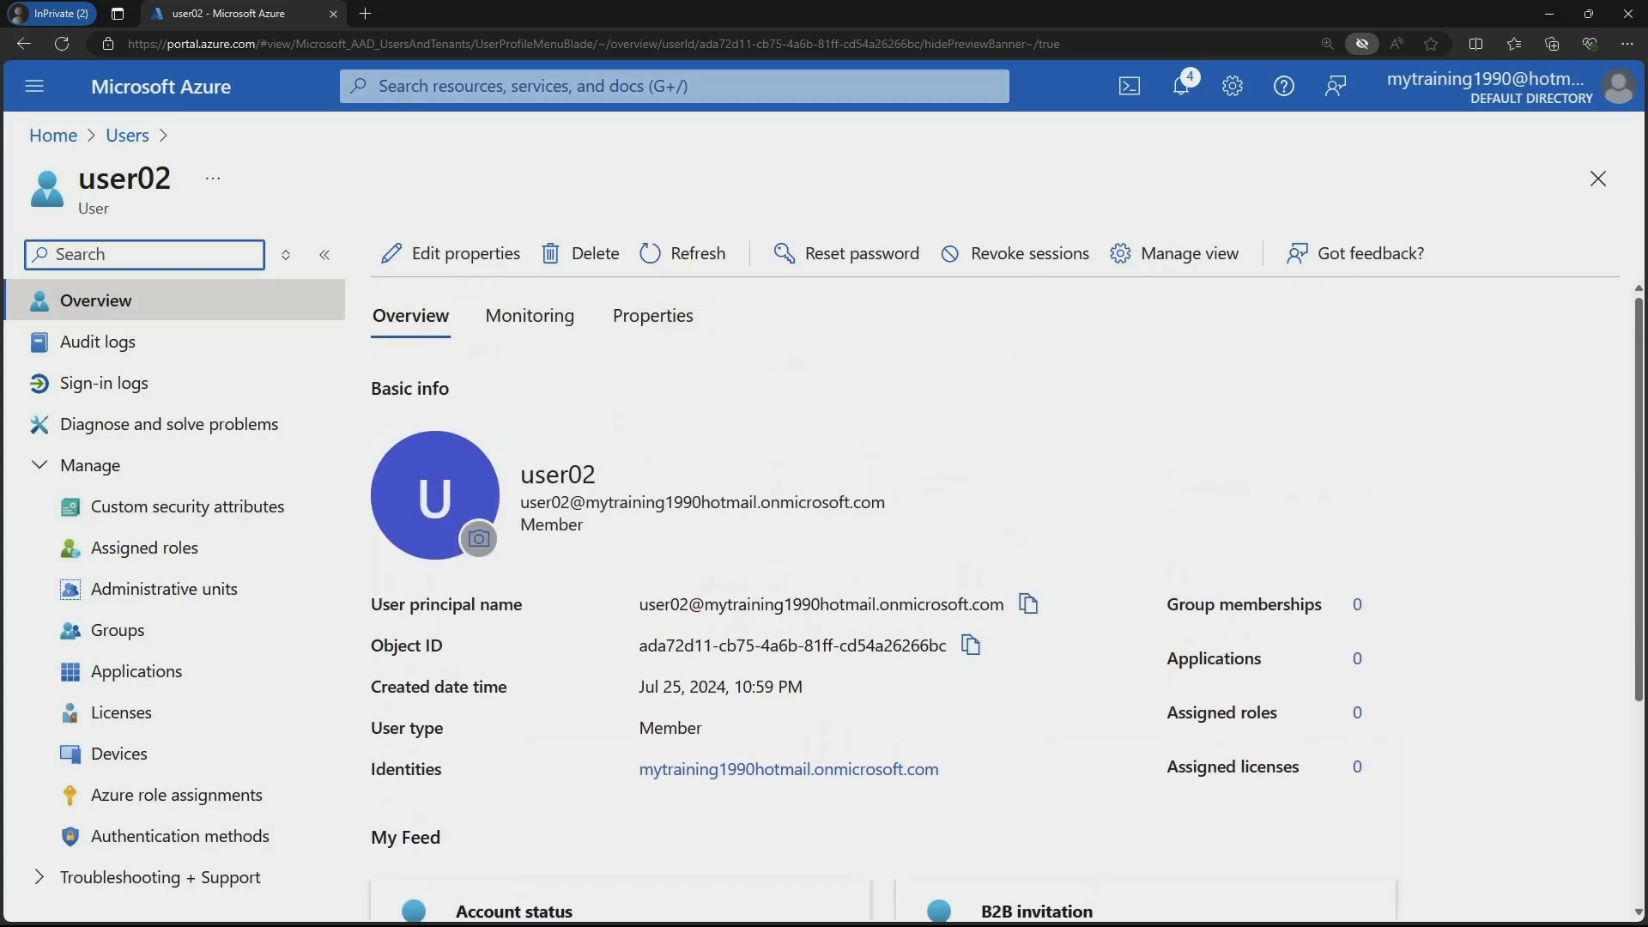
Examine user02's editable Identity, Job Information and Contact Information properties, then return to the user's page without changing them
click(652, 315)
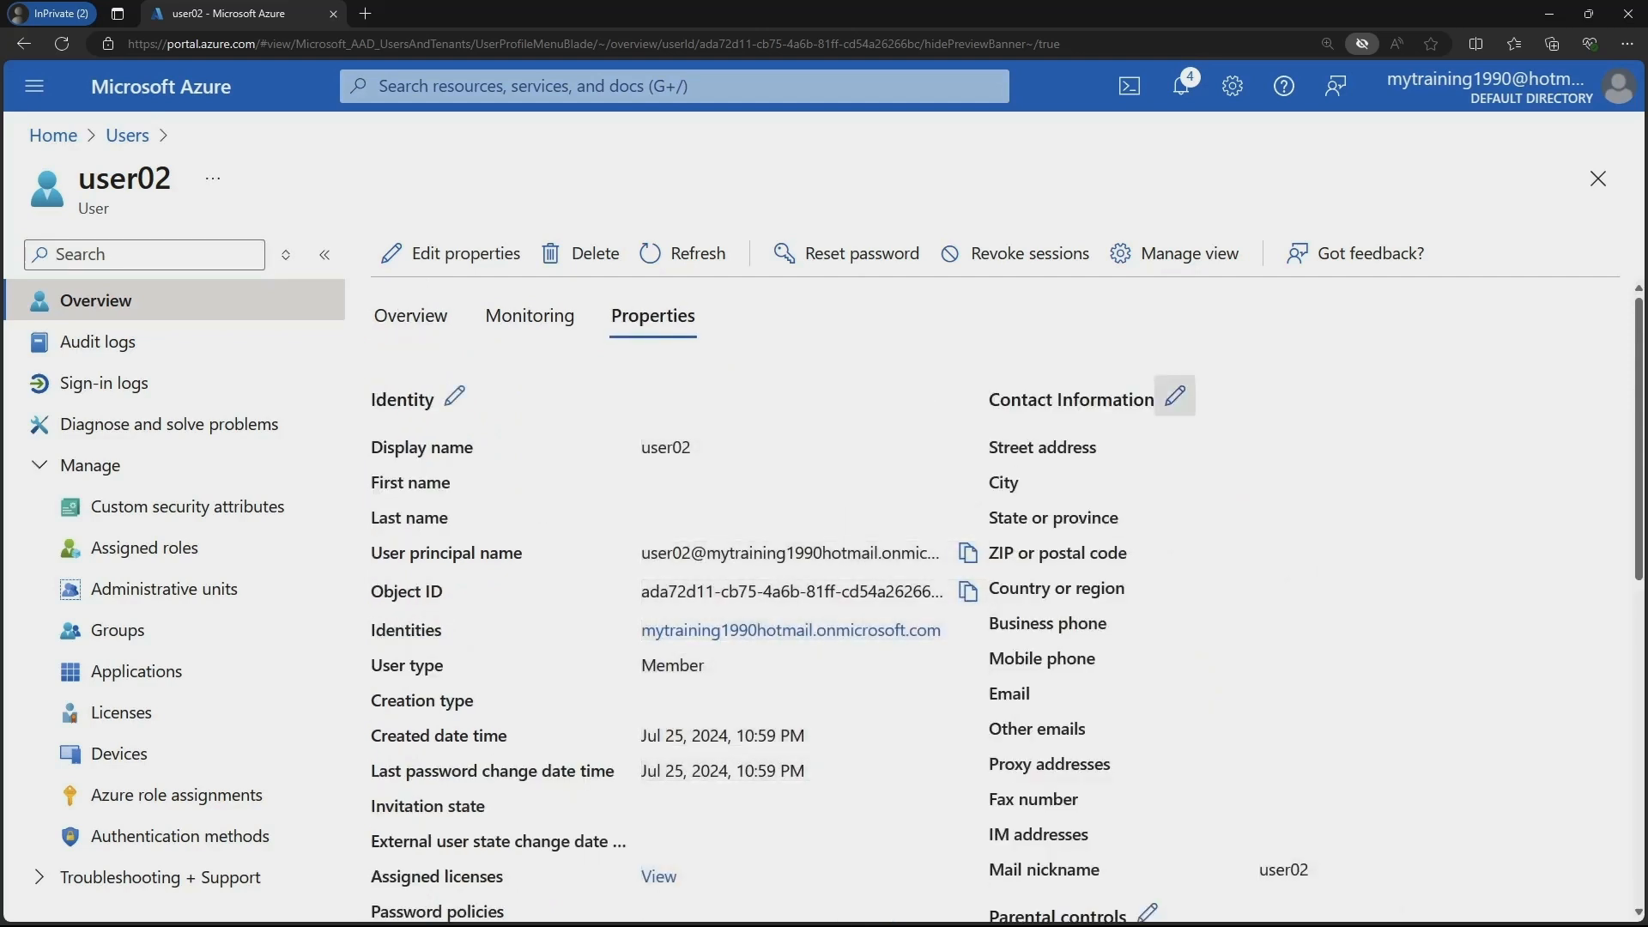
click(454, 397)
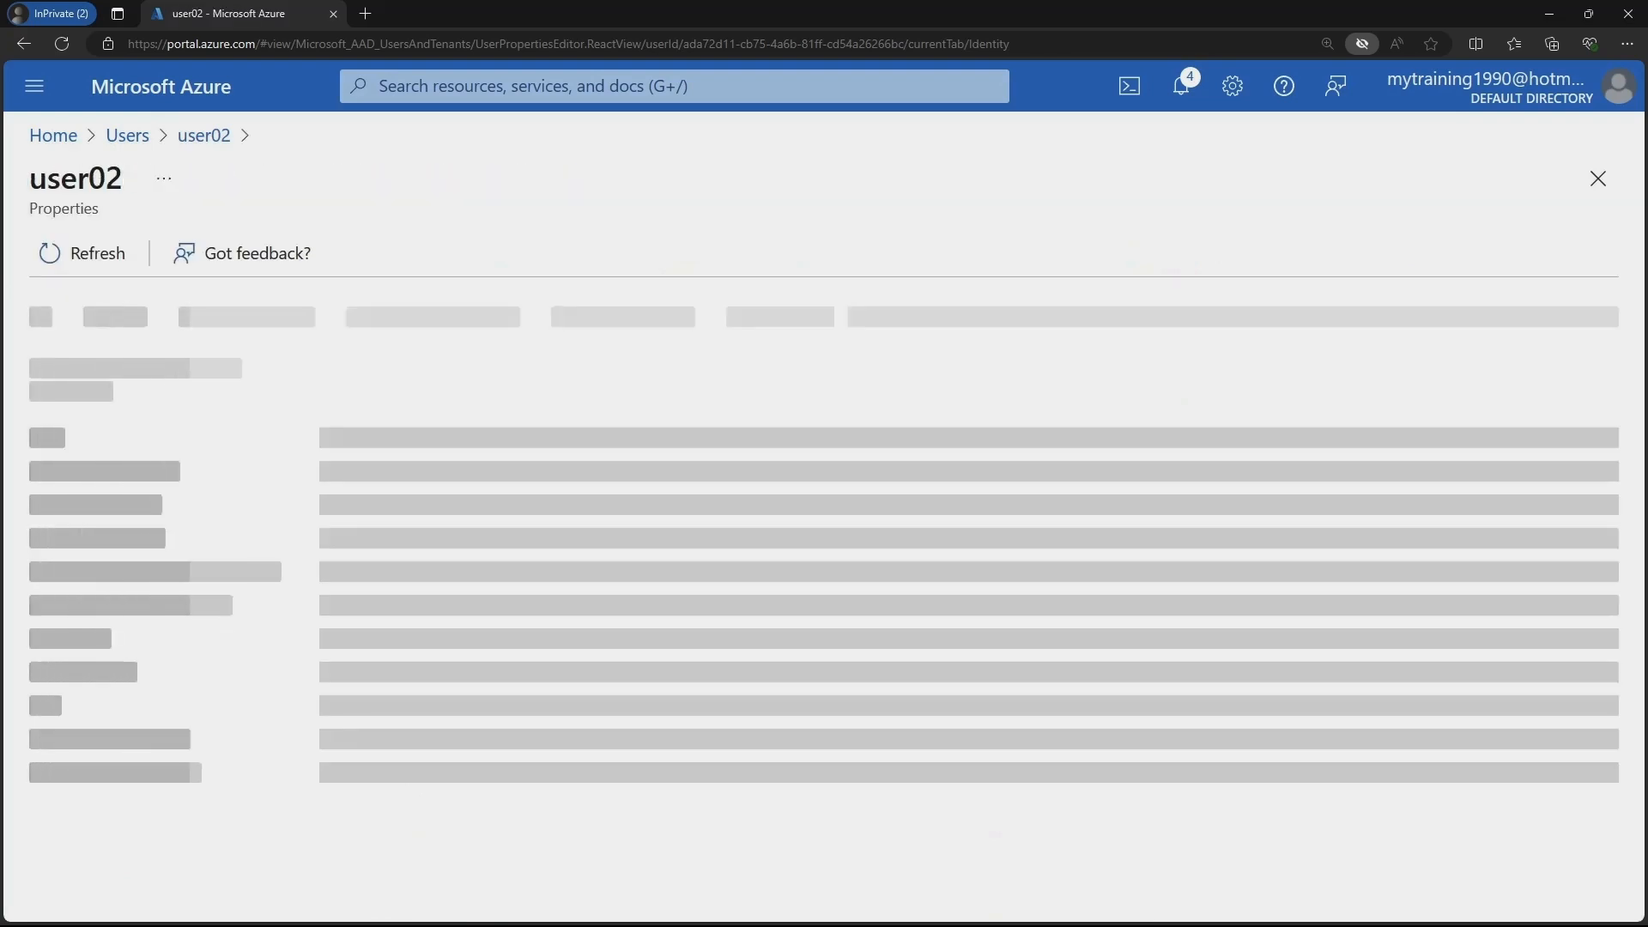
scroll(835, 563, down, 1)
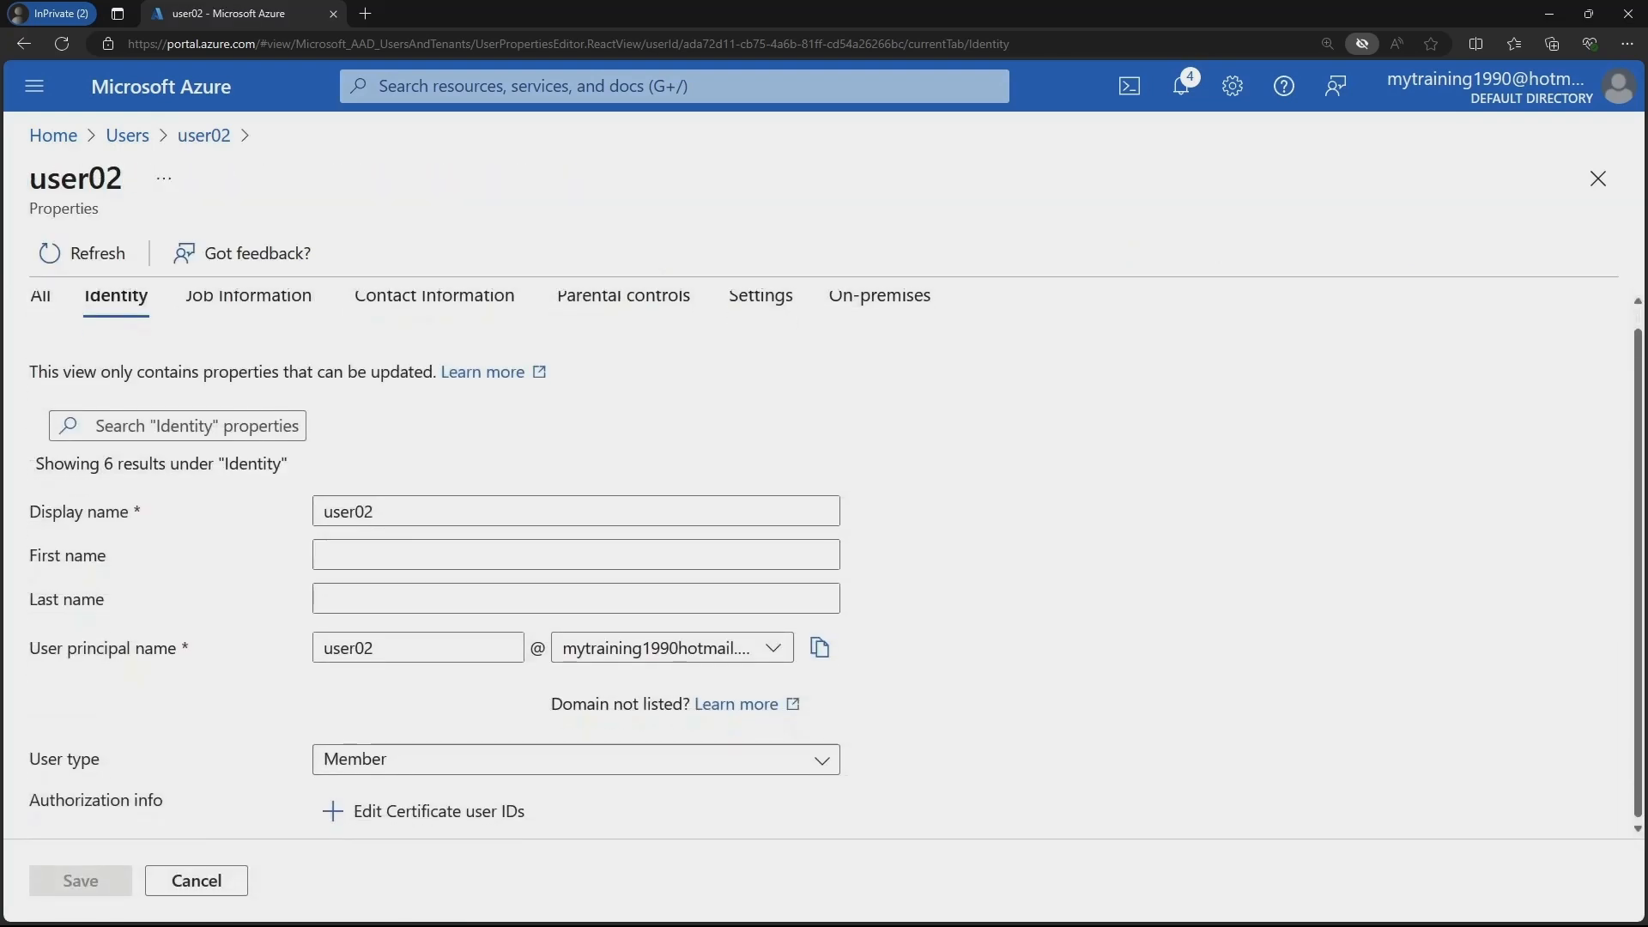
scroll(835, 567, up, 1)
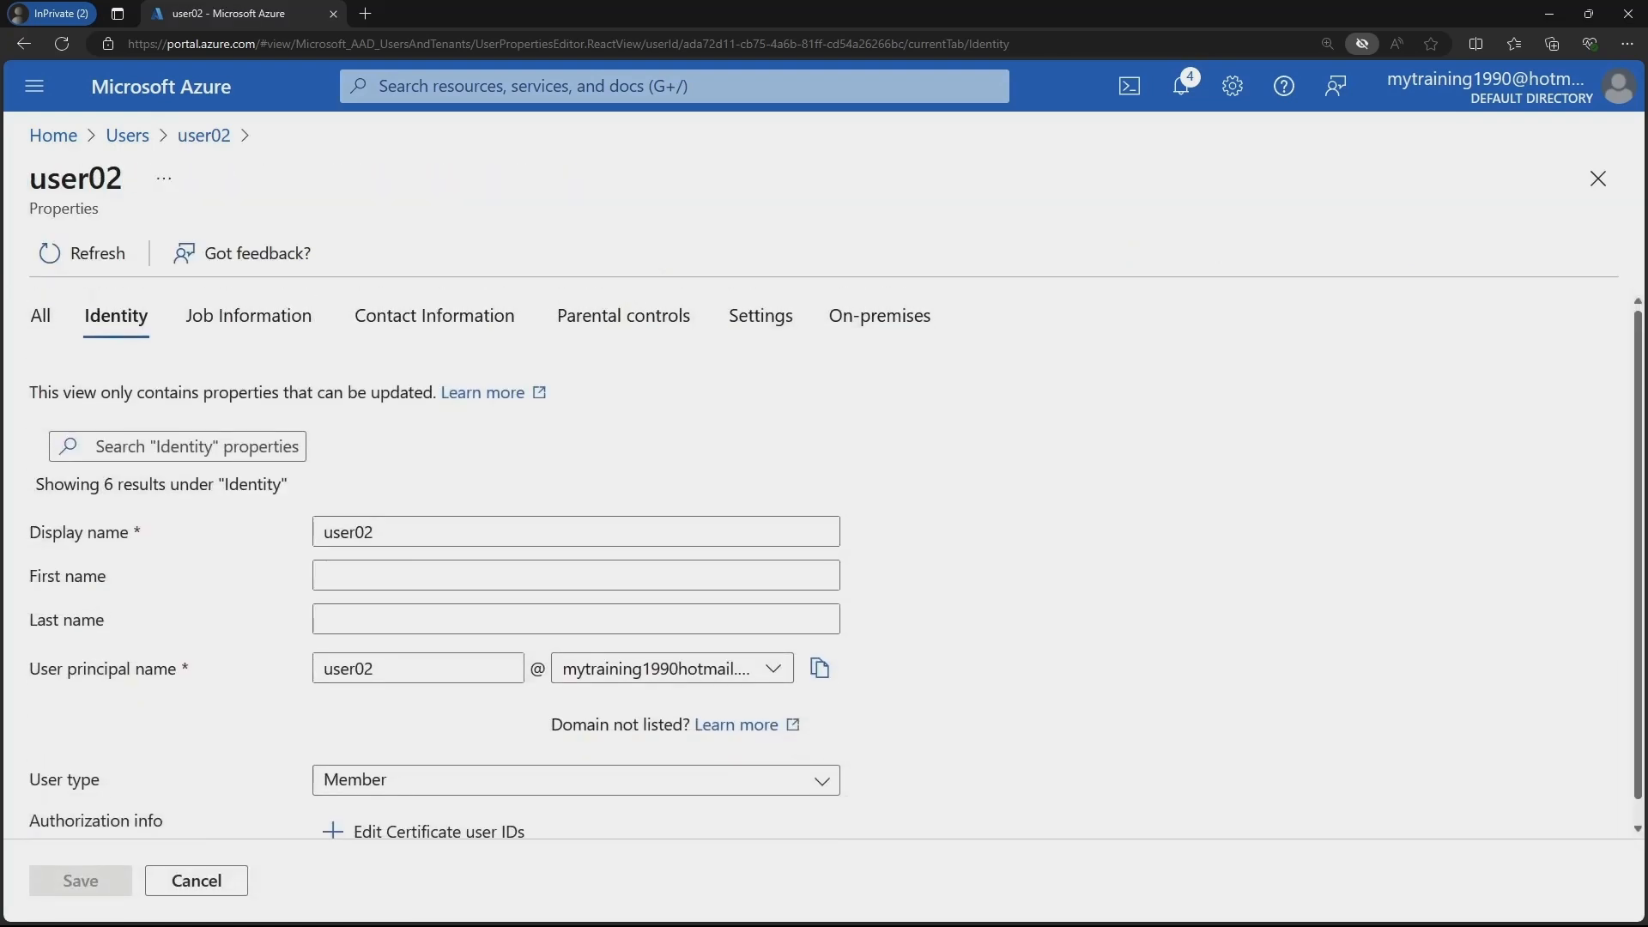
click(248, 316)
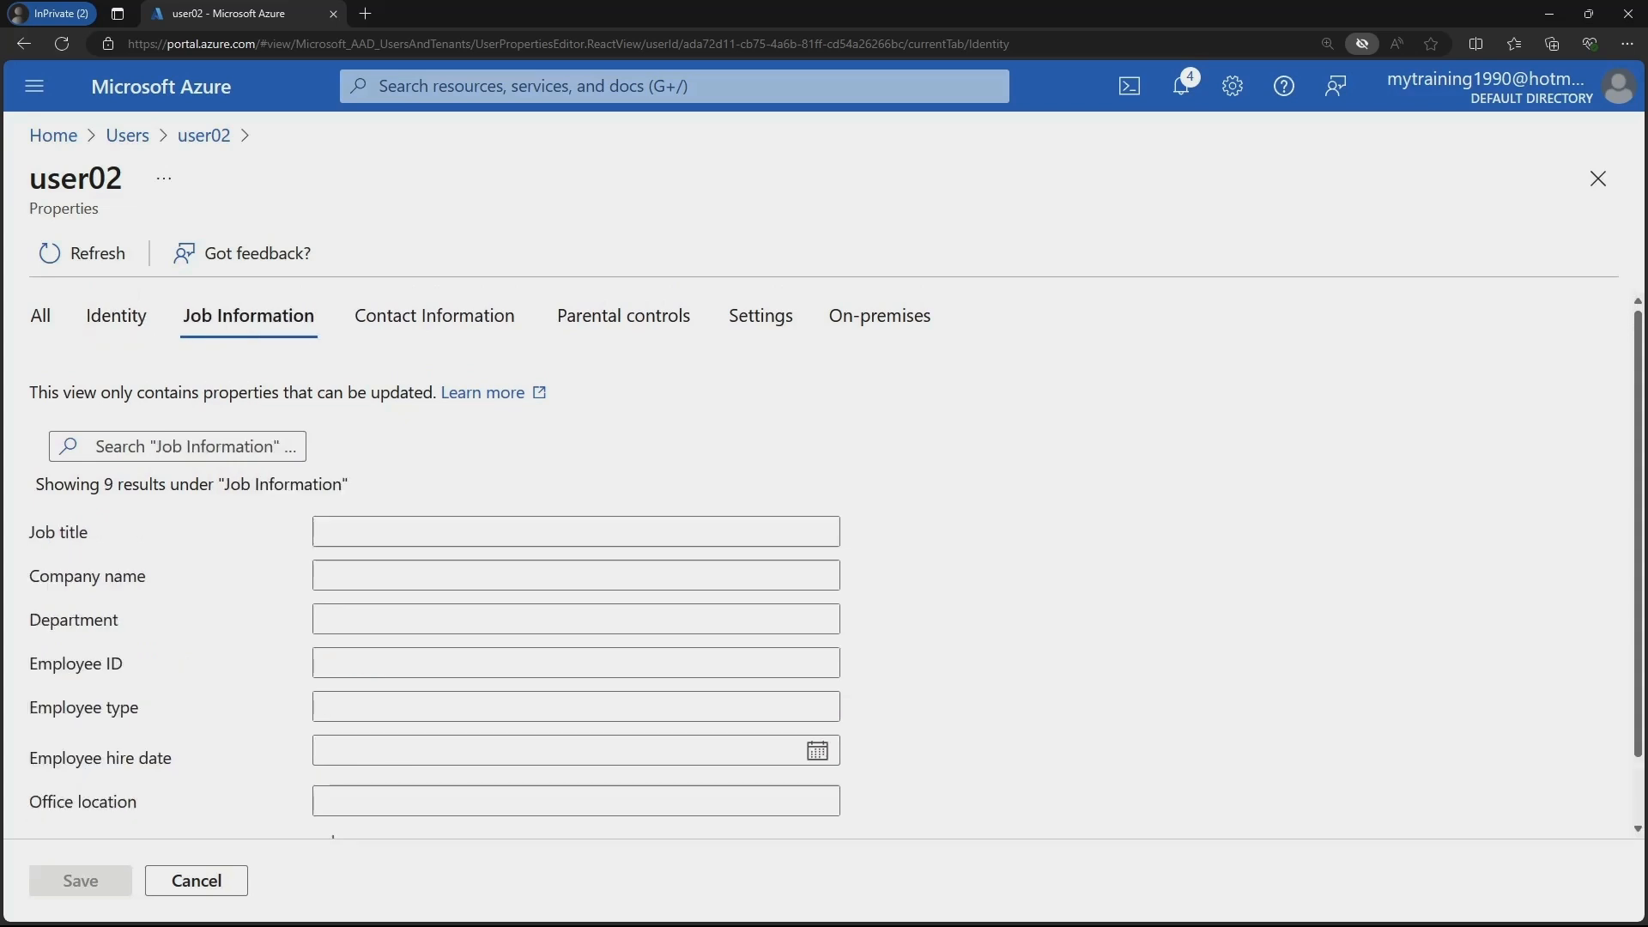
scroll(819, 566, down, 2)
scroll(820, 567, up, 2)
click(434, 316)
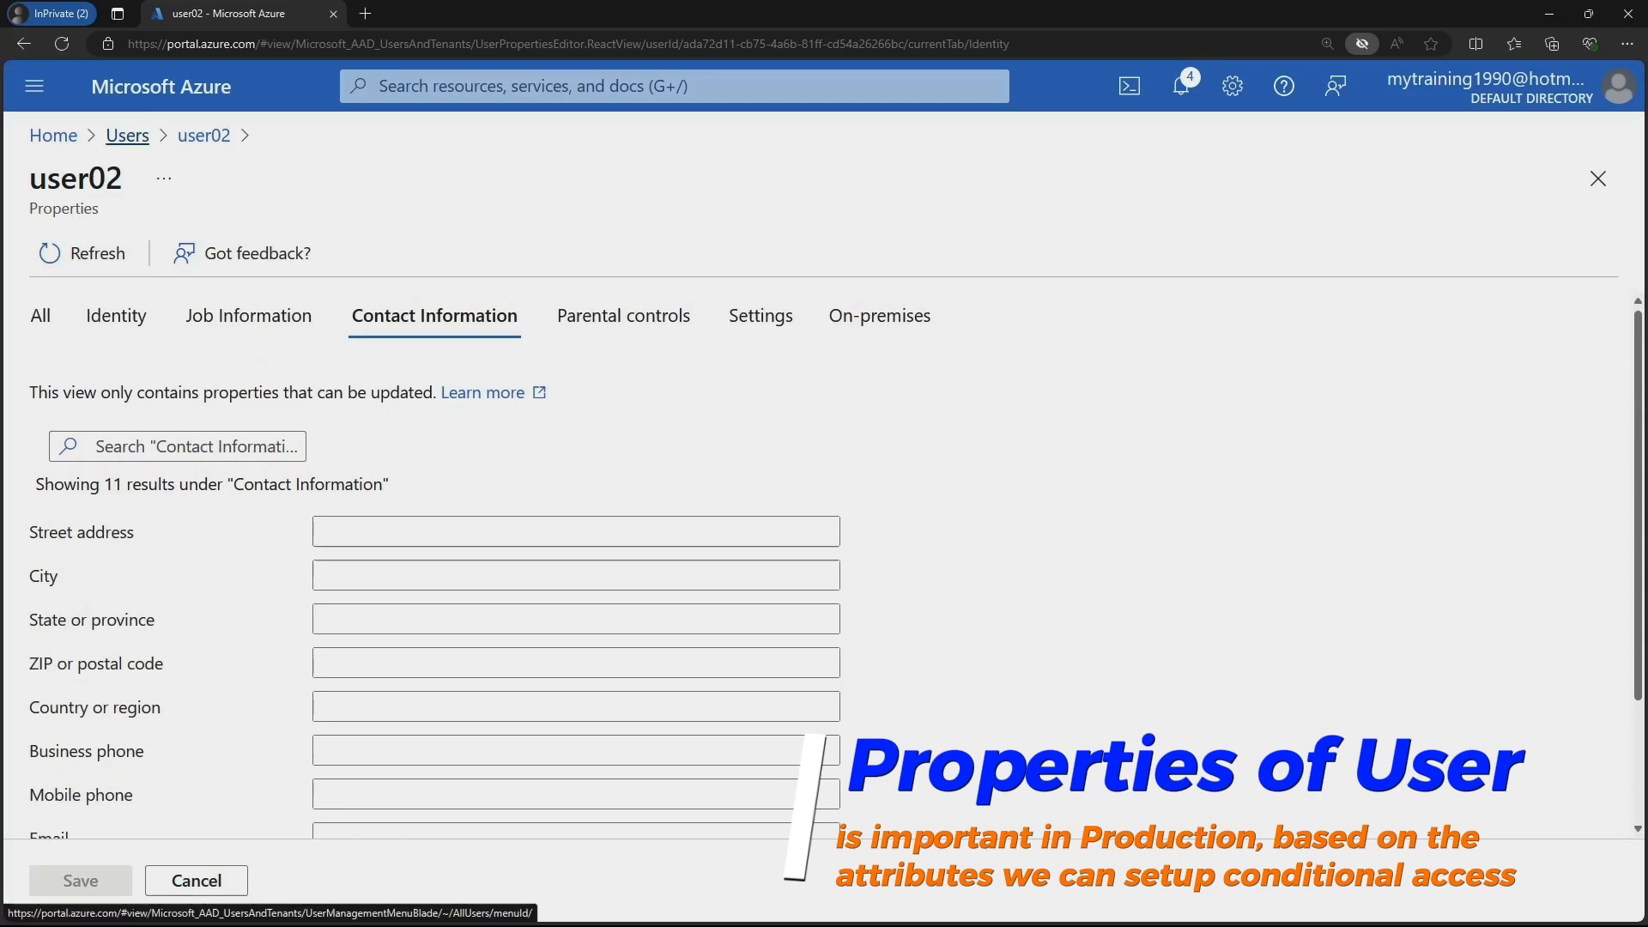
click(204, 135)
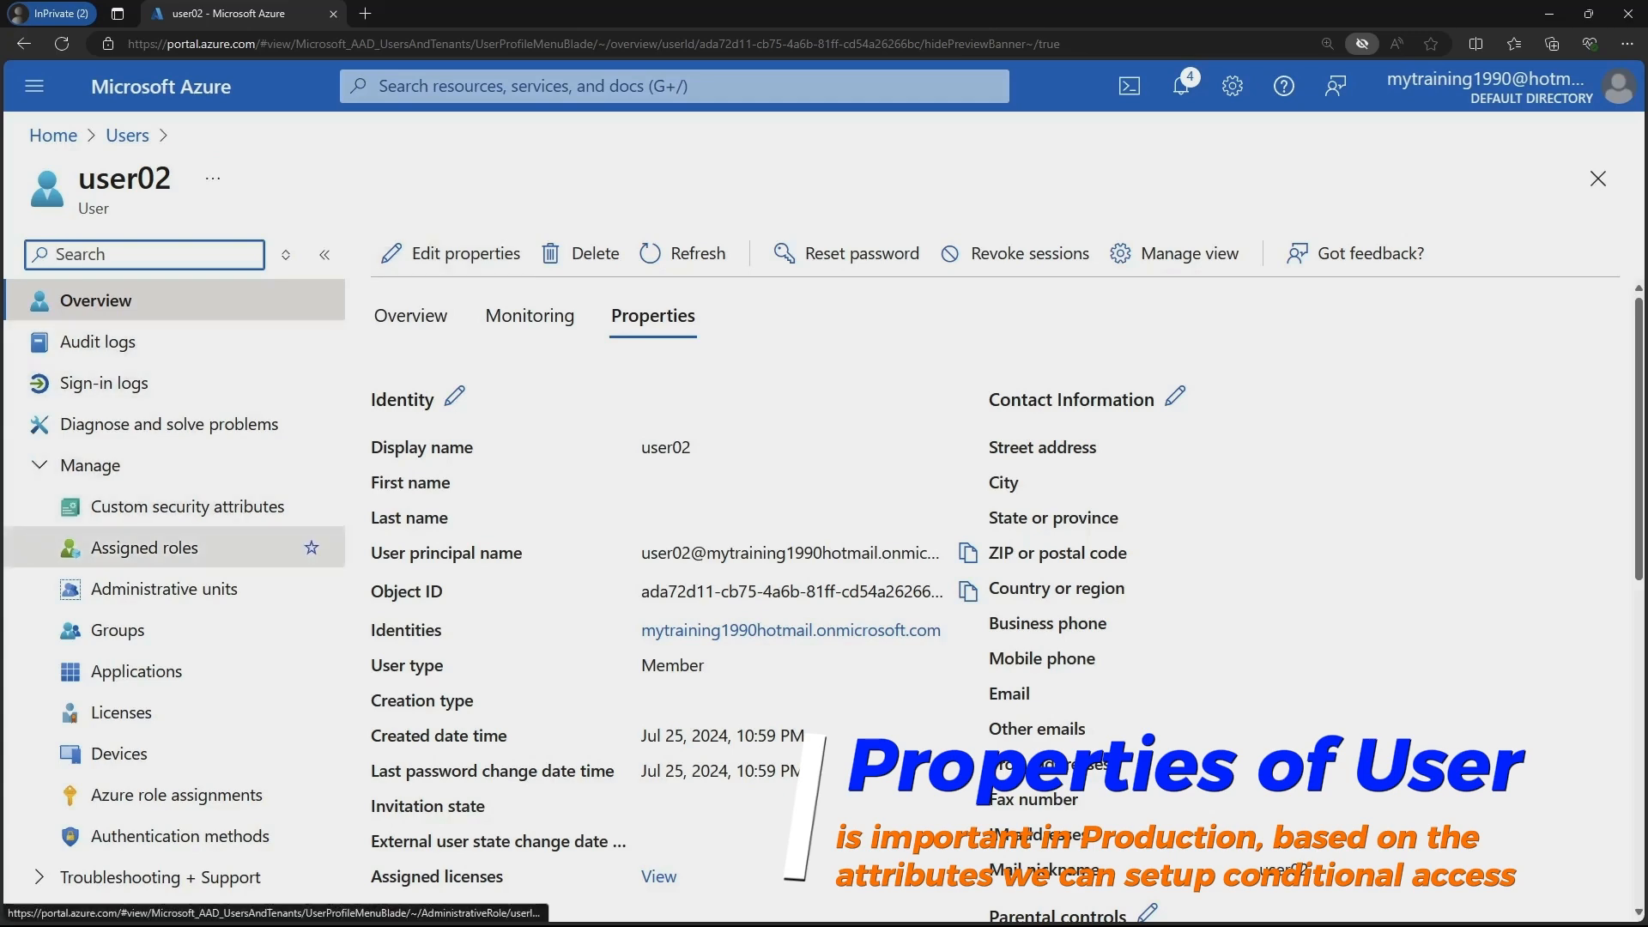
Look through user02's full property list and assigned administrative roles, ending back on the user's overview
scroll(996, 601, down, 6)
scroll(995, 600, up, 6)
click(145, 547)
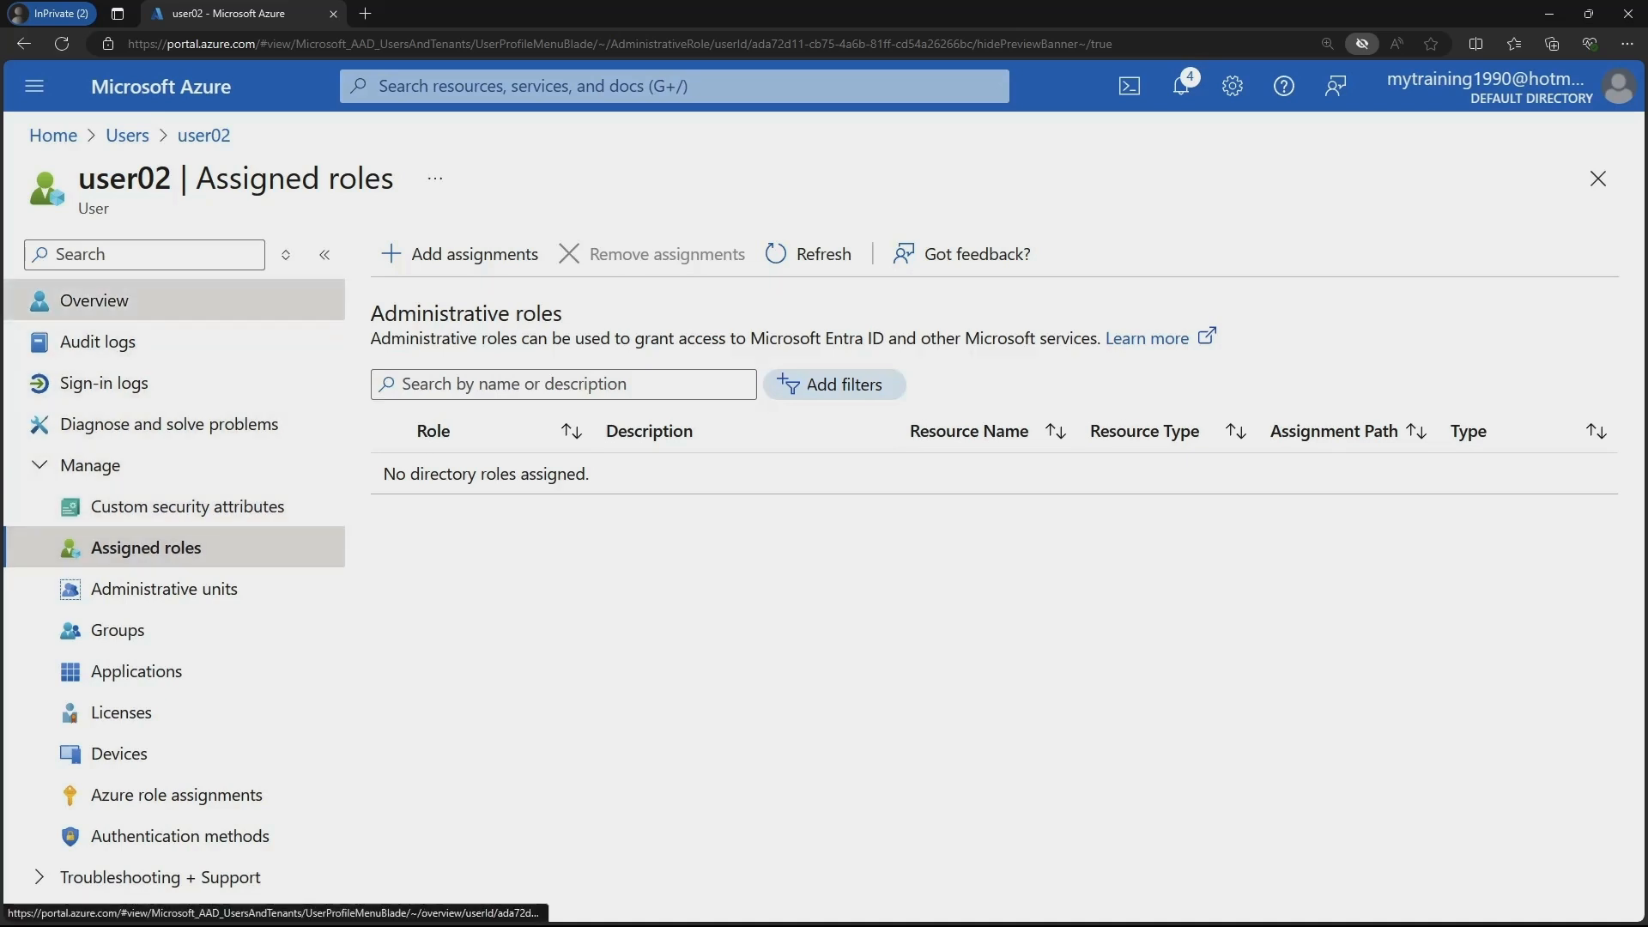
click(94, 299)
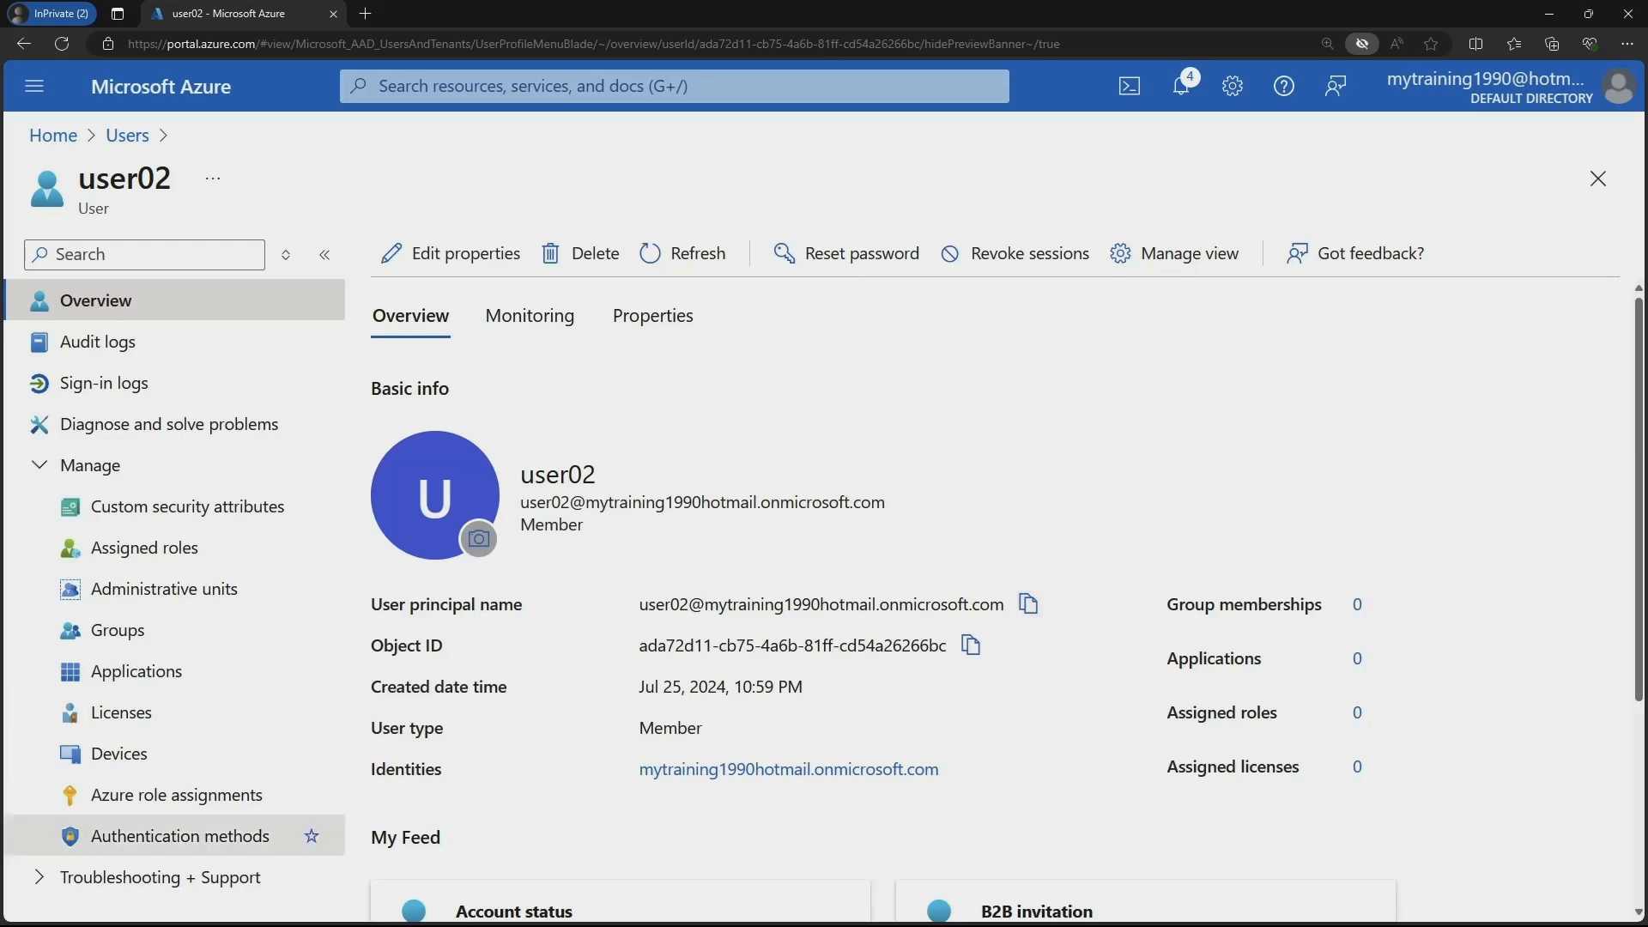
Switch to the Firefox window with the Azure sign-in page and submit user02's user principal name
click(270, 907)
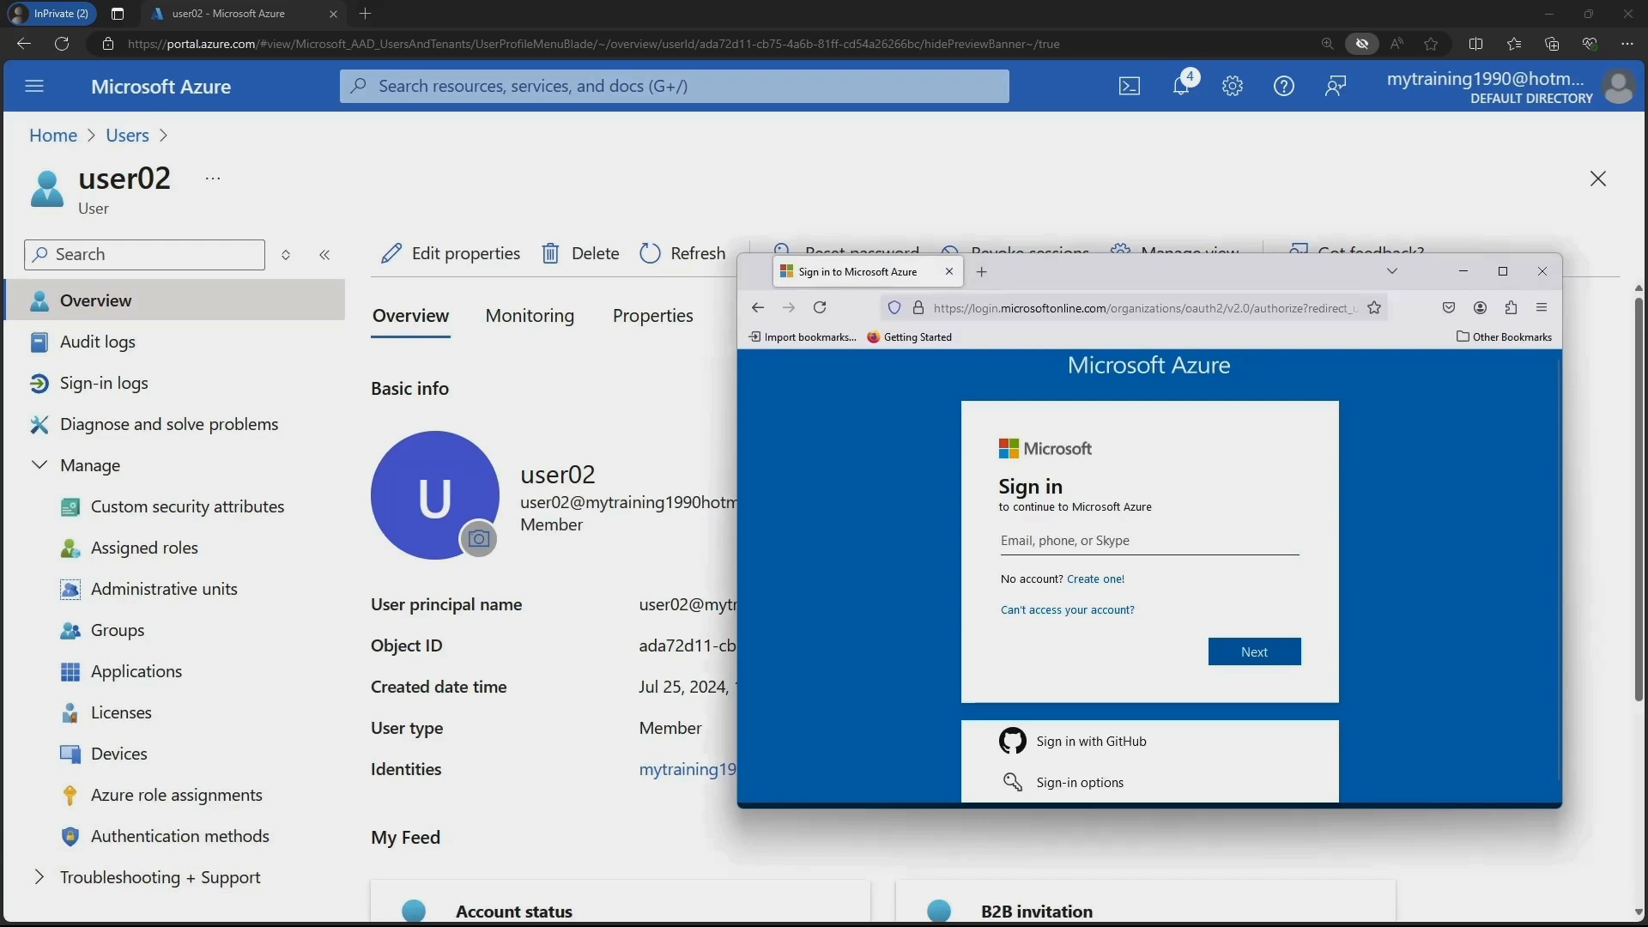
key(ctrl+v)
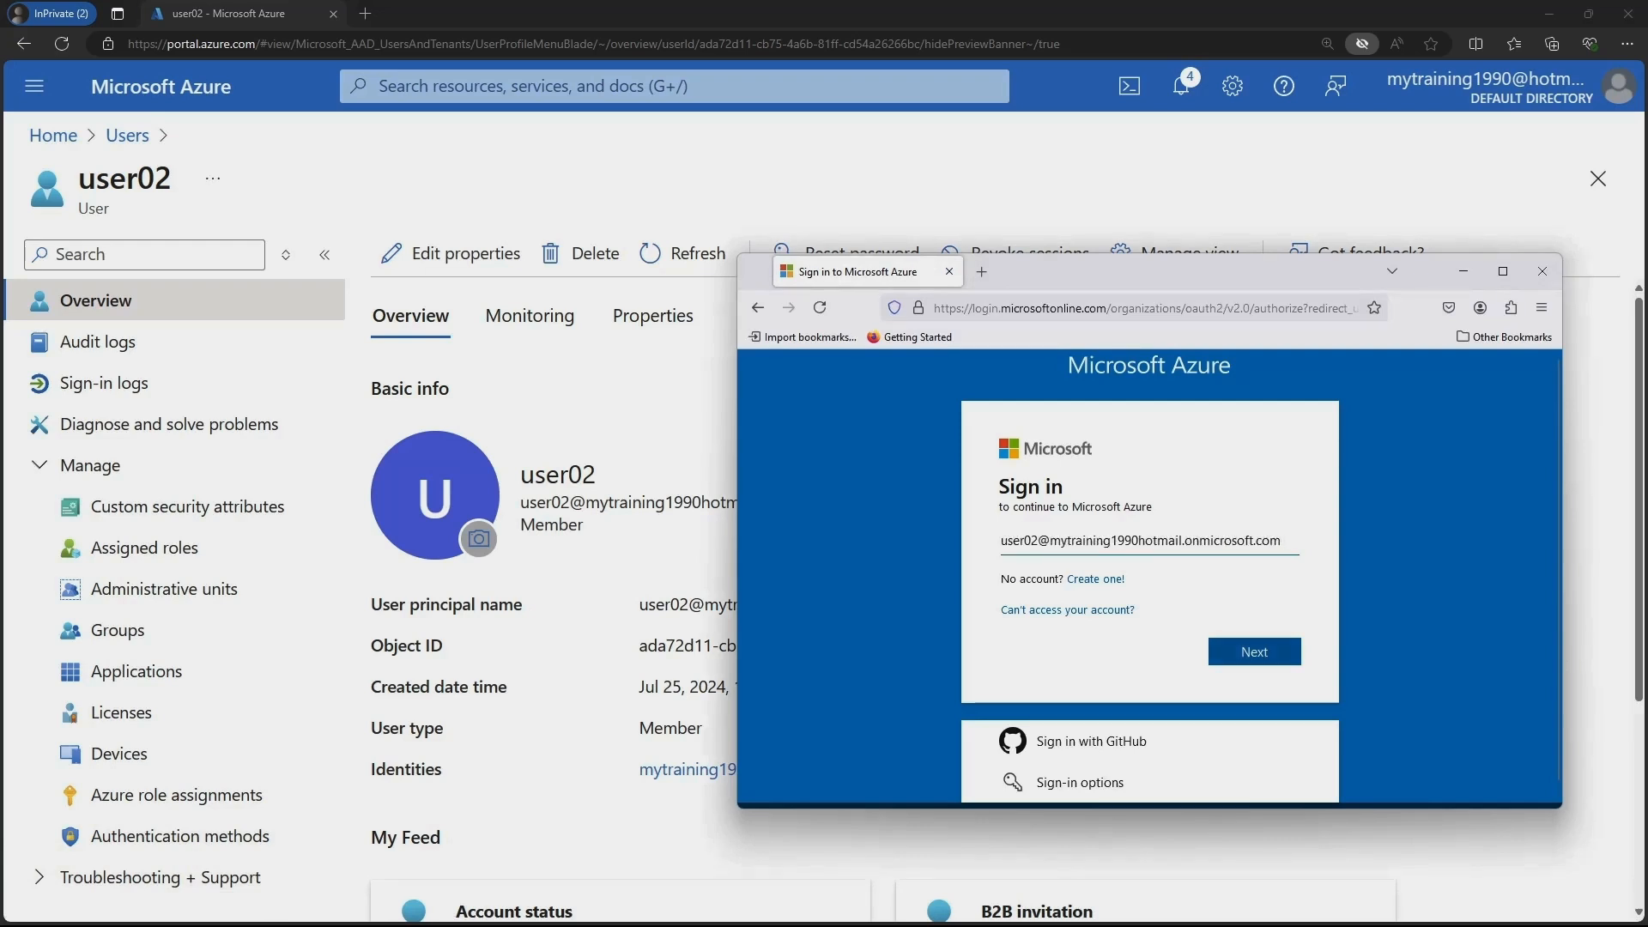
key(Return)
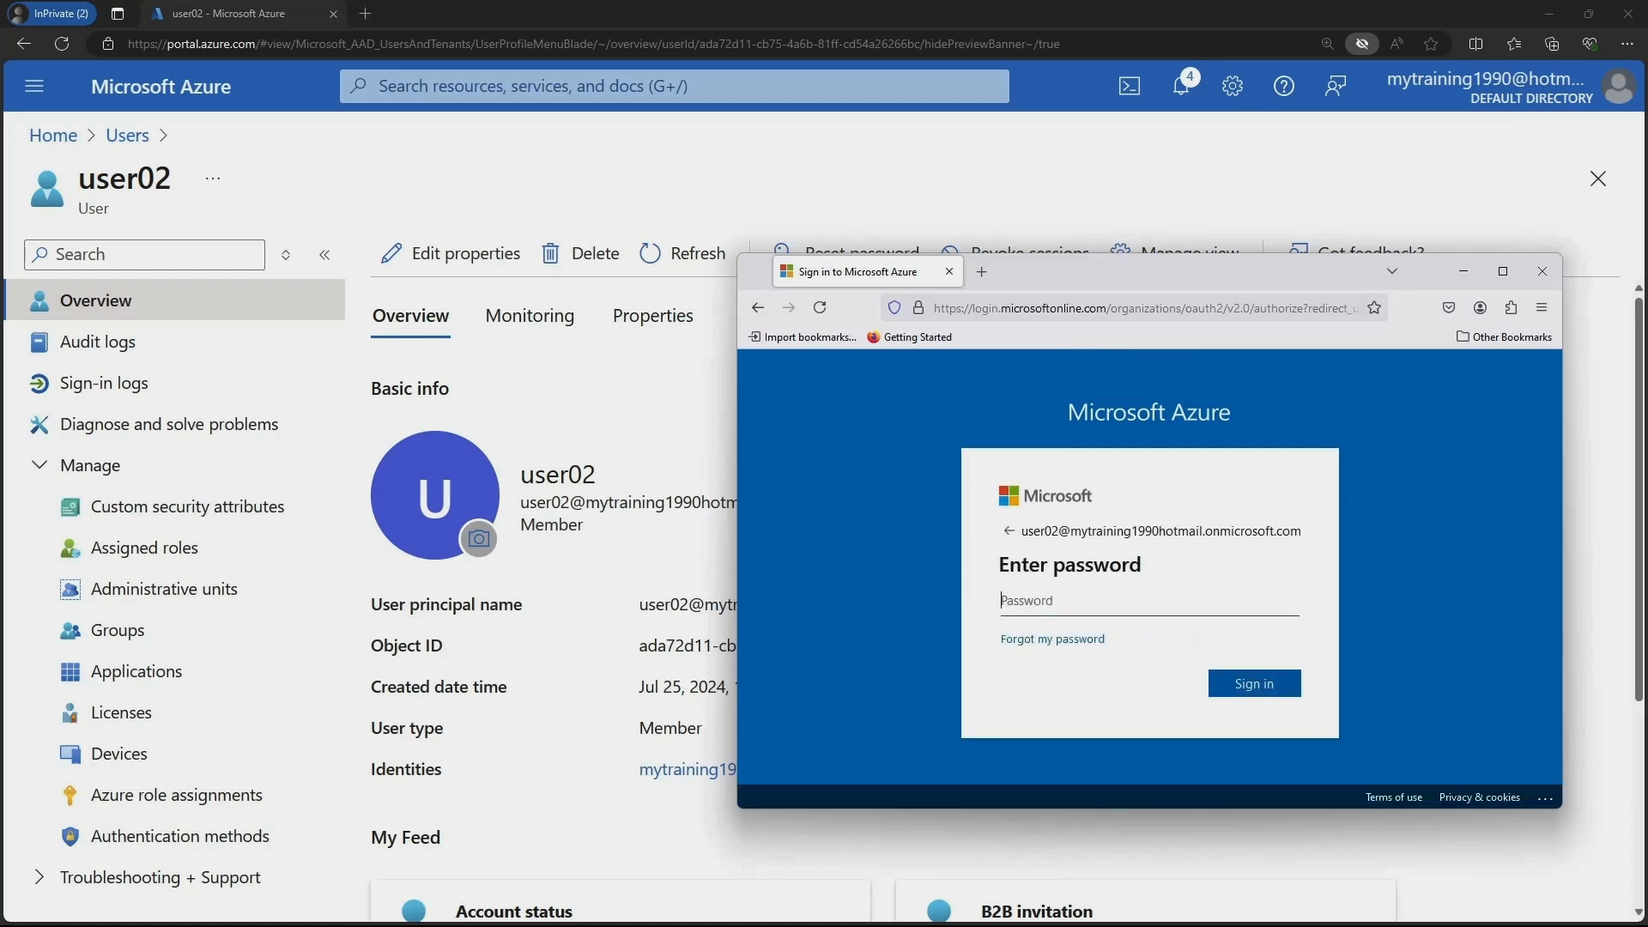
Enter user02's account password and sign in
text(••)
key(BackSpace)
key(BackSpace)
text(••••••••••••••)
key(Return)
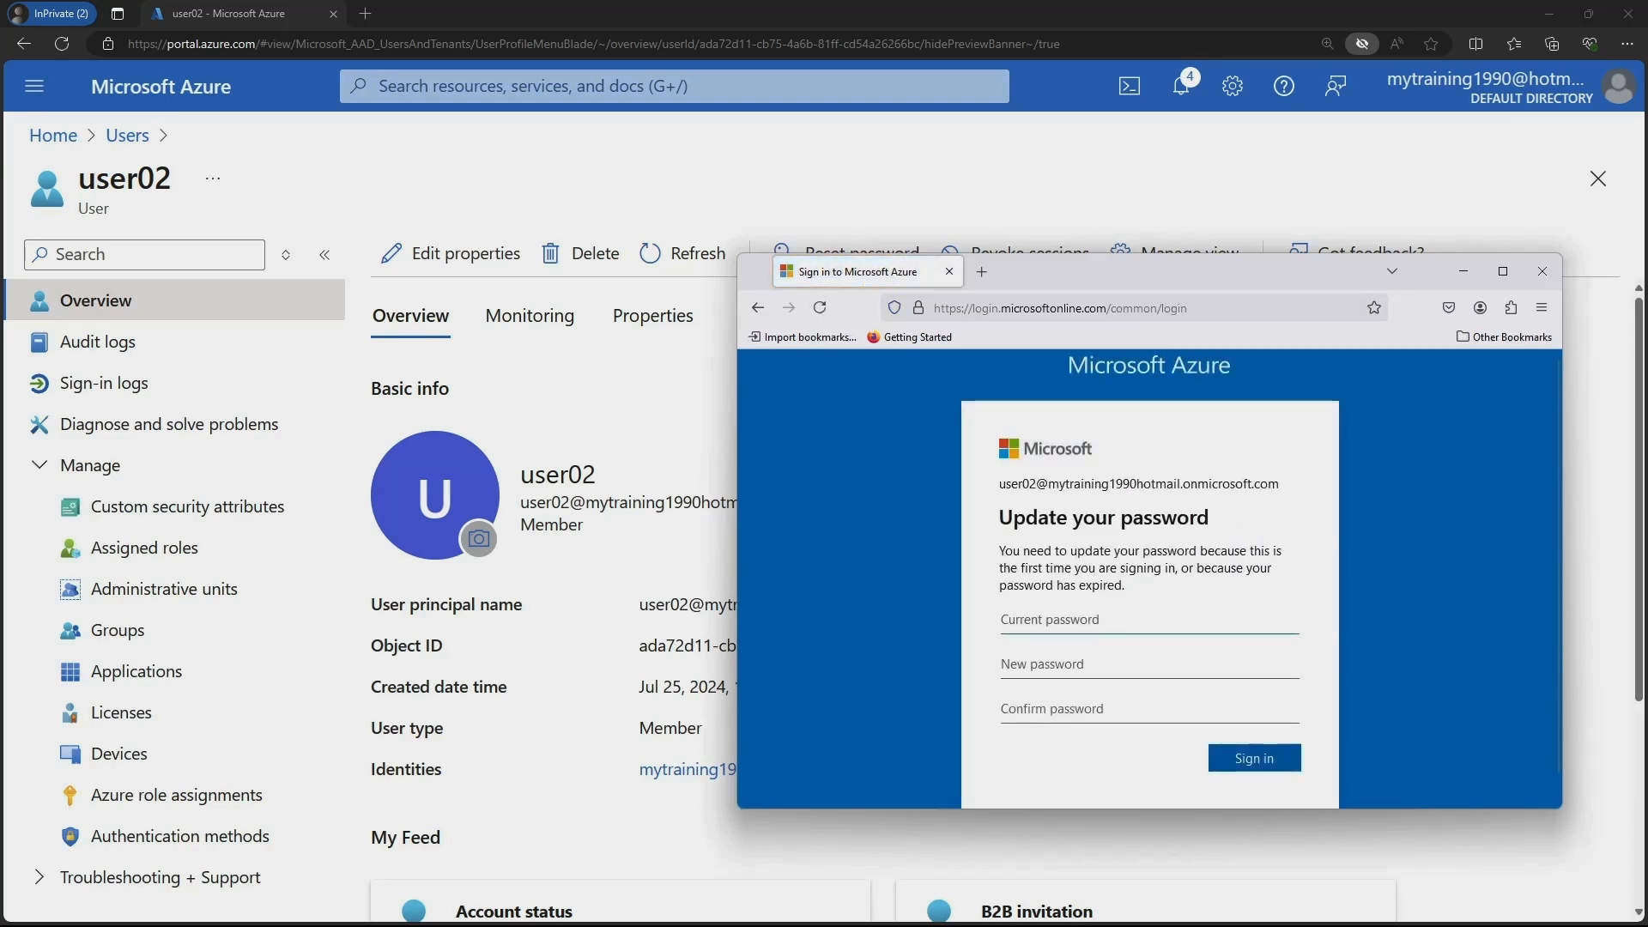
Fill in user02's current password and try to update it with a new, confirmed password
text(••••••••••••)
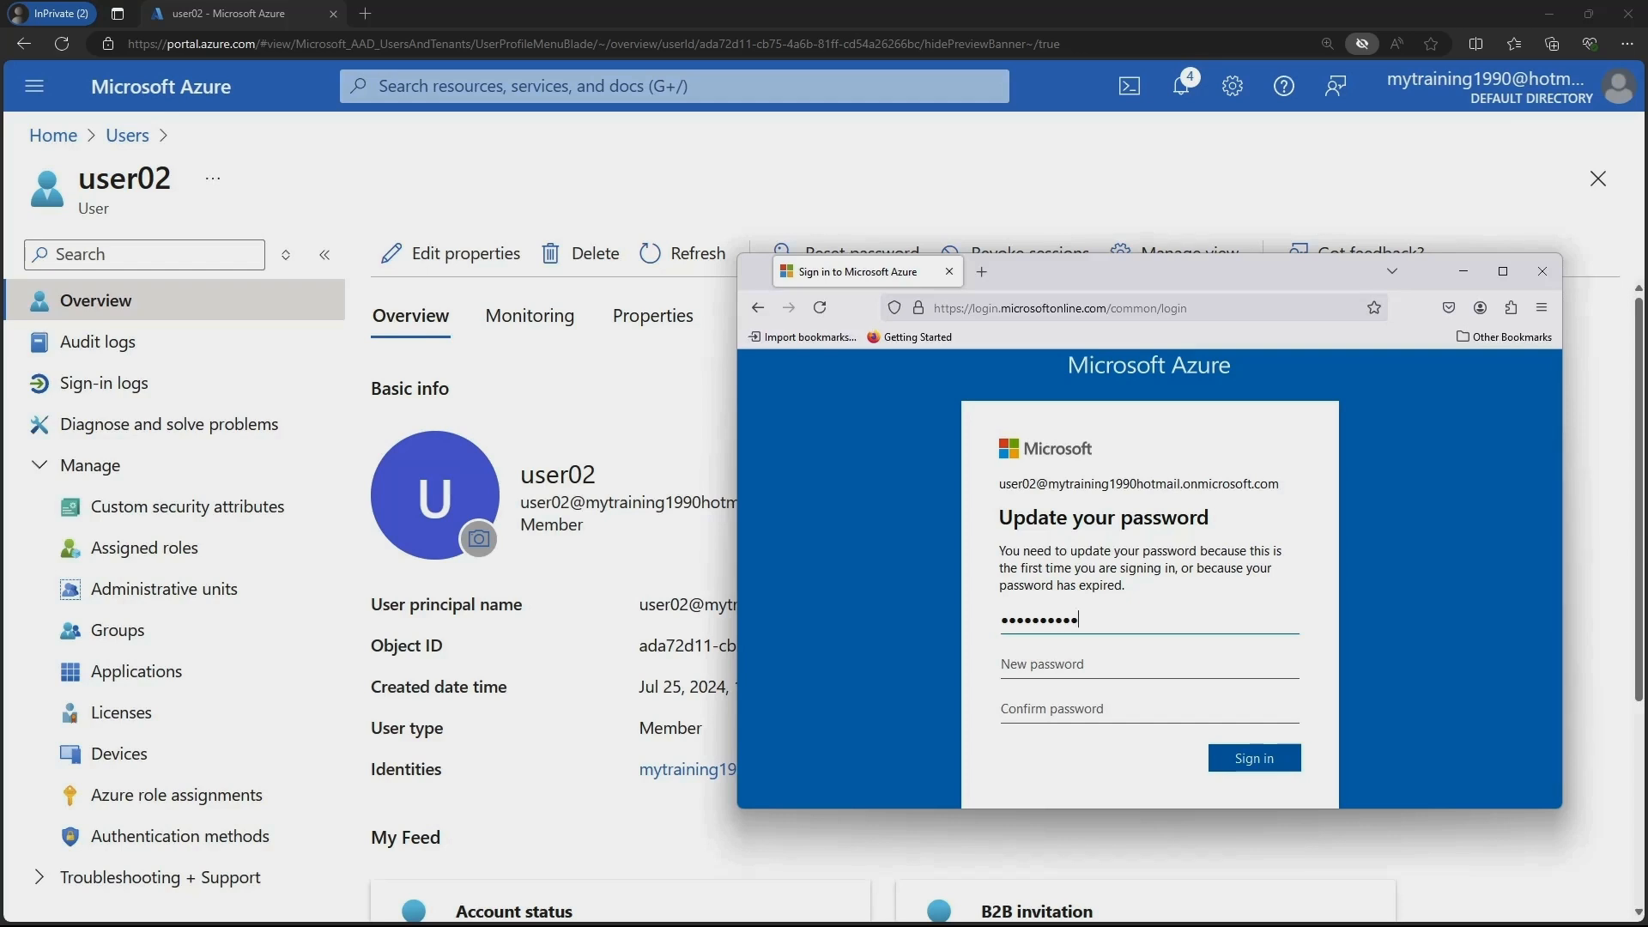
text(••••••••••••••••)
key(Tab)
text(•••••••)
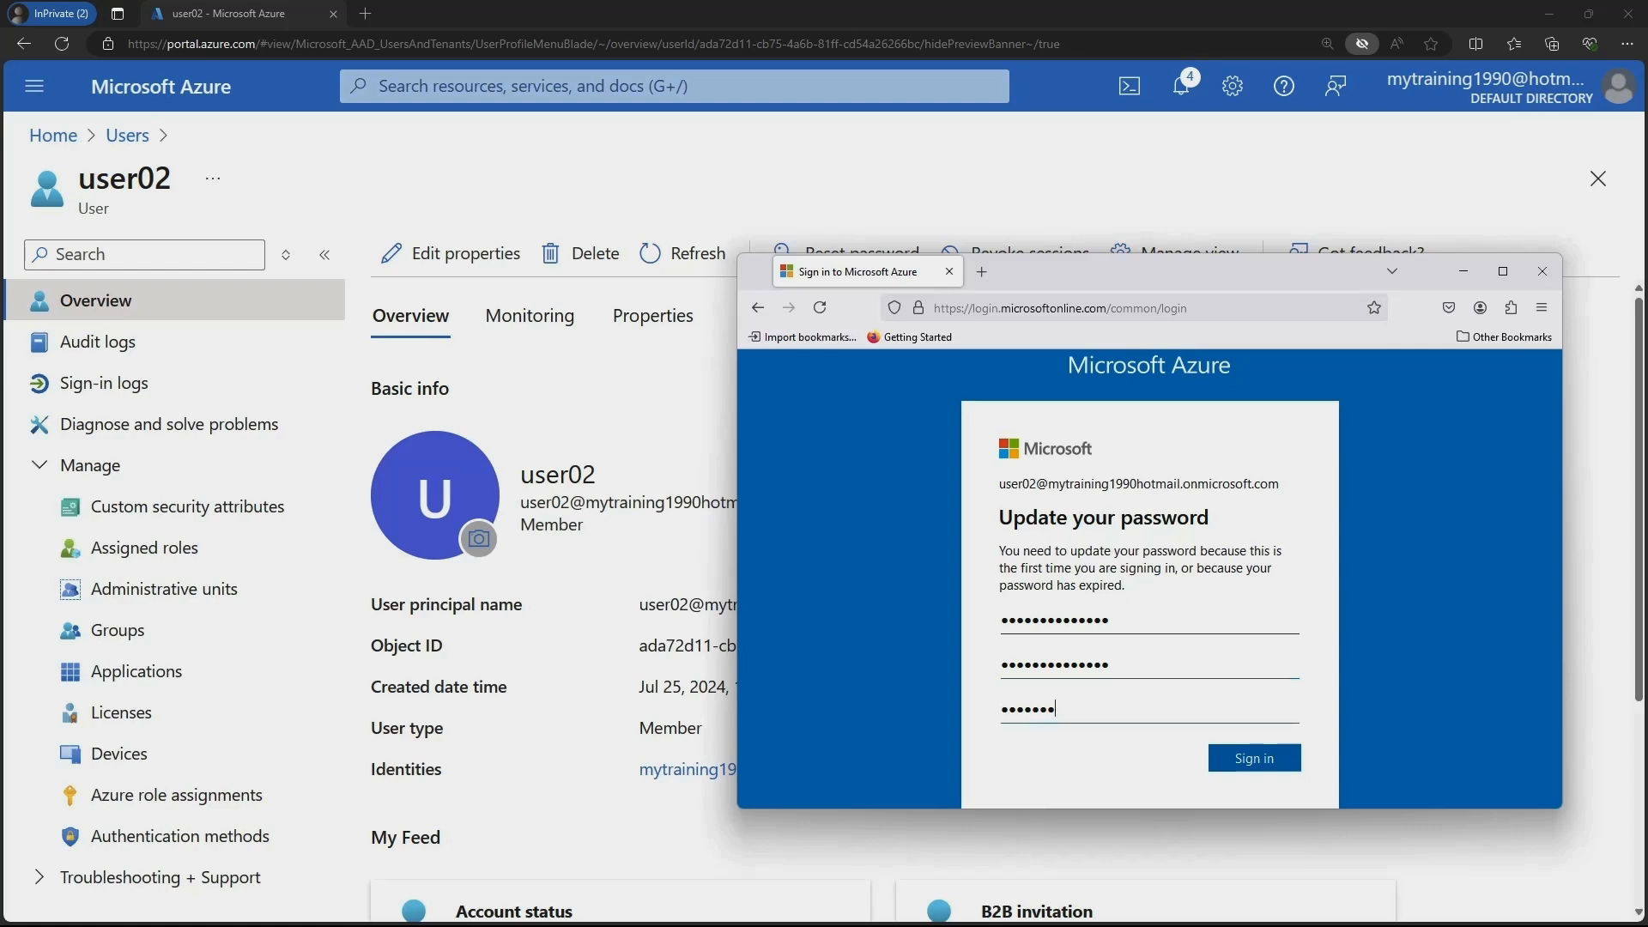
text(•••••••)
key(Return)
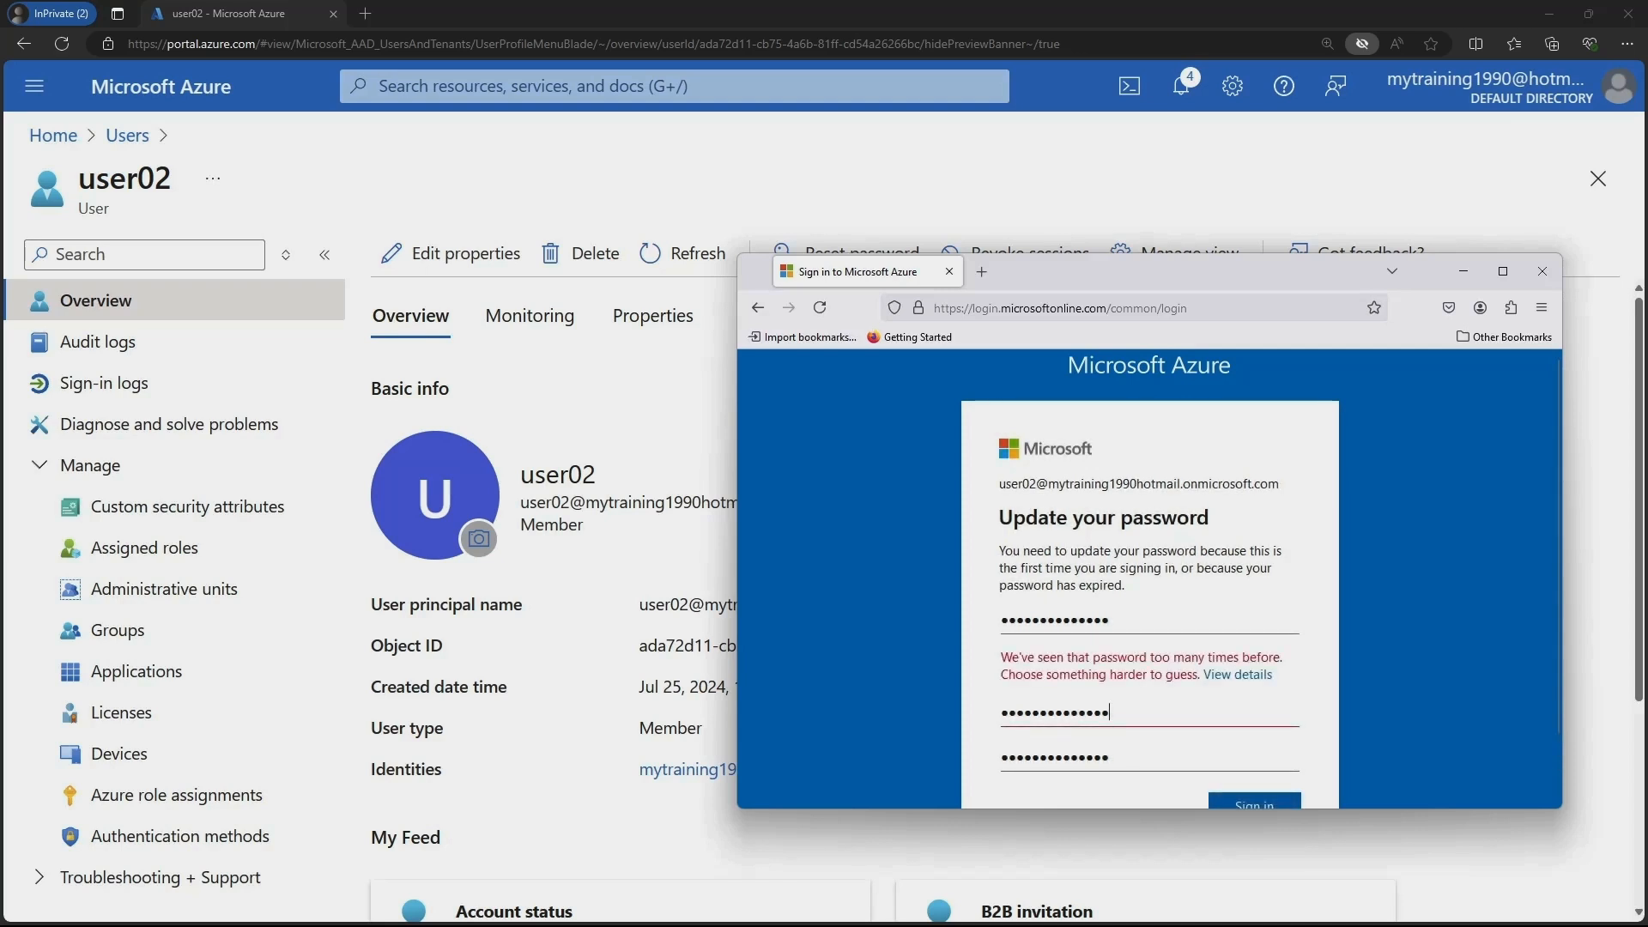
Replace the new password with a harder-to-guess one, enter its confirmation and submit the password update
scroll(1150, 579, down, 1)
key(ctrl+a)
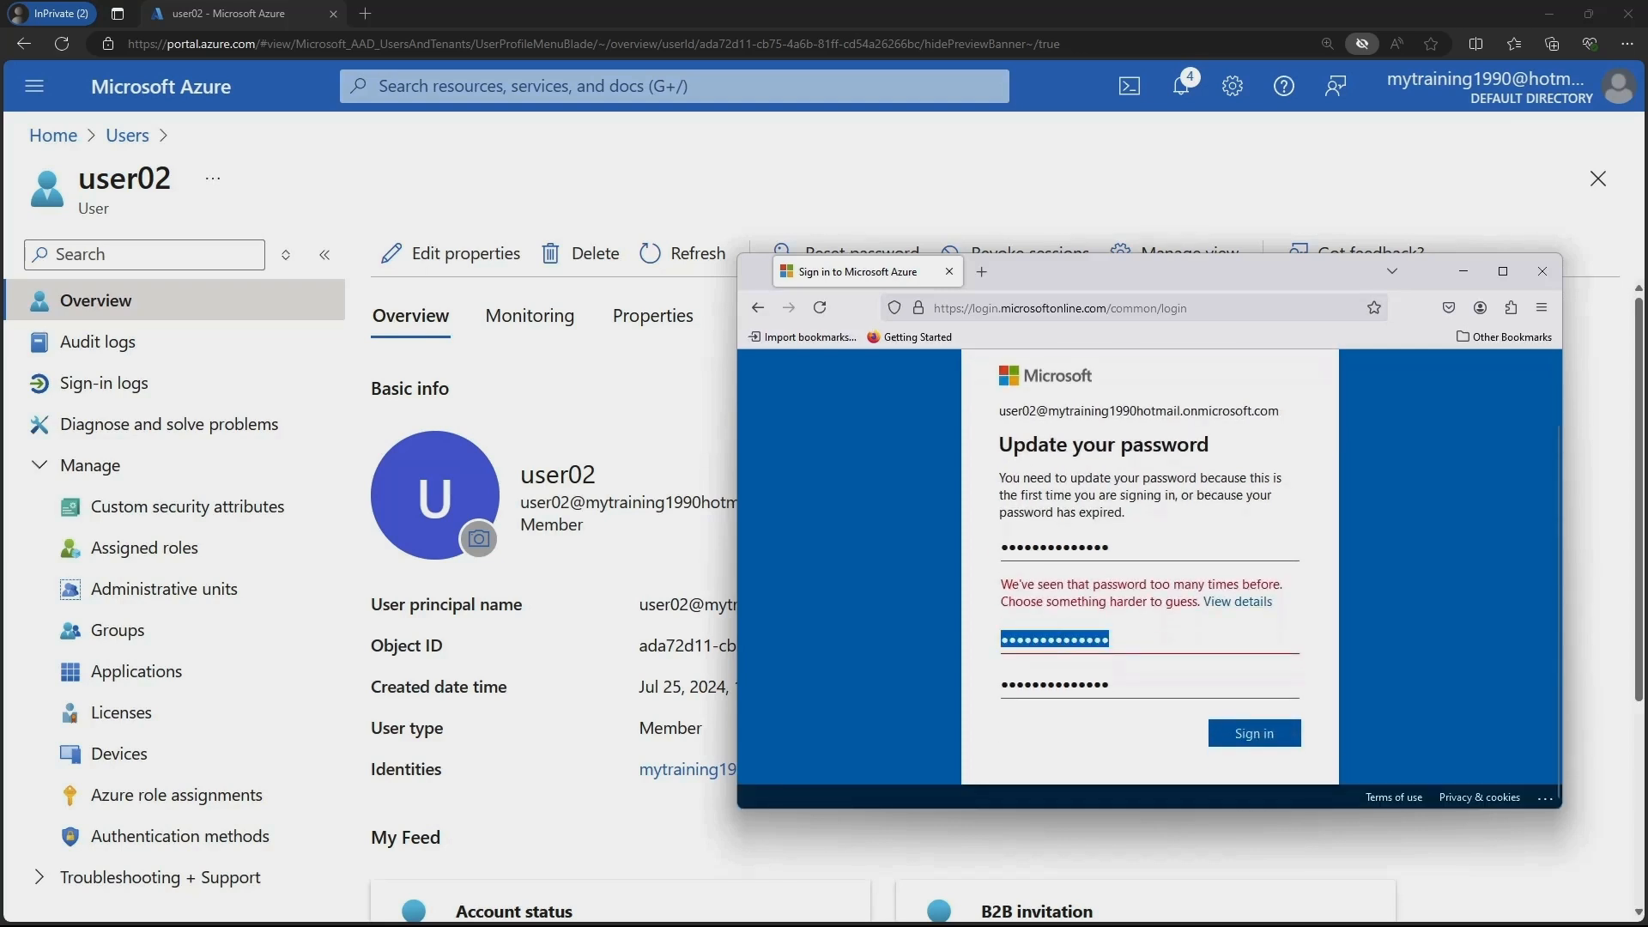
key(BackSpace)
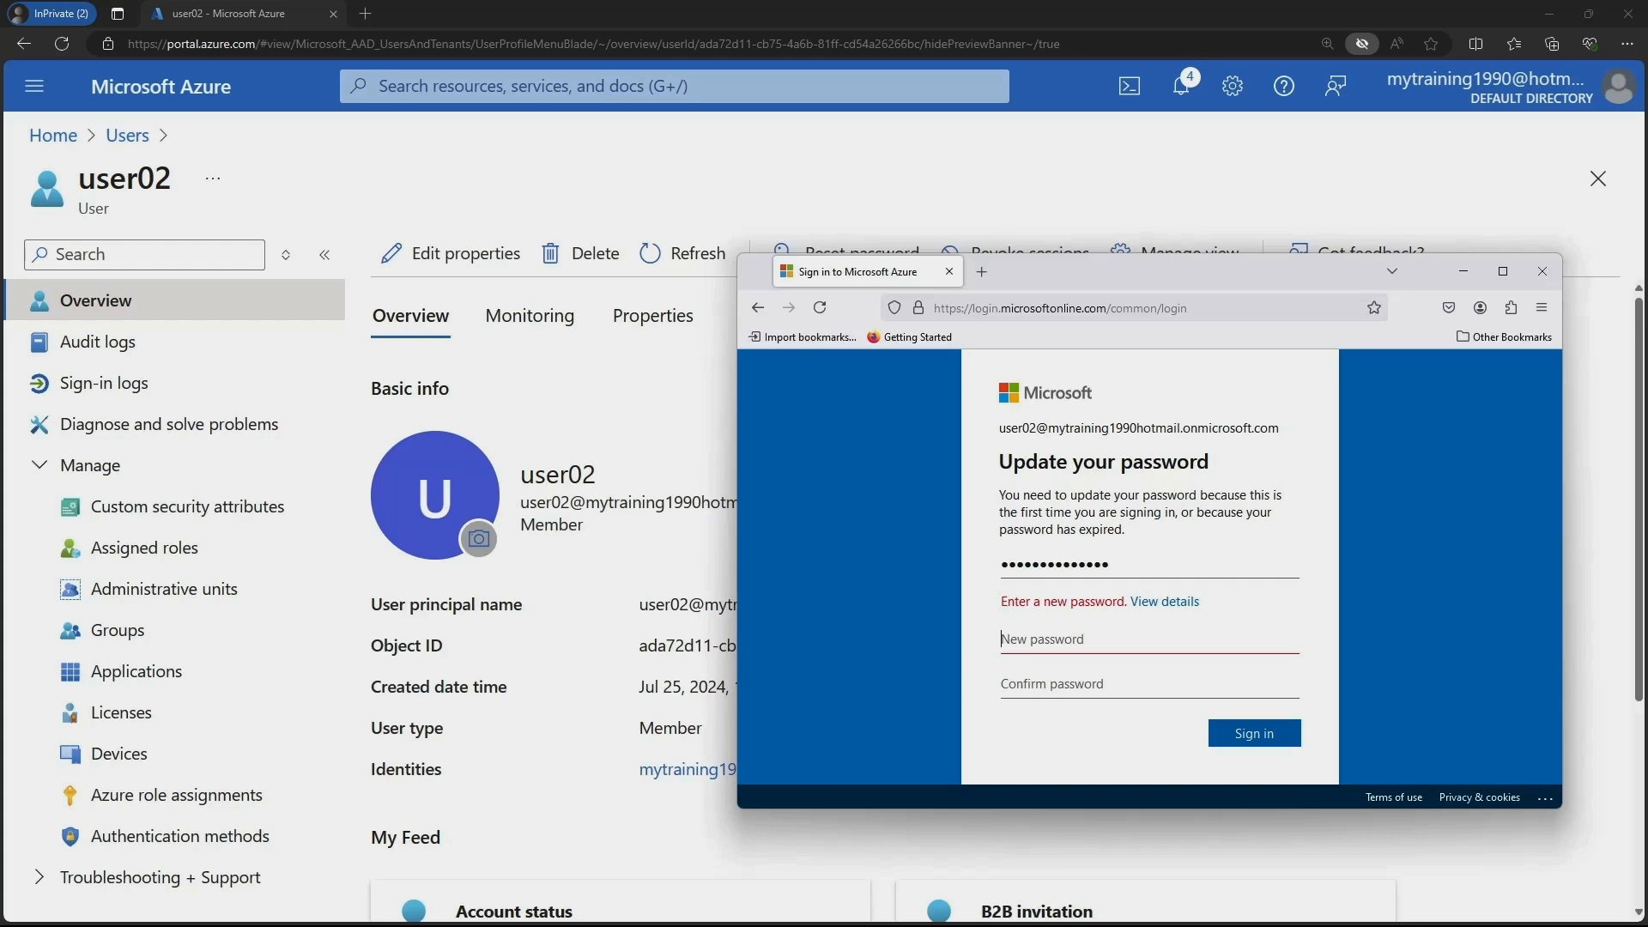
text(••••)
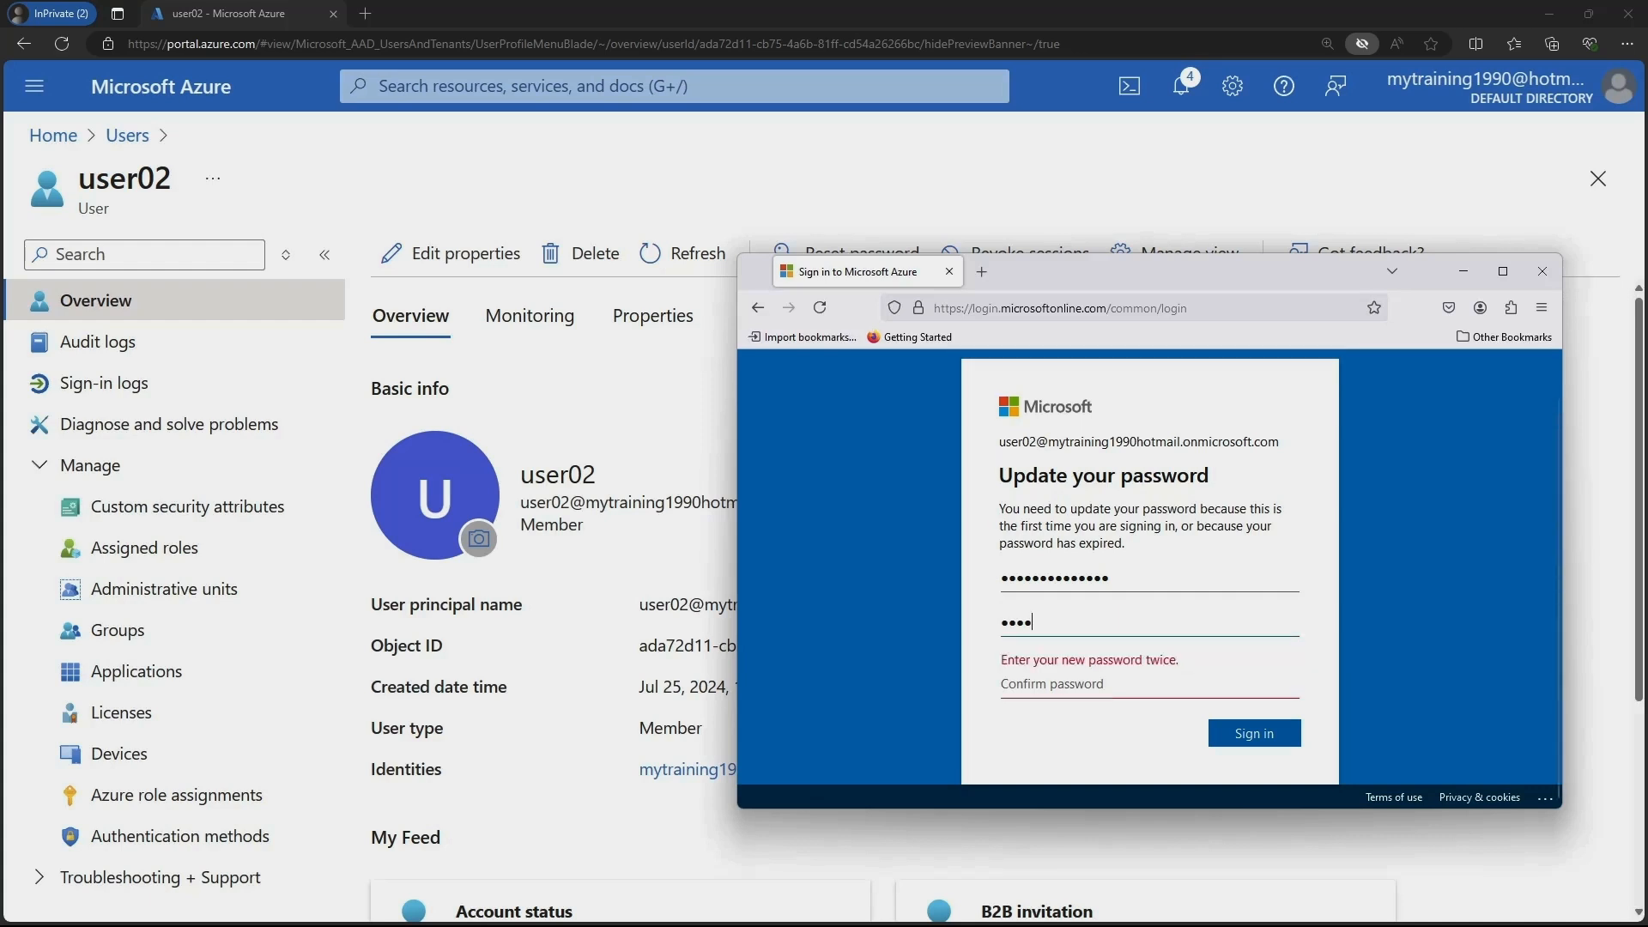
text(••••••••••)
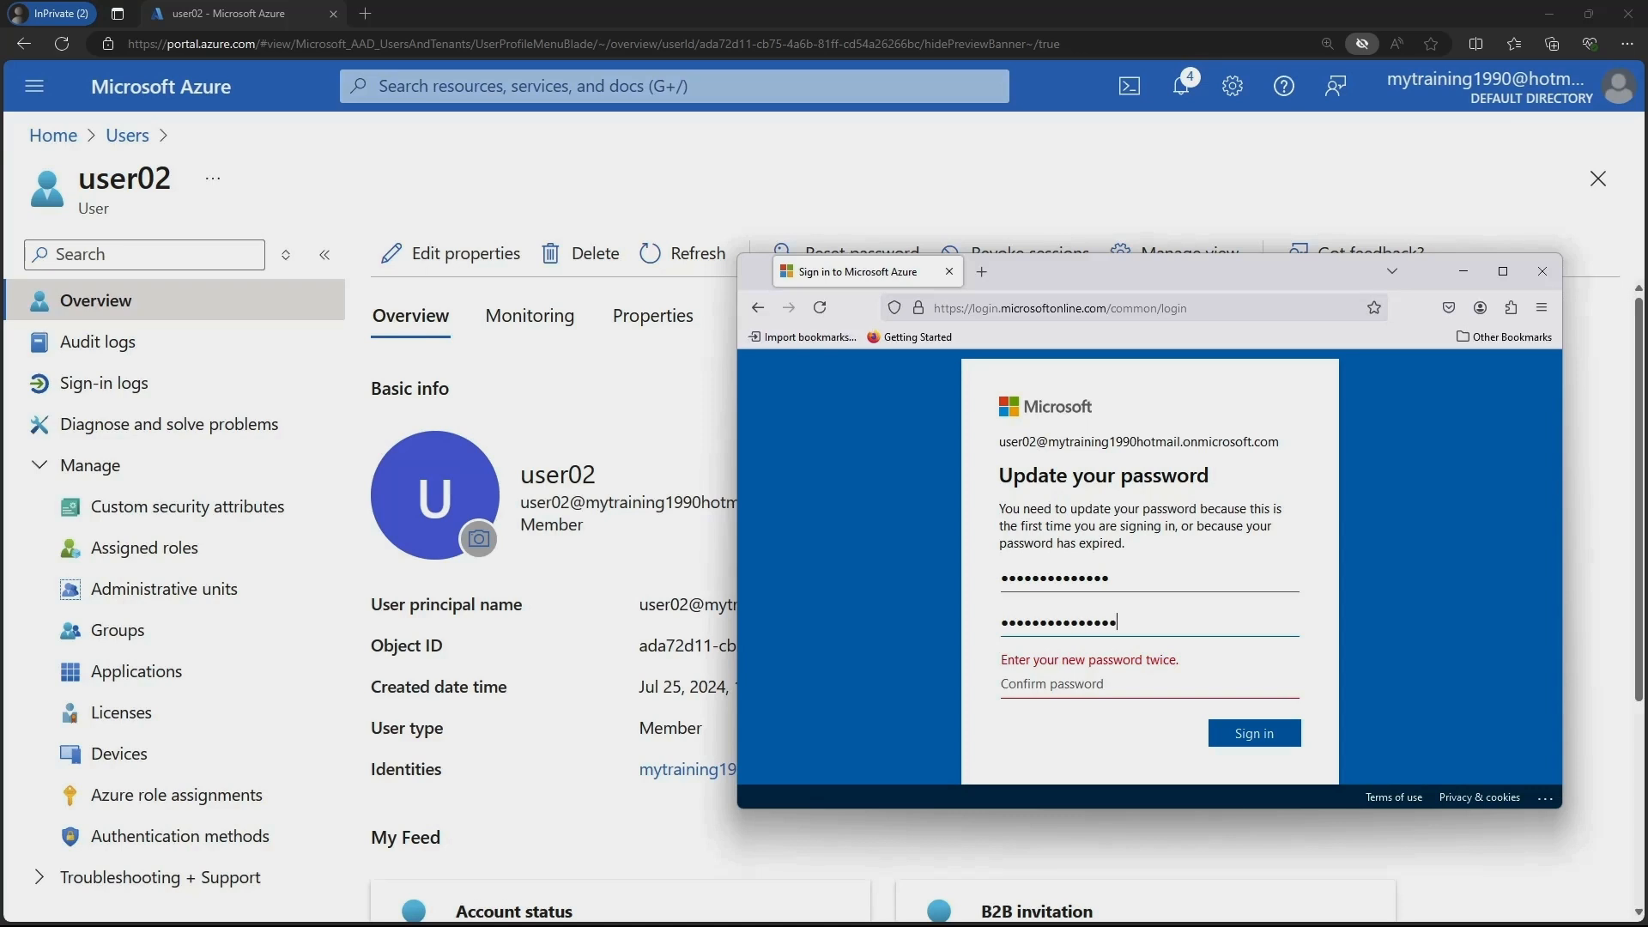
text(•••••••)
text(•••)
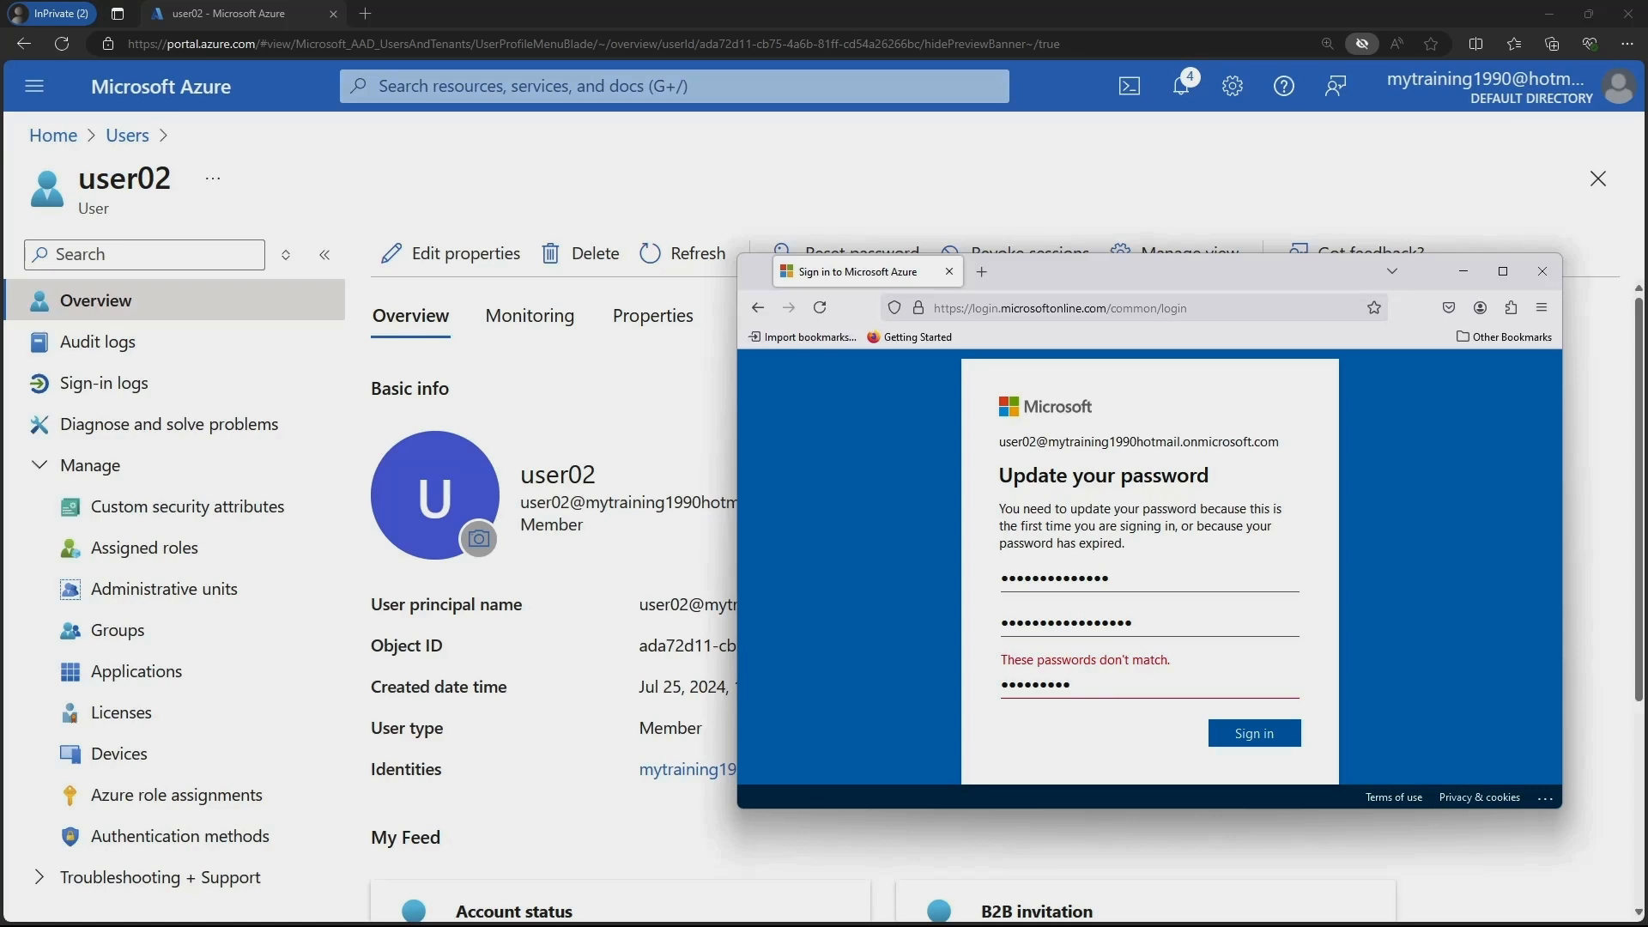
text(••••••••)
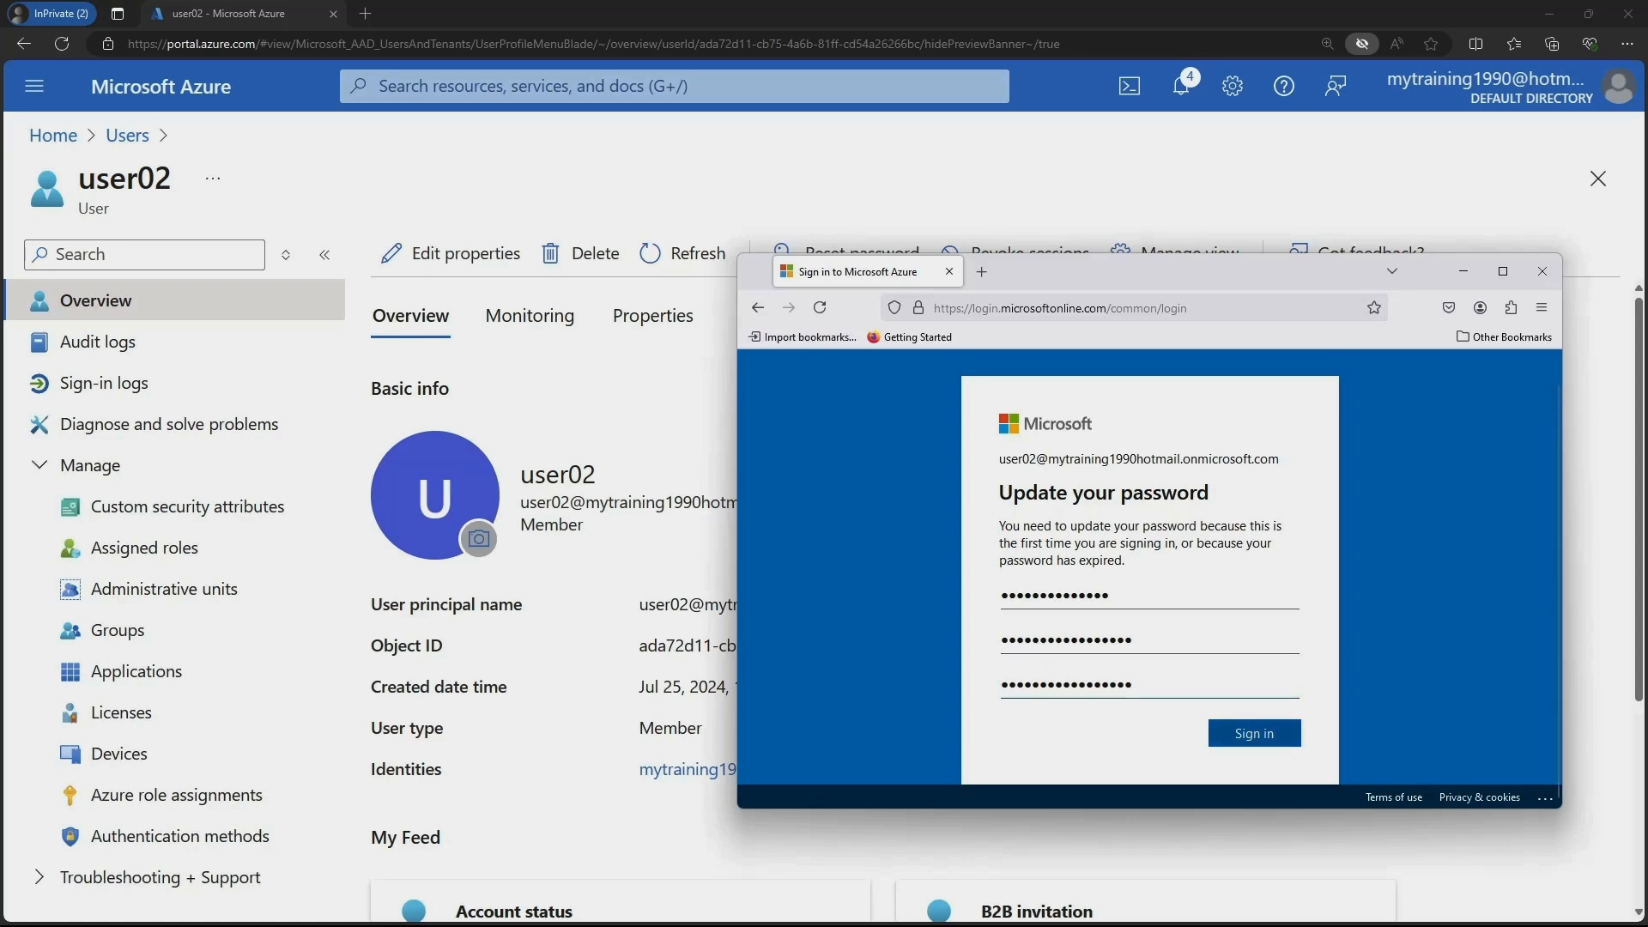
key(Return)
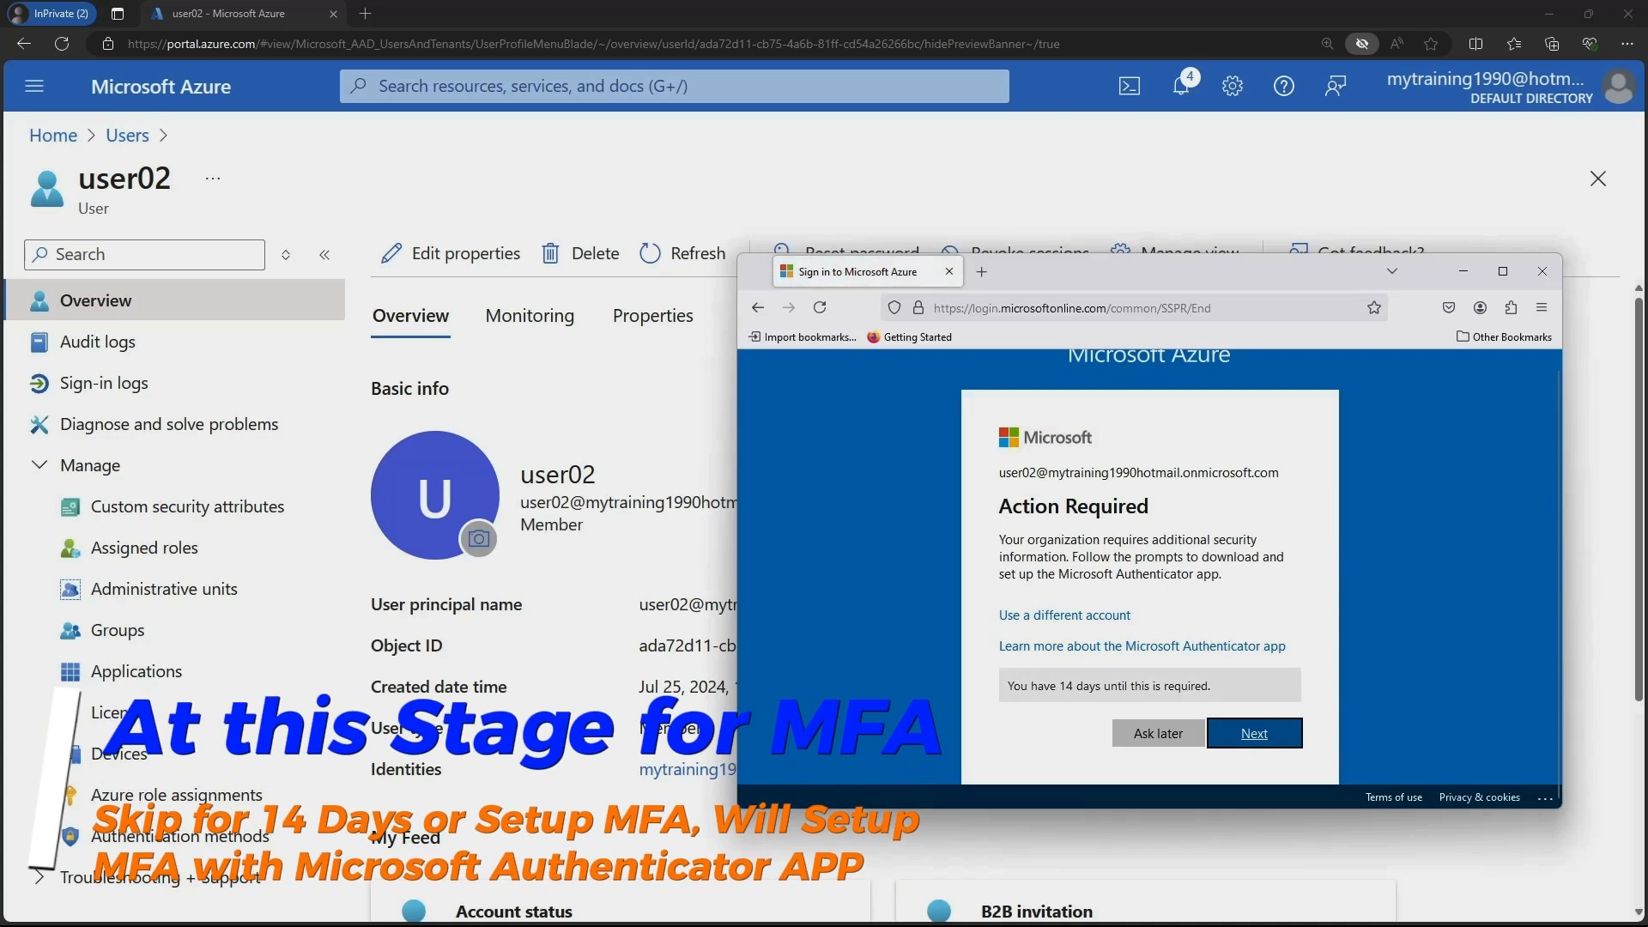
Start the required security setup for user02 and pair the Microsoft Authenticator app through the QR code
key(Return)
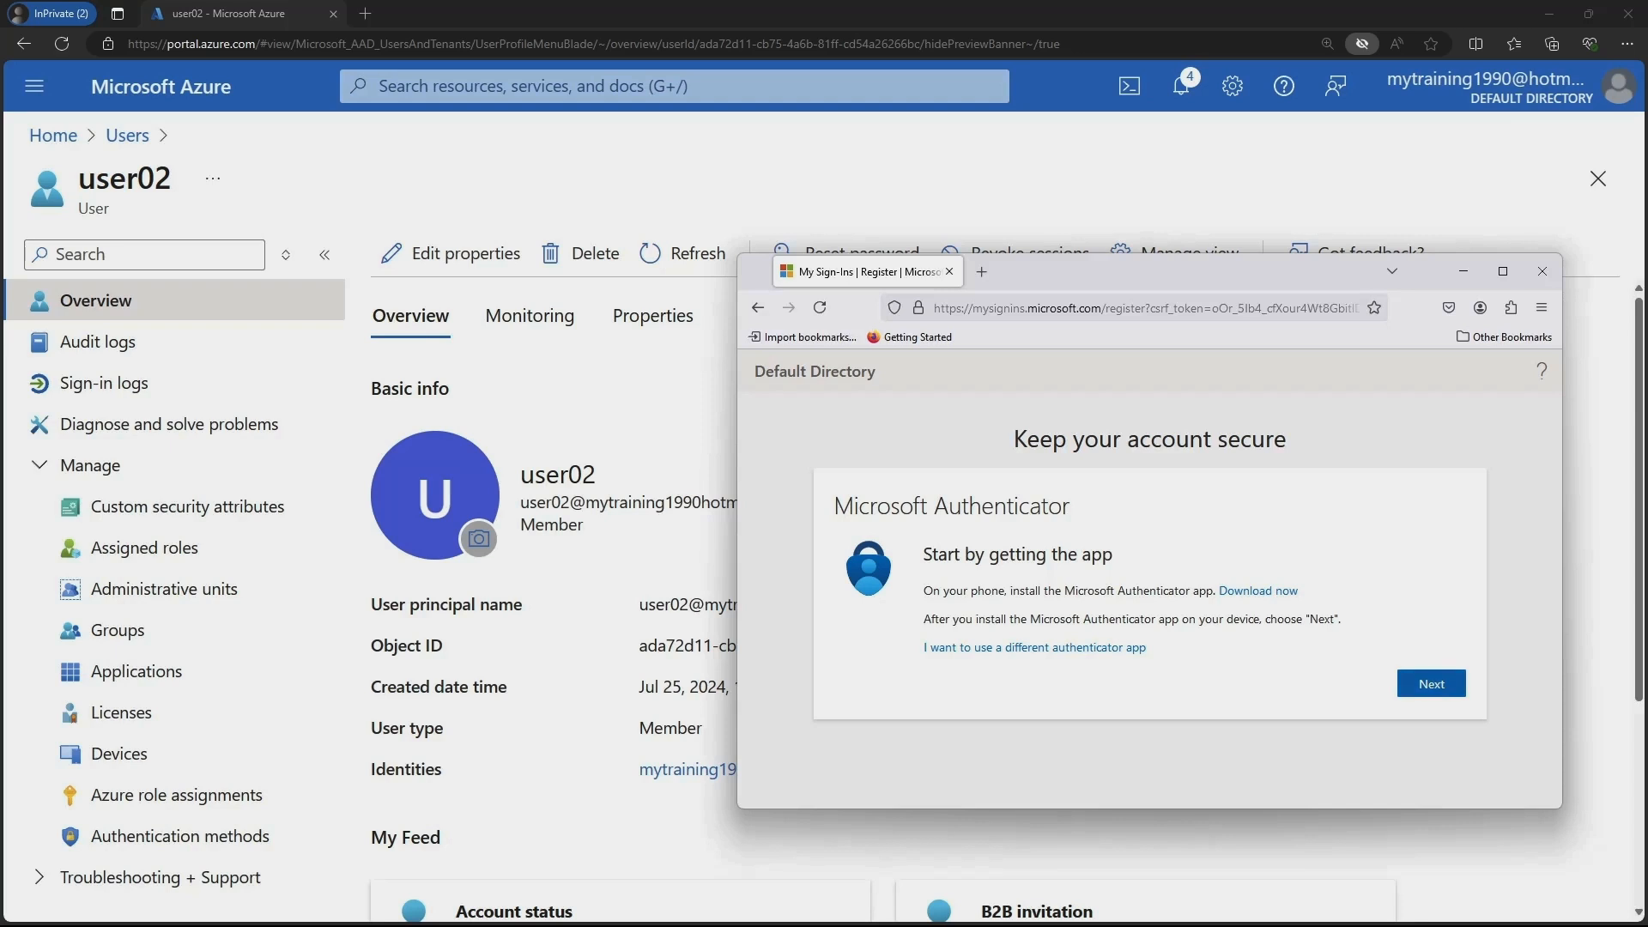
click(1430, 684)
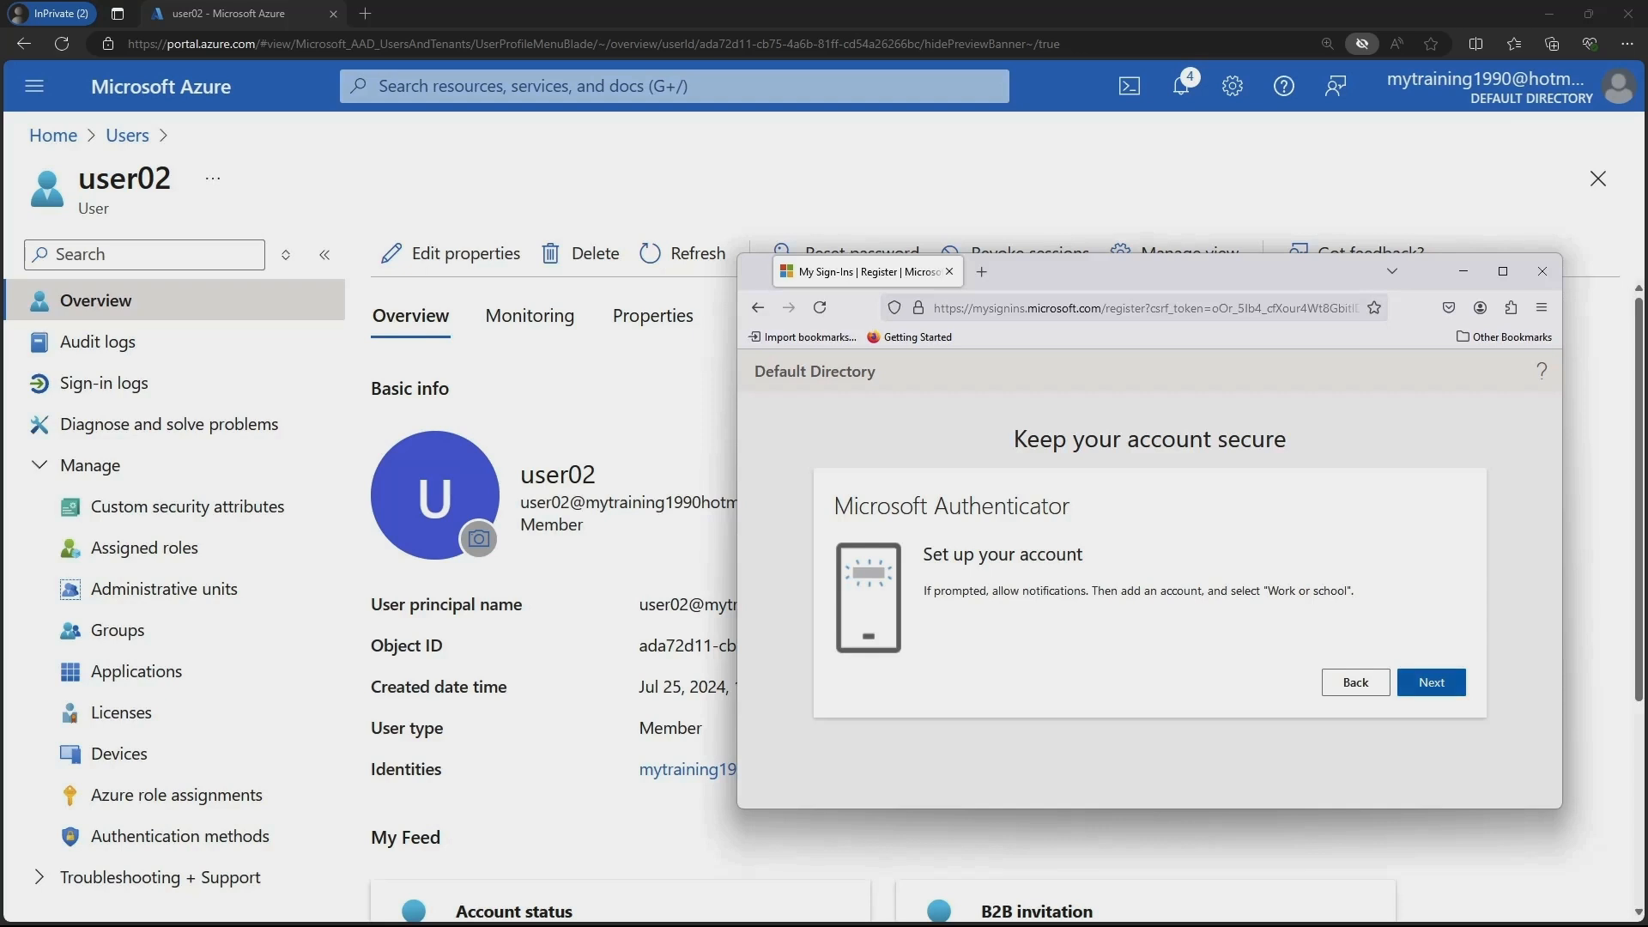
click(1431, 684)
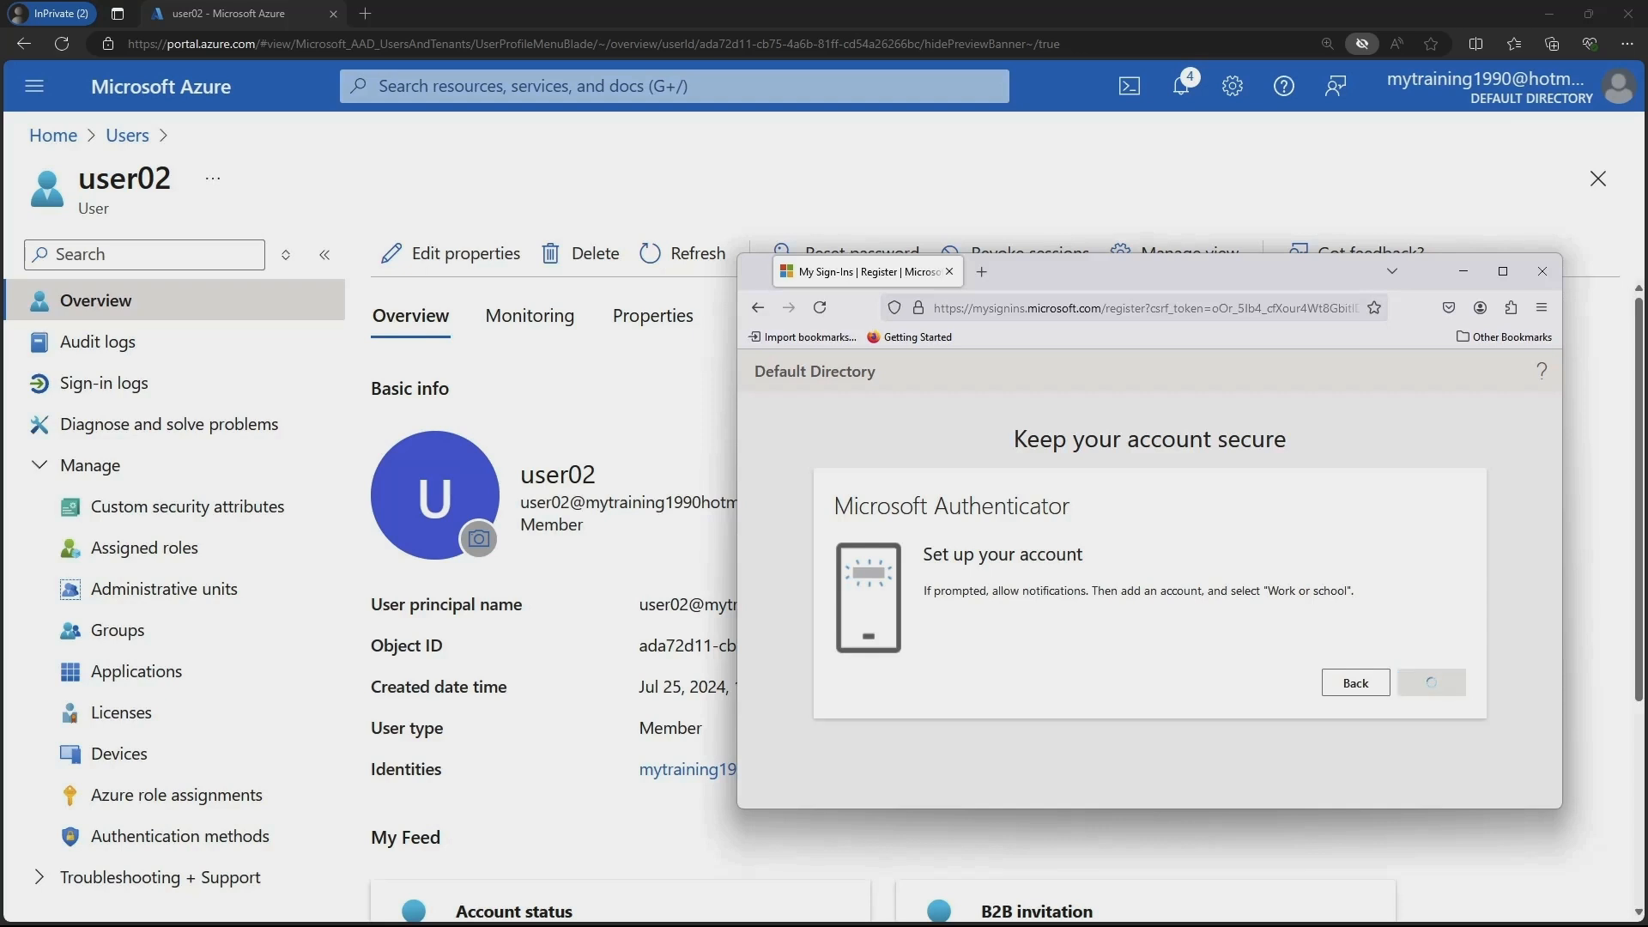
scroll(1149, 600, down, 2)
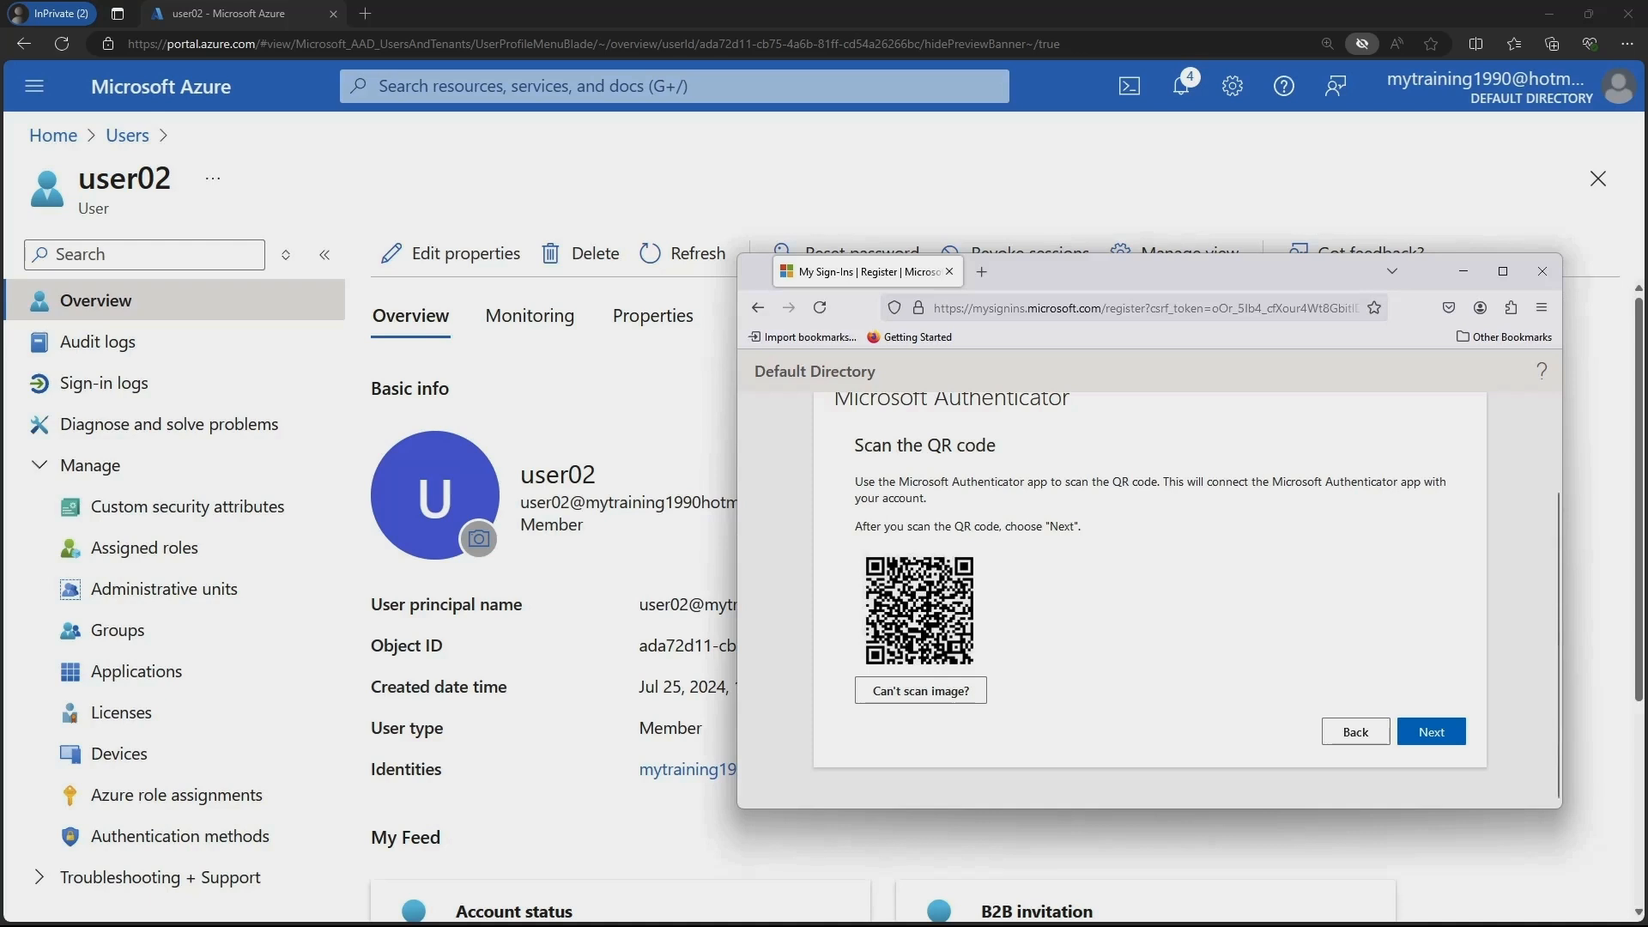
click(1431, 732)
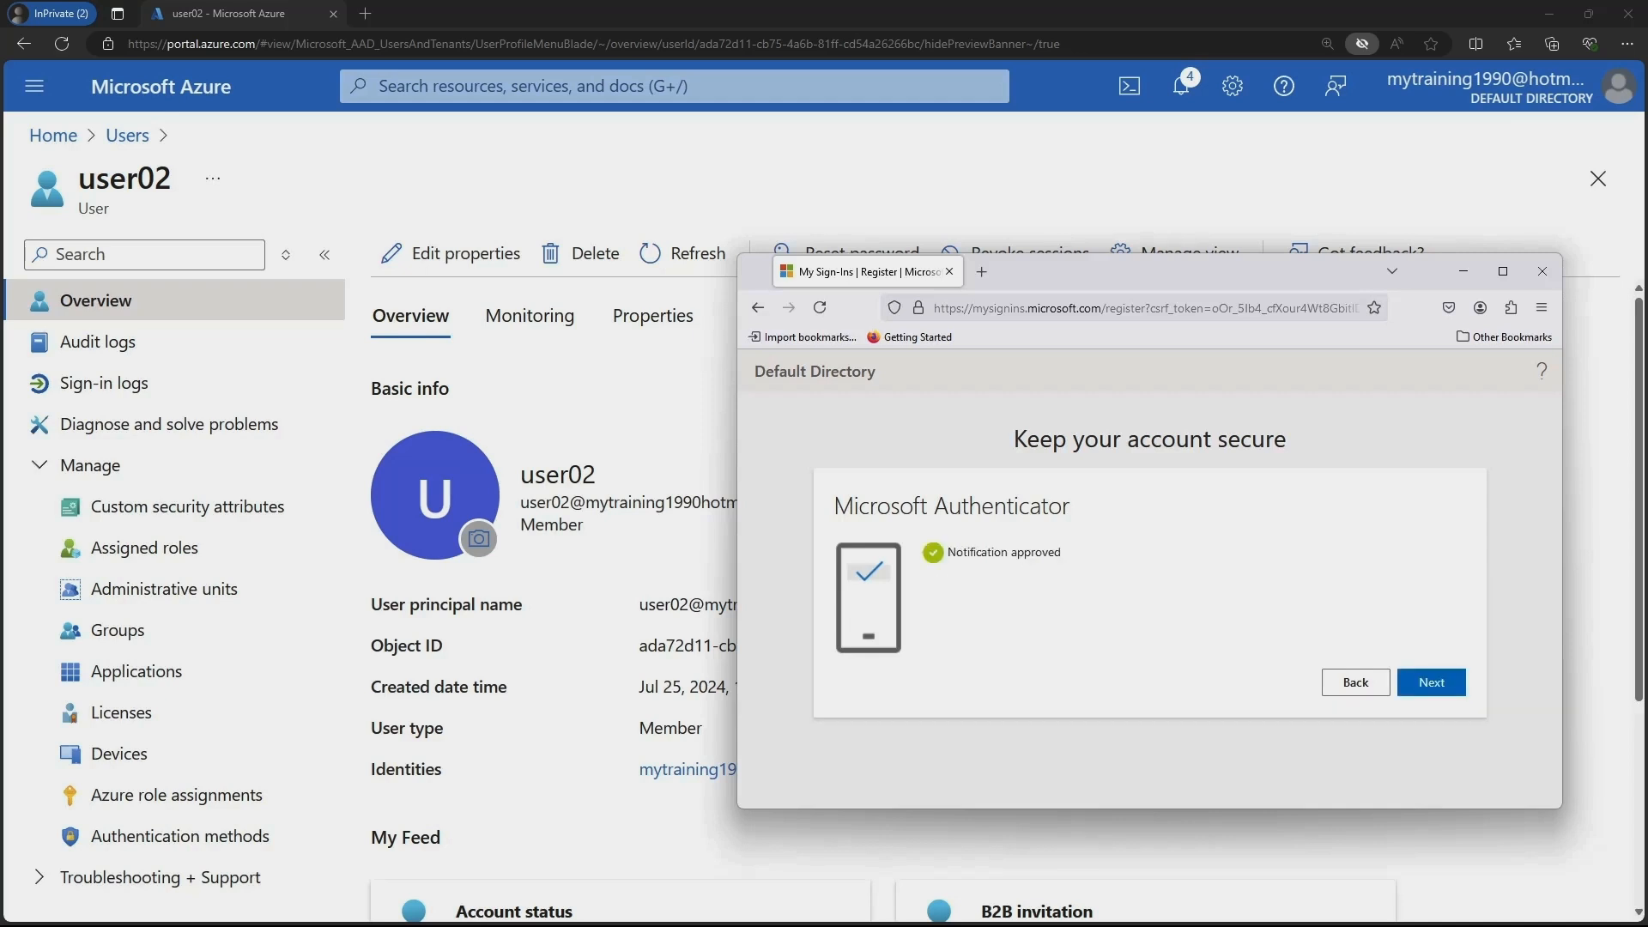
Finish the Microsoft Authenticator registration, stay signed in as user02 and open the maximized Azure portal without the welcome tour
click(1430, 682)
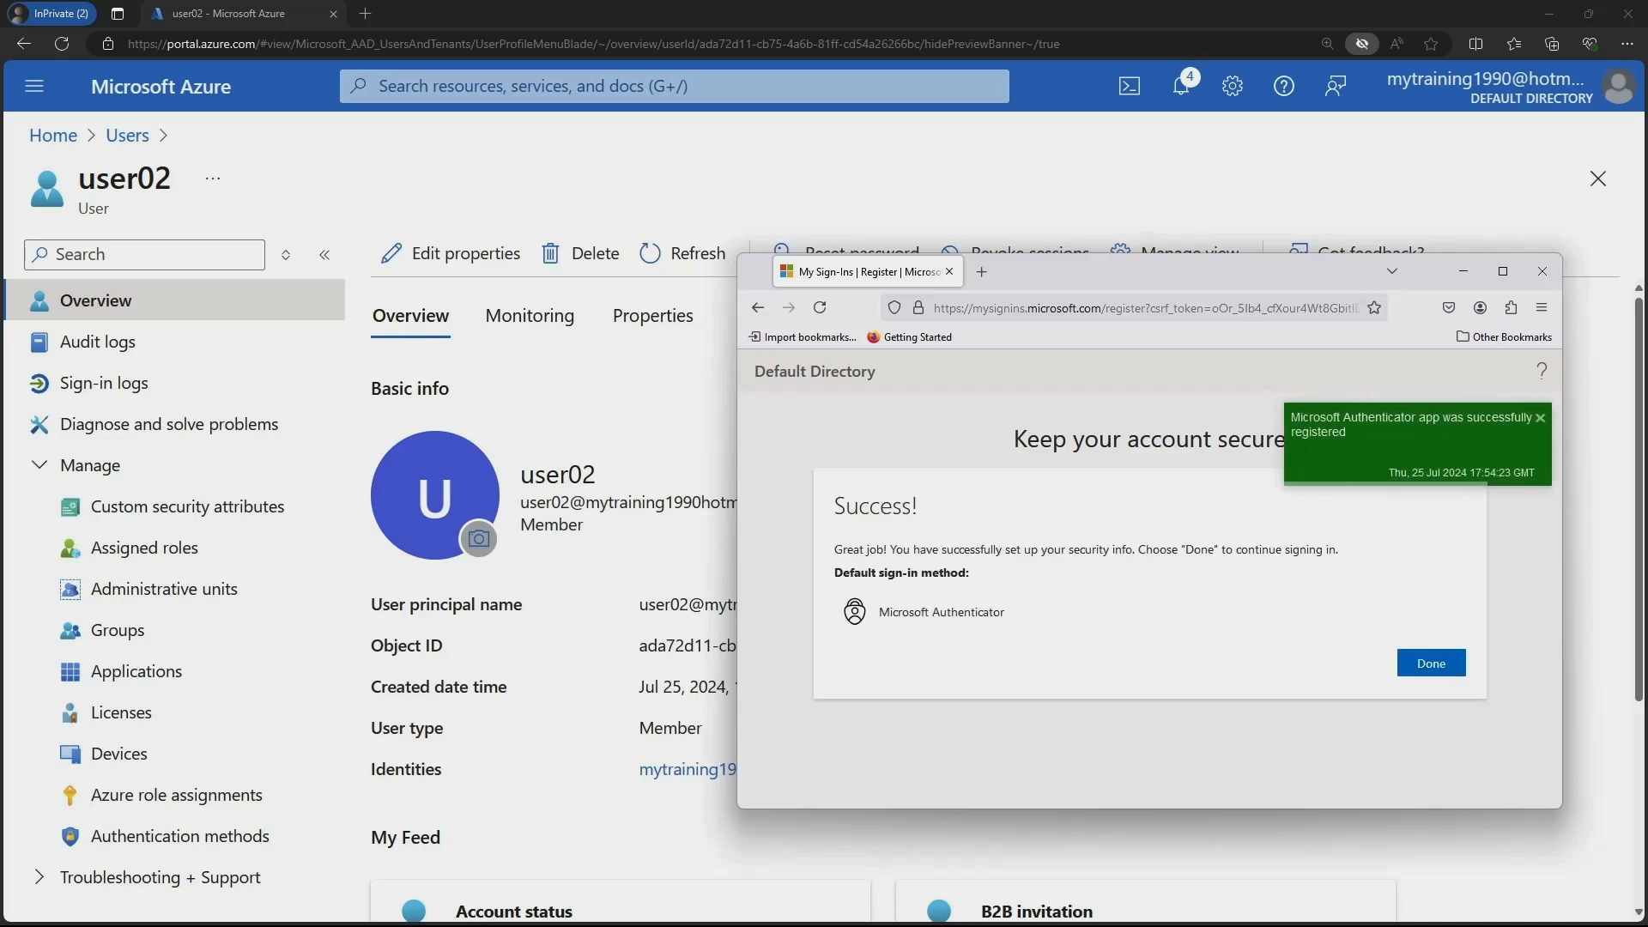
click(1431, 662)
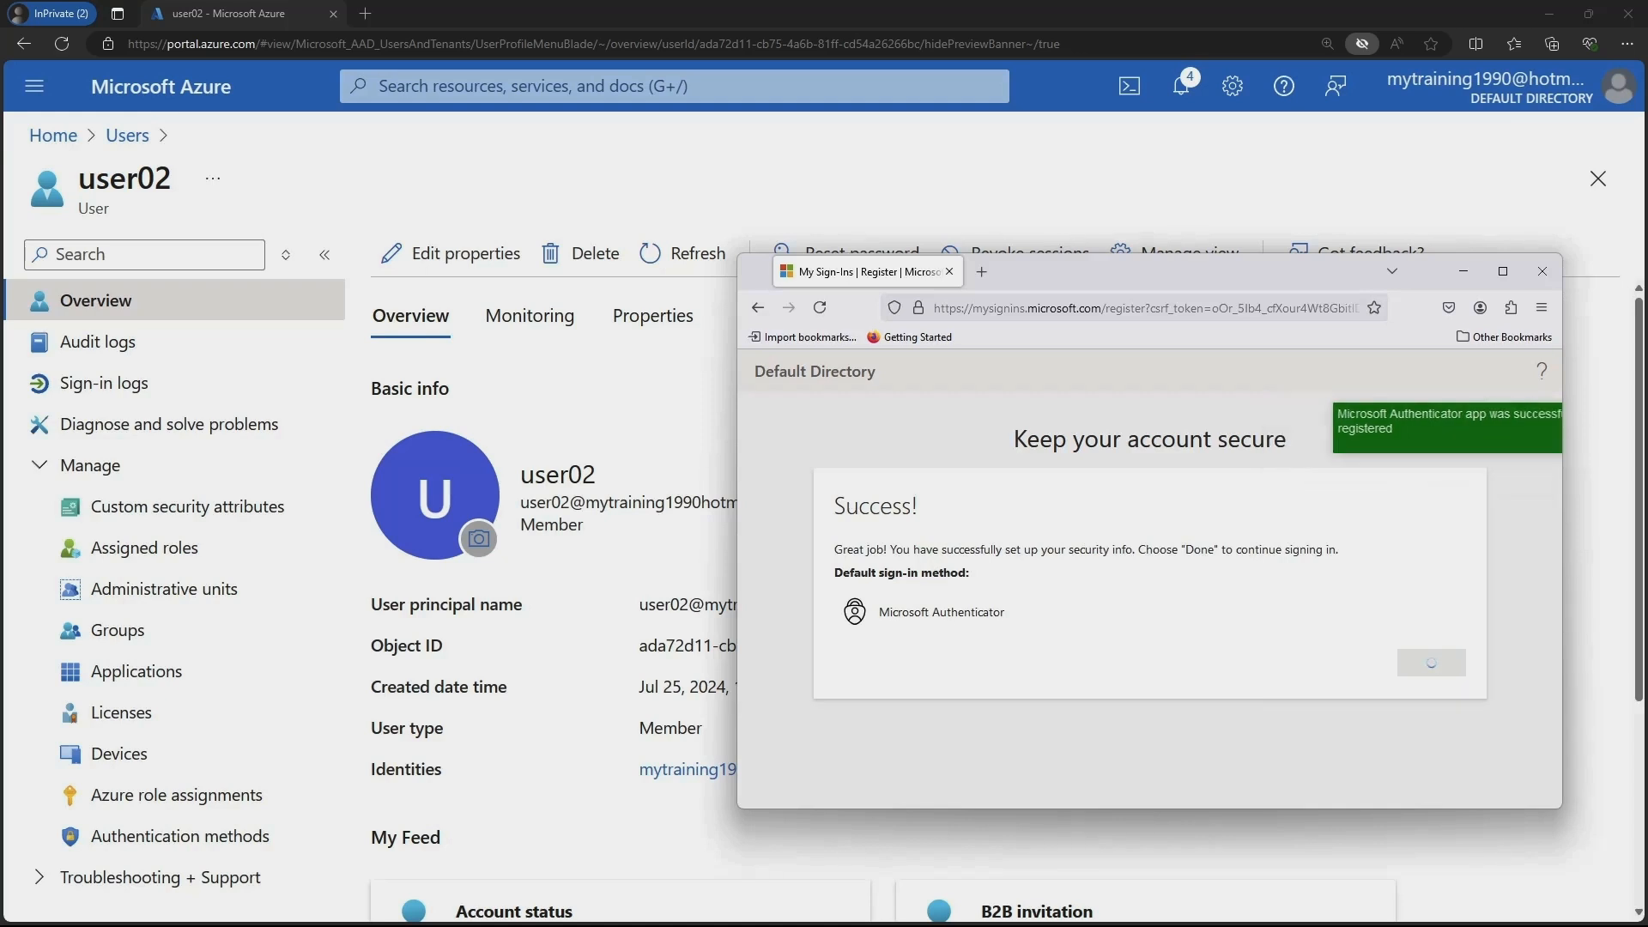
click(1008, 648)
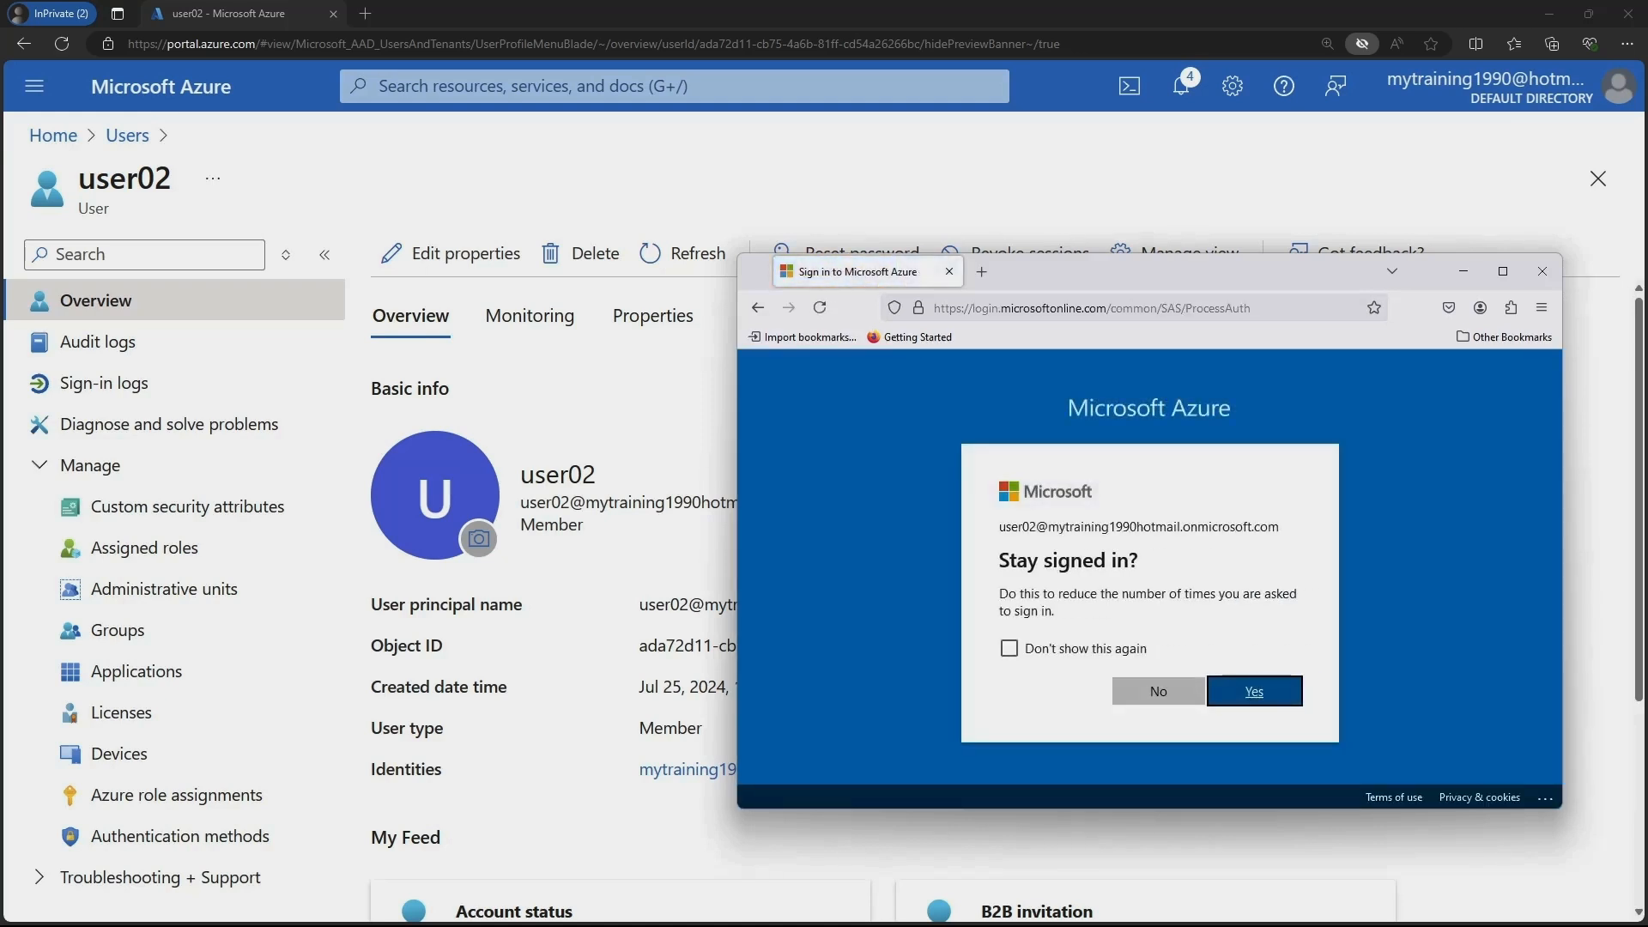
click(1254, 691)
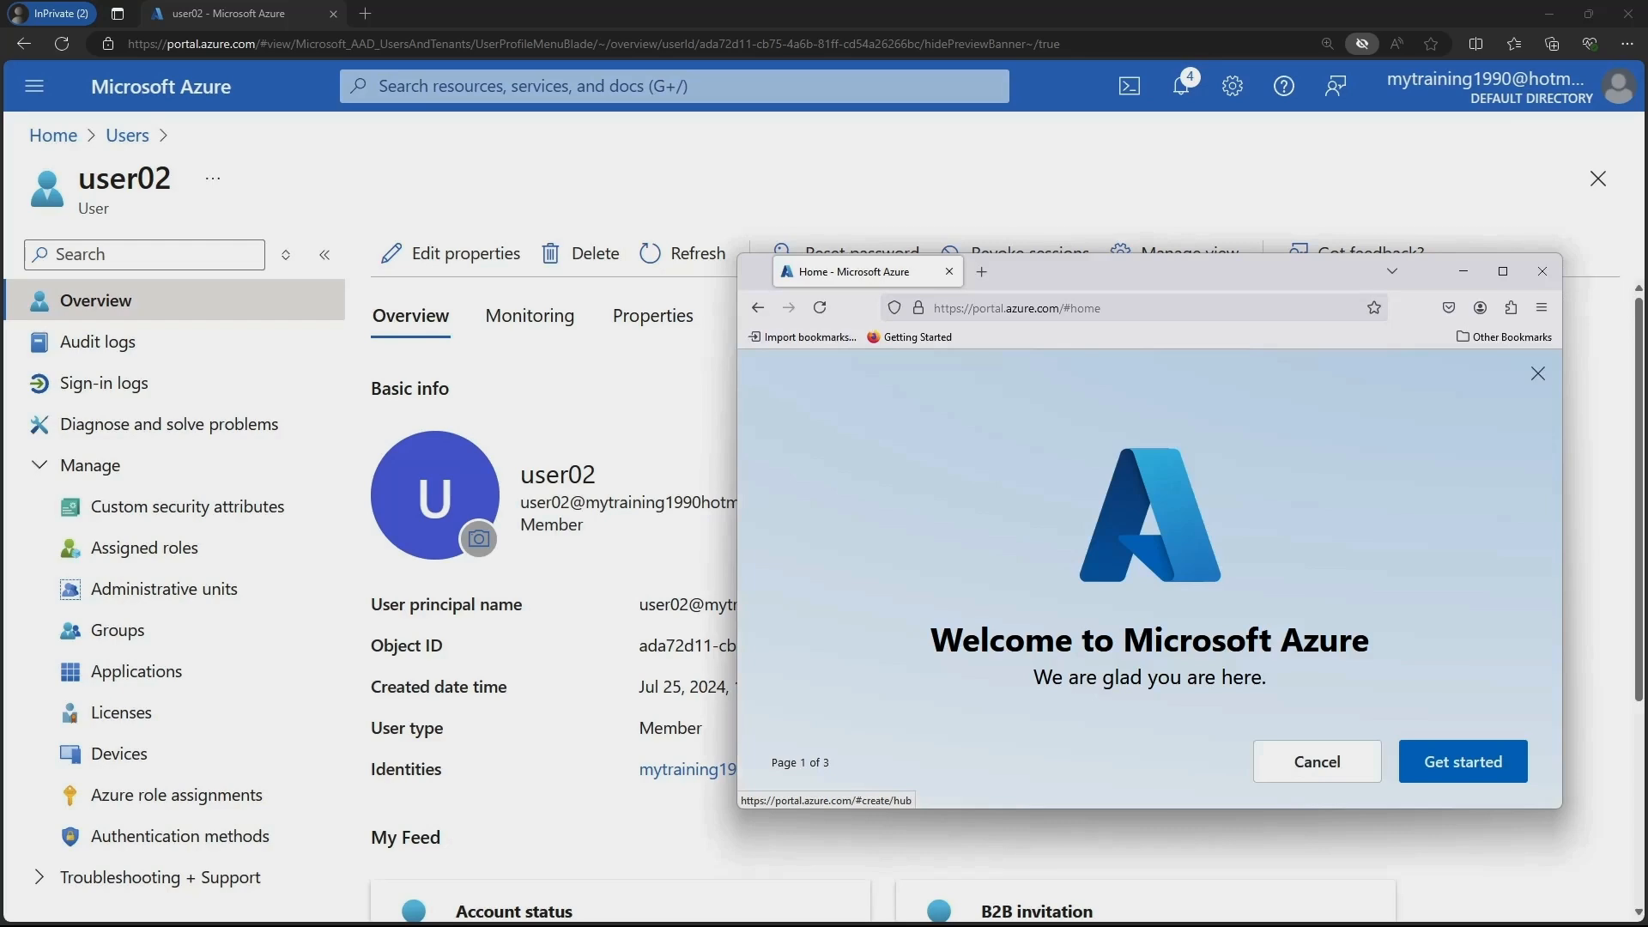
click(1316, 762)
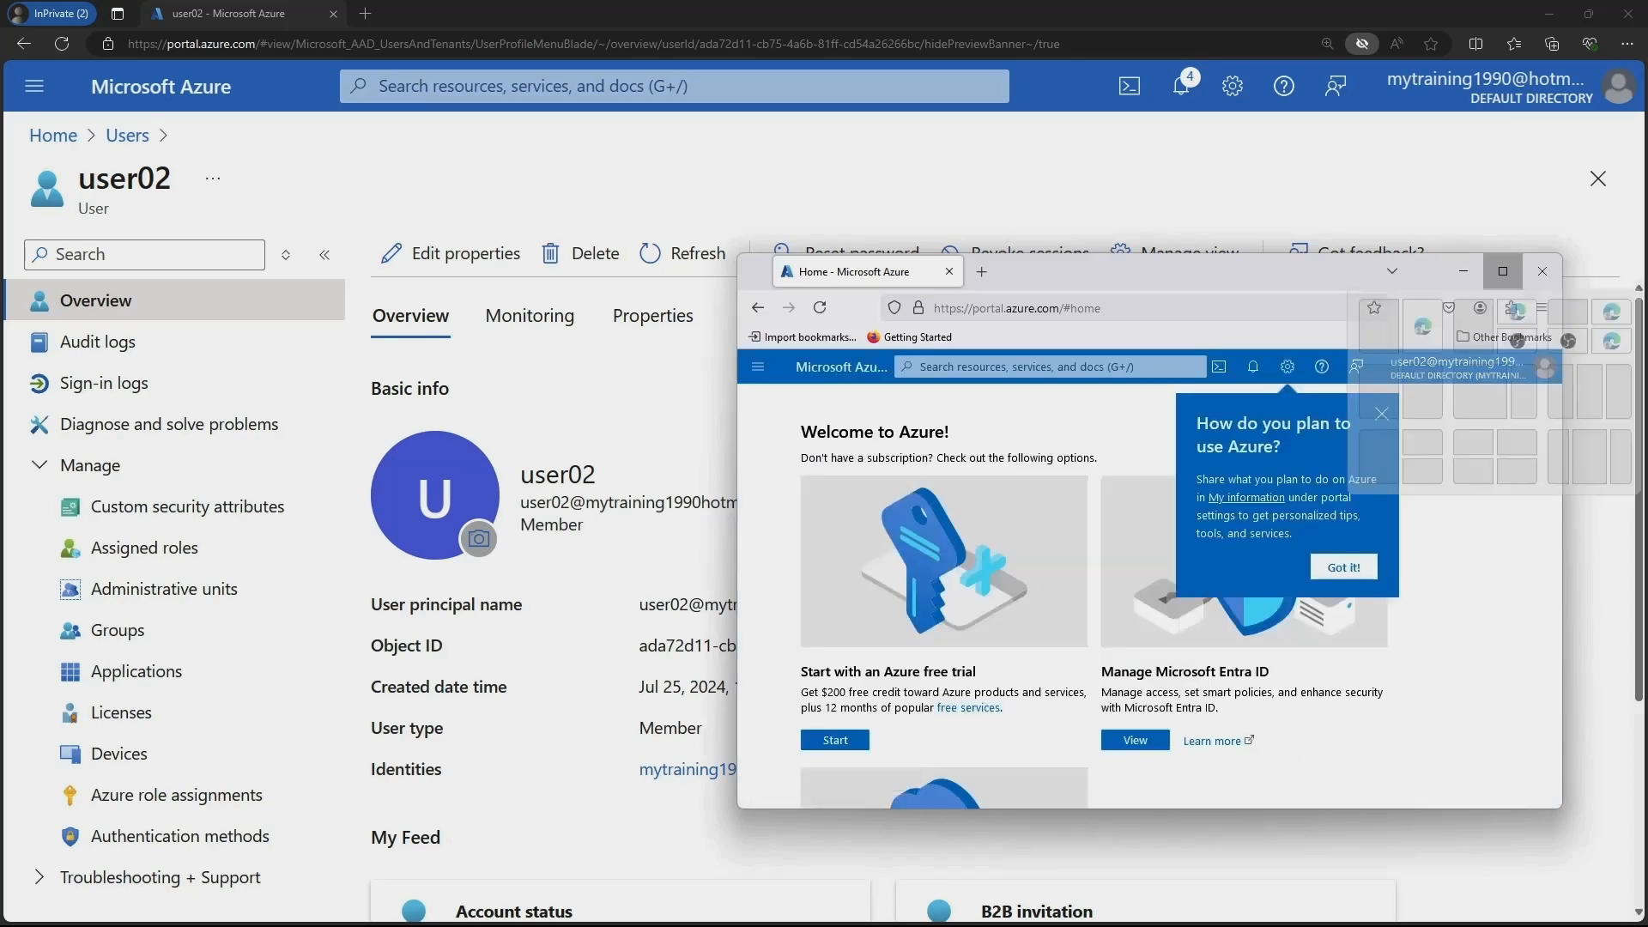
click(1502, 272)
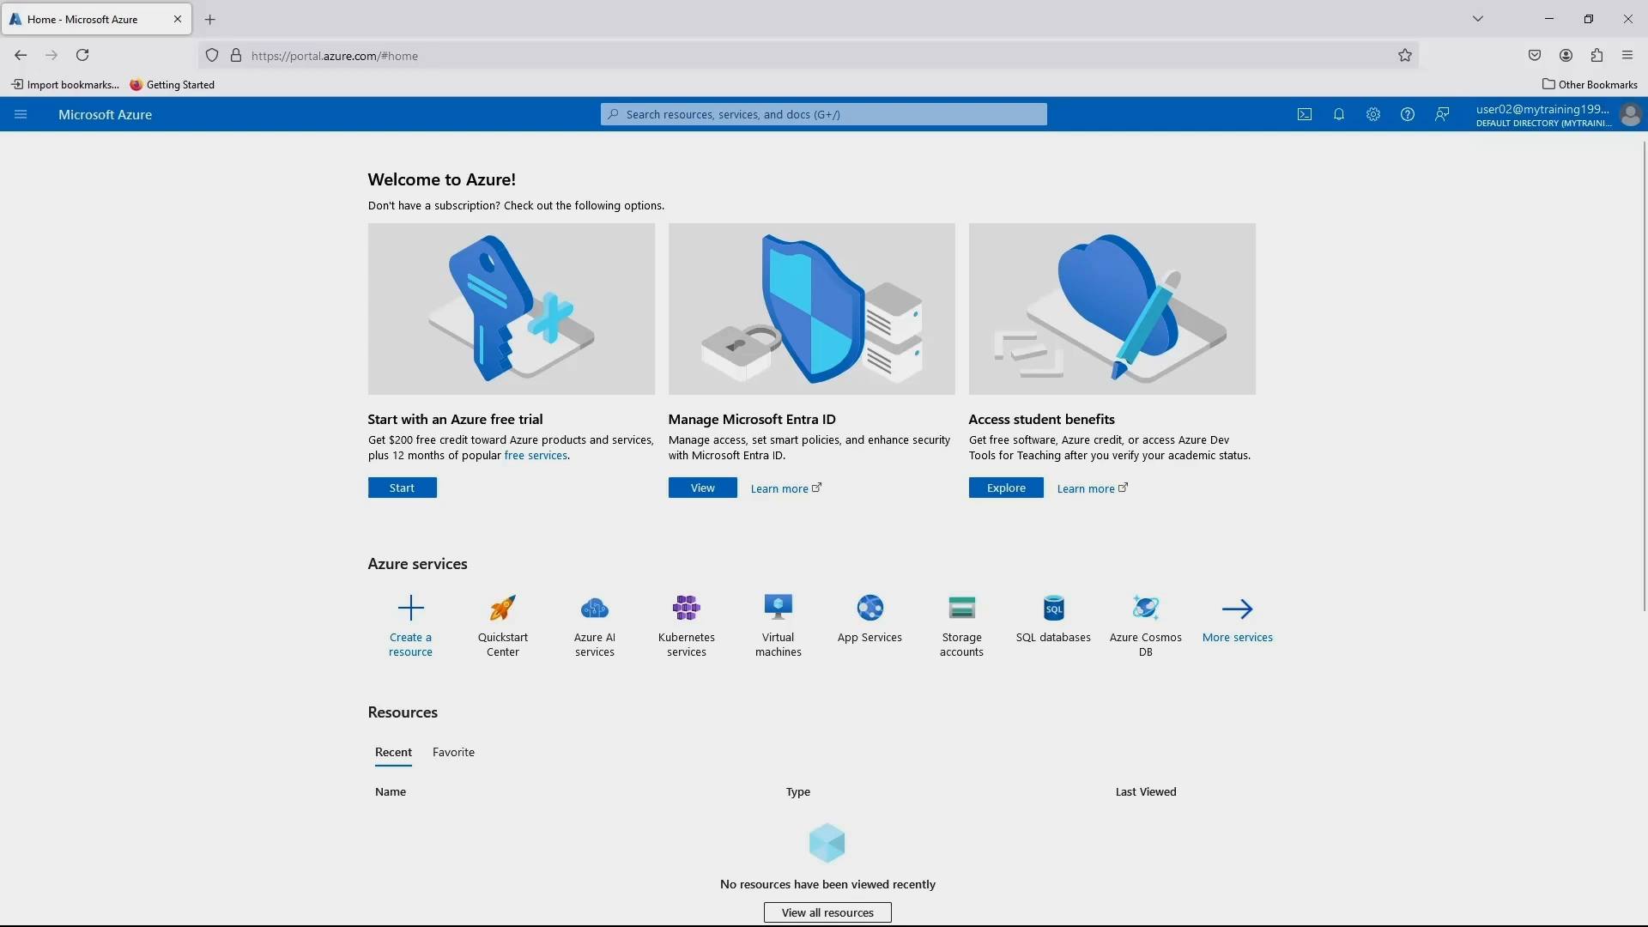
Try to create a virtual machine as user02 from the Create a resource page
click(20, 114)
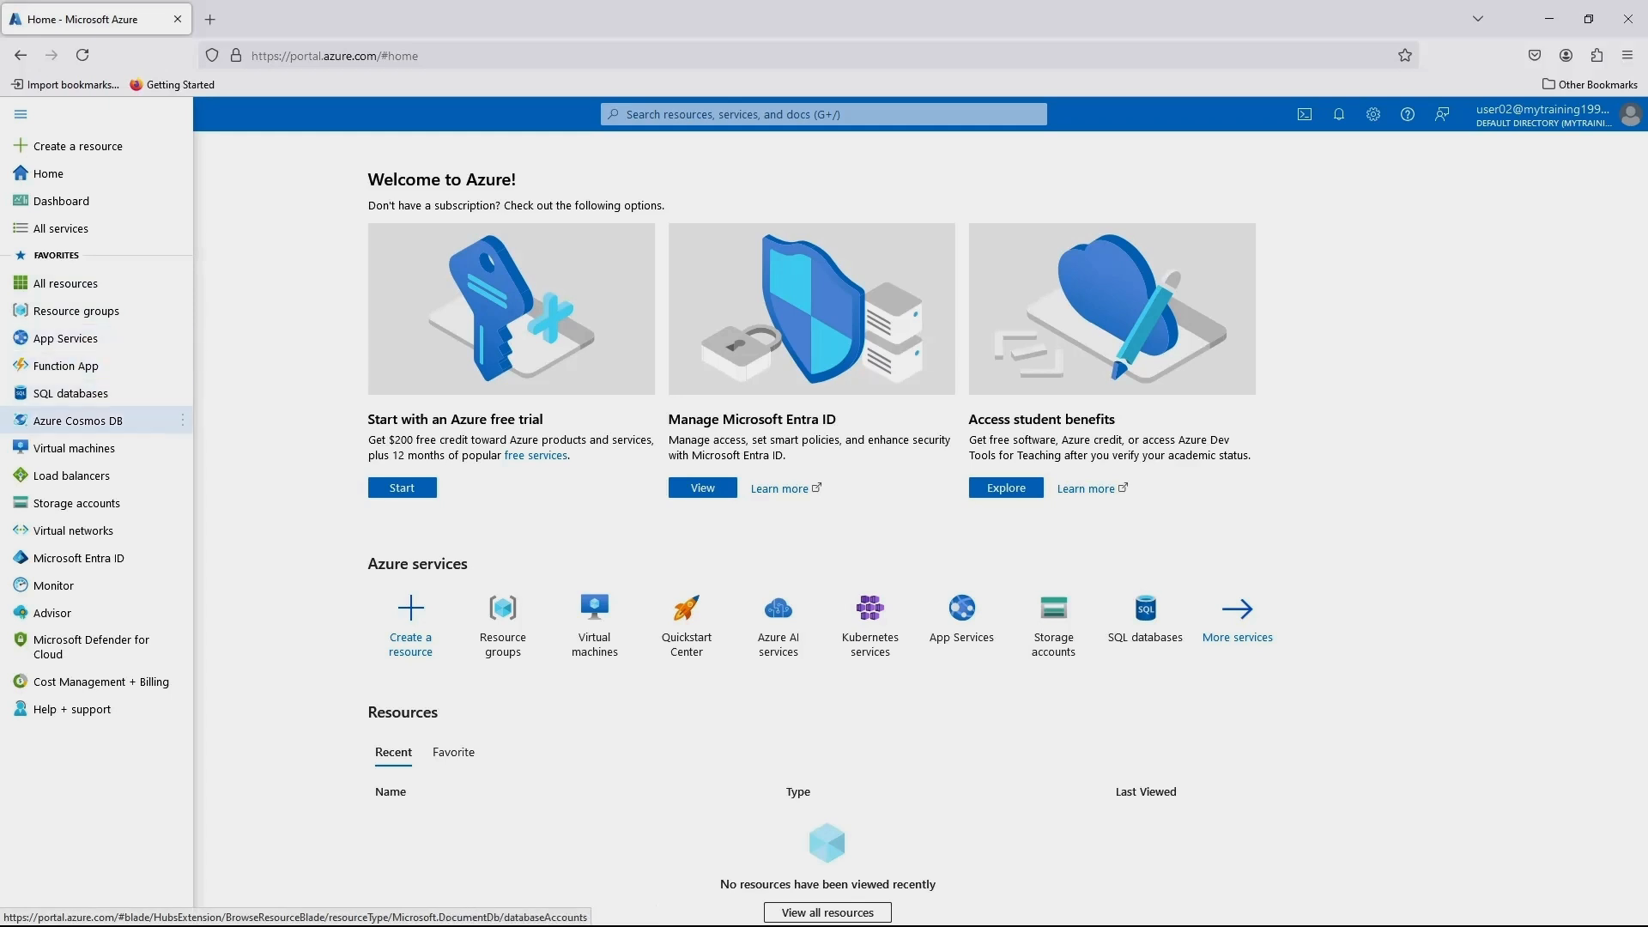
mouse_move(77, 311)
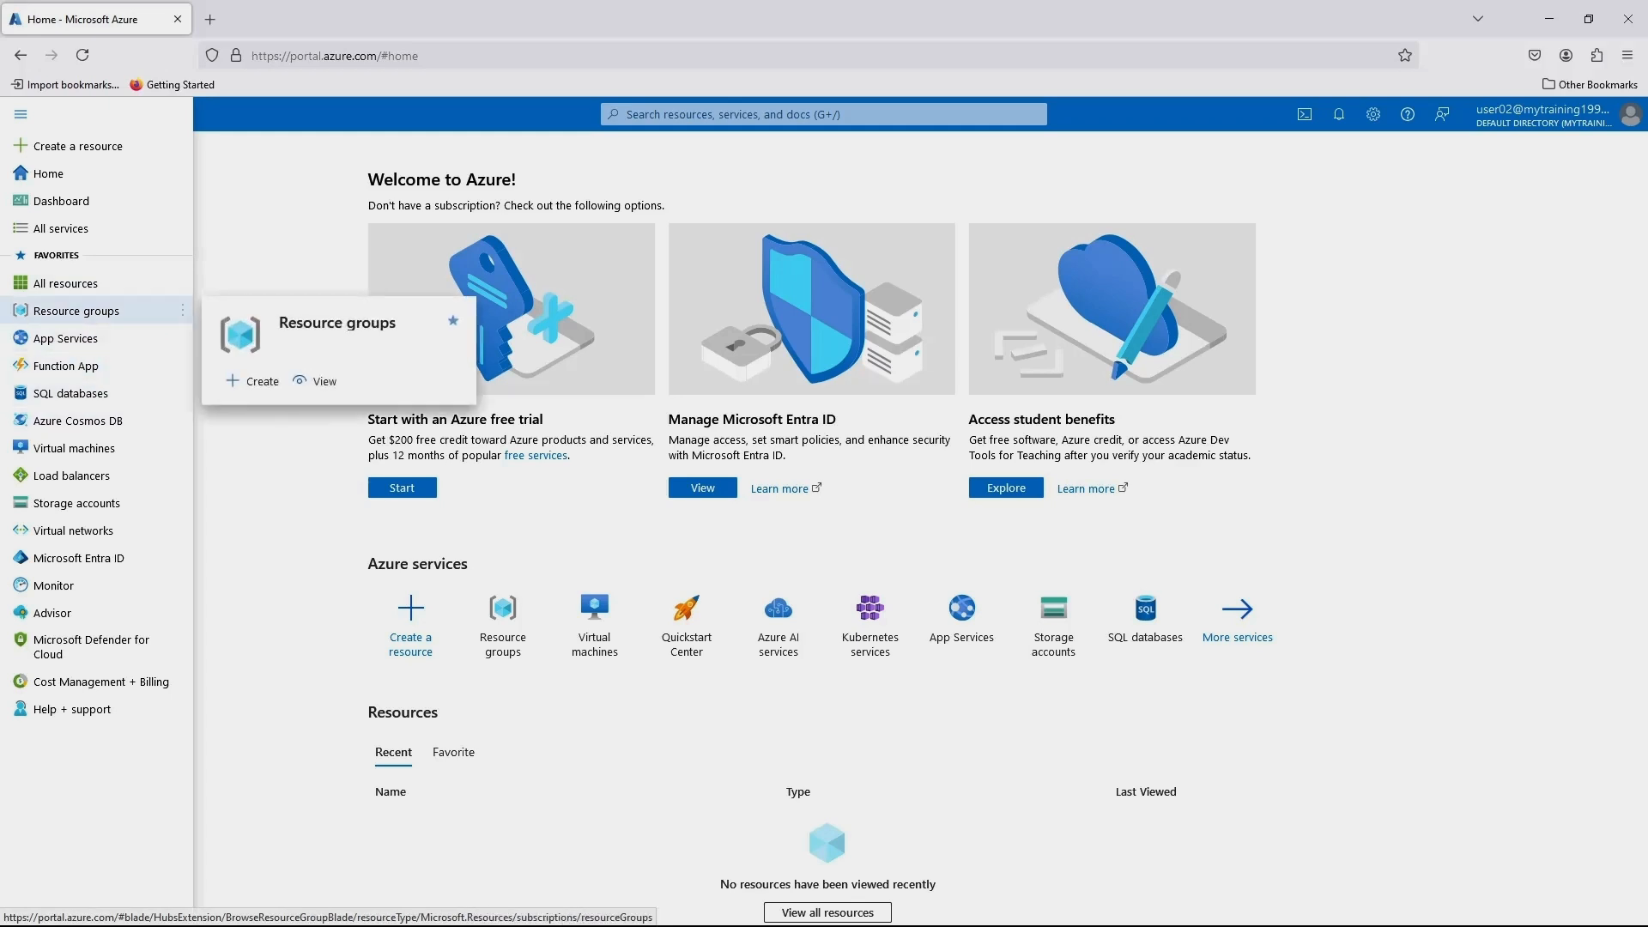
click(893, 180)
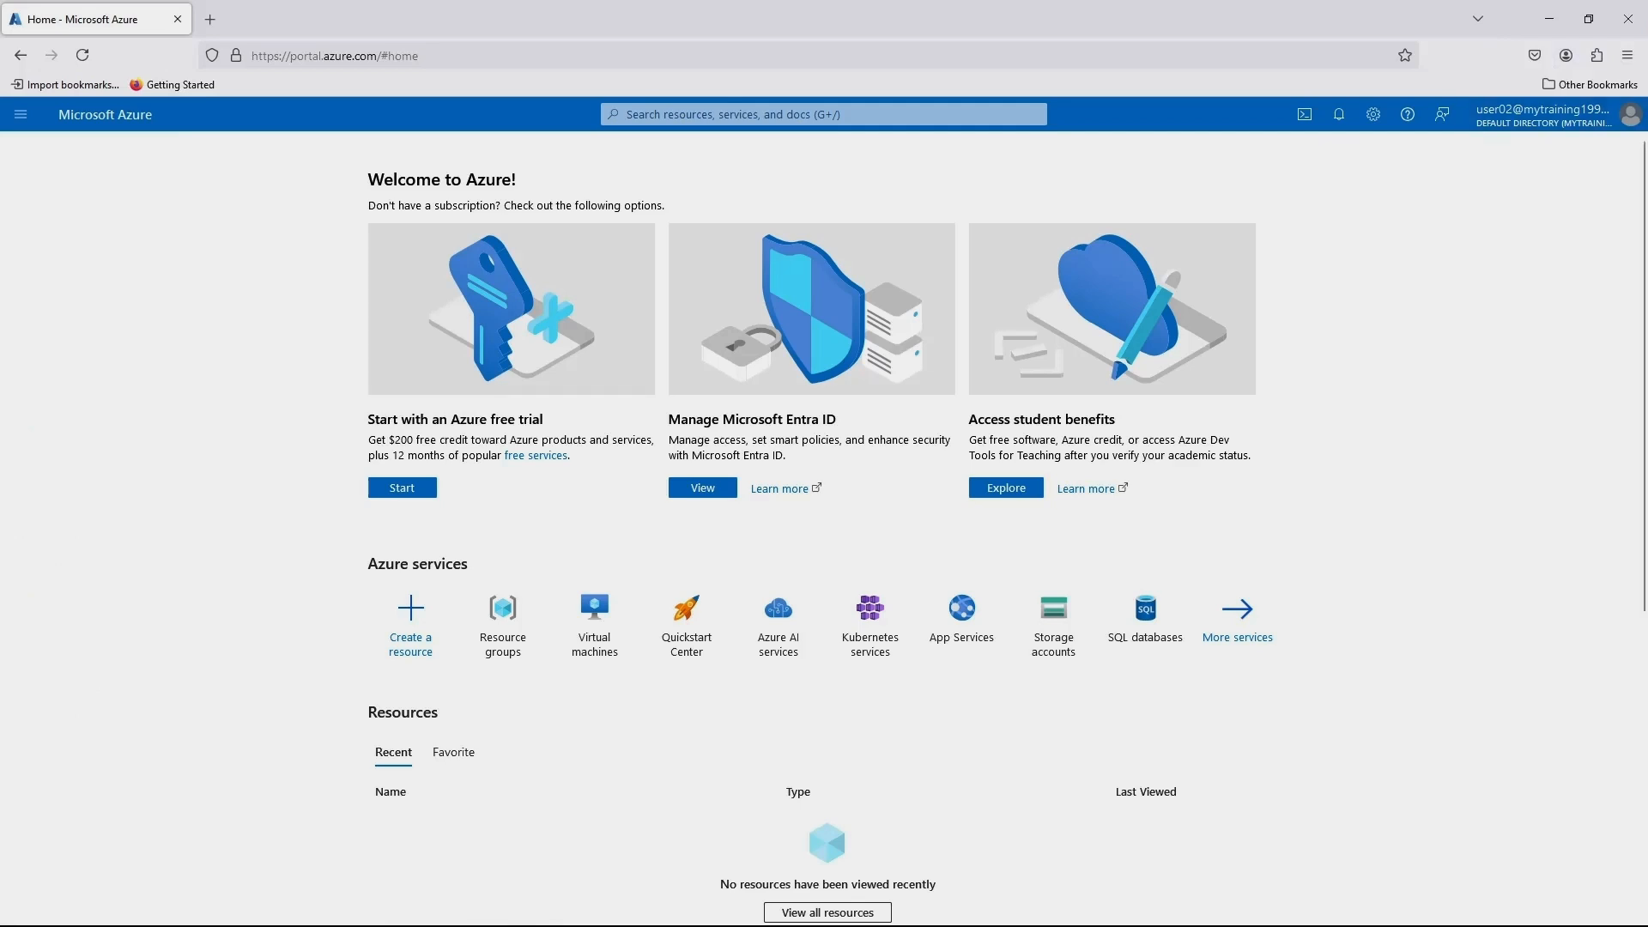
click(410, 624)
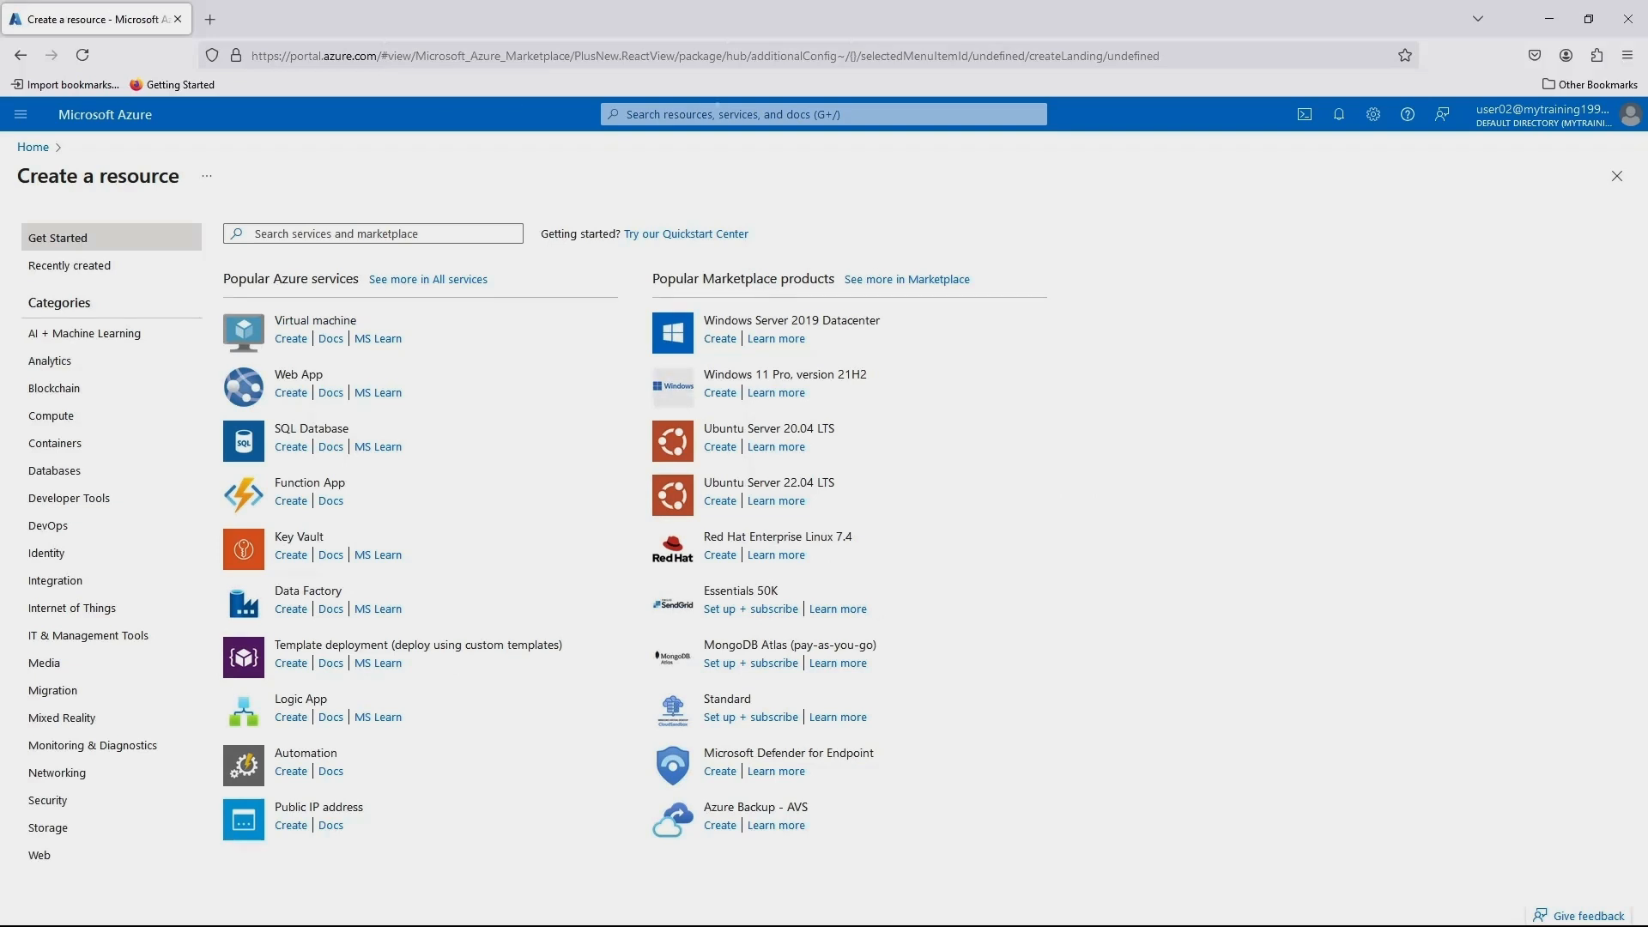
click(291, 339)
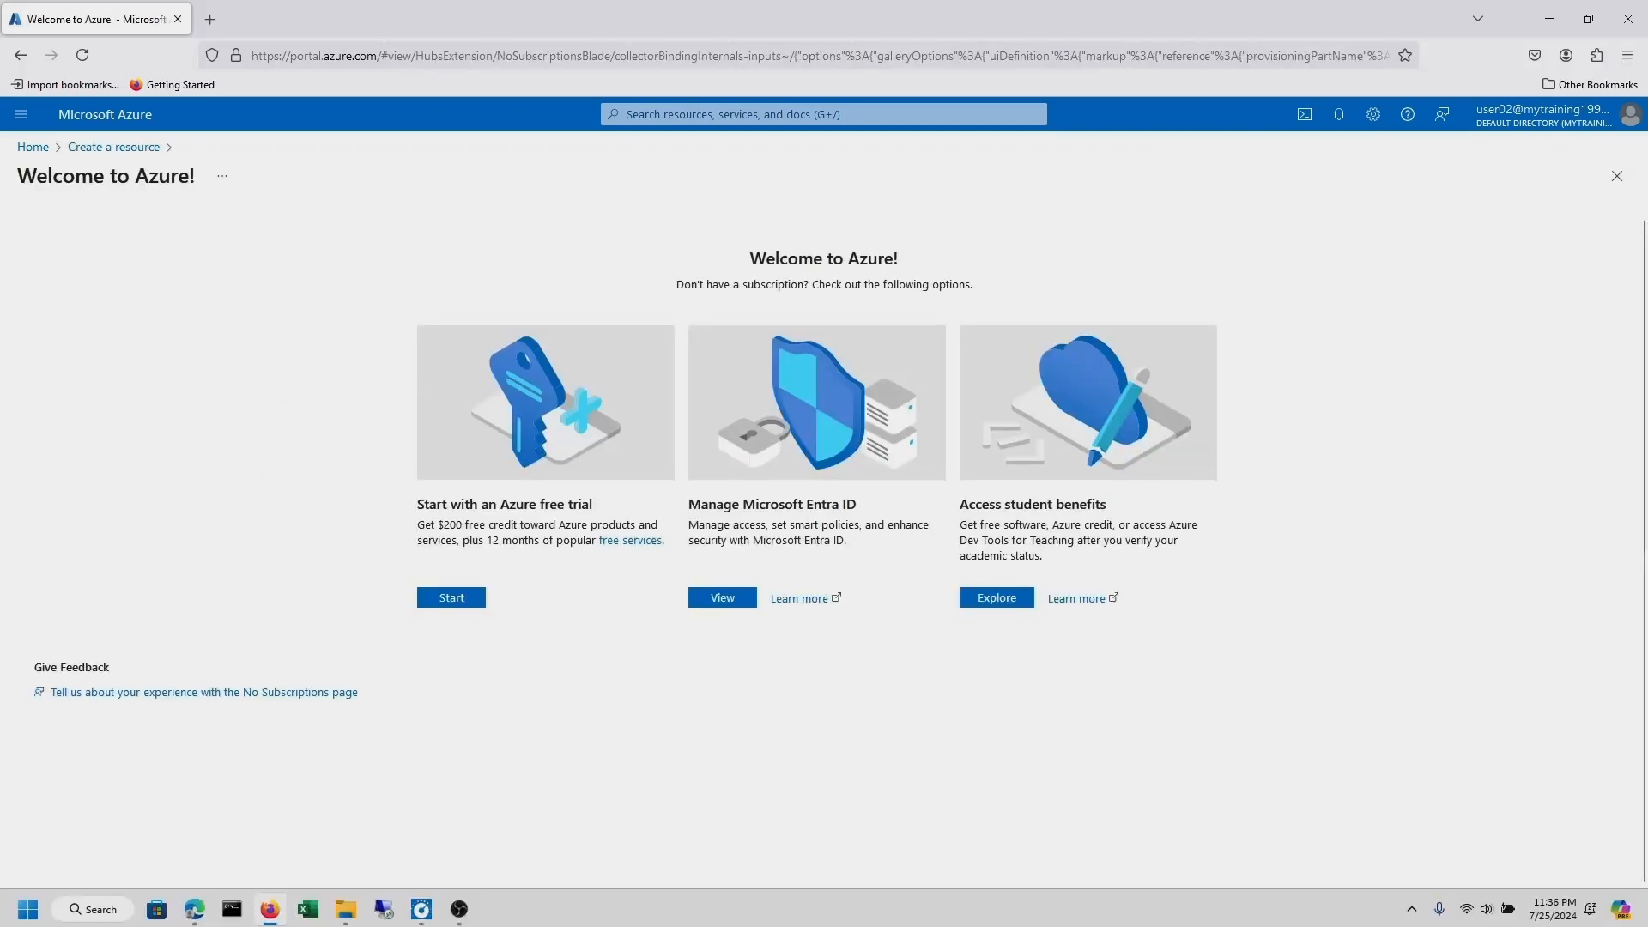
Switch to the administrator's Microsoft Edge window and view the MY Training account from the Users list
click(194, 906)
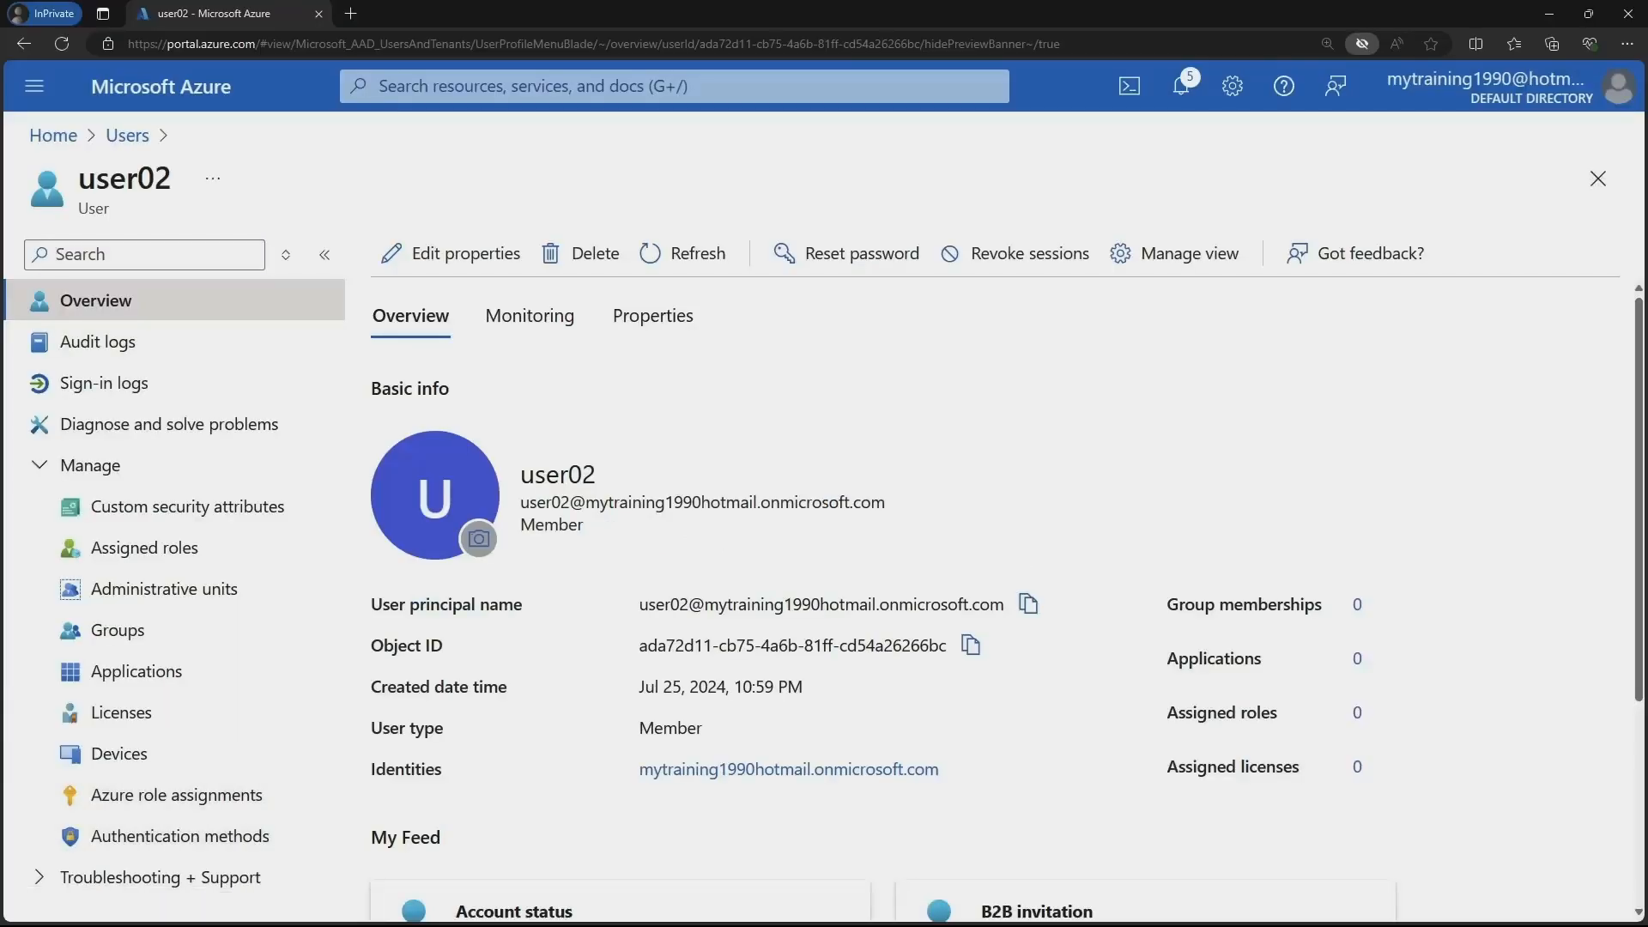
scroll(1004, 601, down, 2)
scroll(1004, 601, up, 2)
click(53, 135)
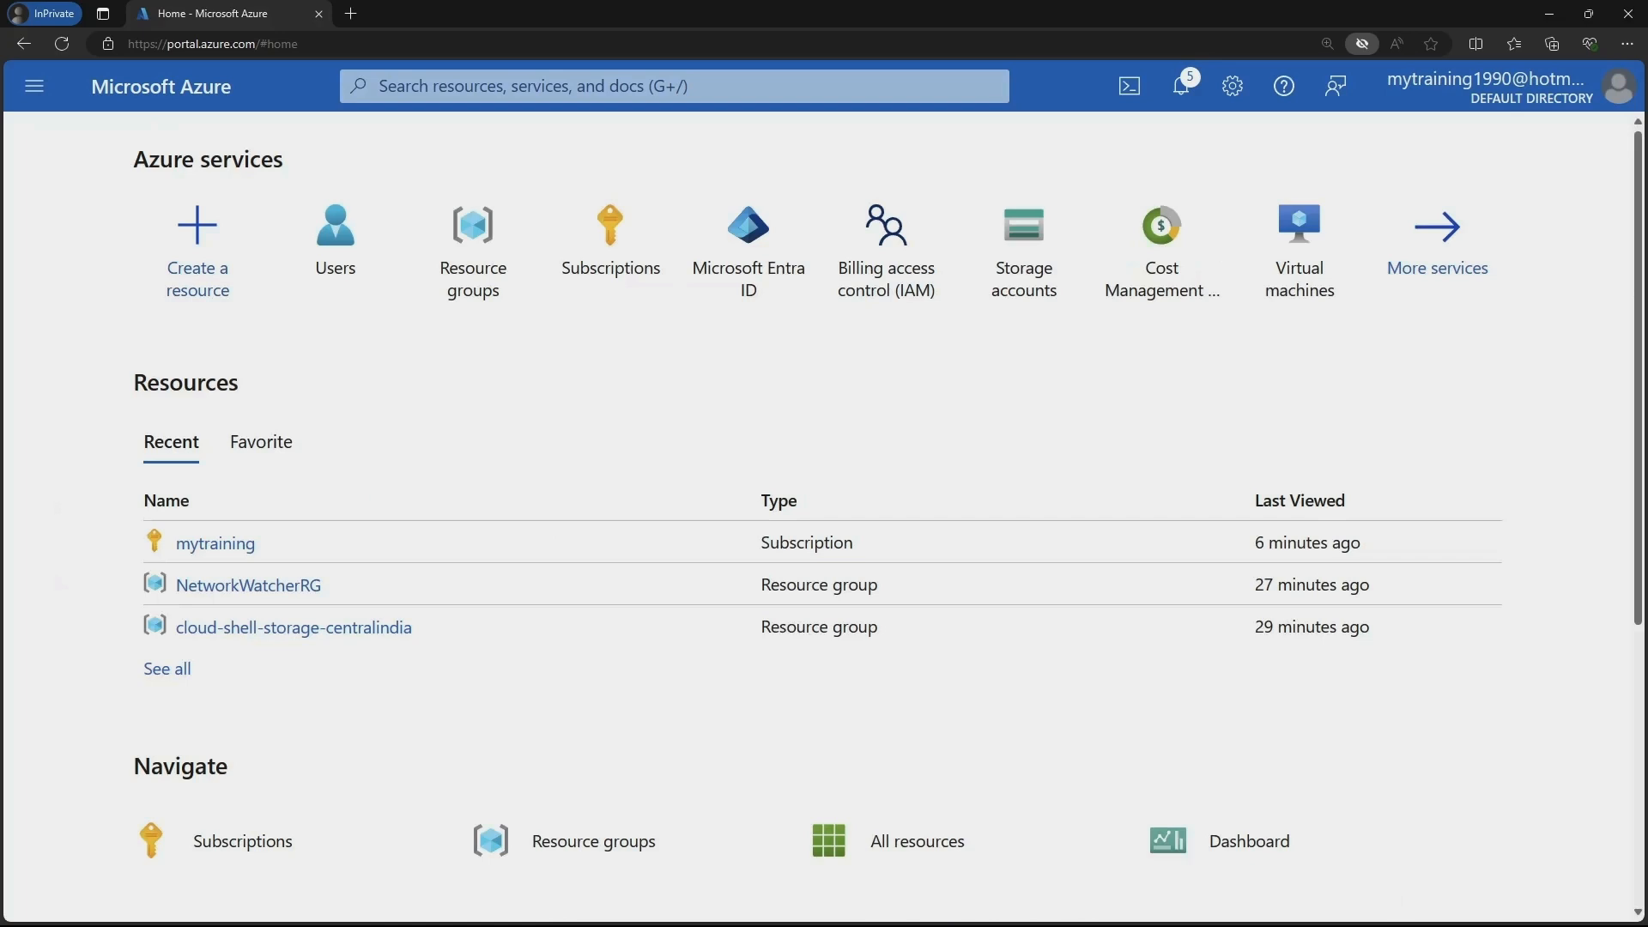
click(335, 245)
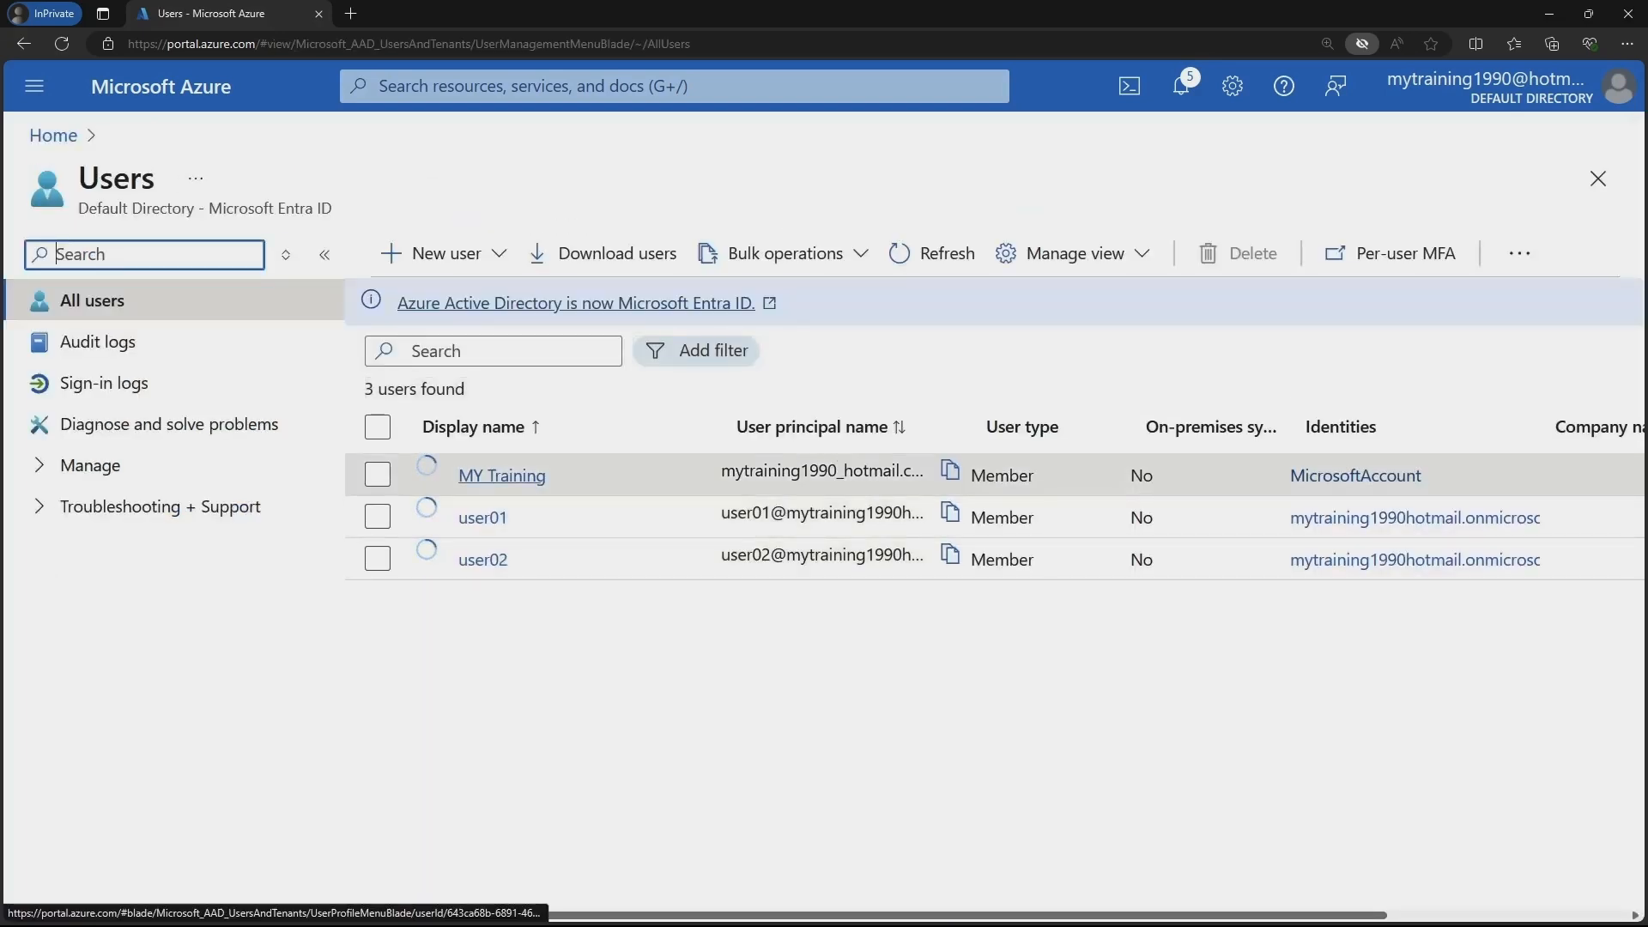
click(502, 474)
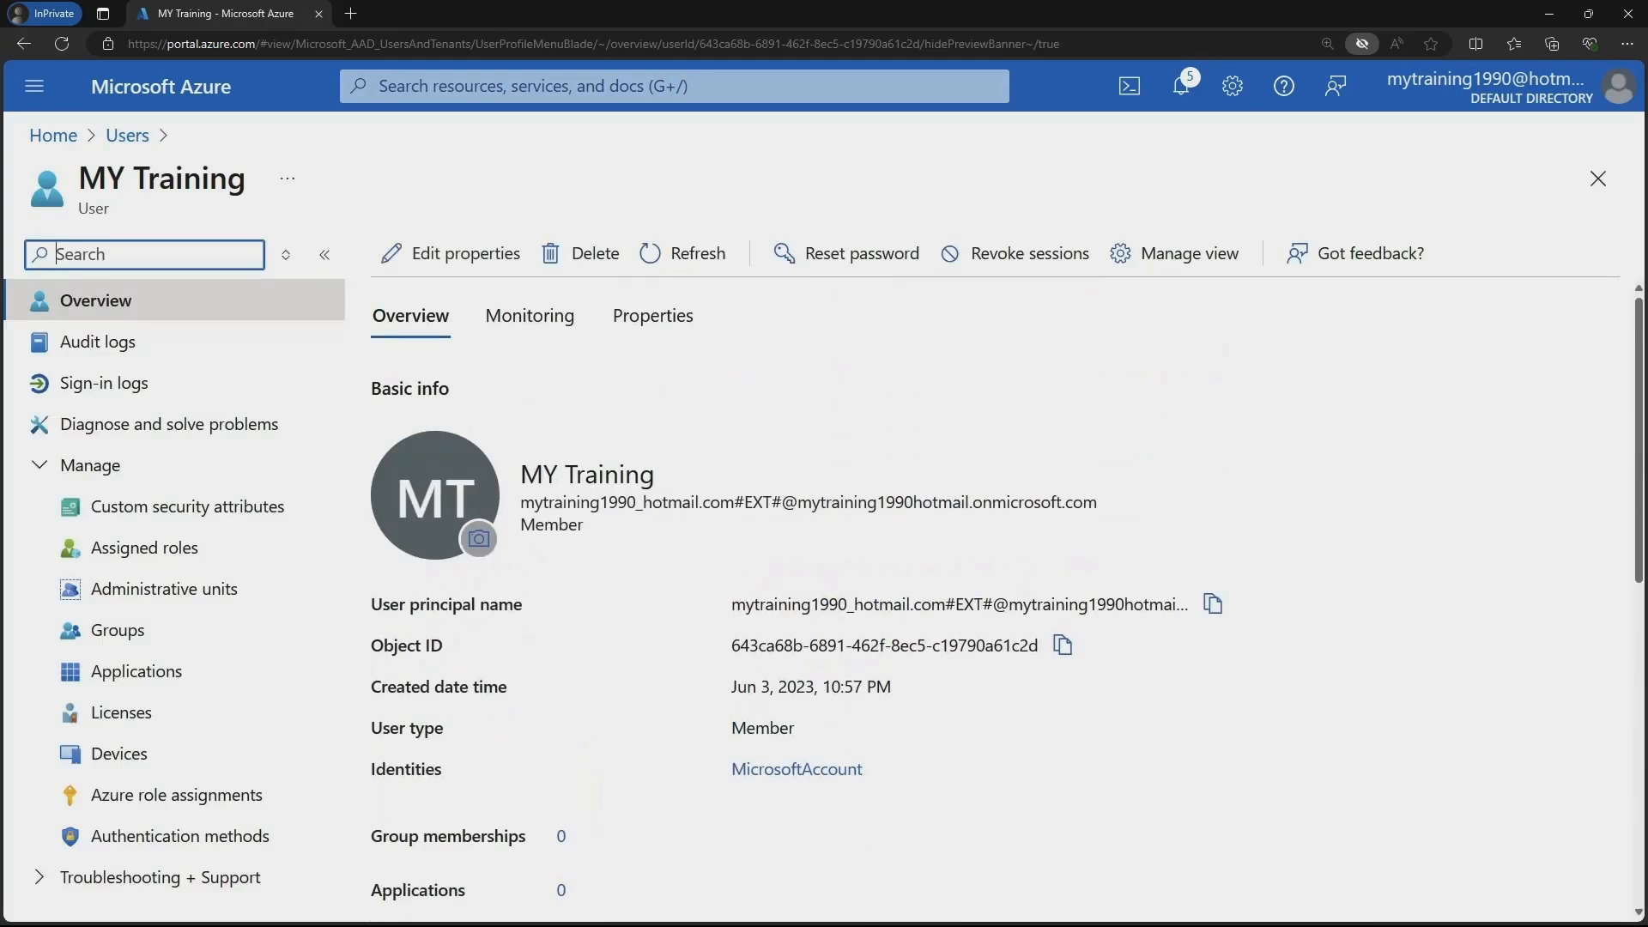
Create the resource group demo-user-creation in the mytraining subscription with the (US) East US region
click(53, 134)
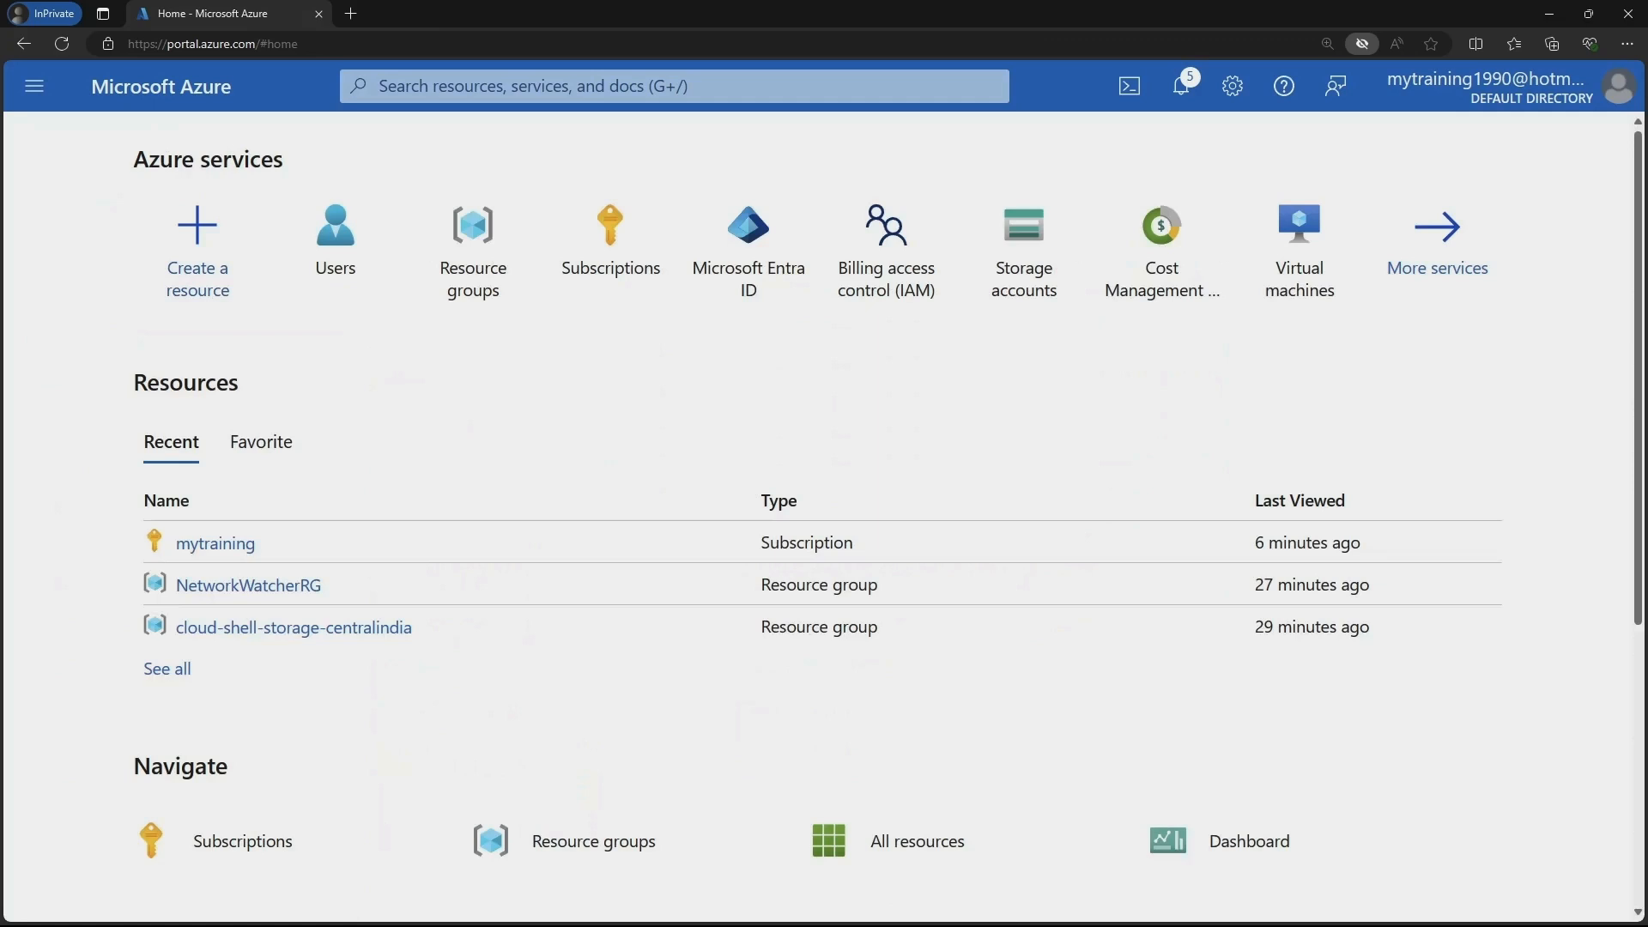
click(473, 245)
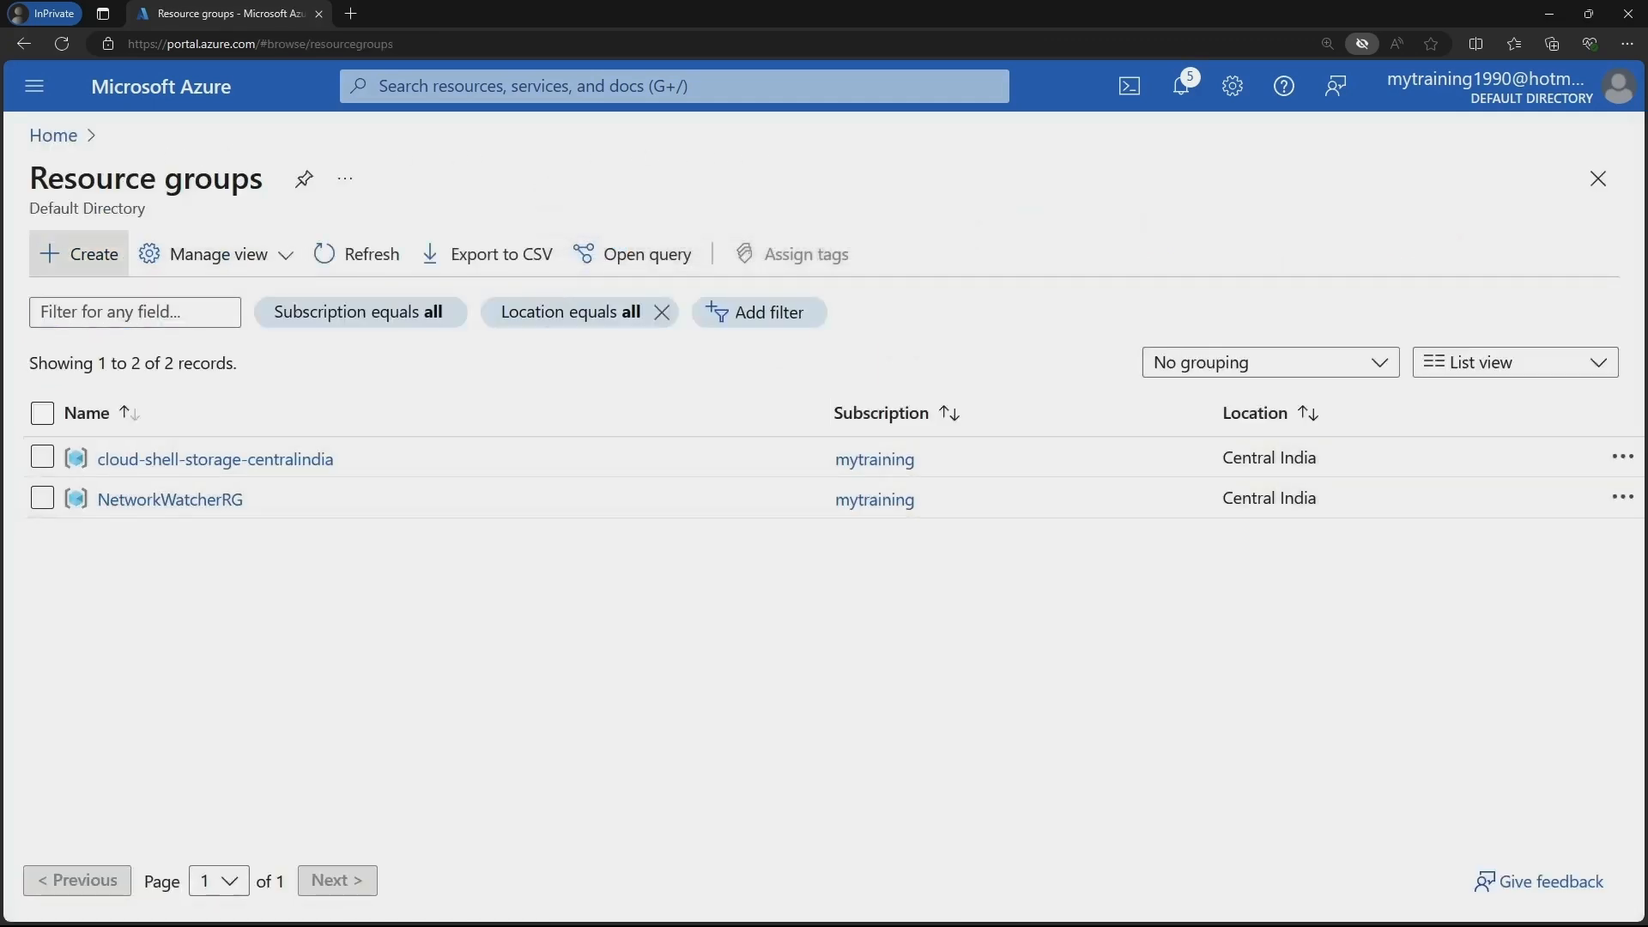
click(79, 253)
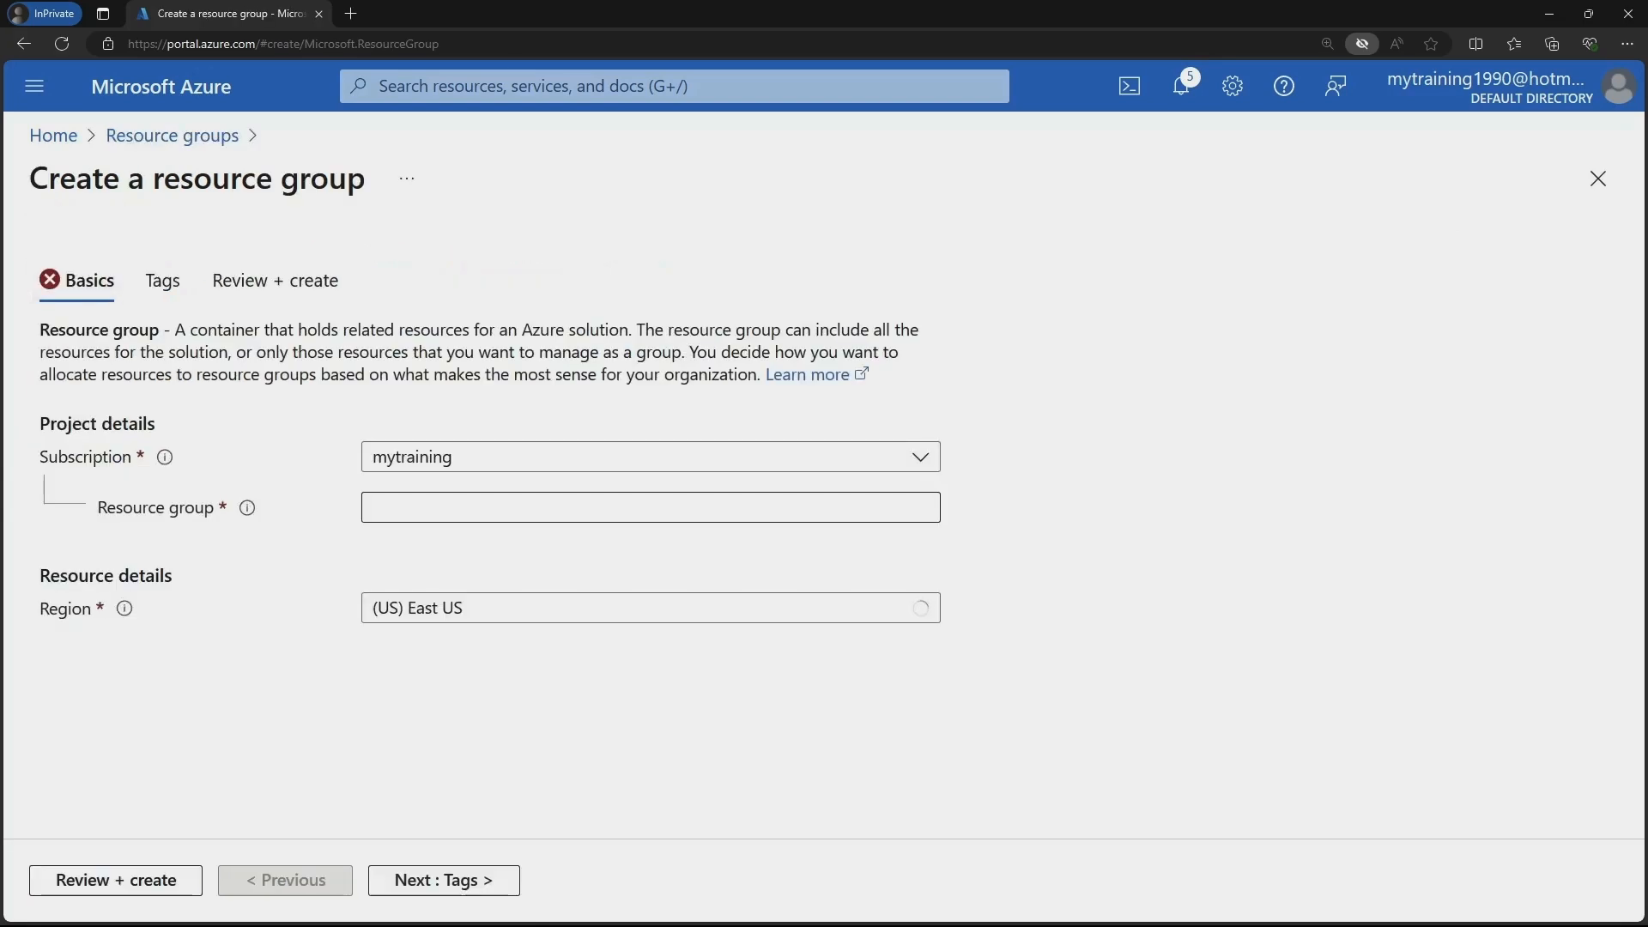
click(651, 608)
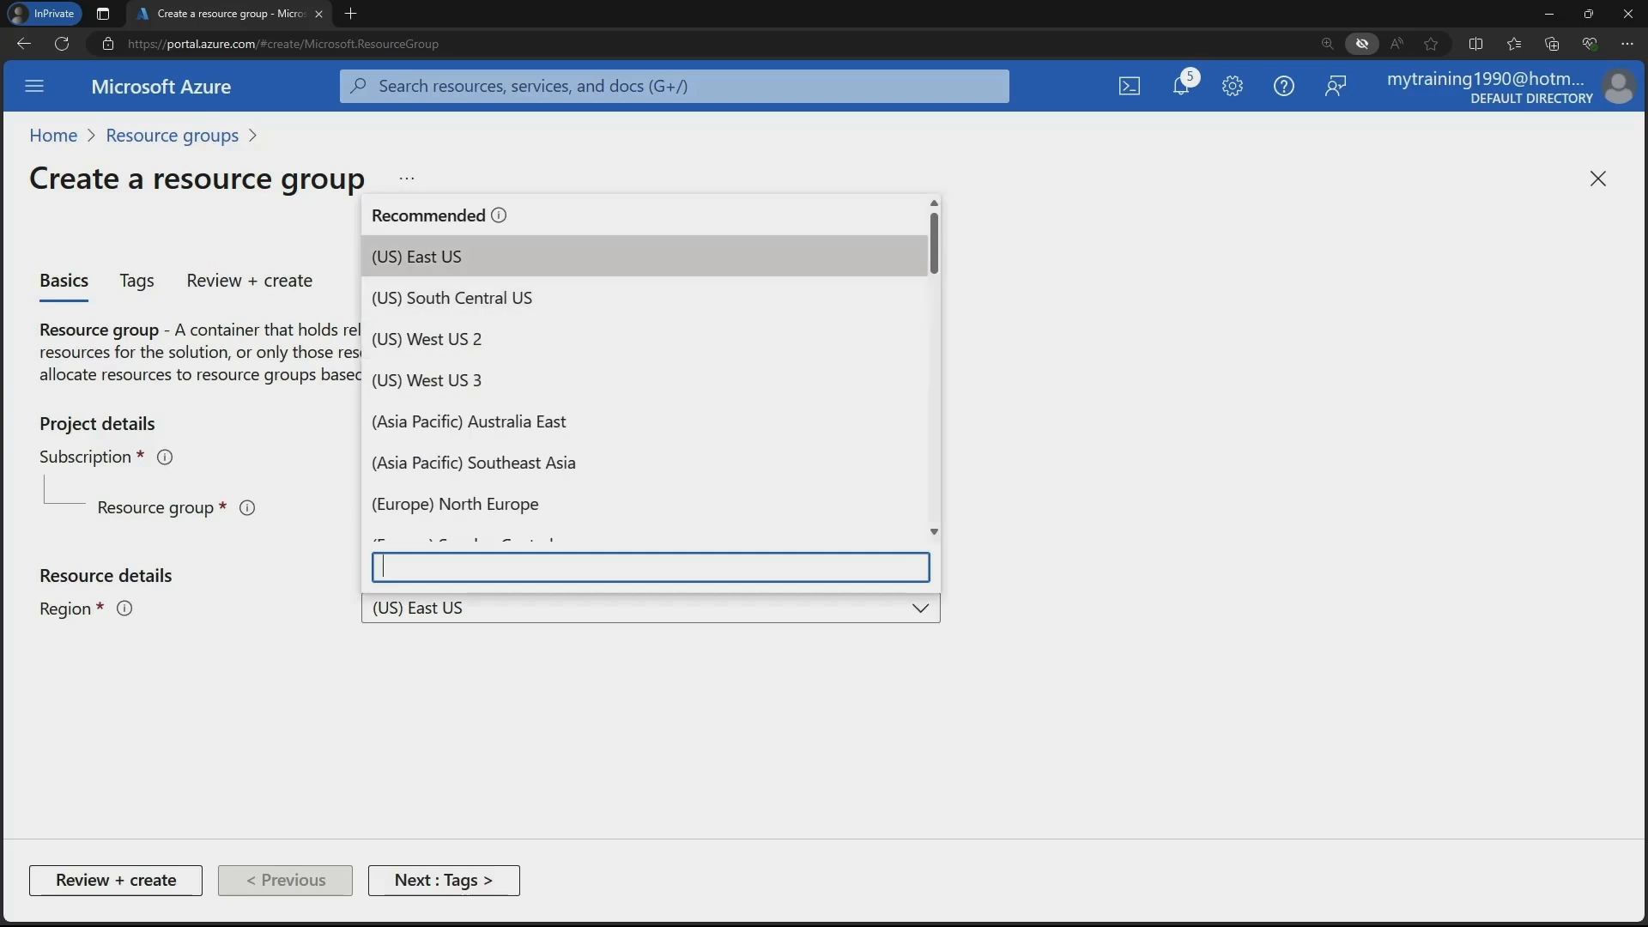
click(644, 257)
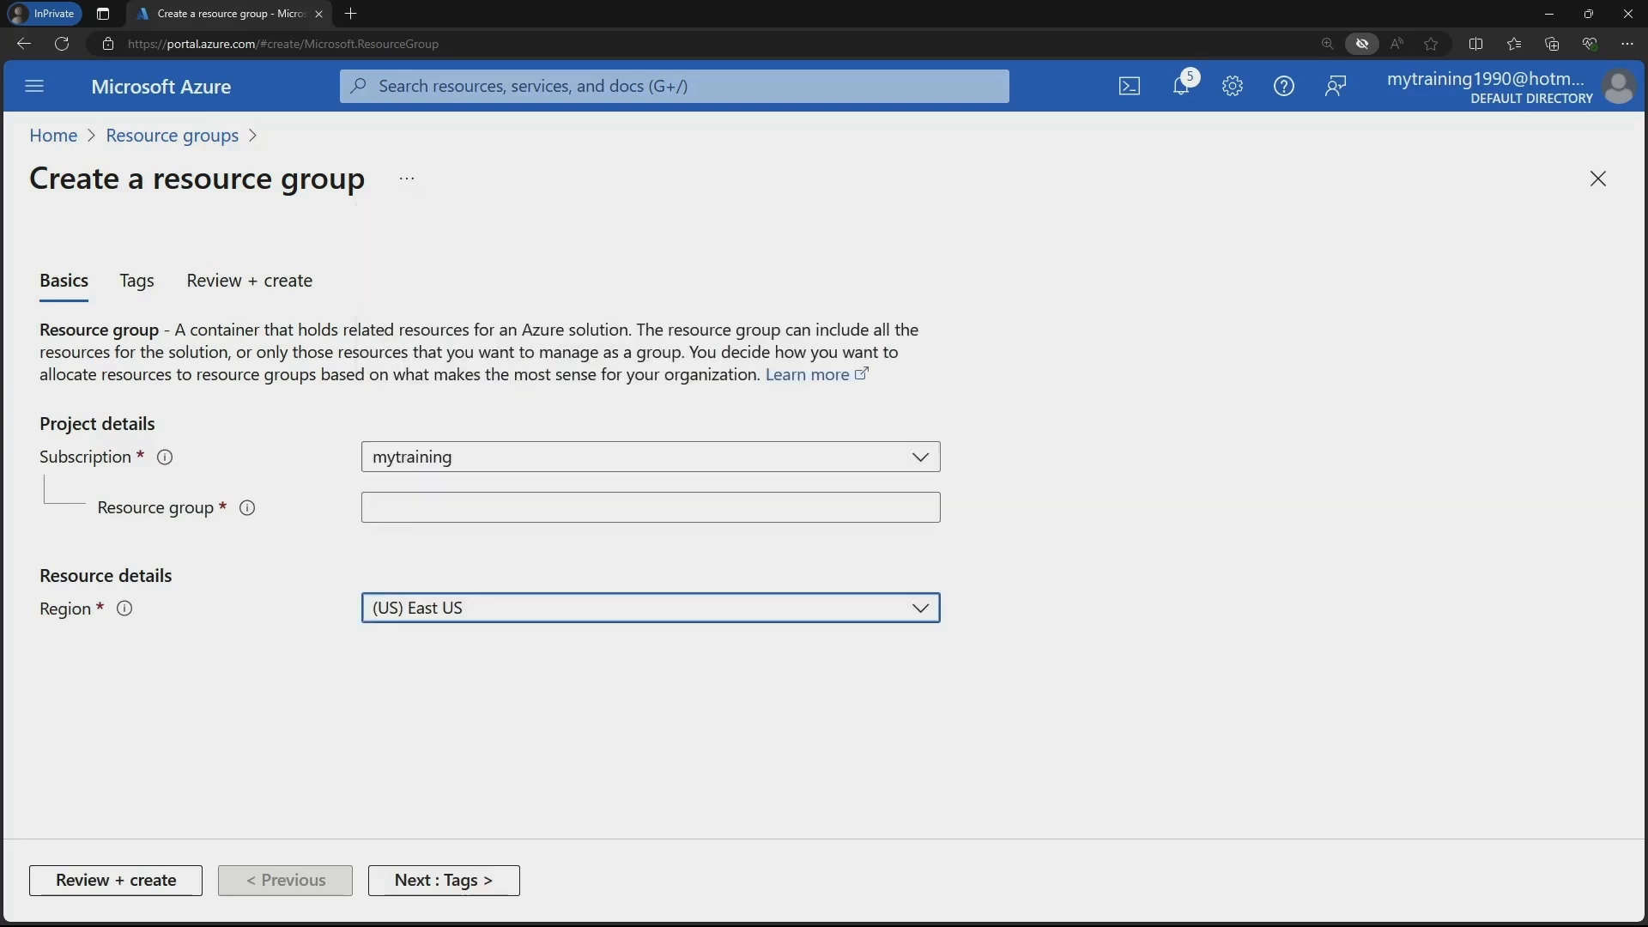
click(650, 507)
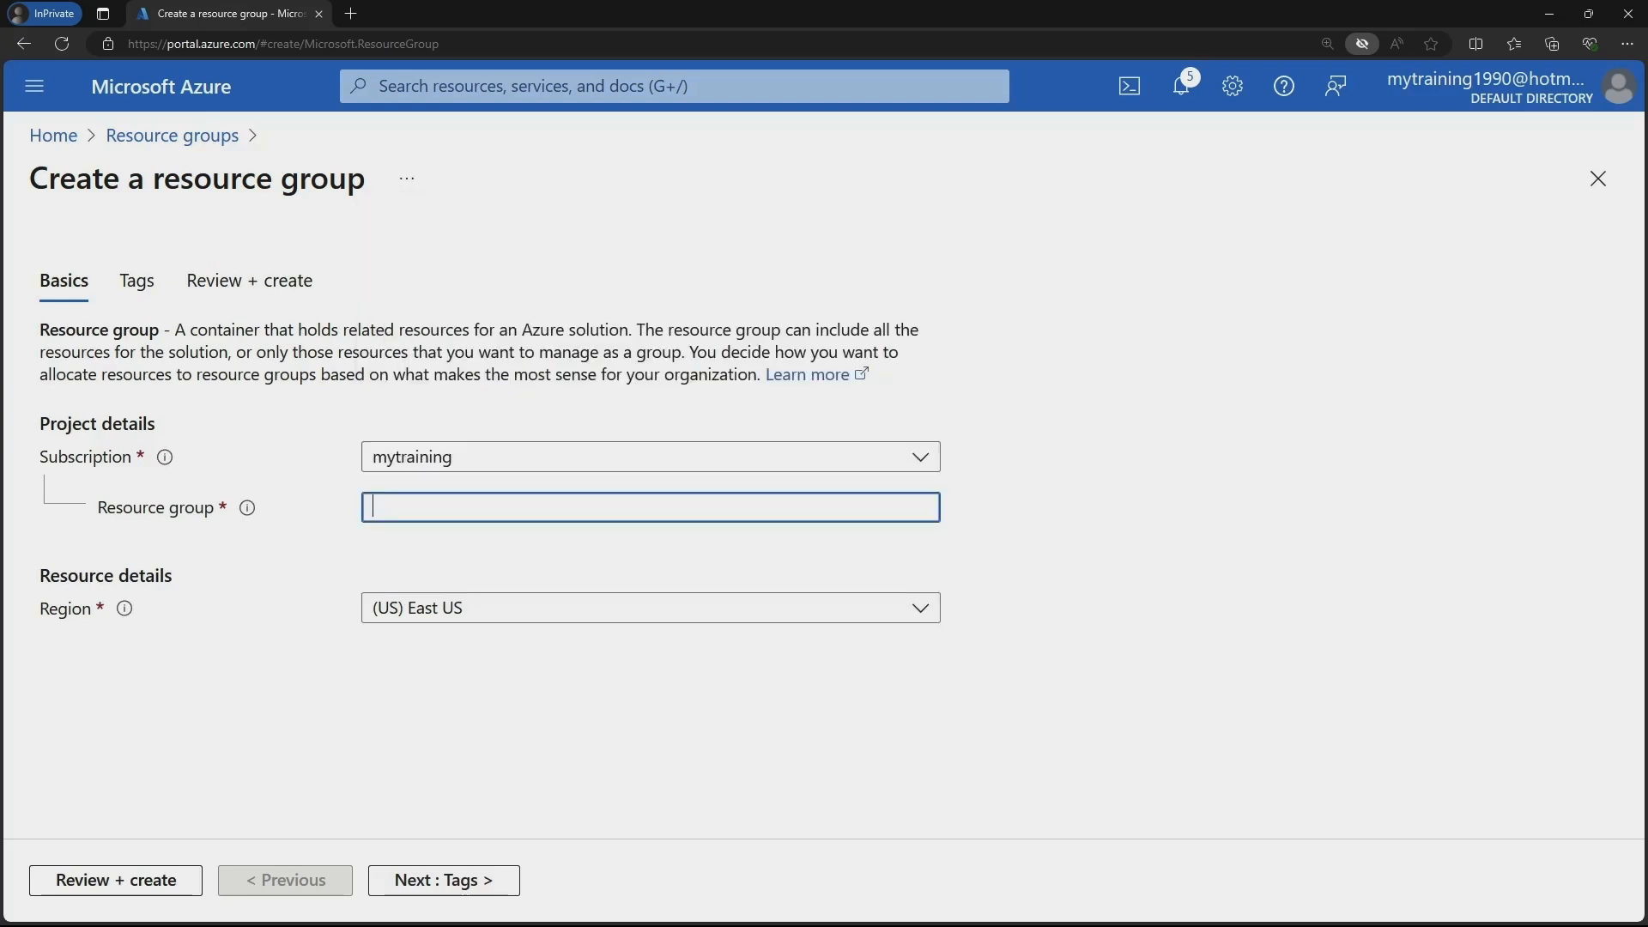
text(demo-us)
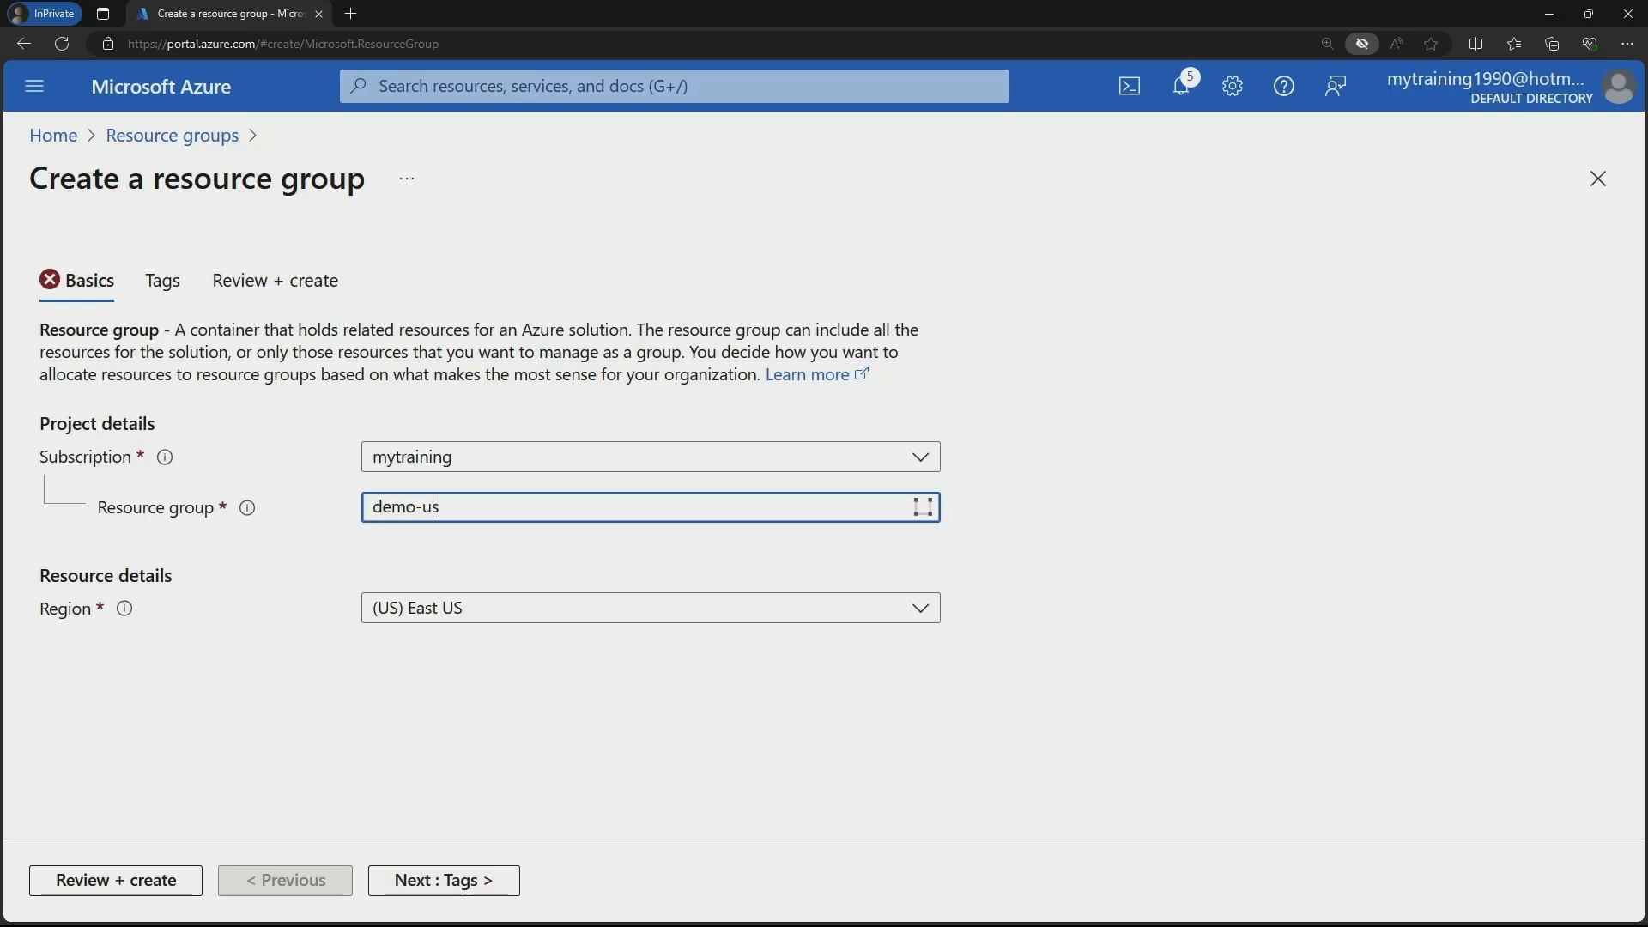
text(erc)
text(-crea)
text(tion)
click(116, 881)
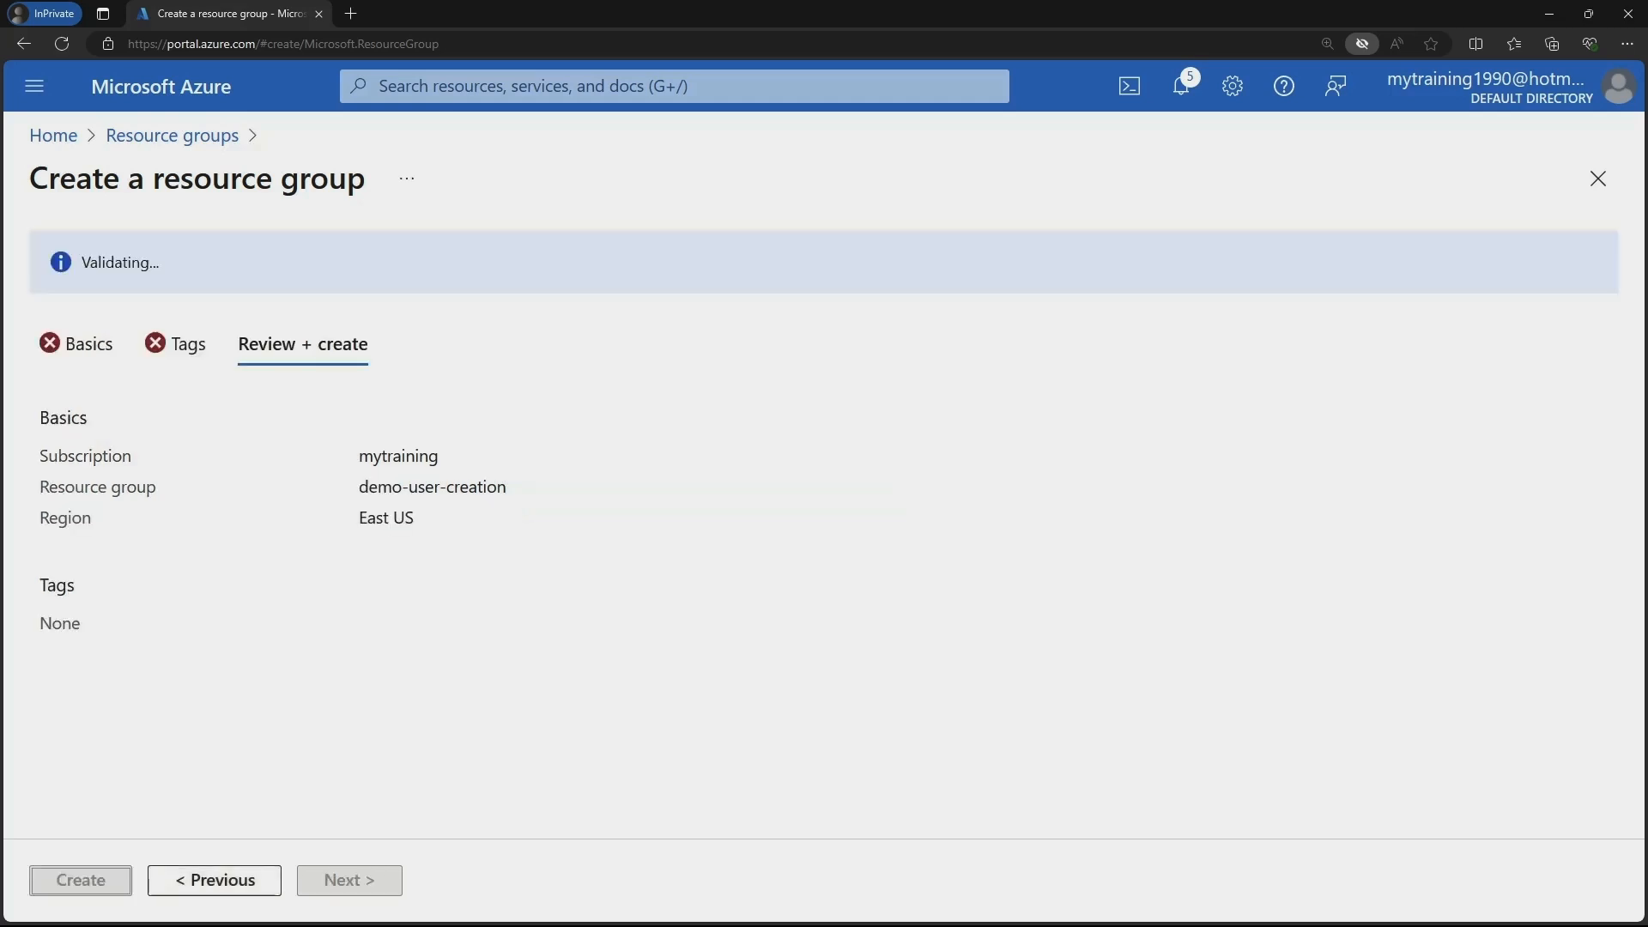
click(81, 880)
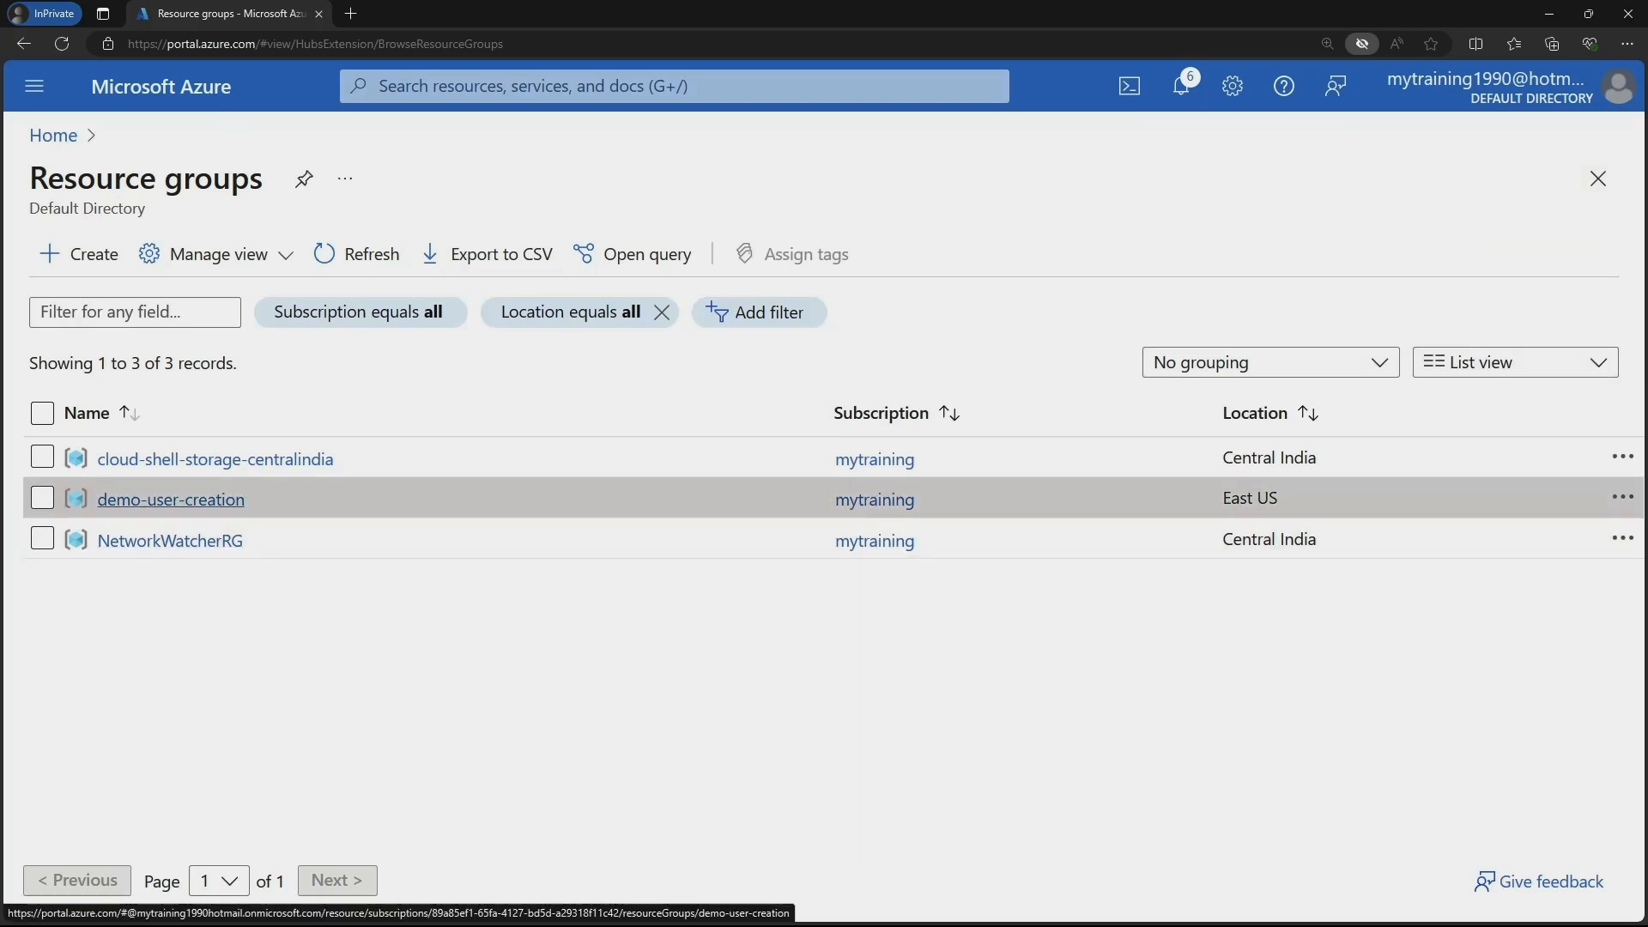
Start adding a role assignment under Access control (IAM) of the demo-user-creation resource group
click(171, 499)
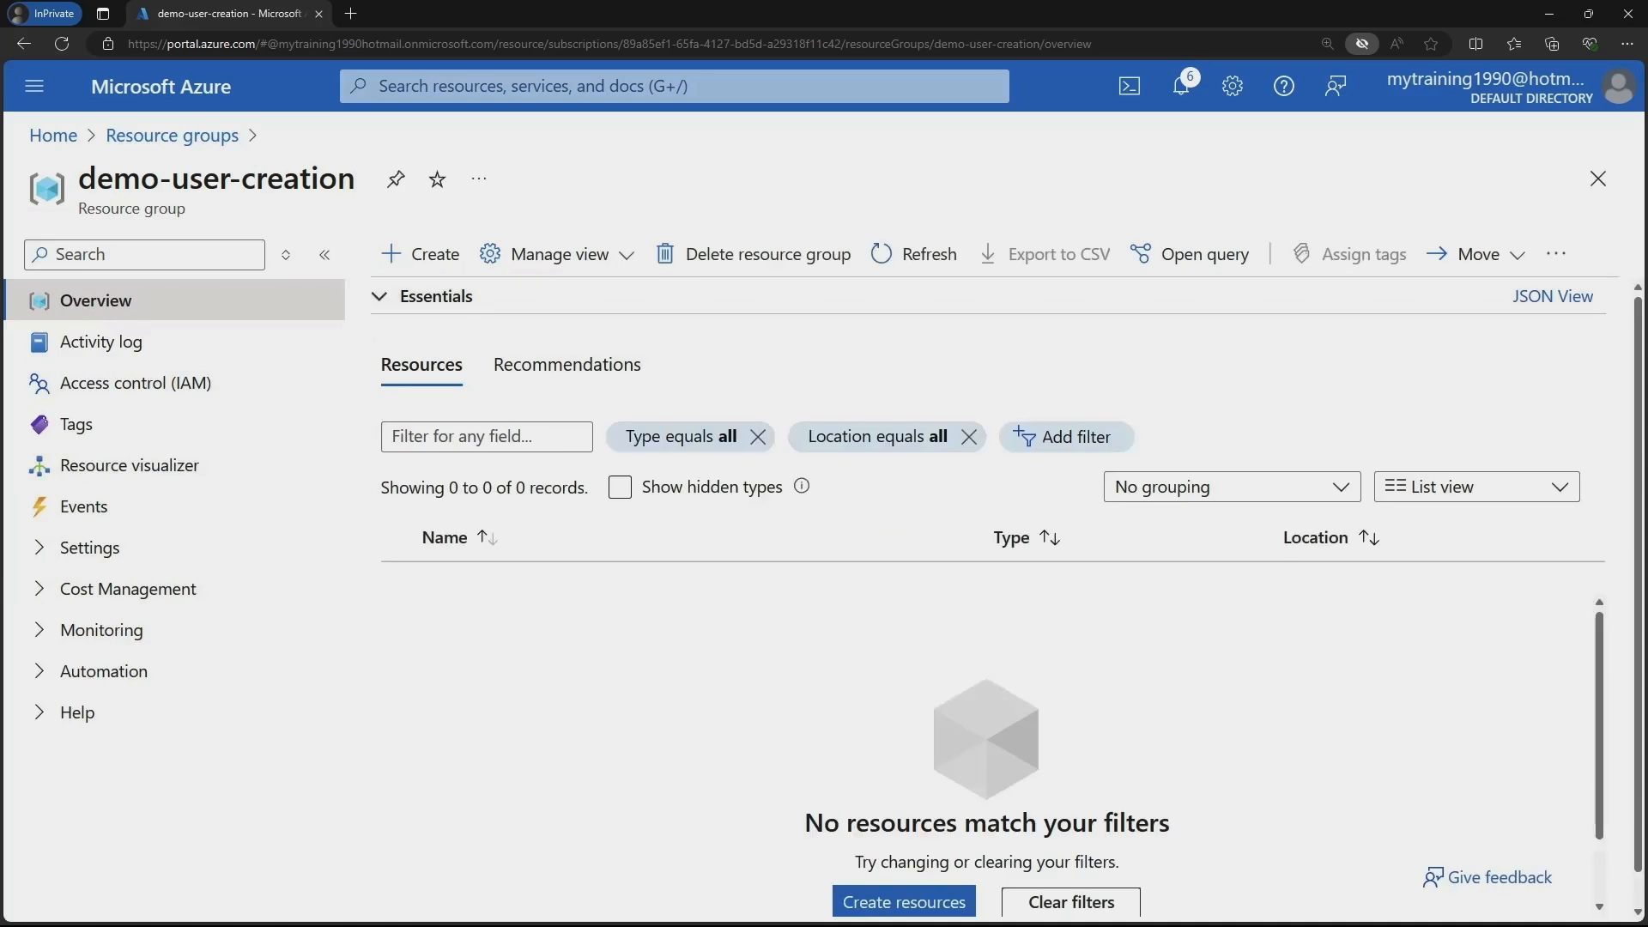
click(136, 383)
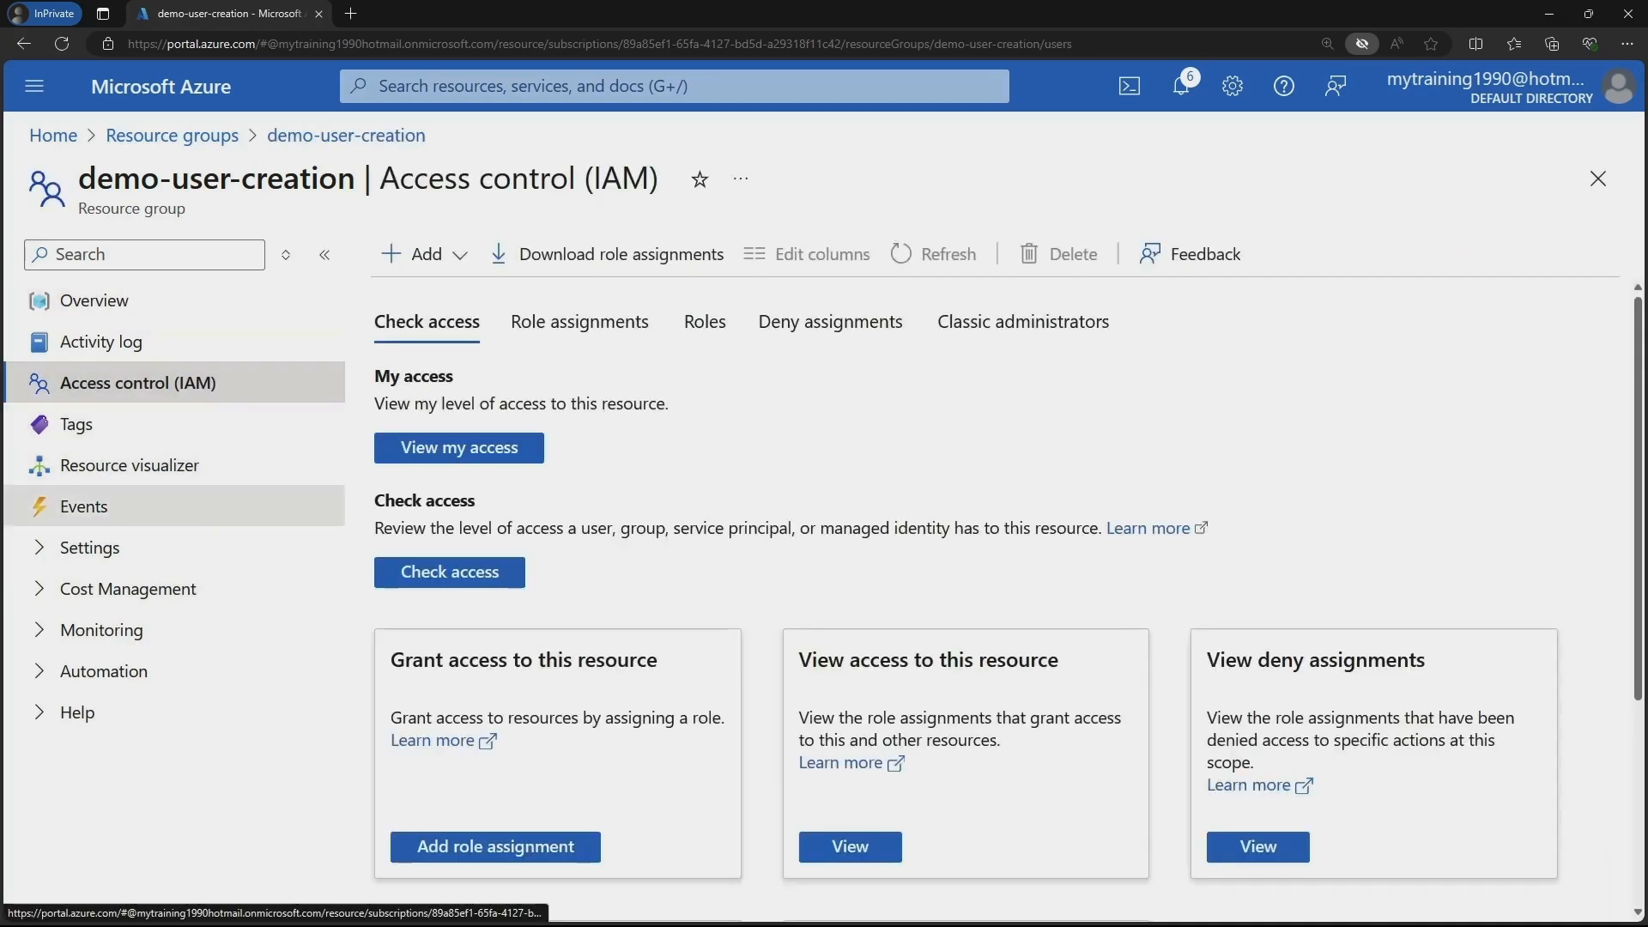
click(420, 254)
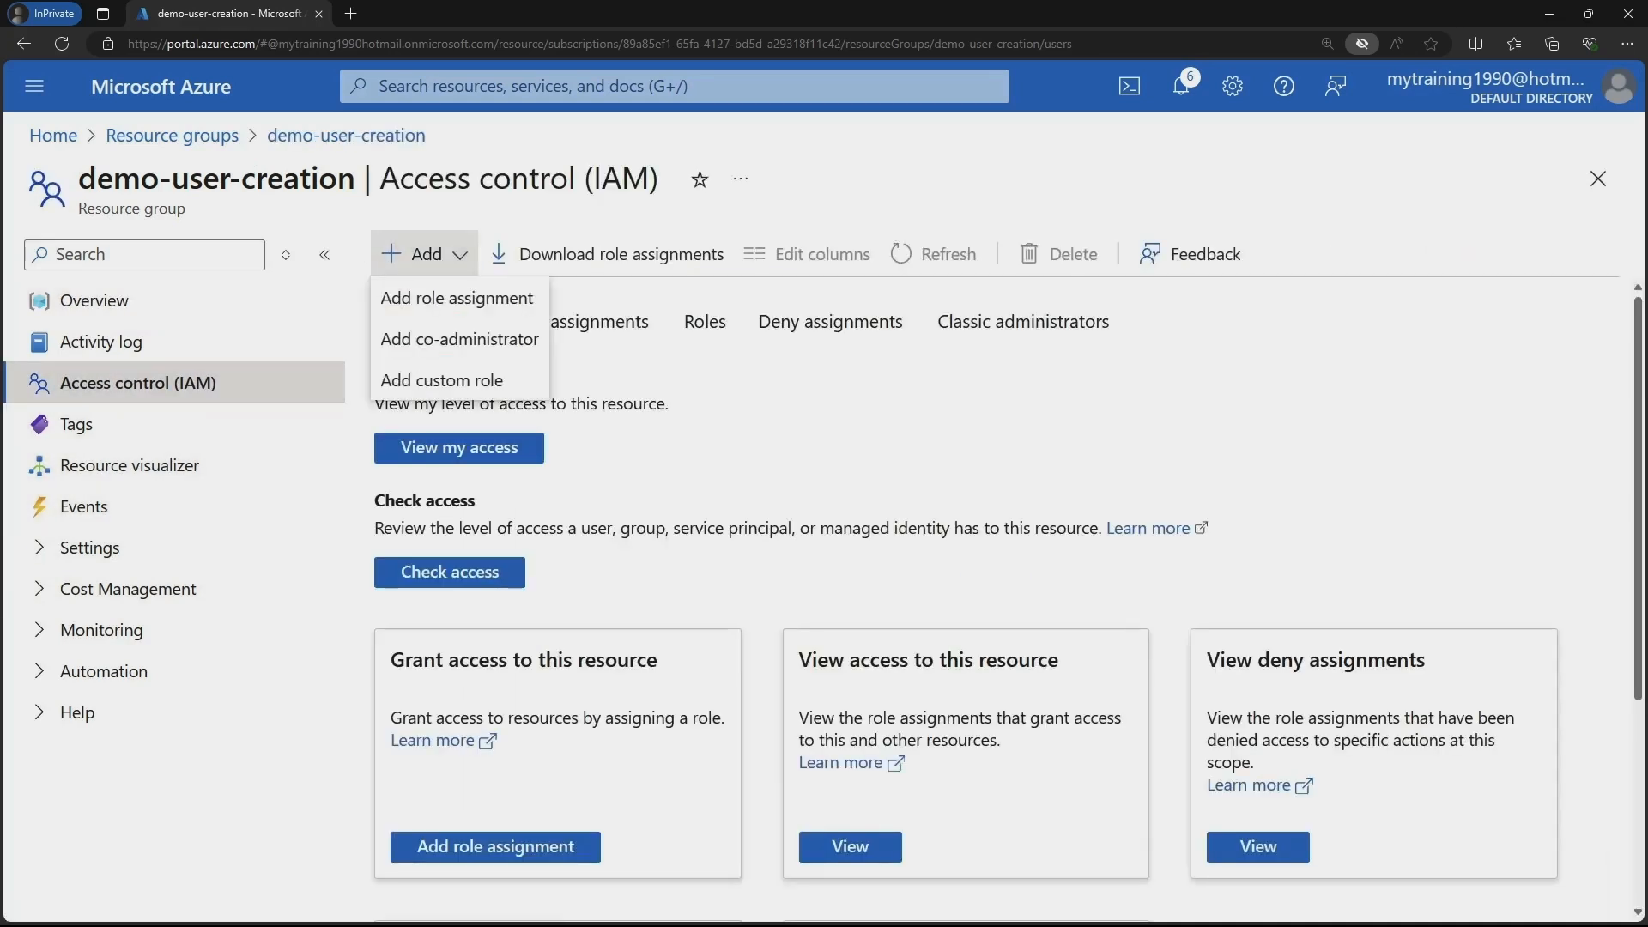
click(456, 298)
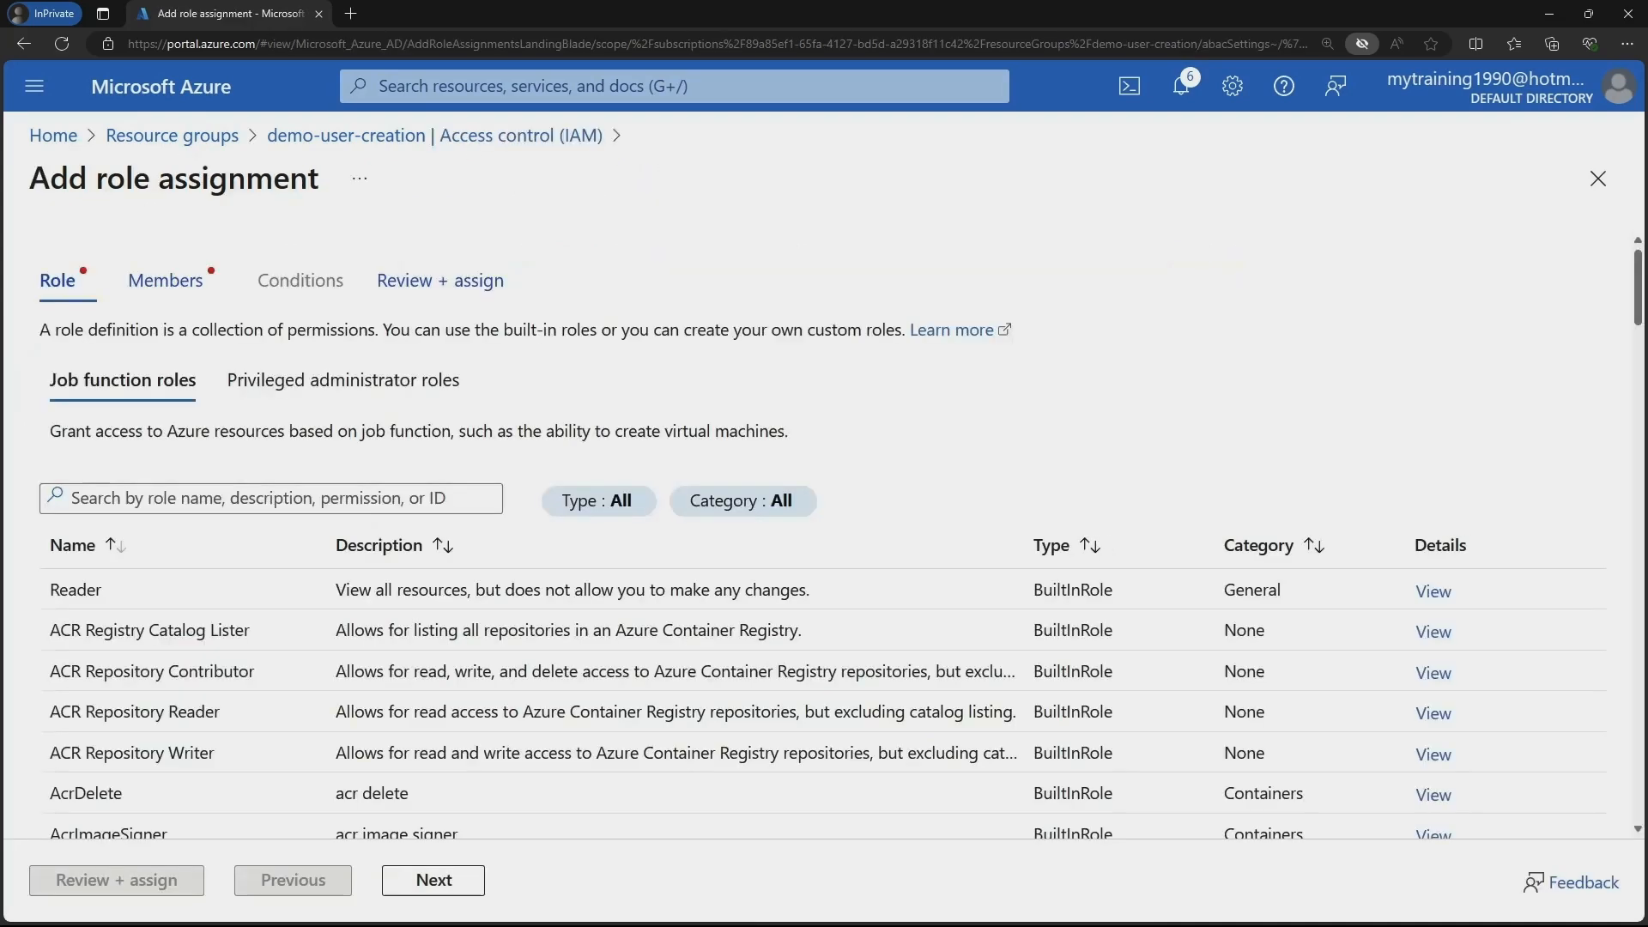
Search the job function roles for "virtual" and select the Virtual Machine Contributor role for the assignment
scroll(822, 570, down, 15)
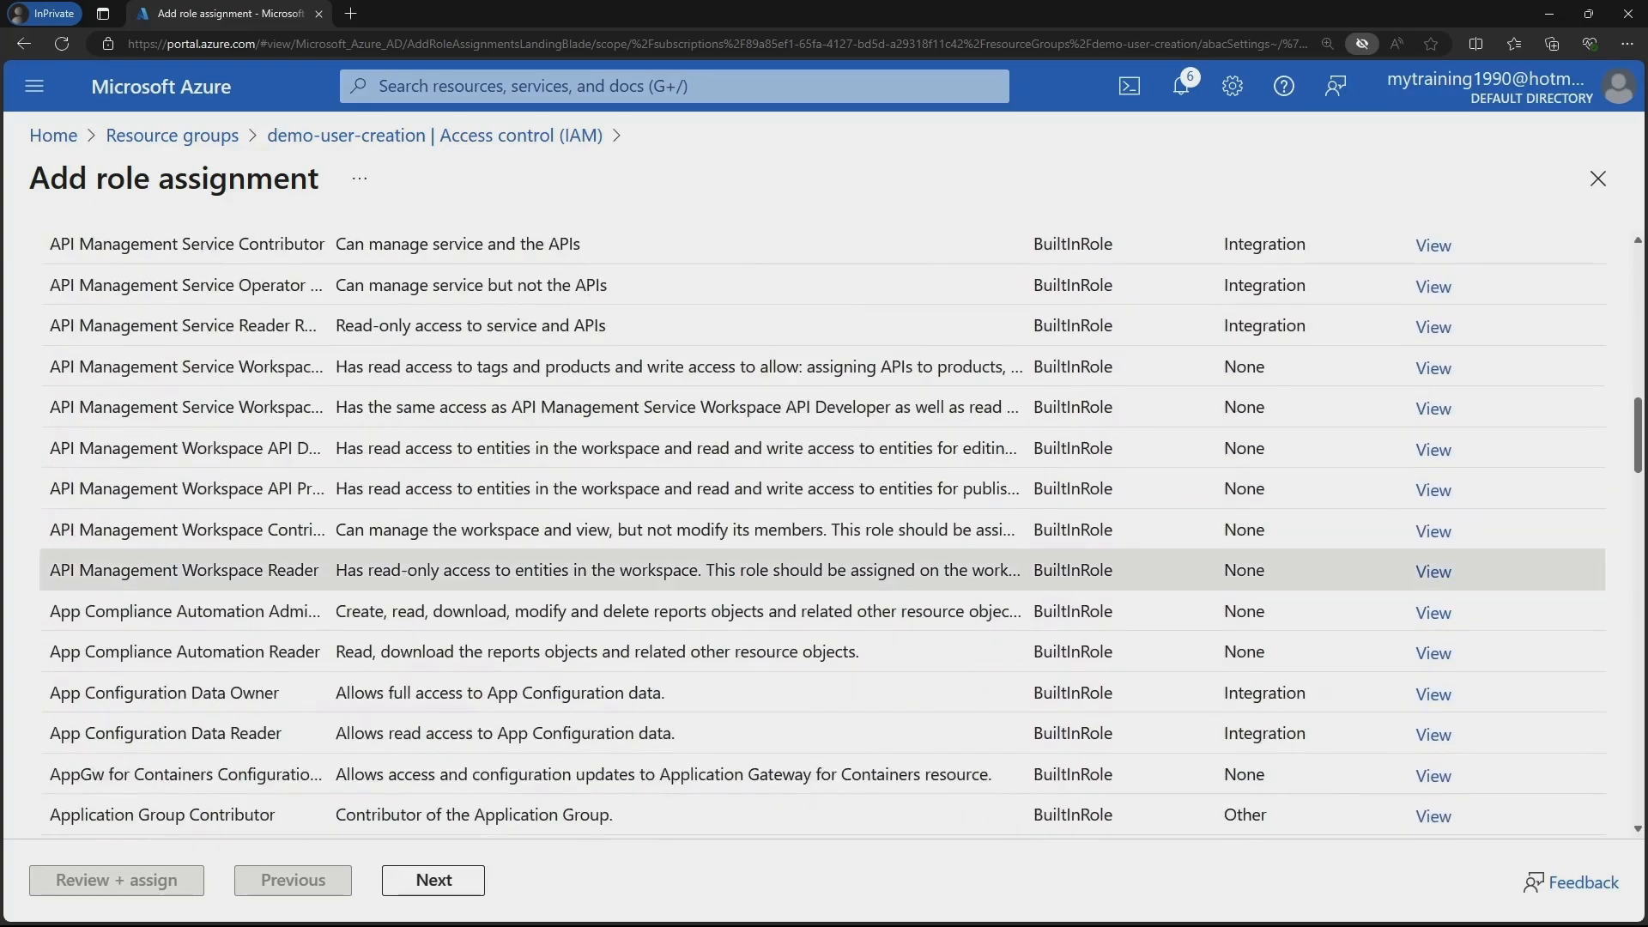
scroll(822, 570, down, 20)
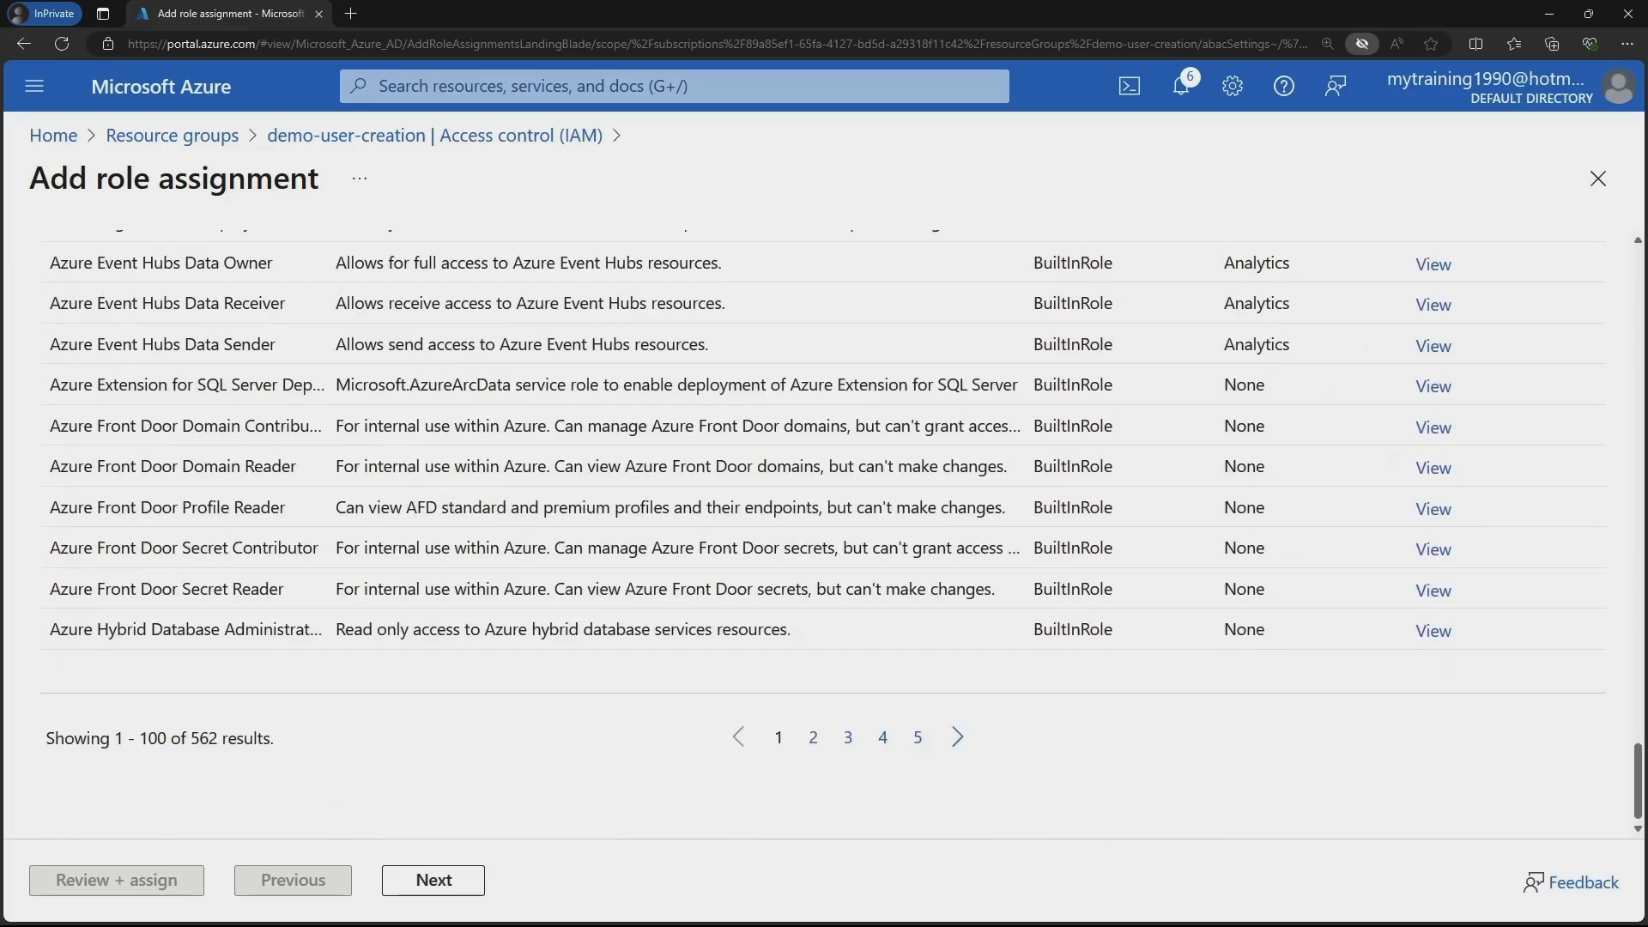
scroll(823, 570, up, 10)
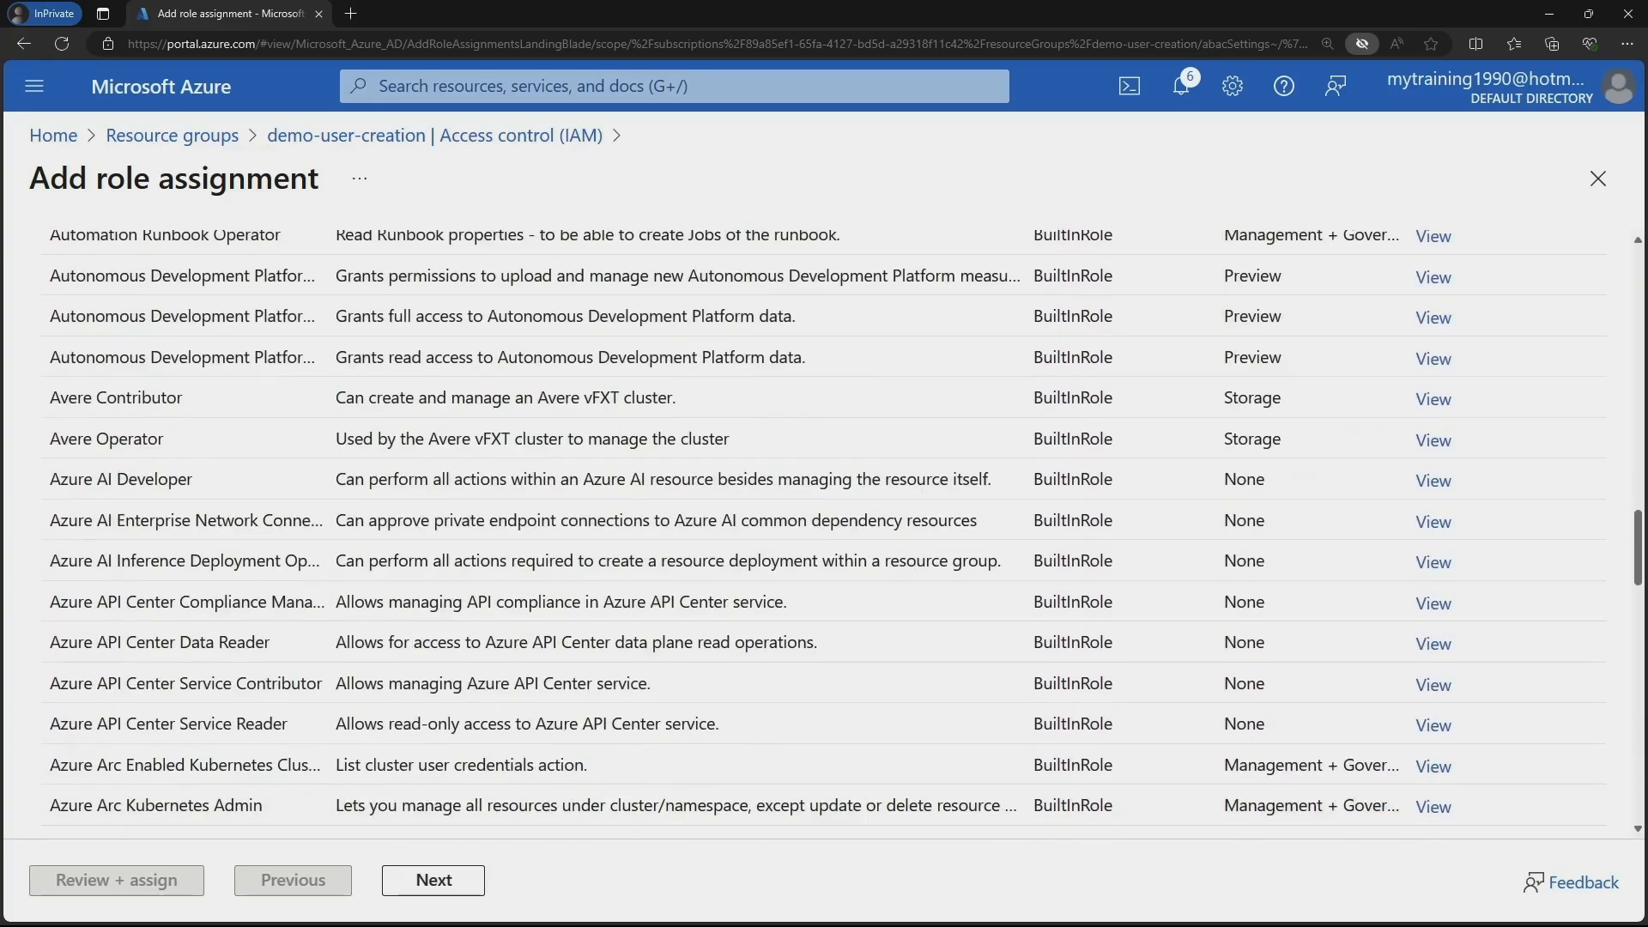
scroll(822, 570, up, 20)
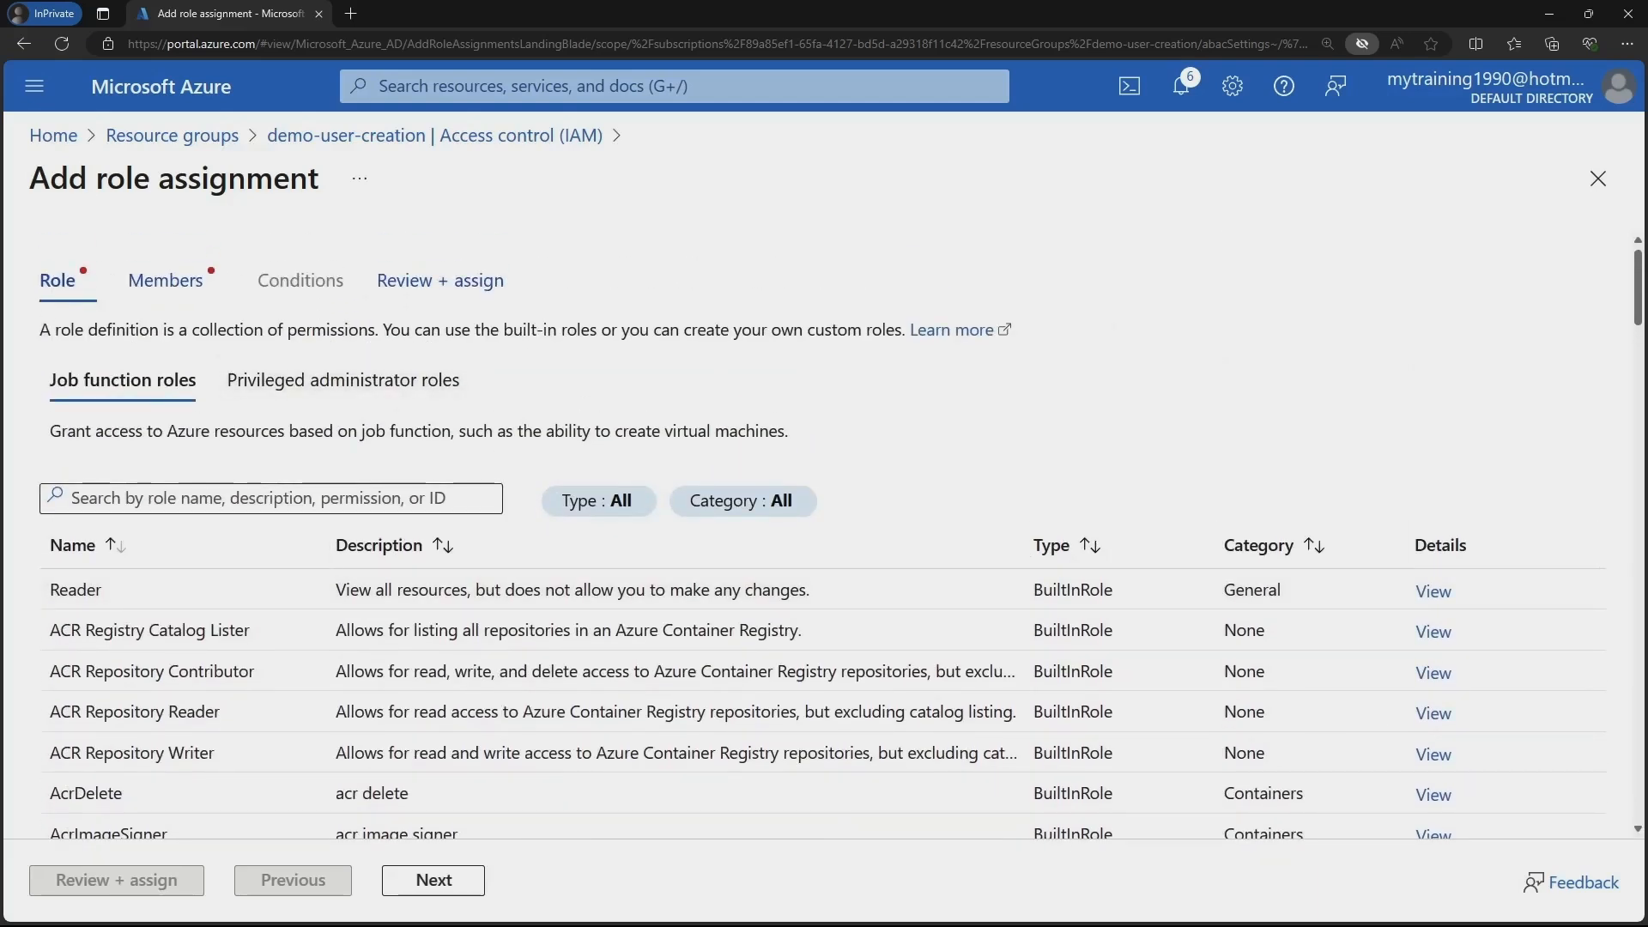
click(271, 498)
text(virt)
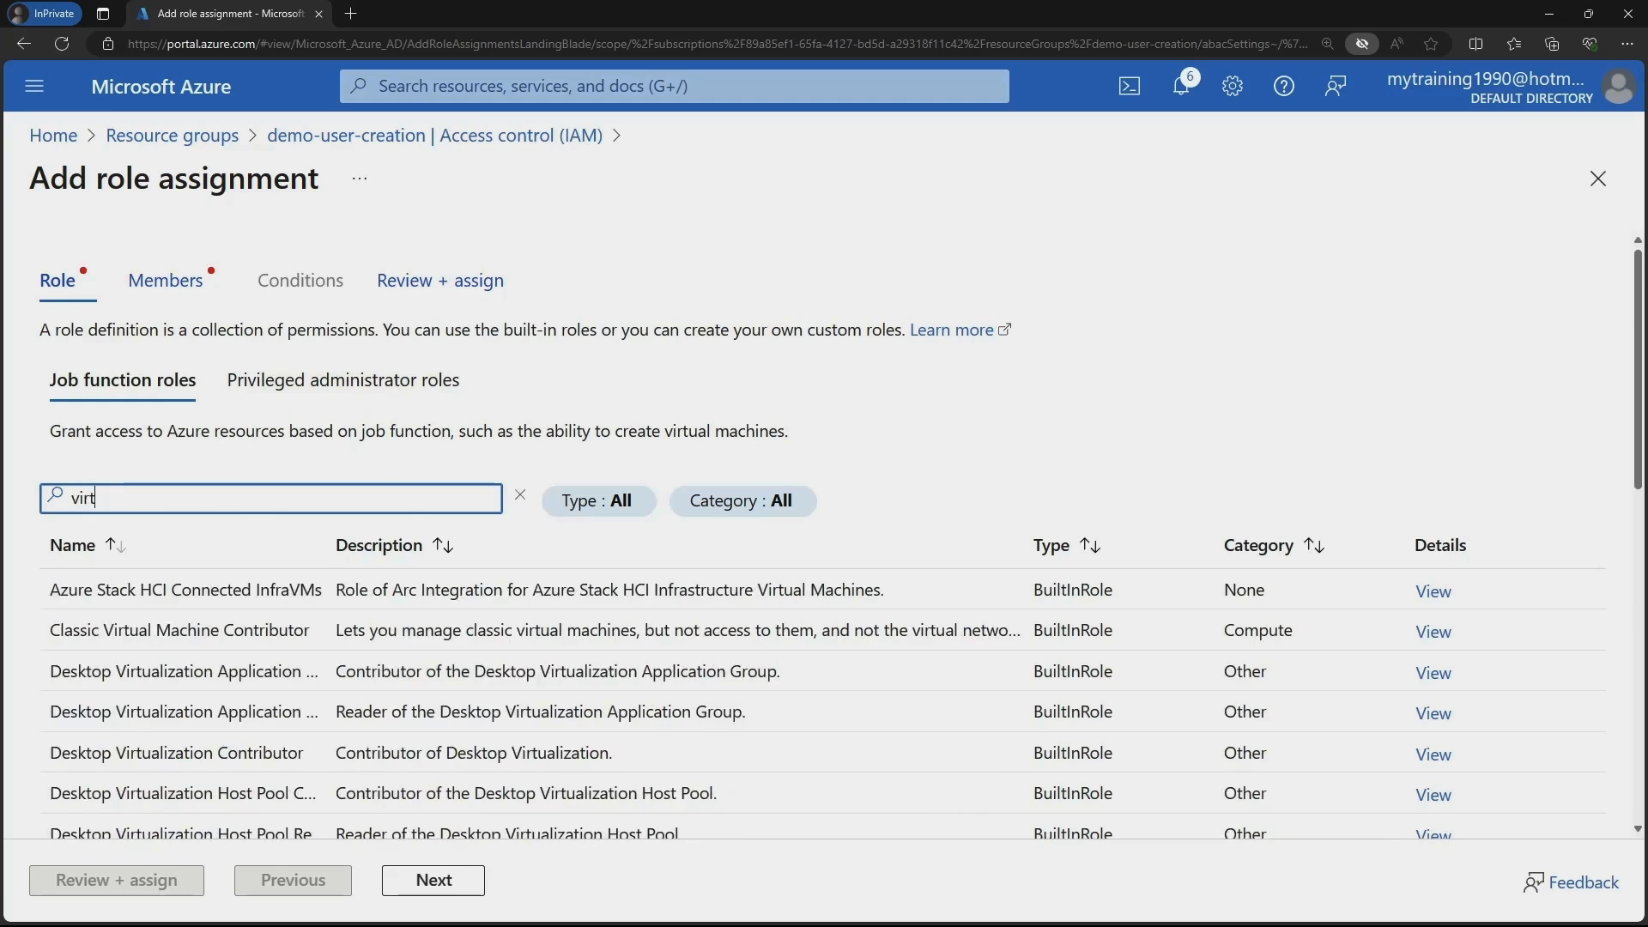
text(ual)
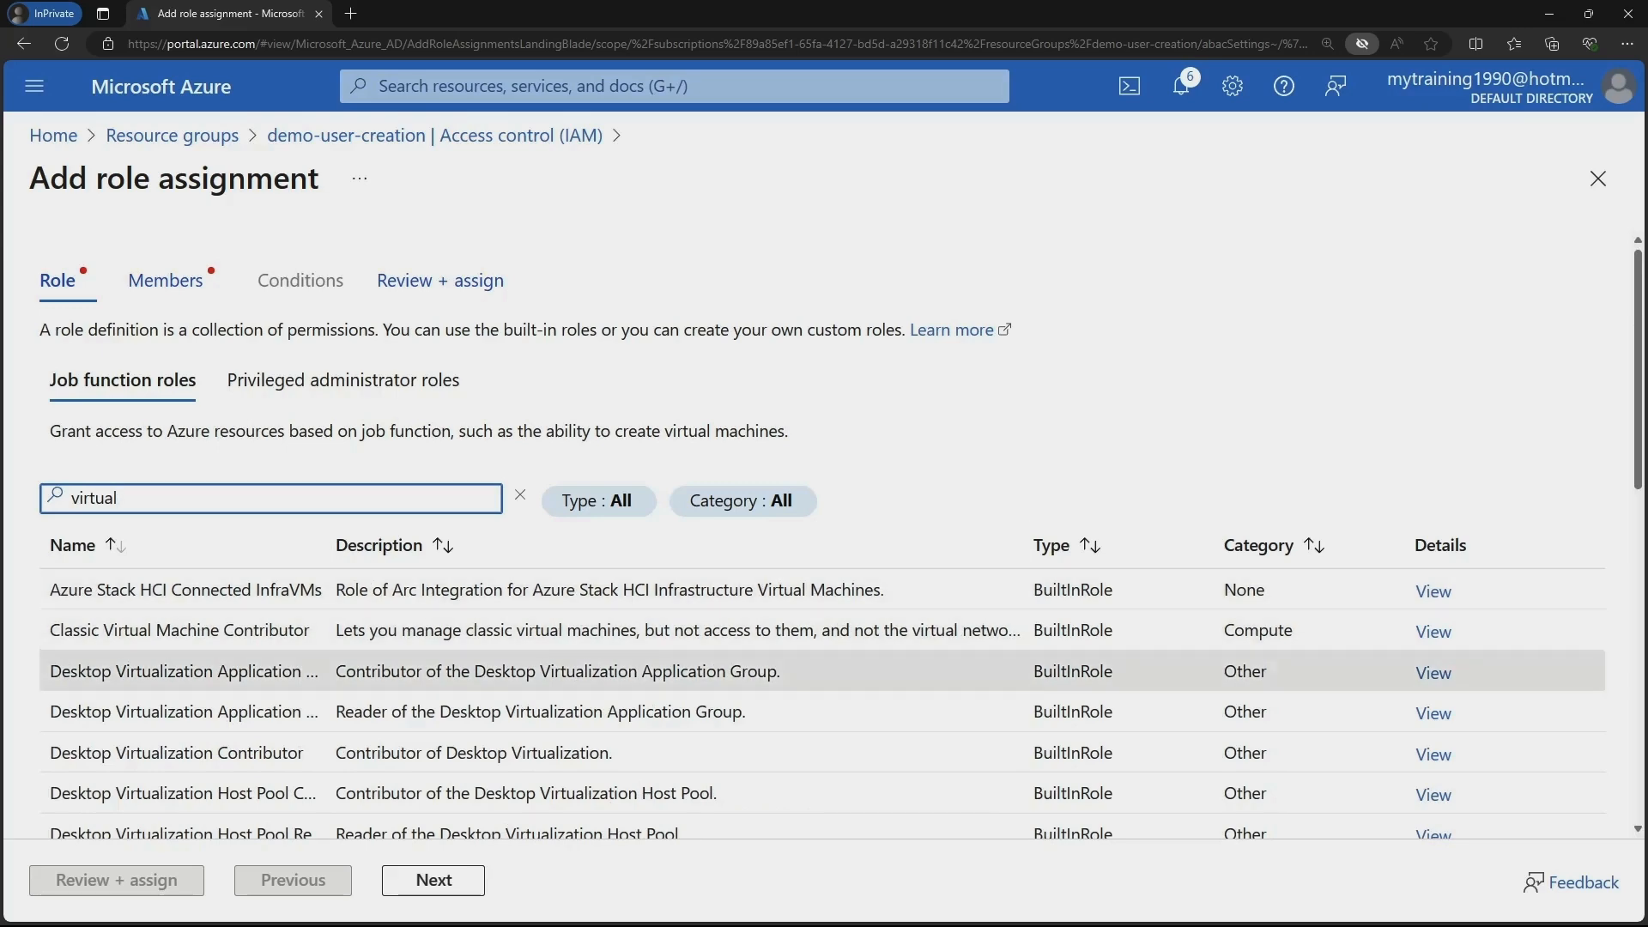
scroll(822, 529, down, 8)
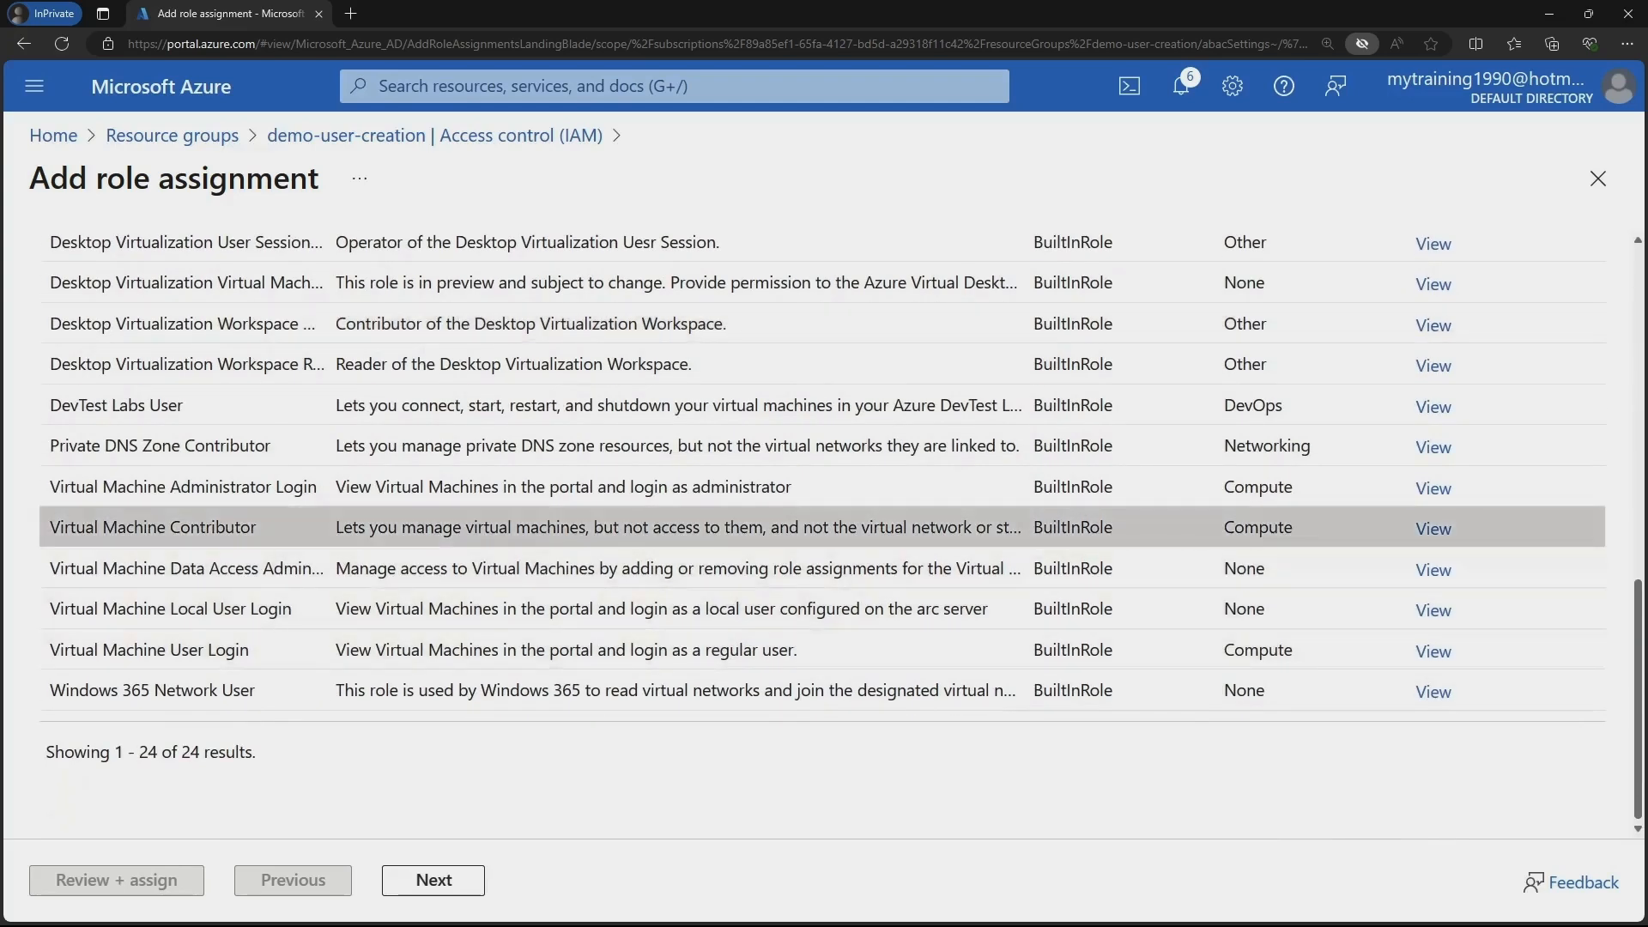
scroll(823, 529, up, 8)
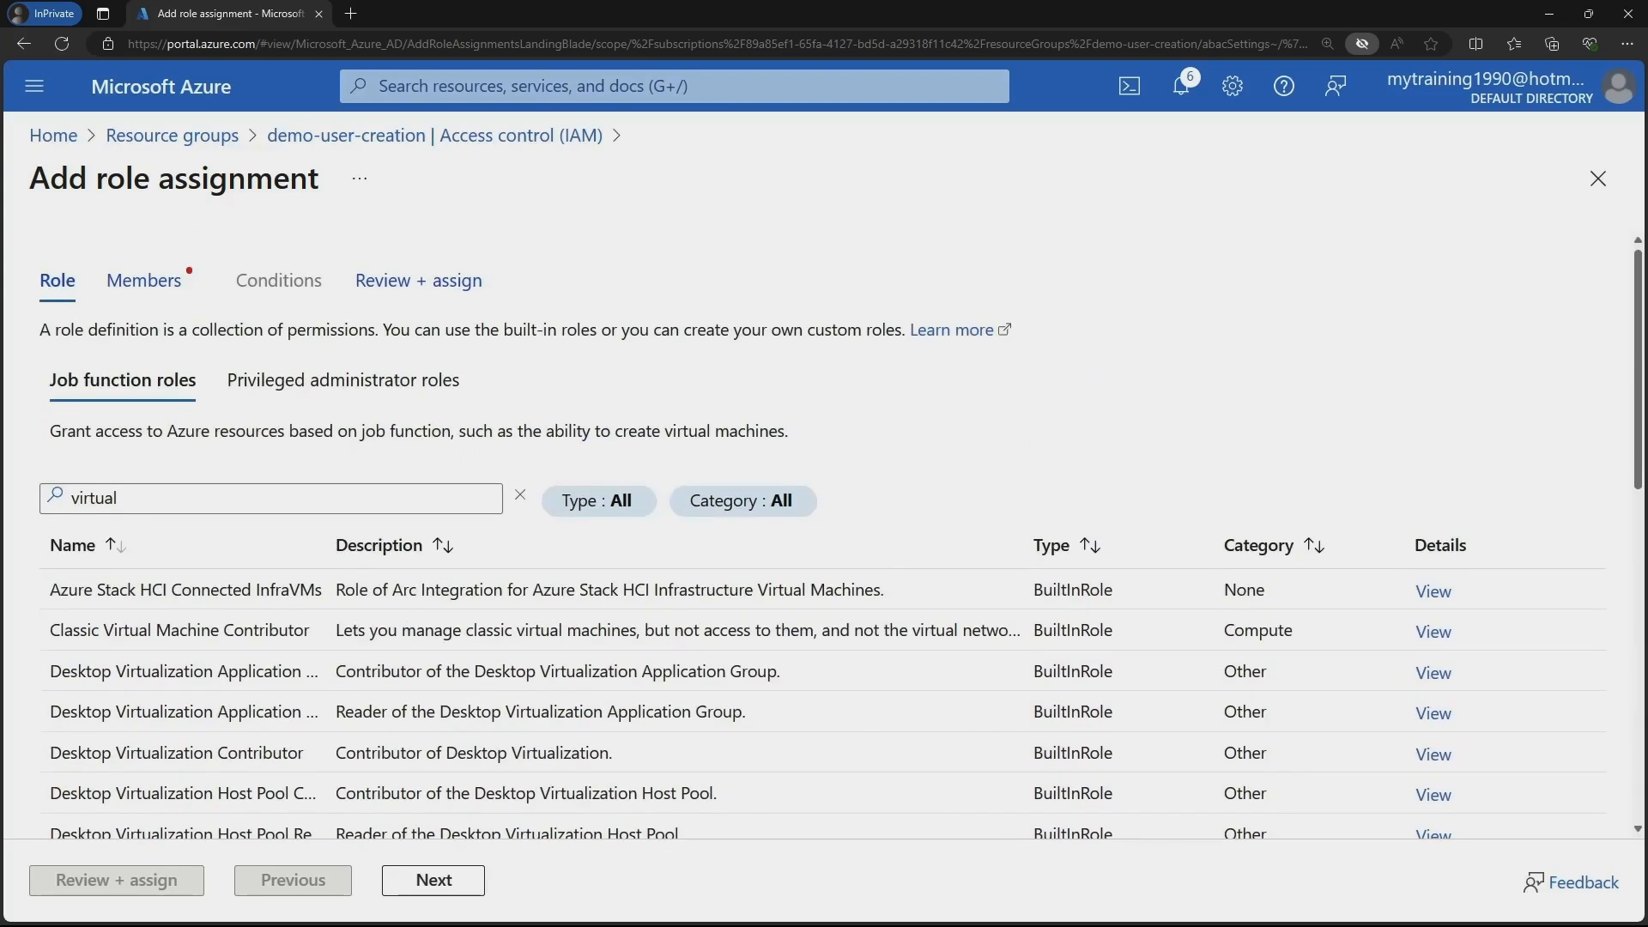
Add user02 as the member of the role assignment and complete the assignment on the demo-user-creation resource group
click(434, 880)
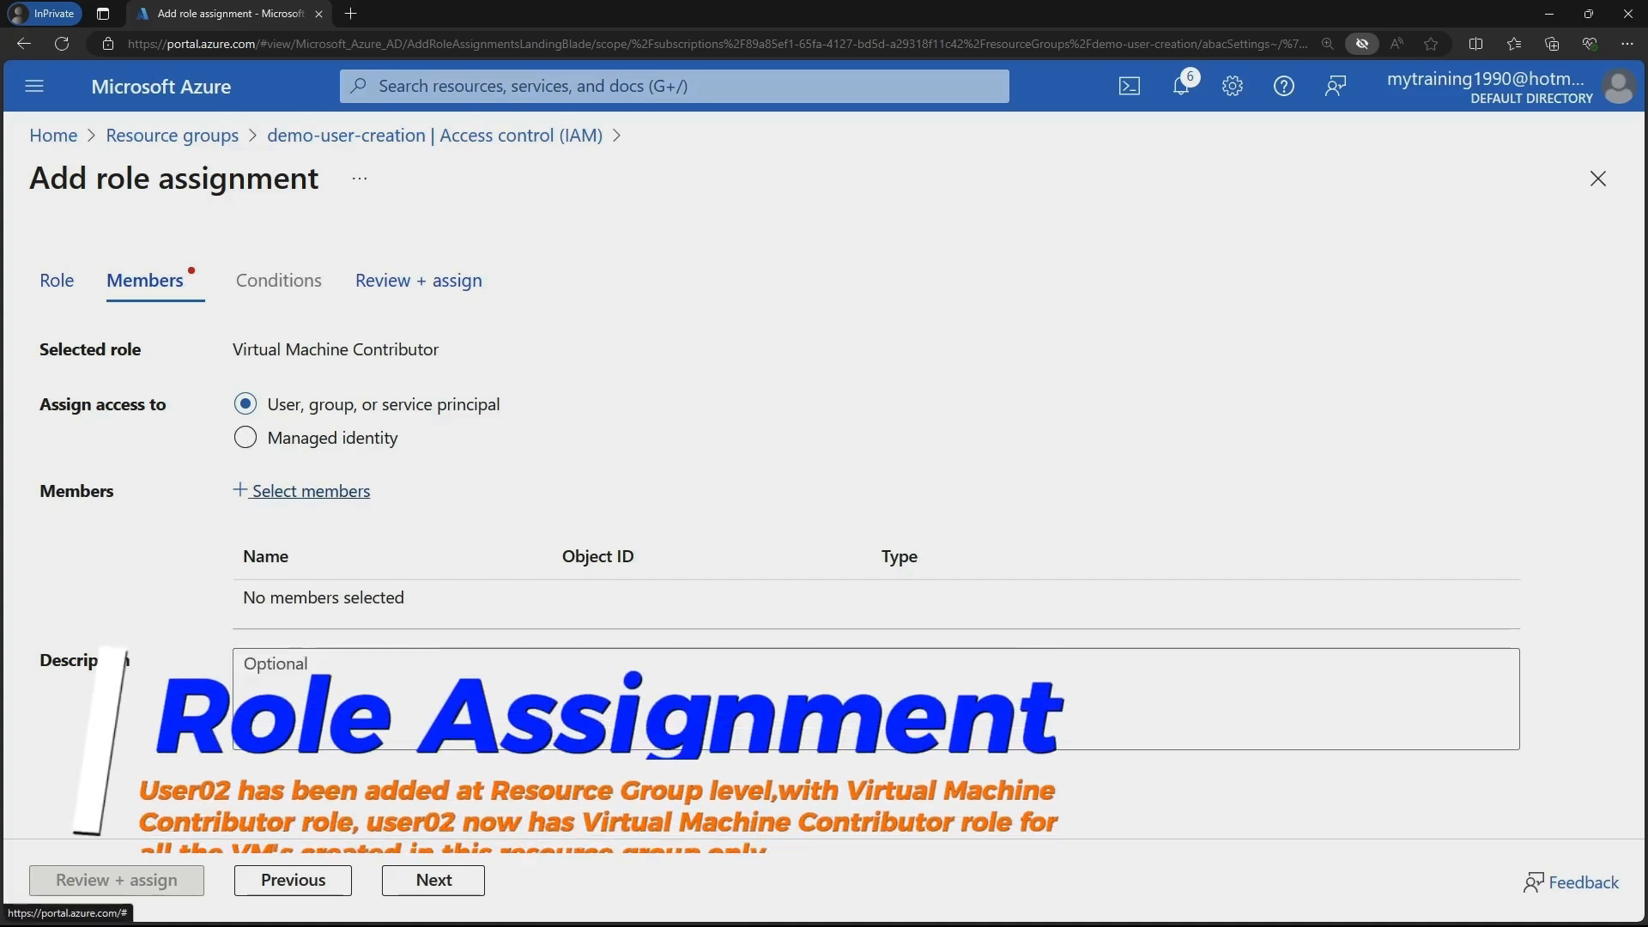
click(310, 491)
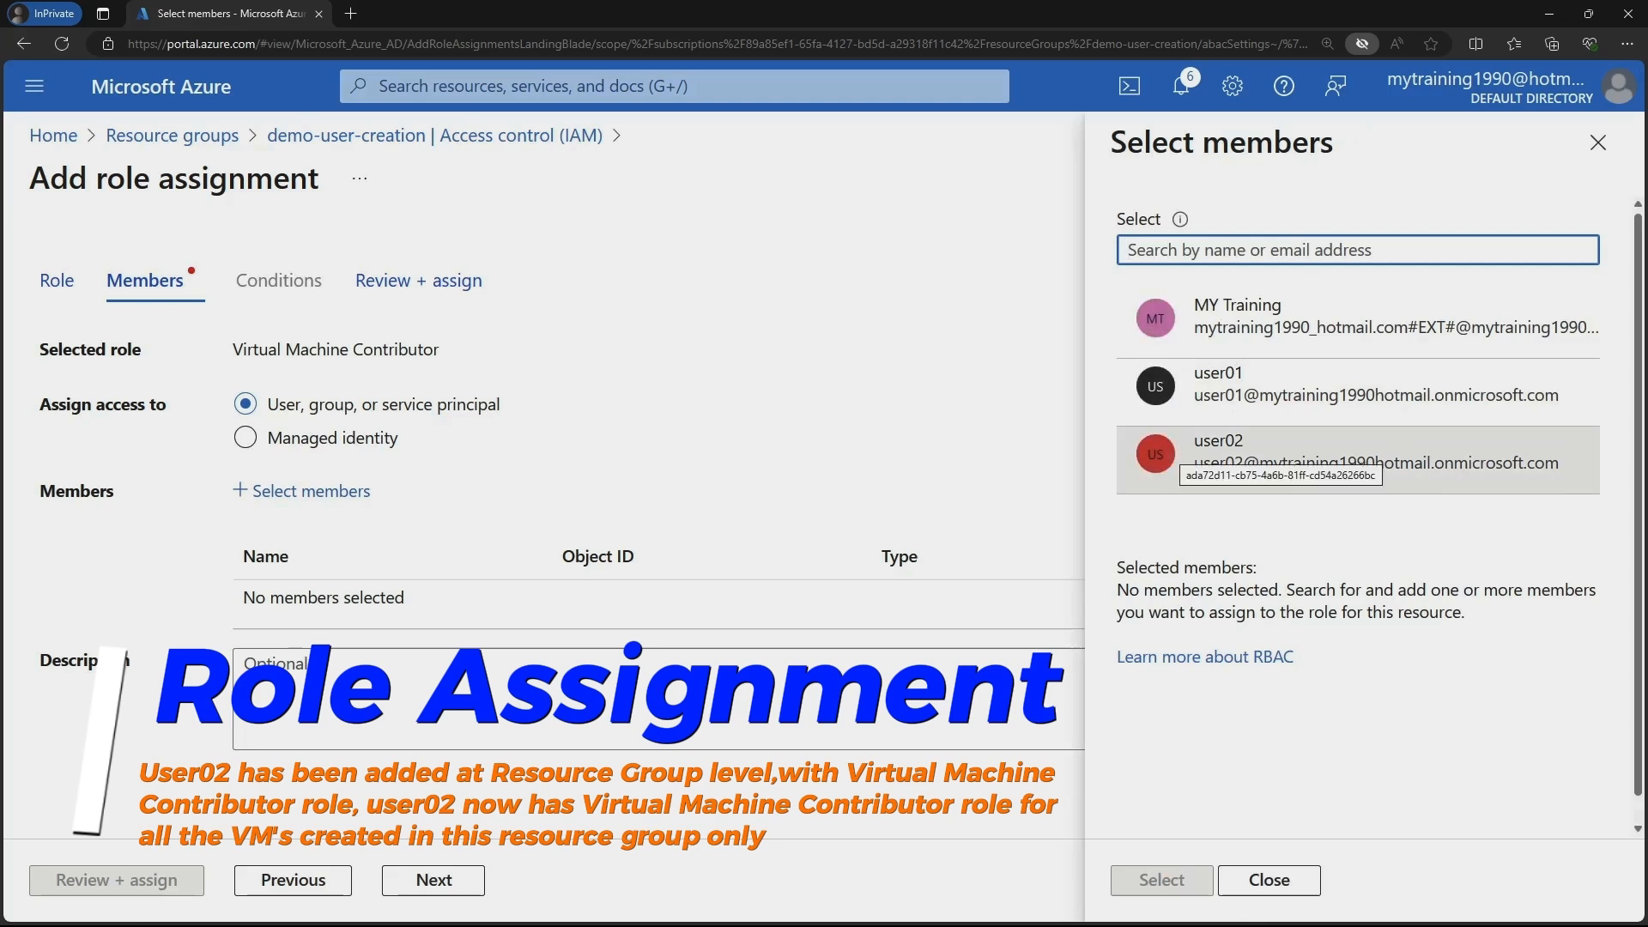
click(1218, 446)
click(1161, 880)
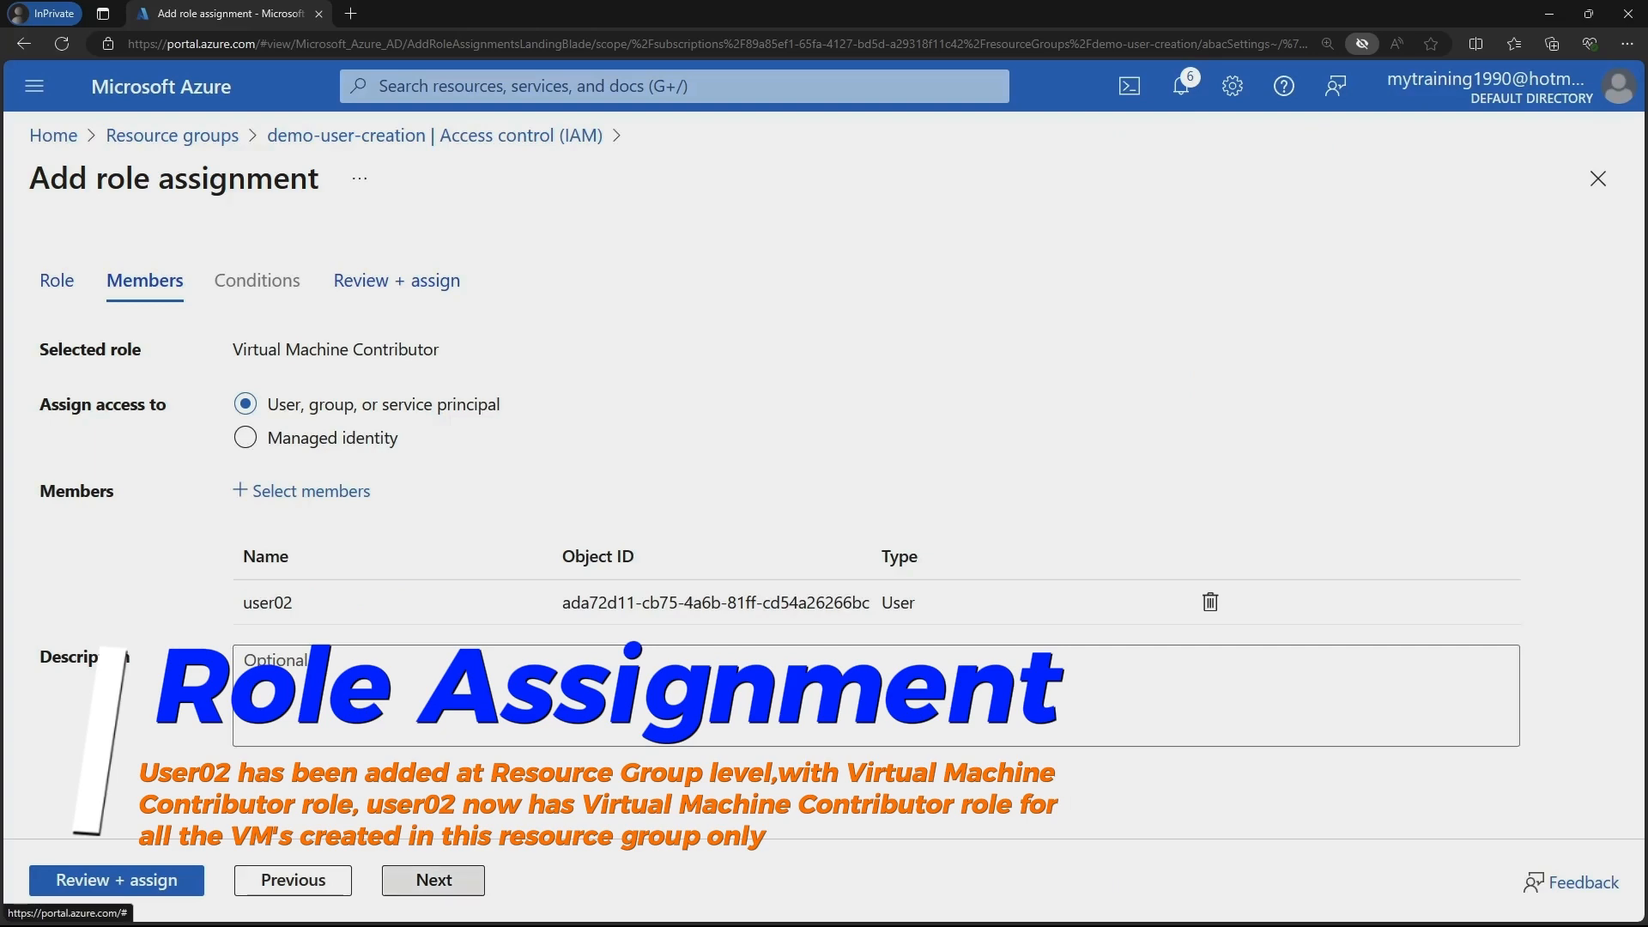
click(433, 881)
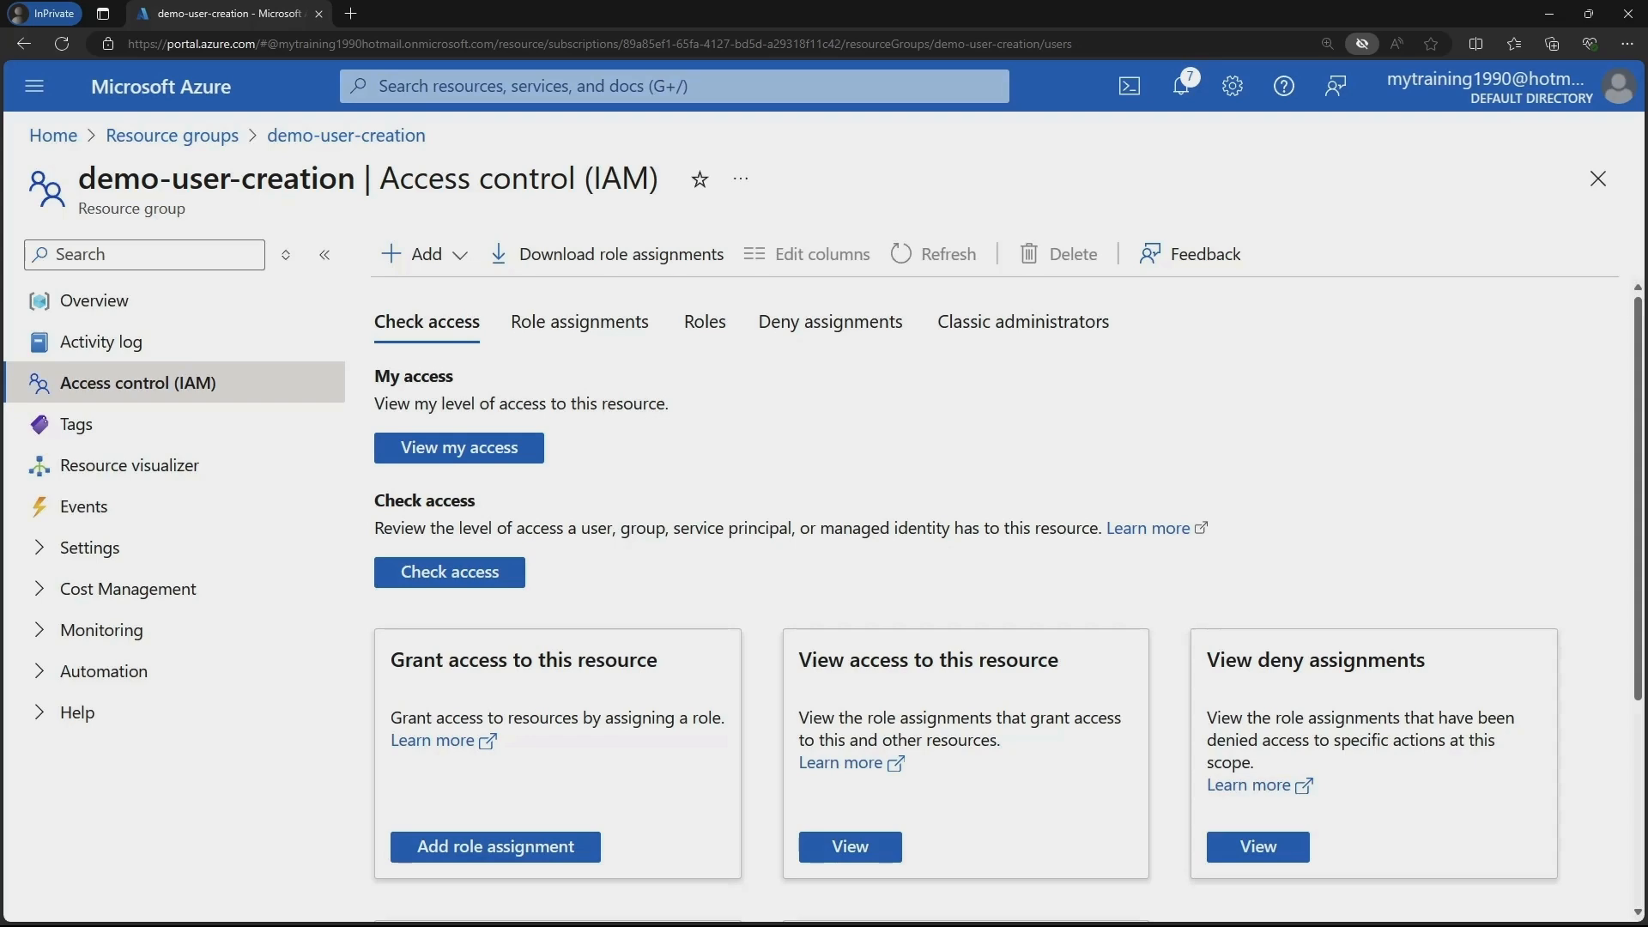
Switch to user02's Firefox window and start creating an Azure virtual machine from the Virtual machines service
click(271, 906)
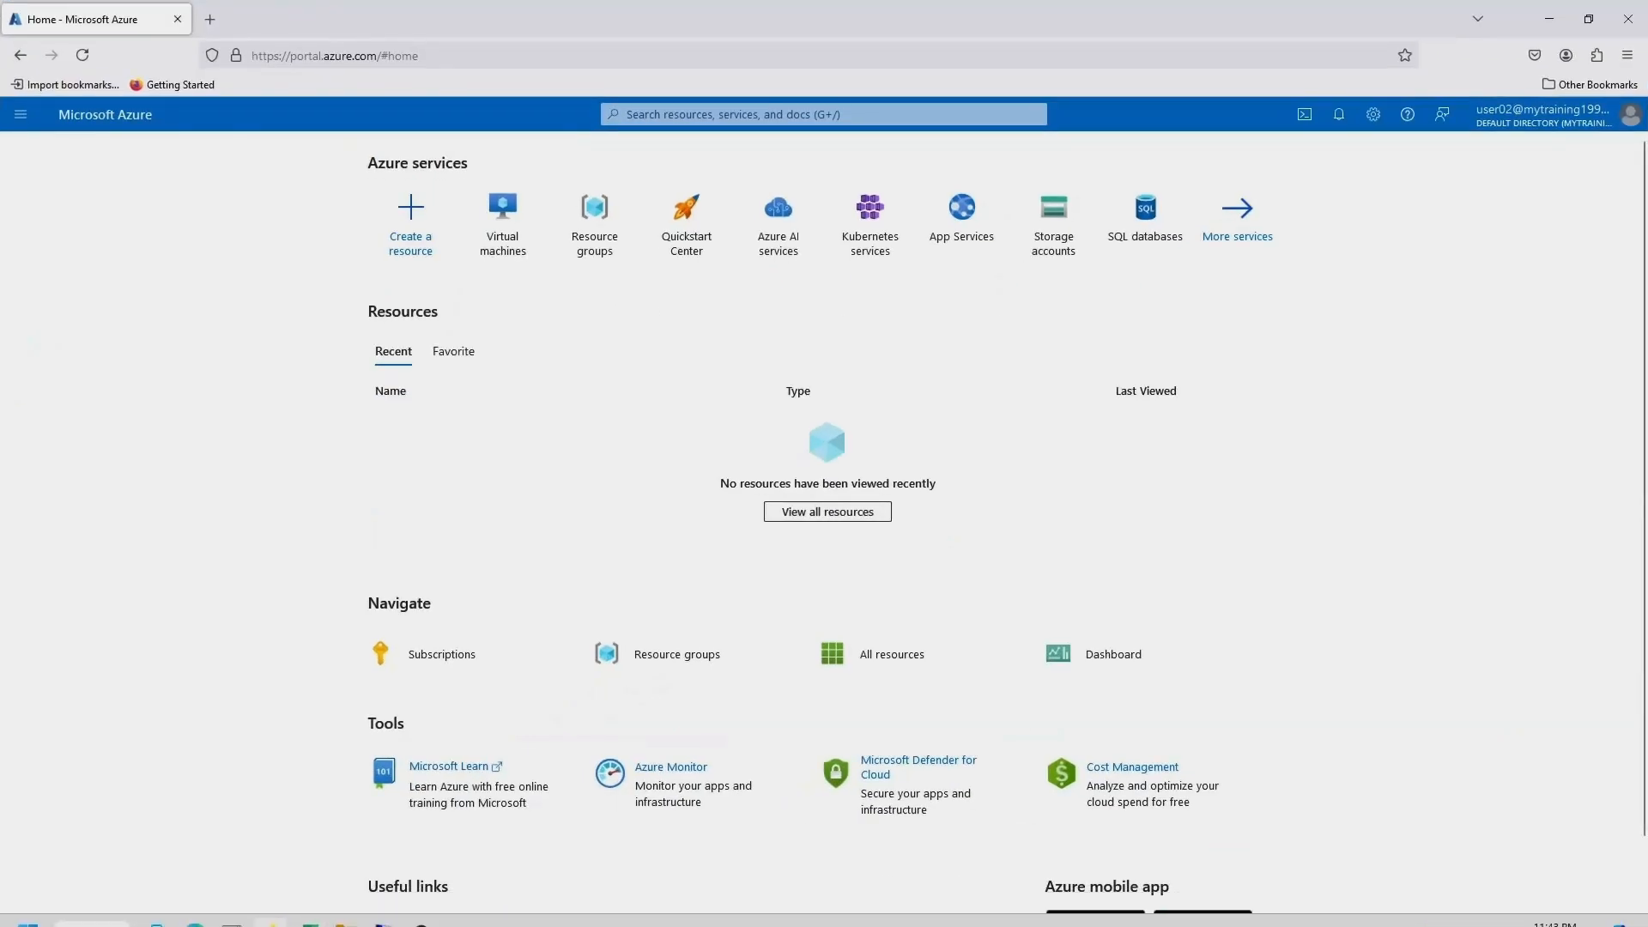
click(503, 214)
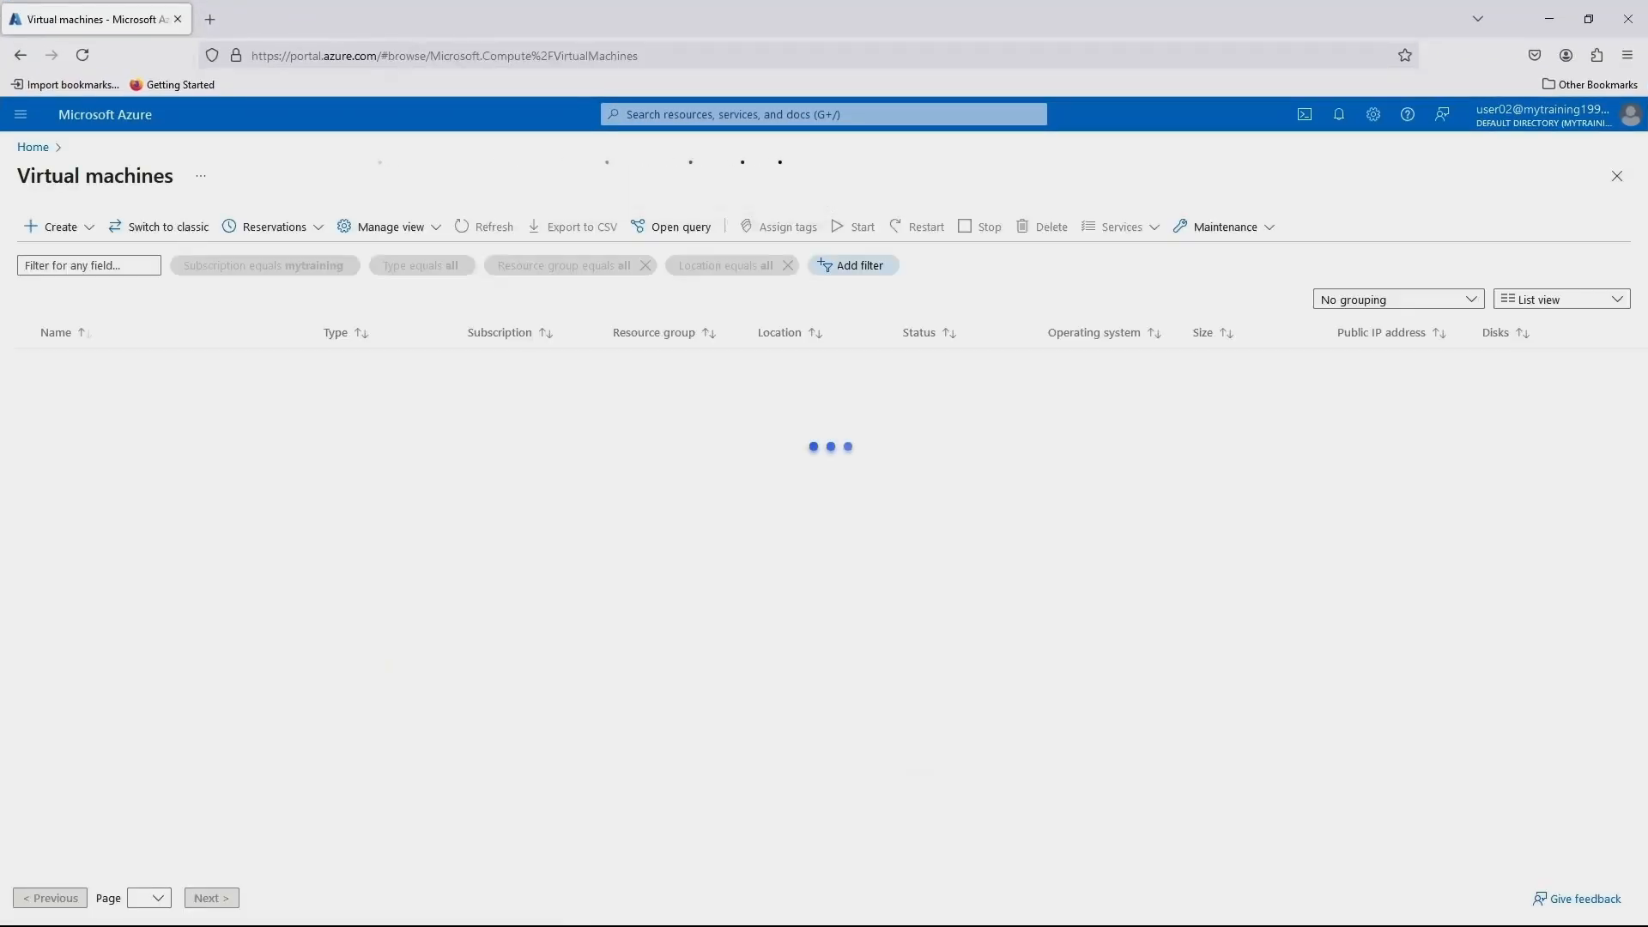
click(824, 592)
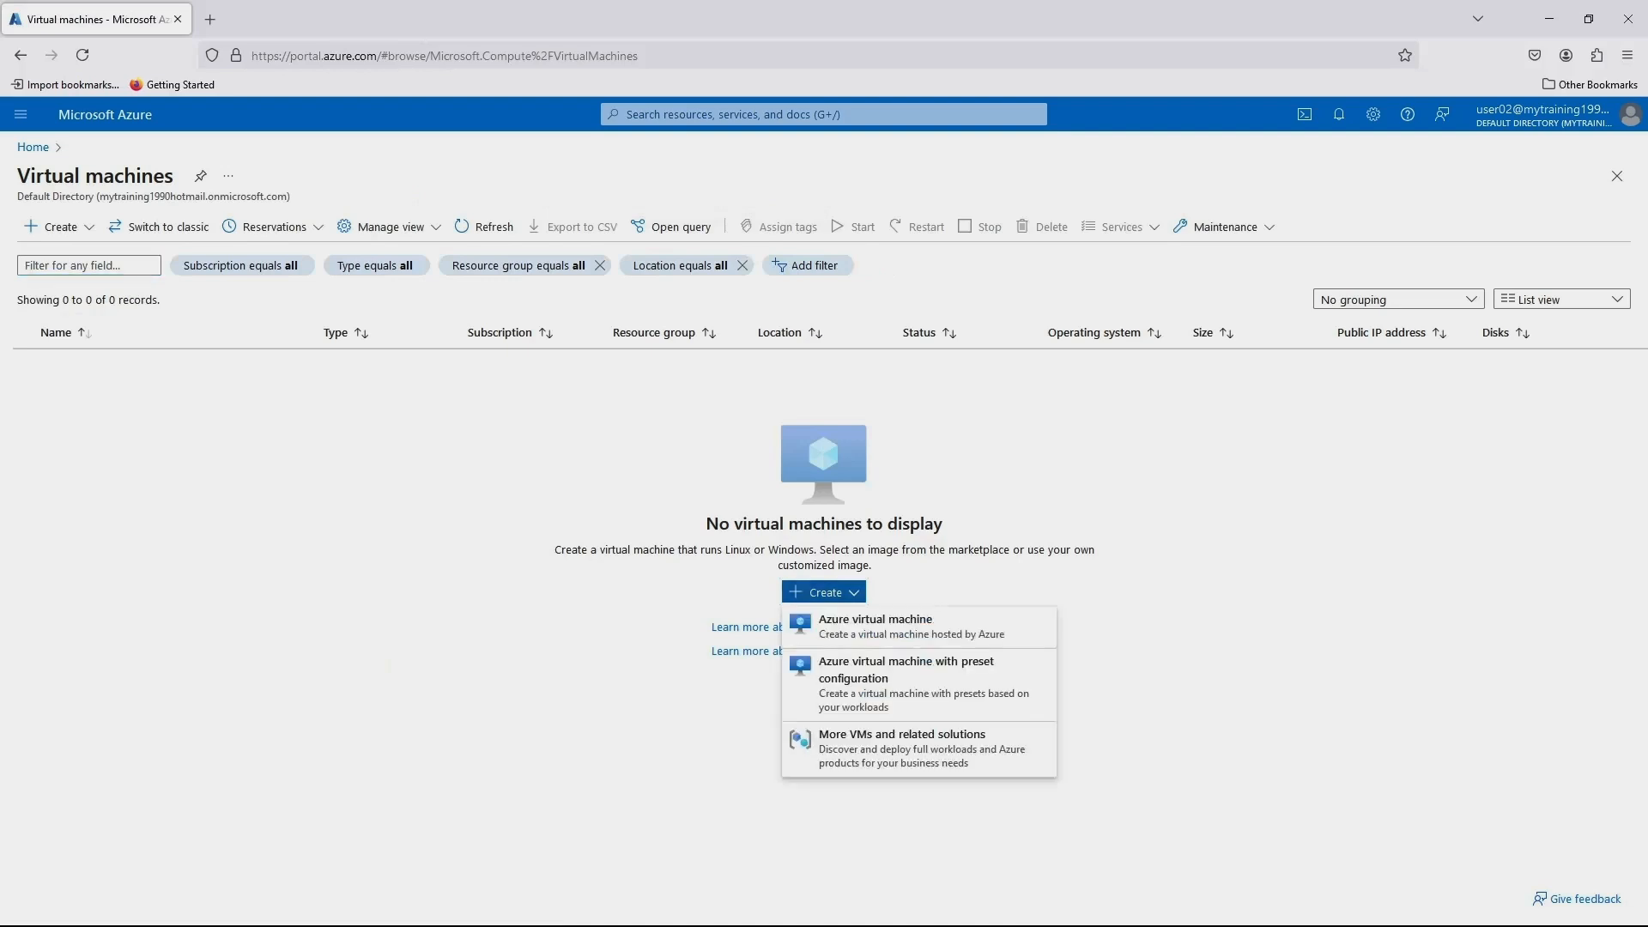
click(875, 625)
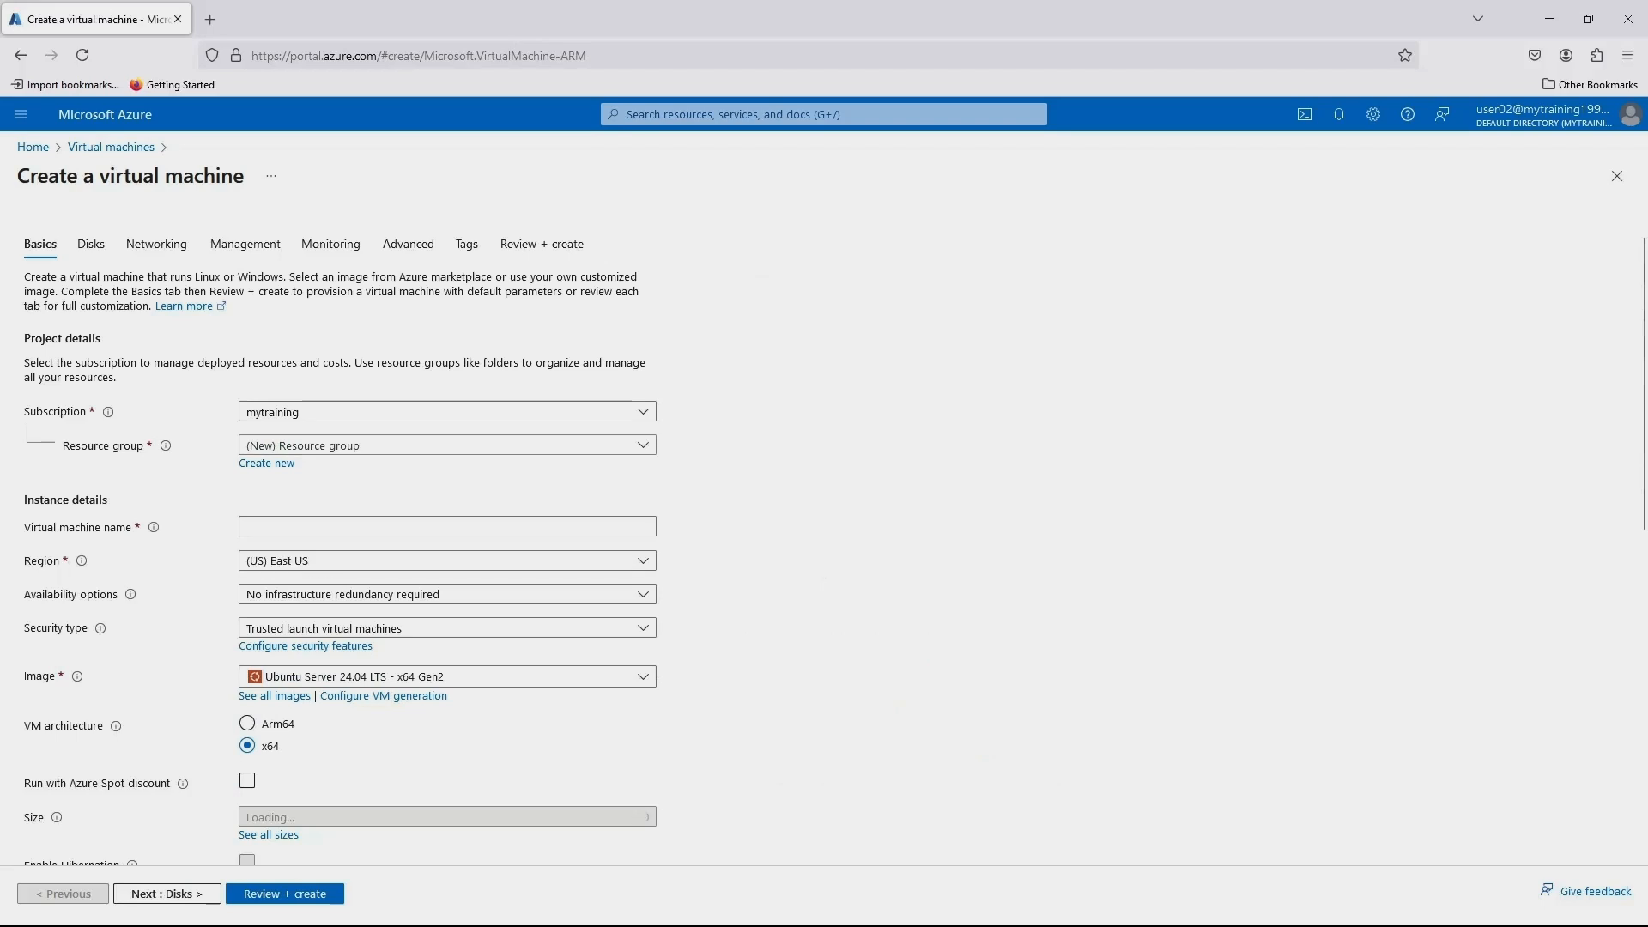
Choose the demo-user-creation resource group for the new virtual machine and name the machine vm01
scroll(640, 412, up, 1)
click(639, 446)
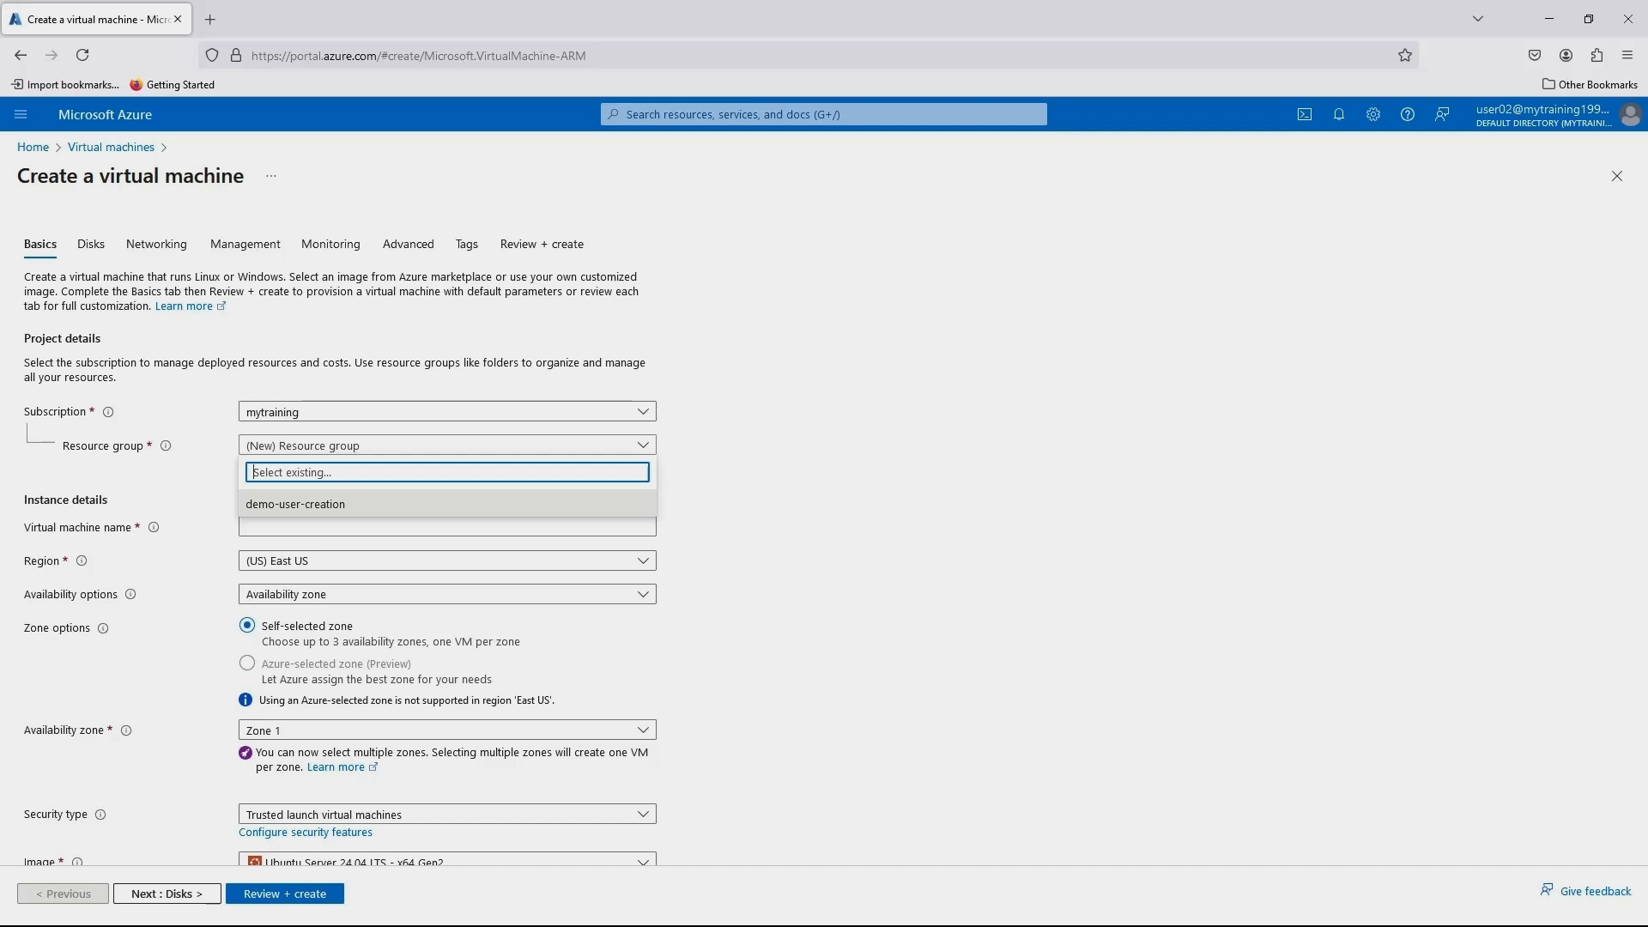
click(295, 504)
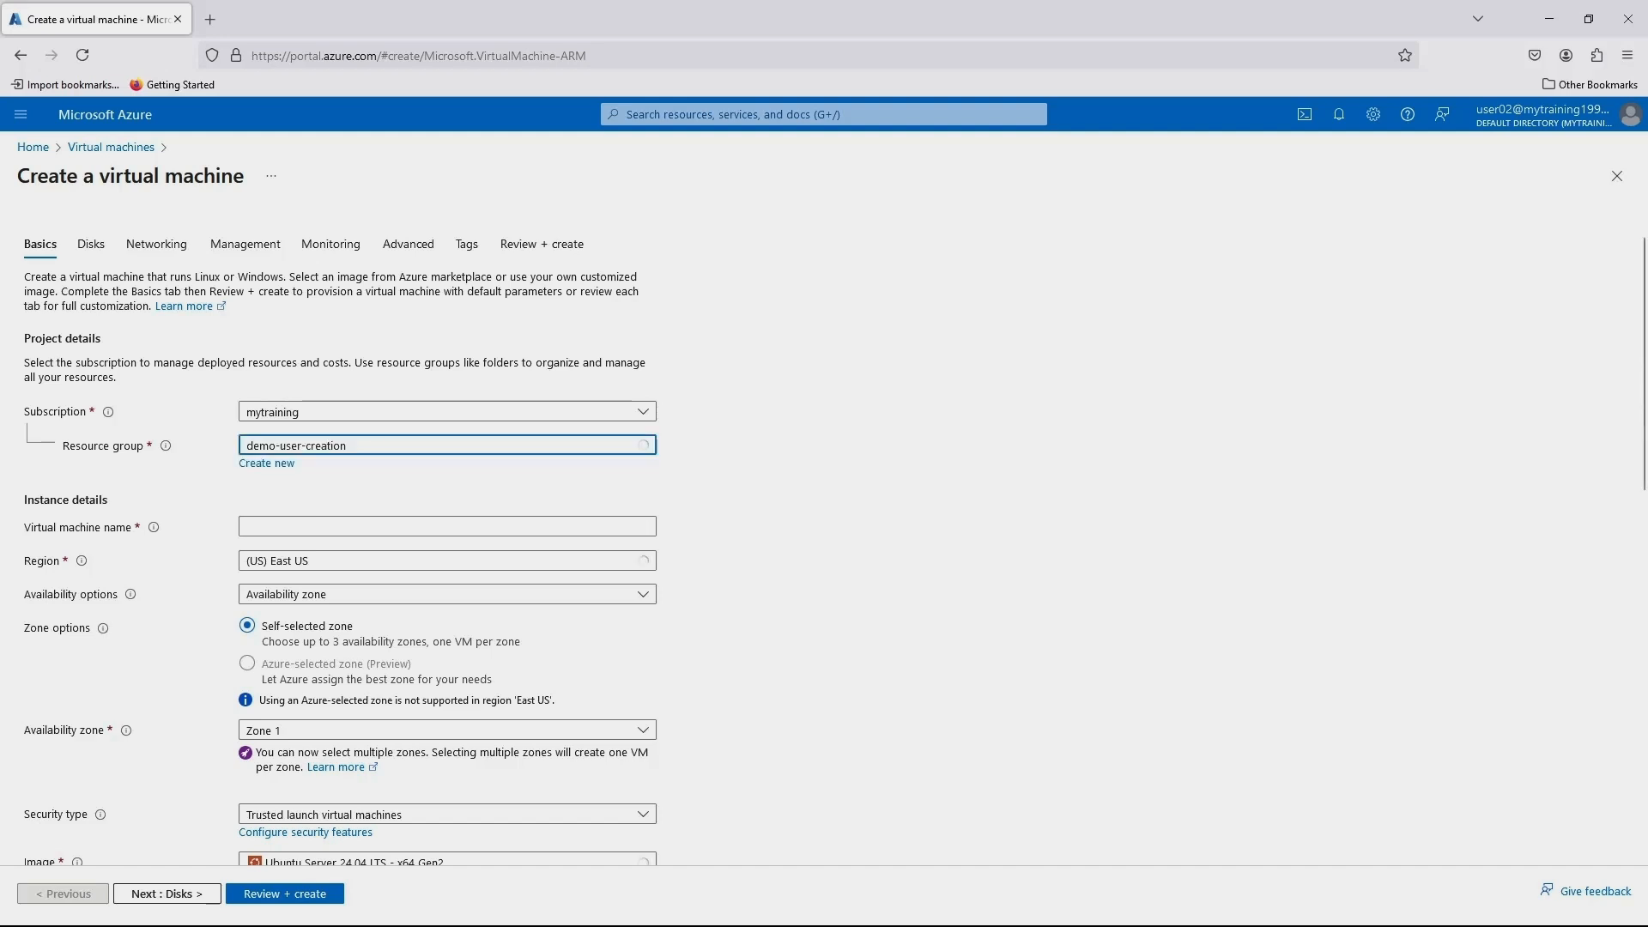
scroll(447, 546, down, 2)
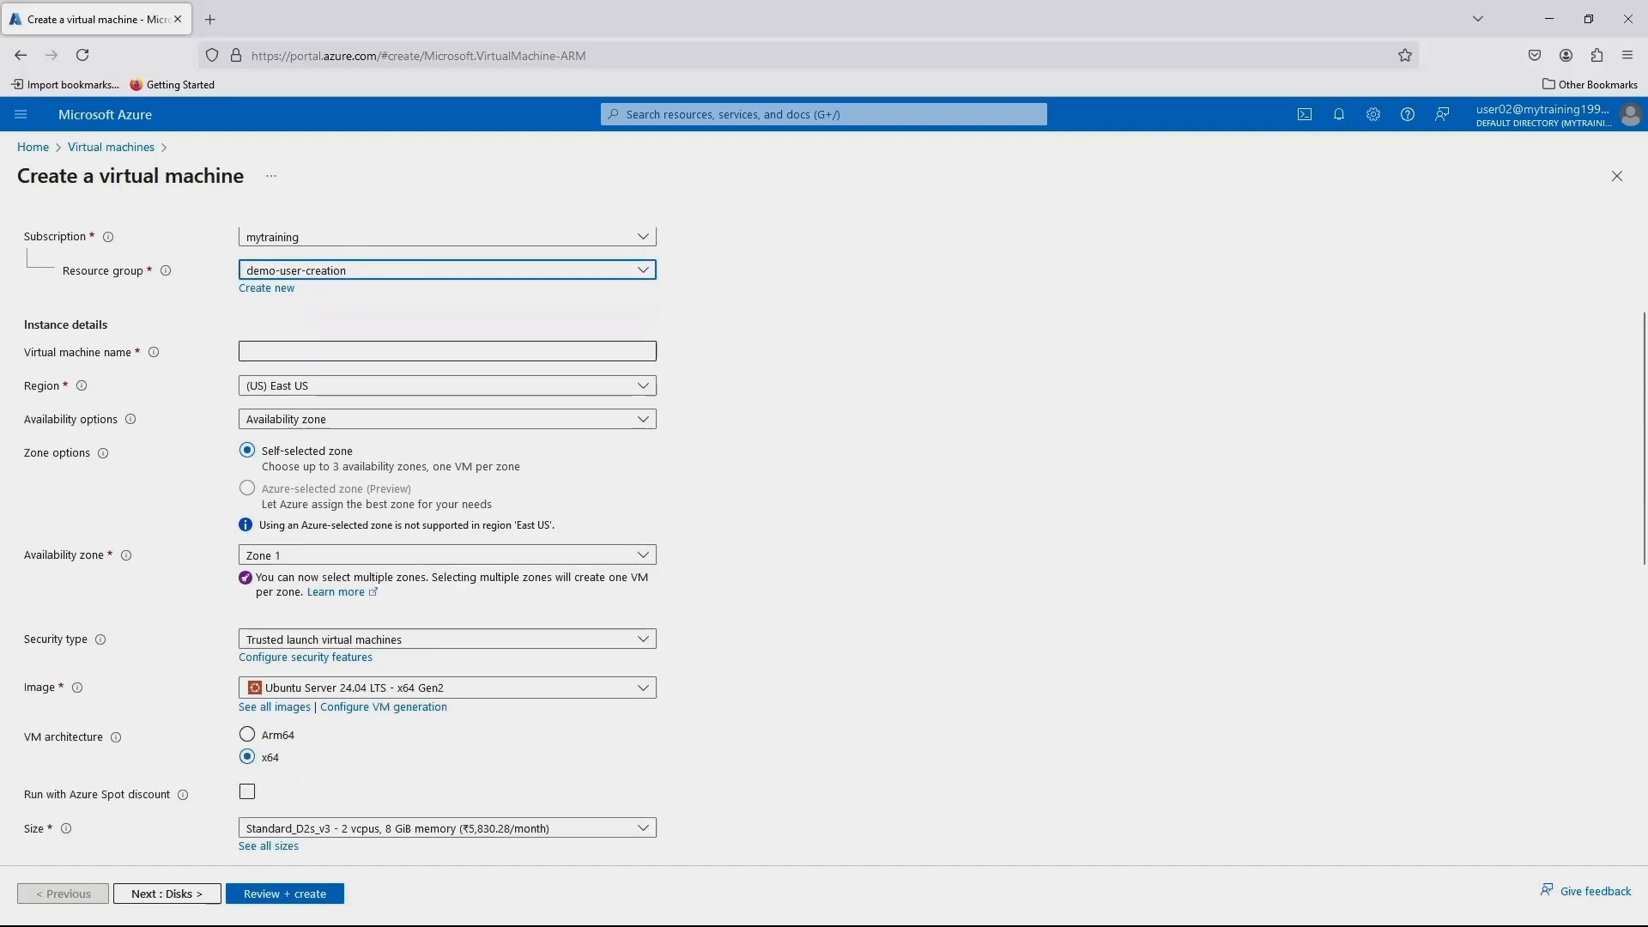
click(447, 351)
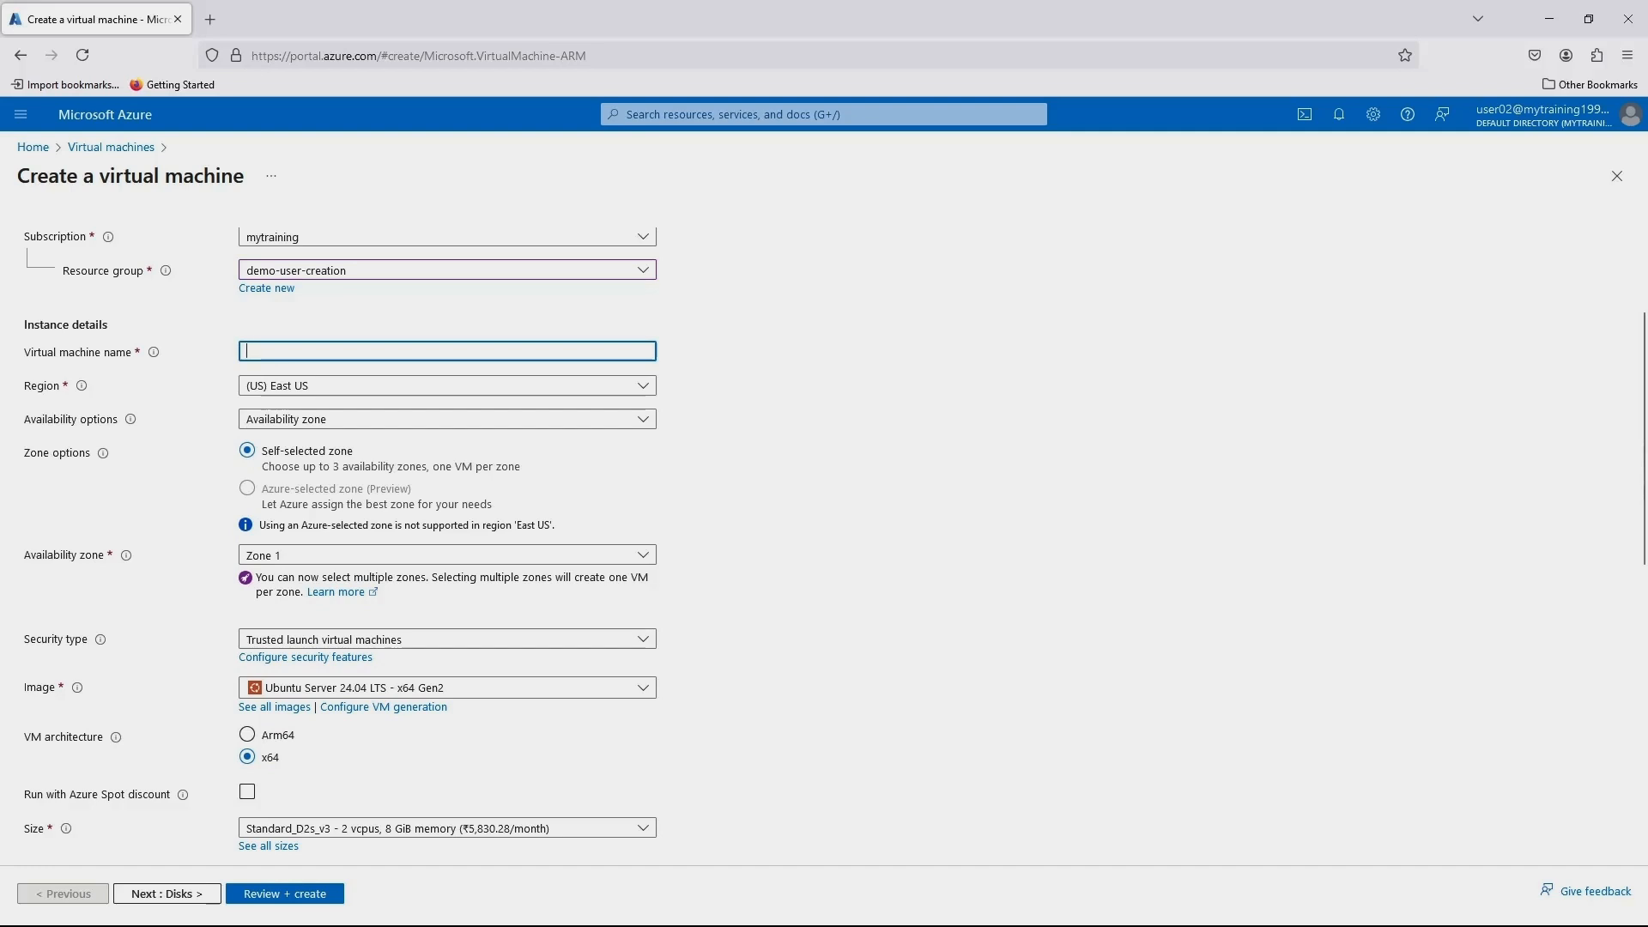
text(vm01)
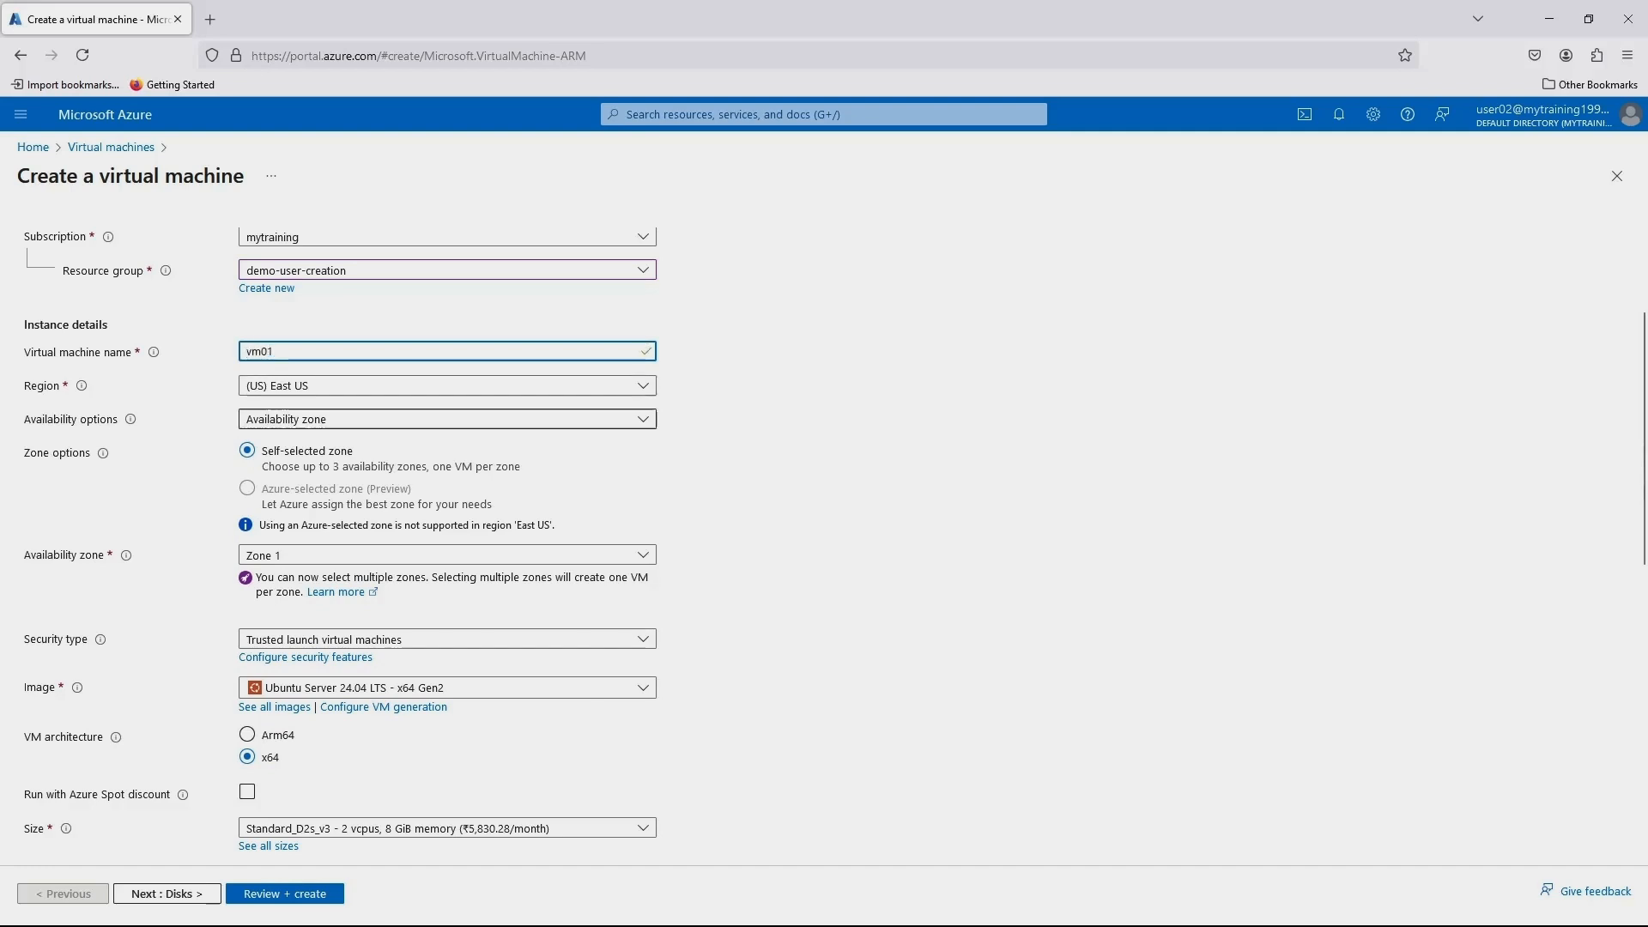
Set vm01's availability to No infrastructure redundancy required and its security type to Standard, keeping the Standard_D2s_v3 size
click(515, 419)
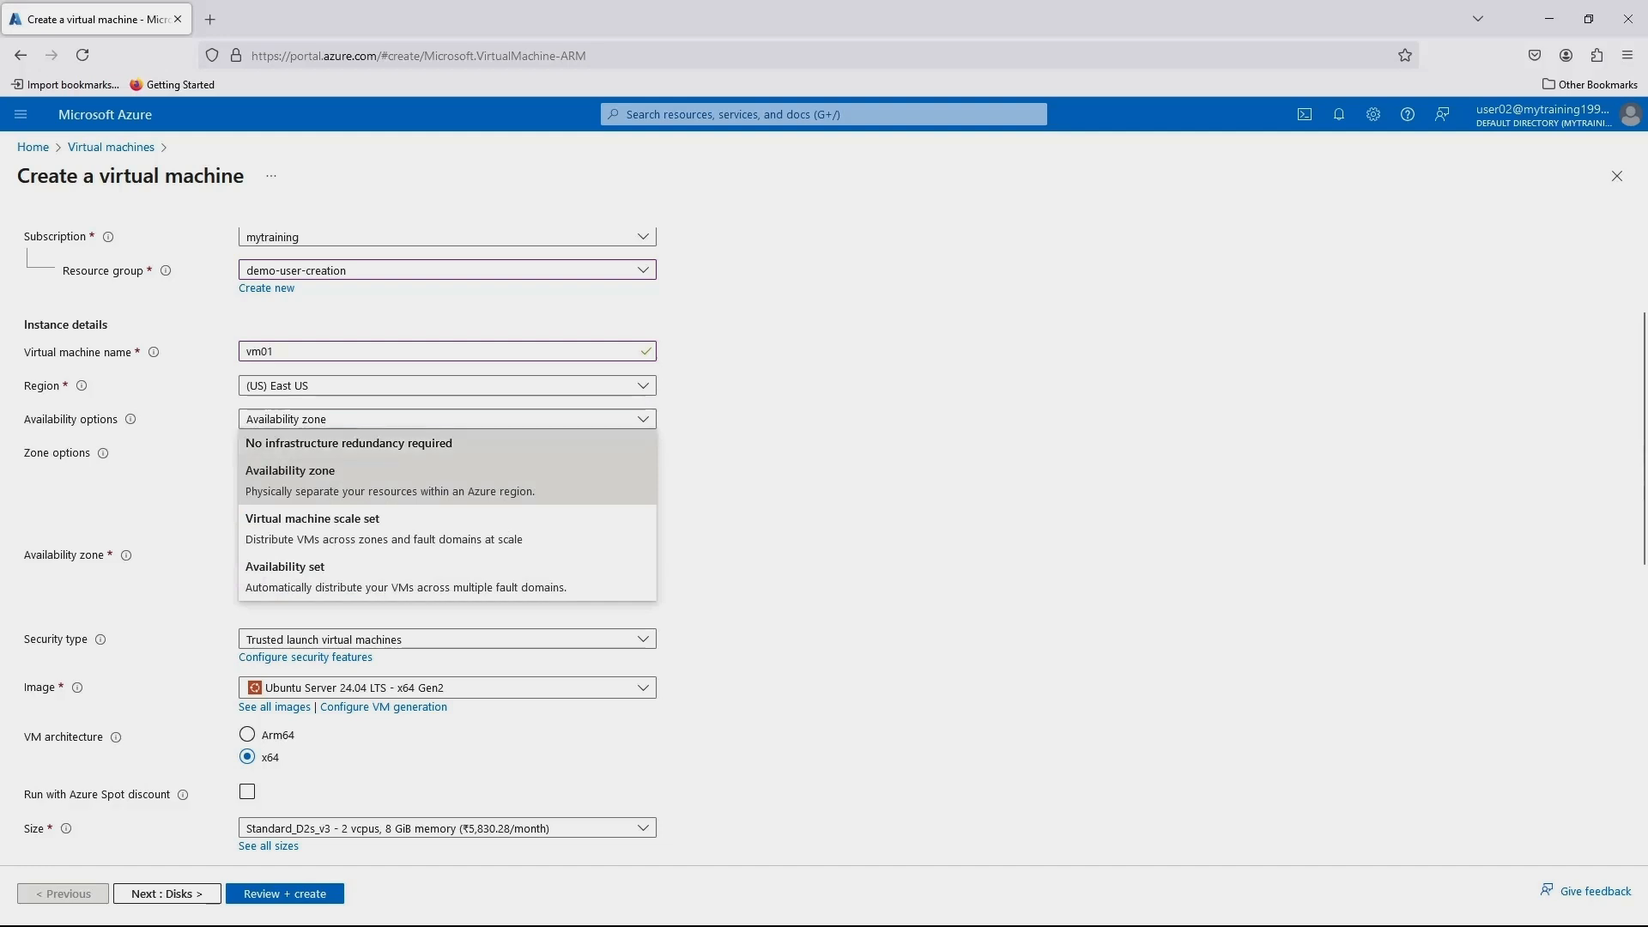
click(447, 443)
scroll(447, 546, down, 1)
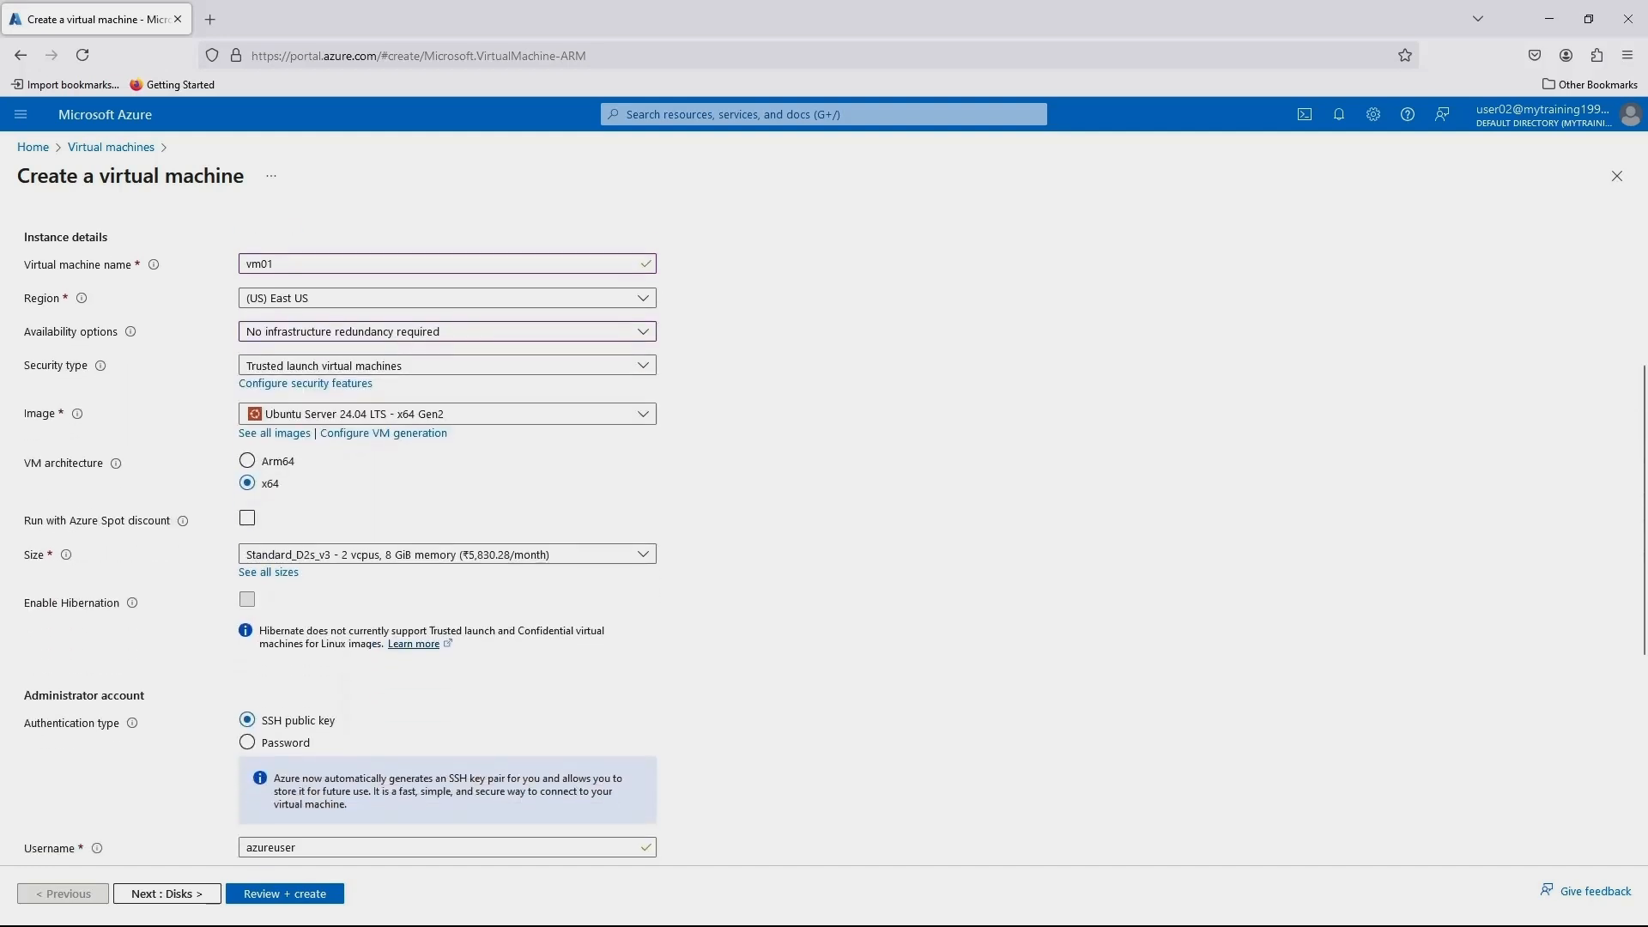
click(447, 365)
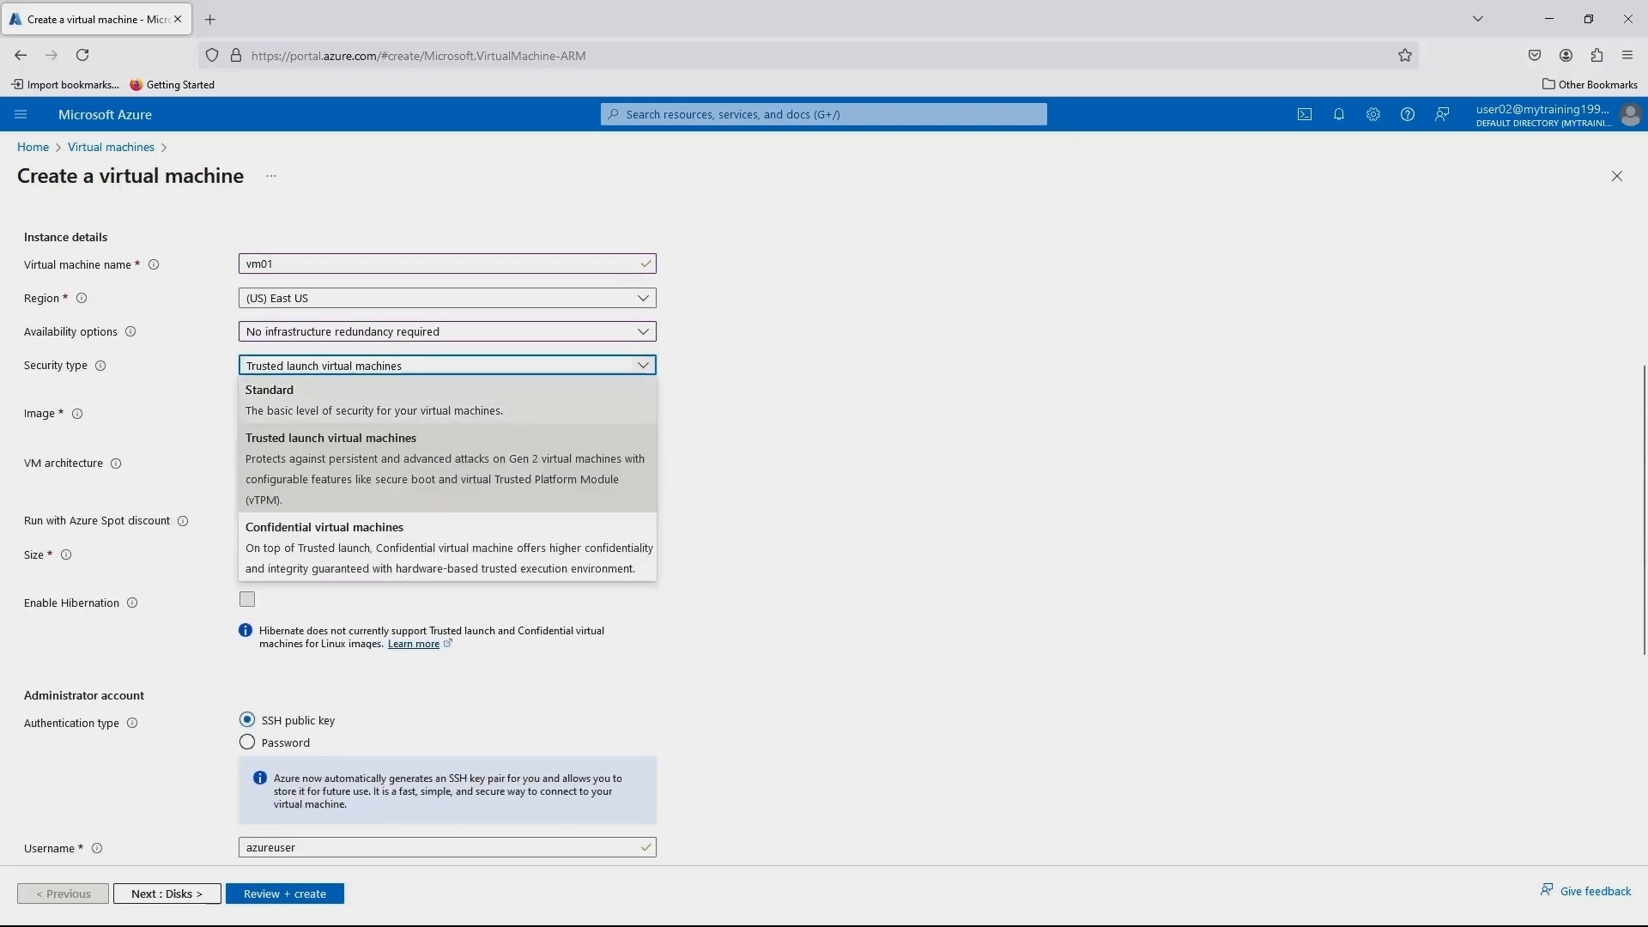
click(393, 401)
scroll(448, 546, down, 2)
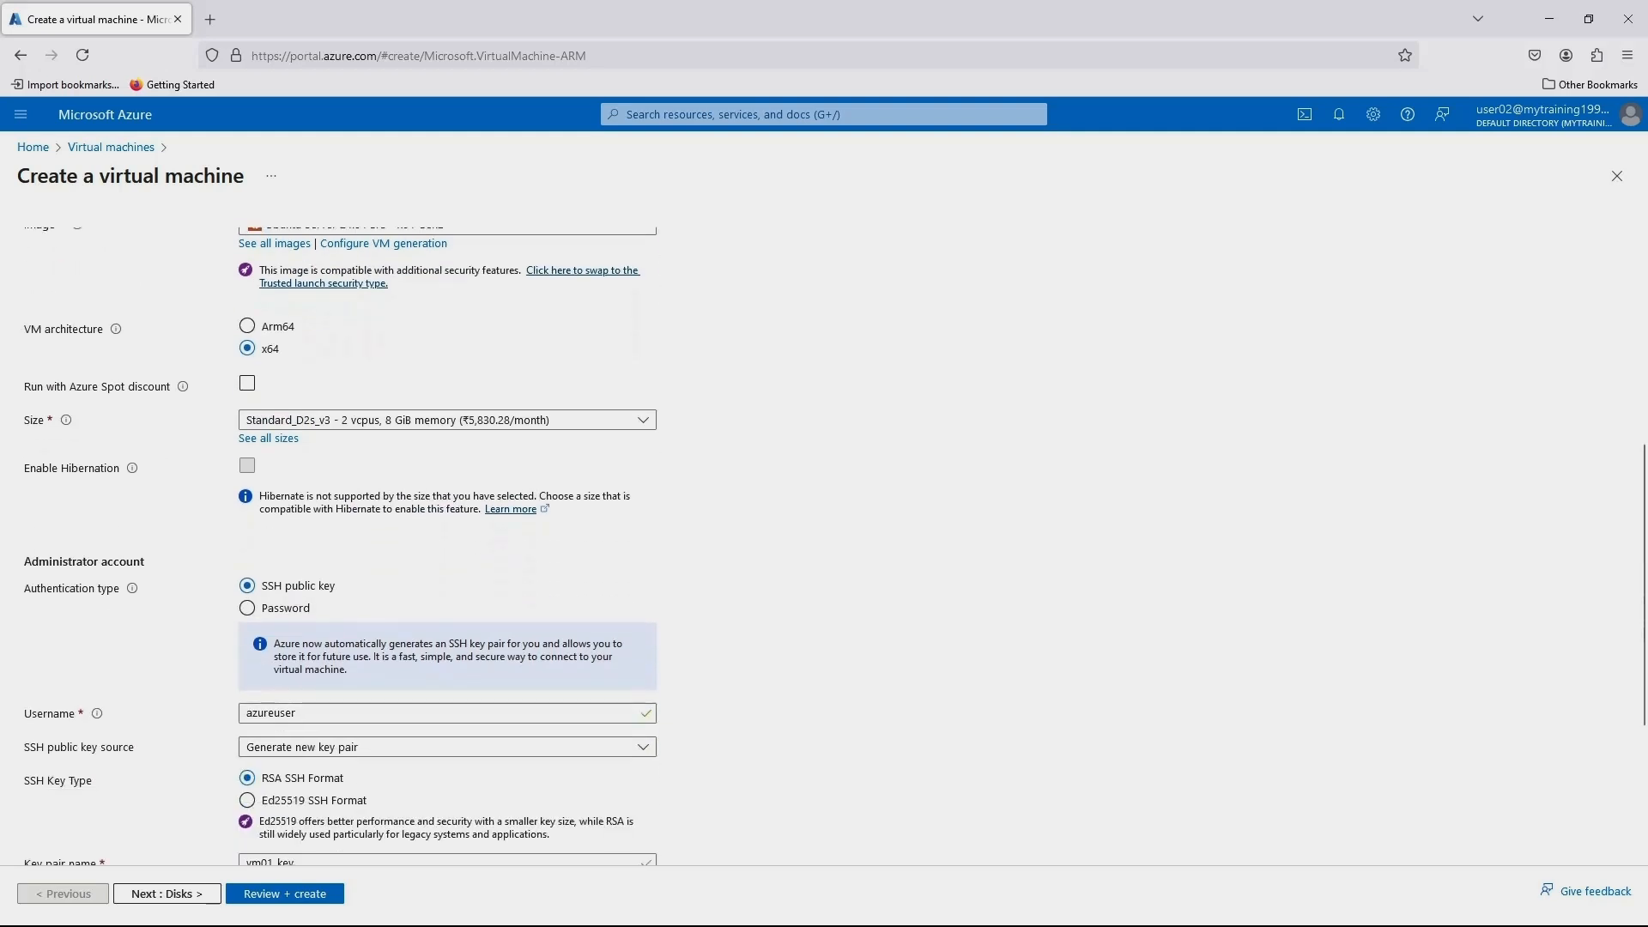
scroll(340, 546, down, 1)
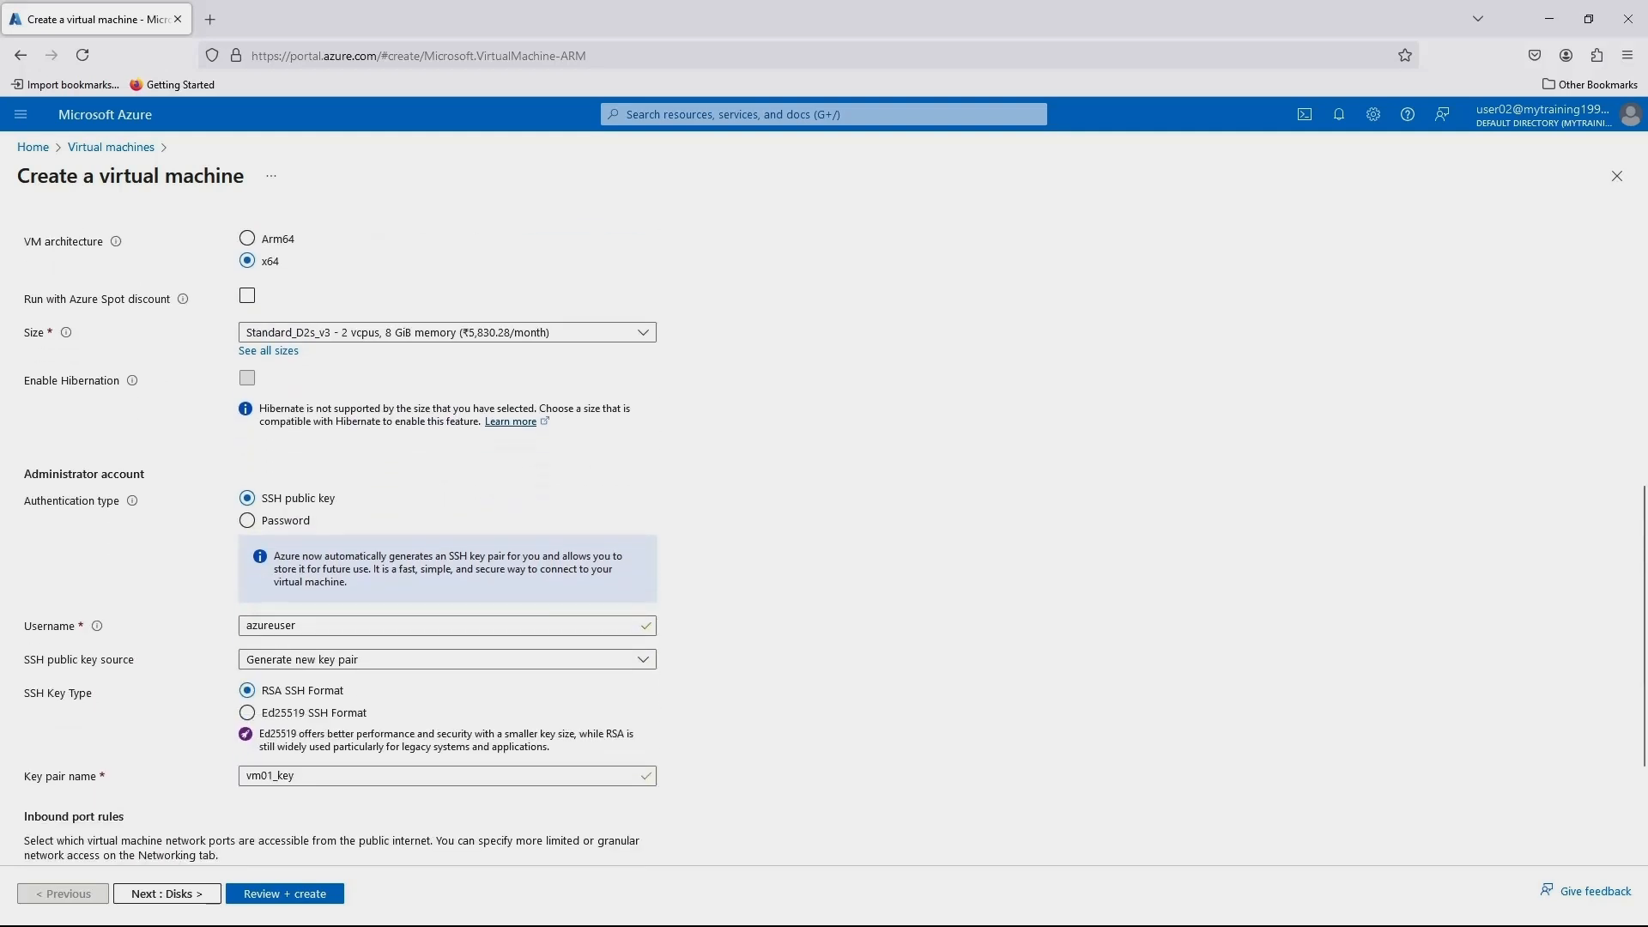
click(448, 332)
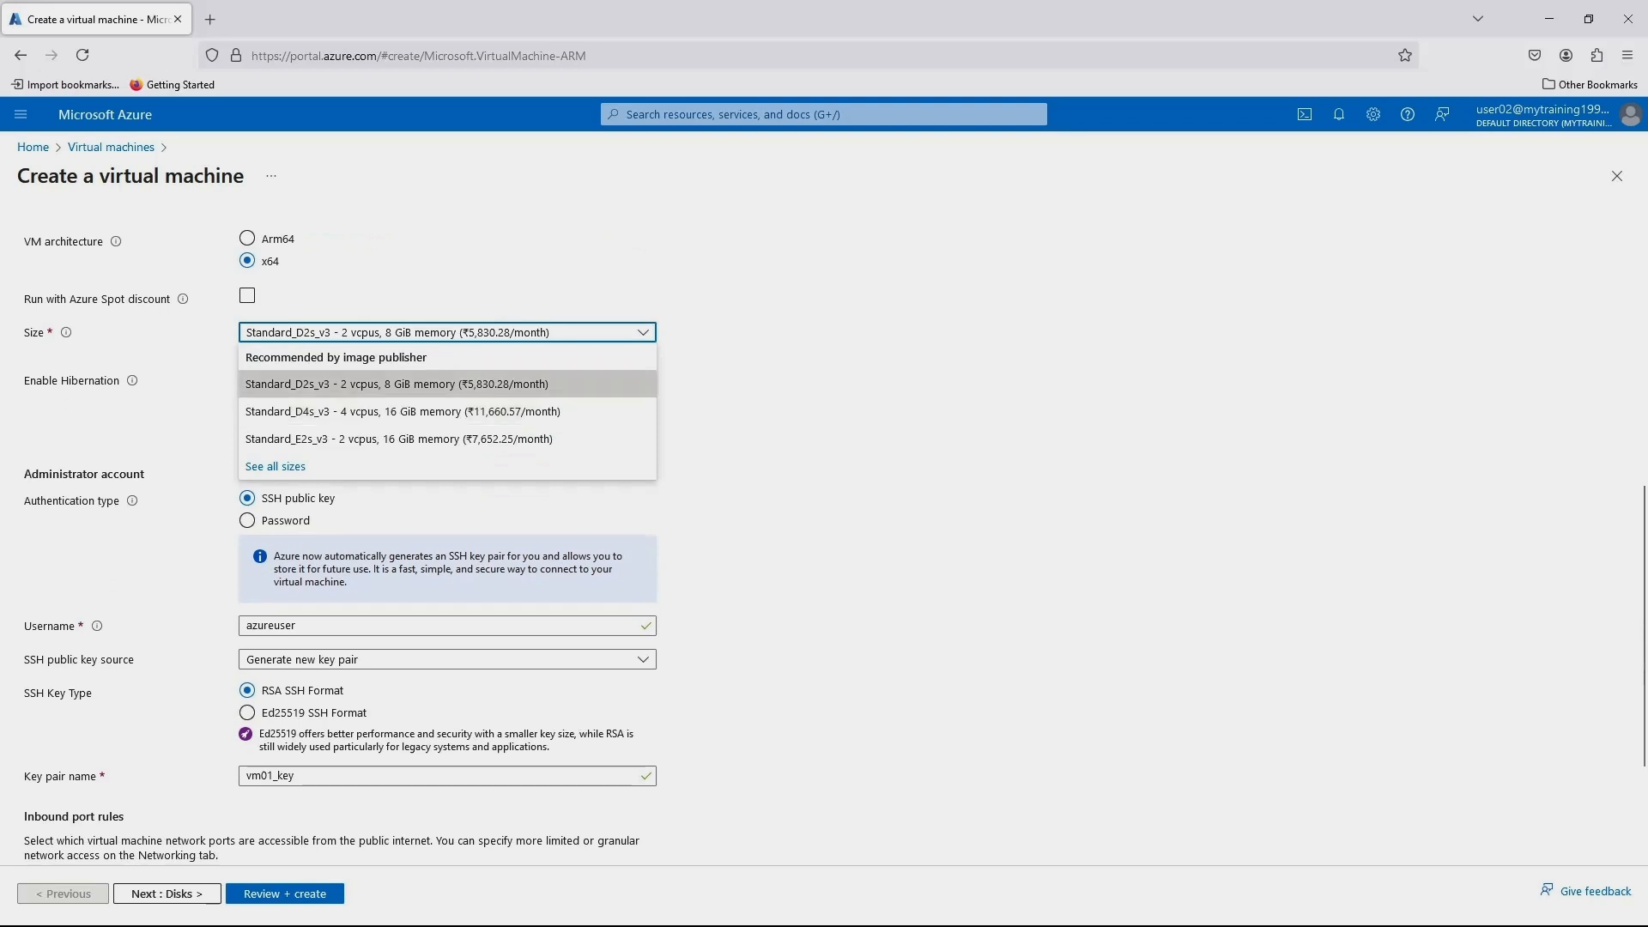
key(Escape)
scroll(340, 546, down, 2)
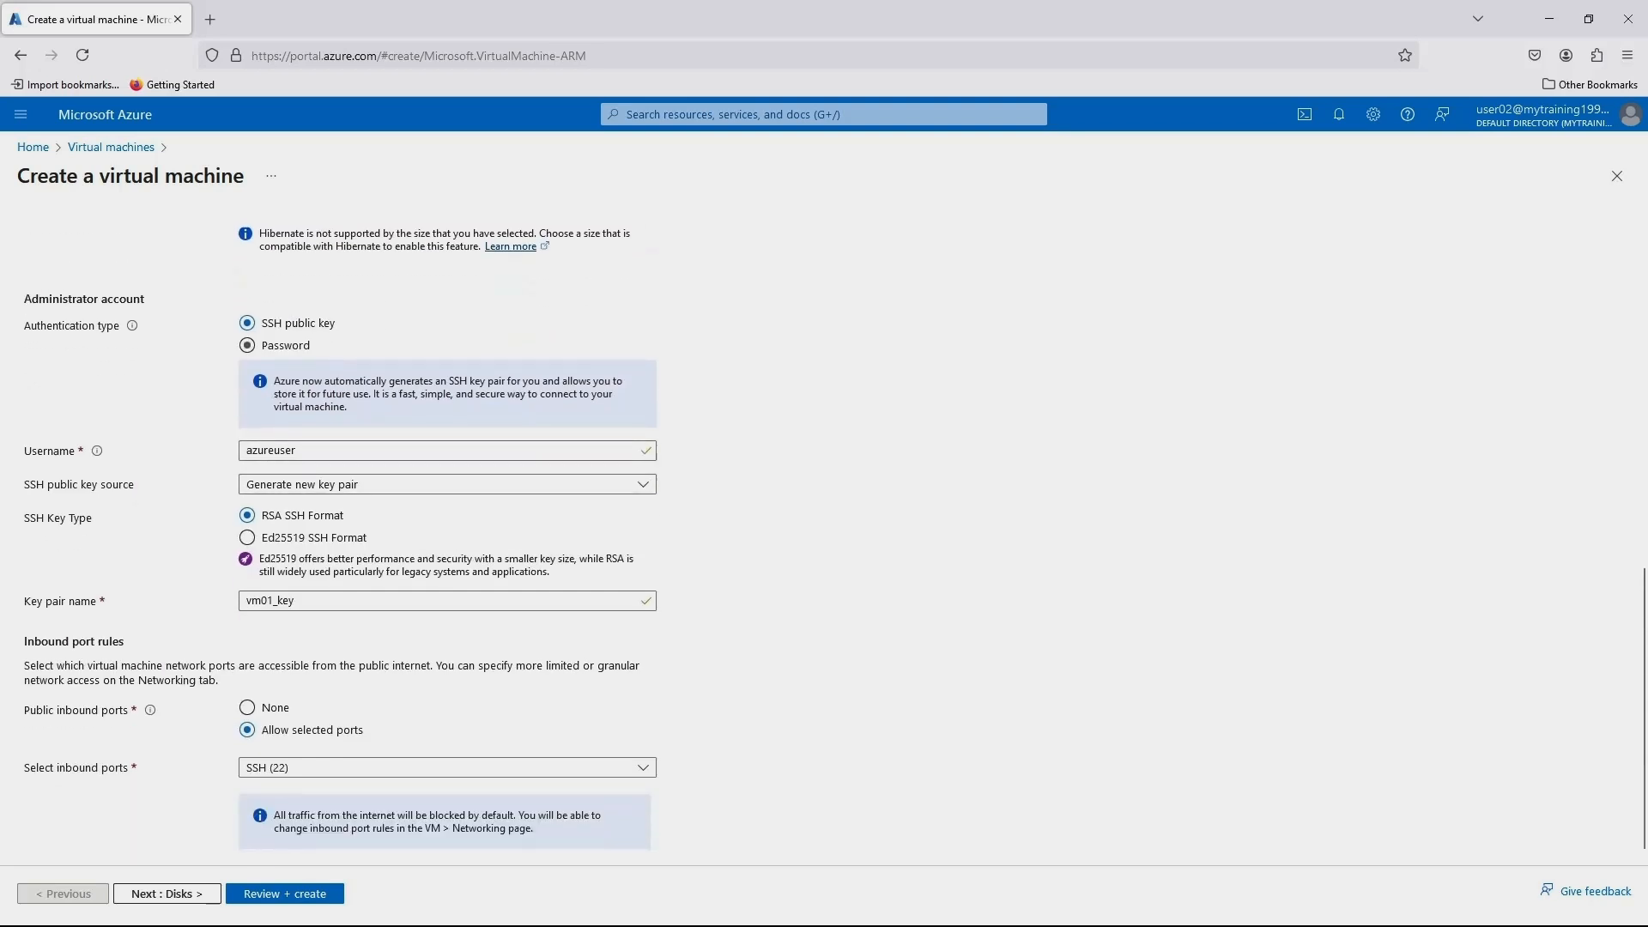
Set the administrator account's authentication type to Password and enter azureuser as the username
click(247, 345)
click(438, 485)
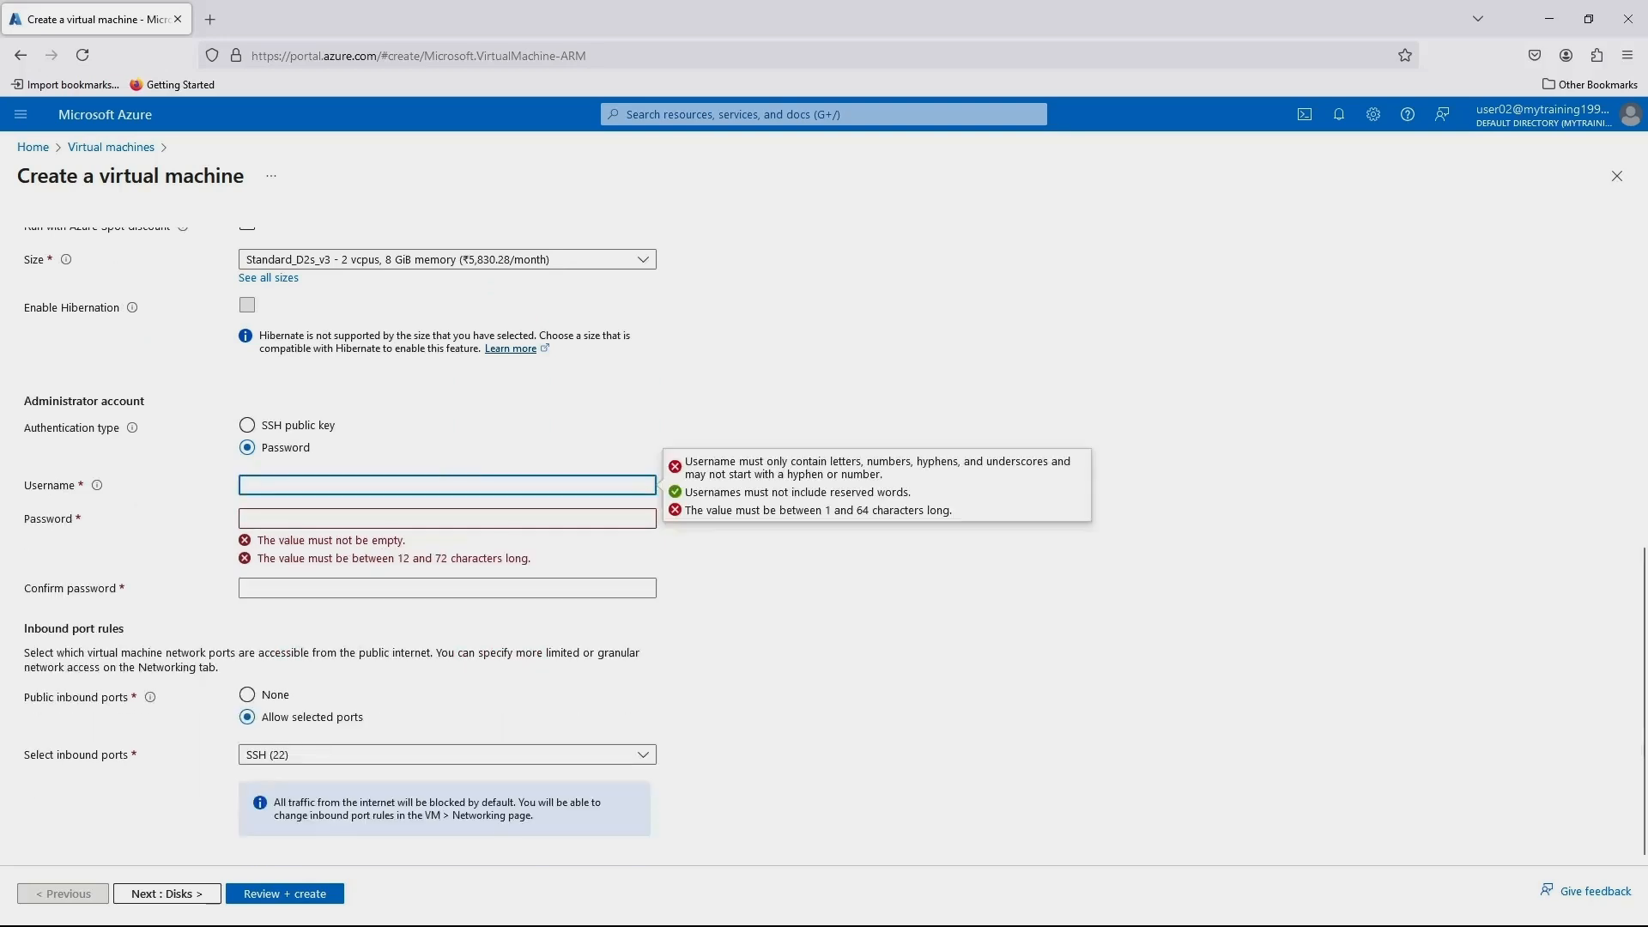
text(azureuser)
key(Tab)
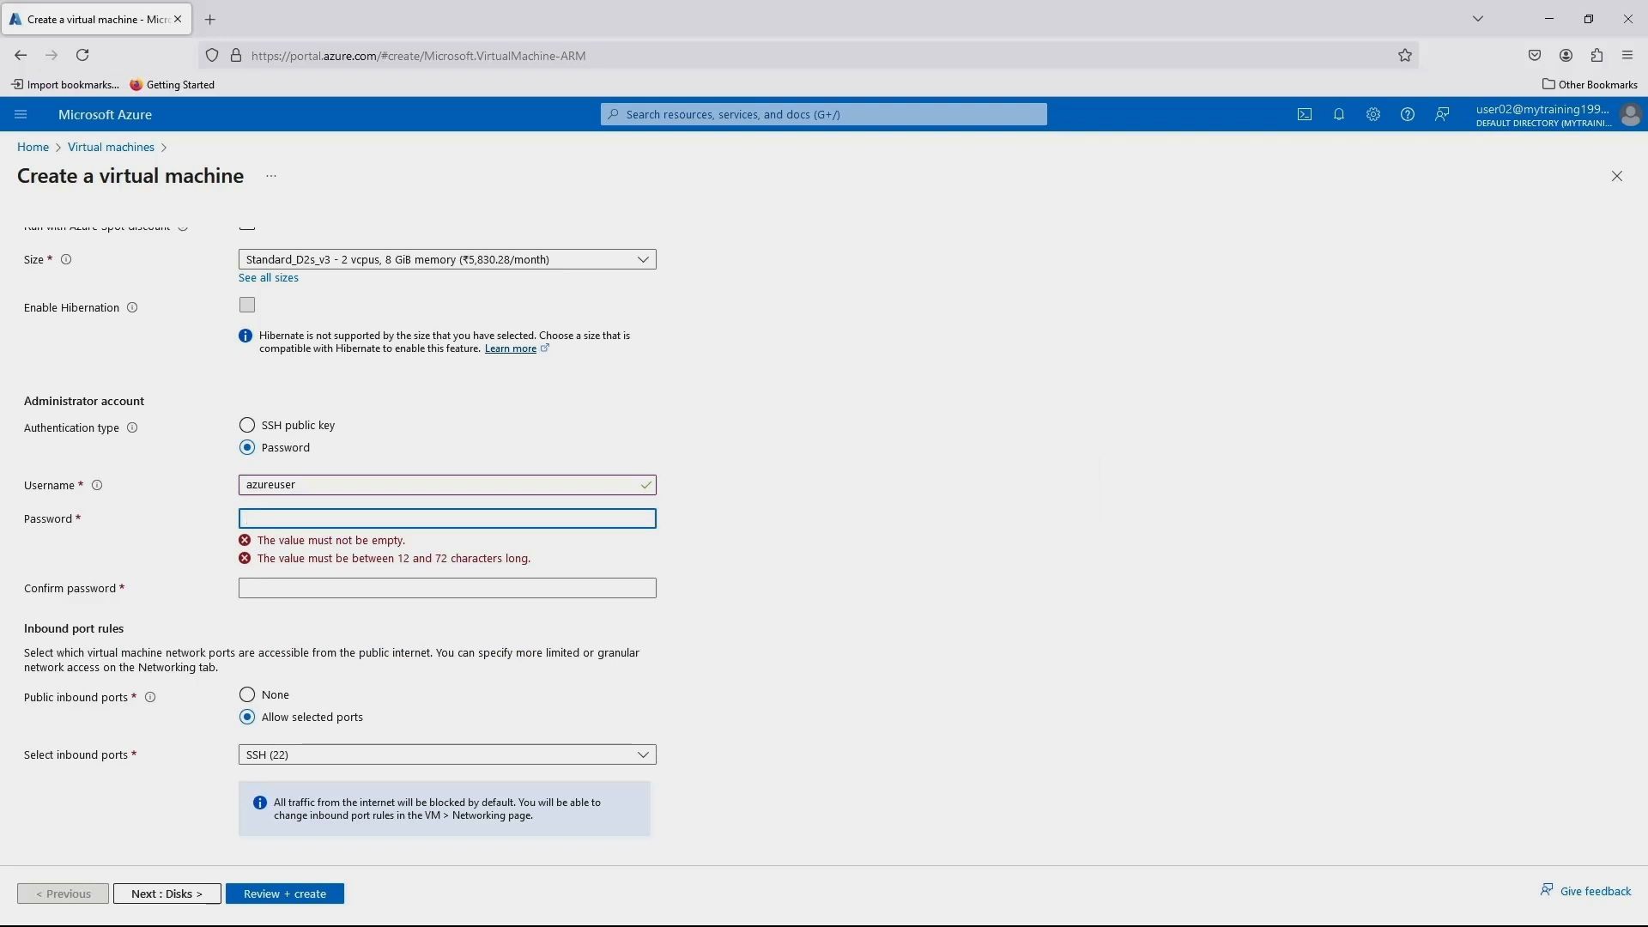
Enter and confirm the administrator account password, then continue to the Disks settings of vm01
text(•••••••)
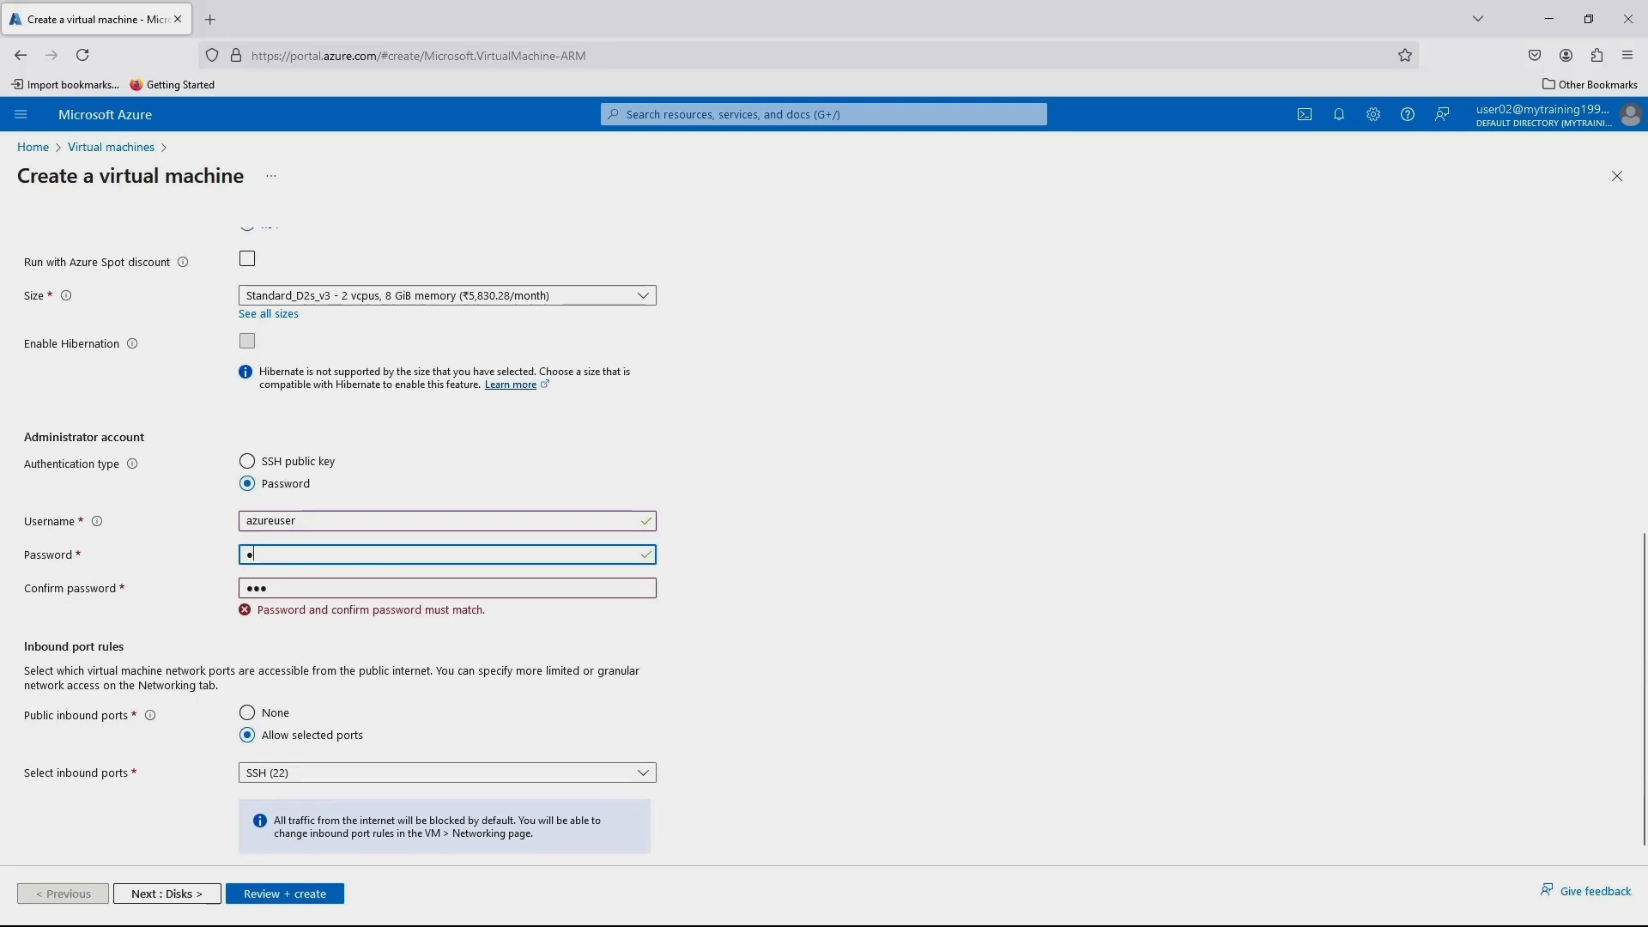
text(•••••••)
key(Tab)
key(BackSpace)
text(•••••)
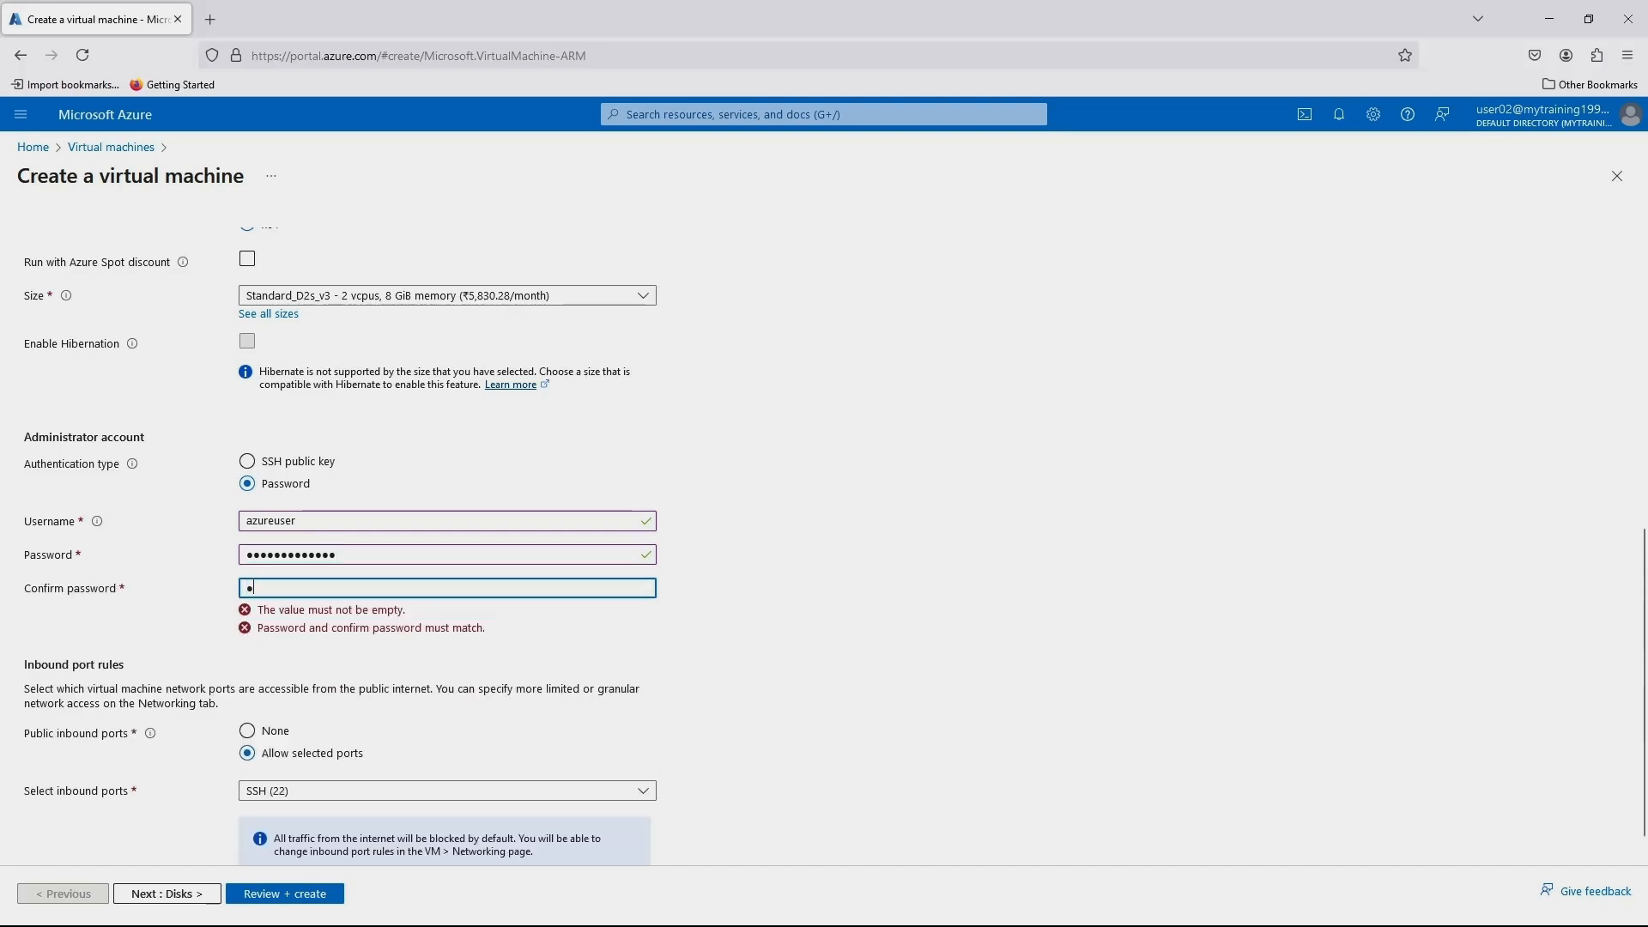
text(•••••••••)
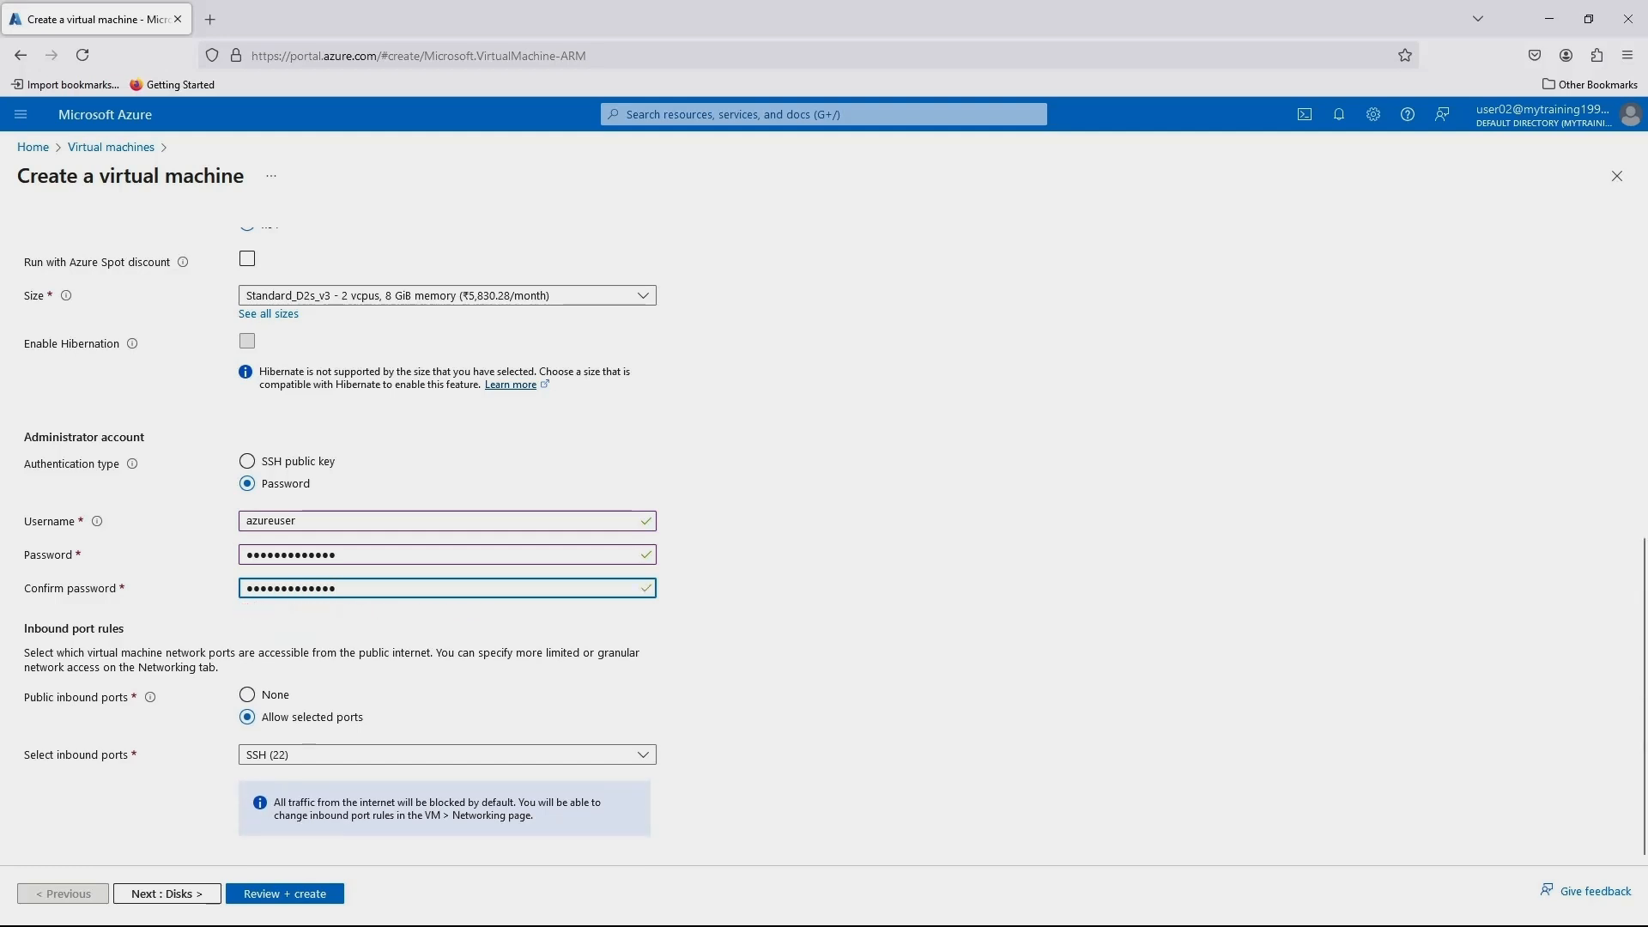
key(Tab)
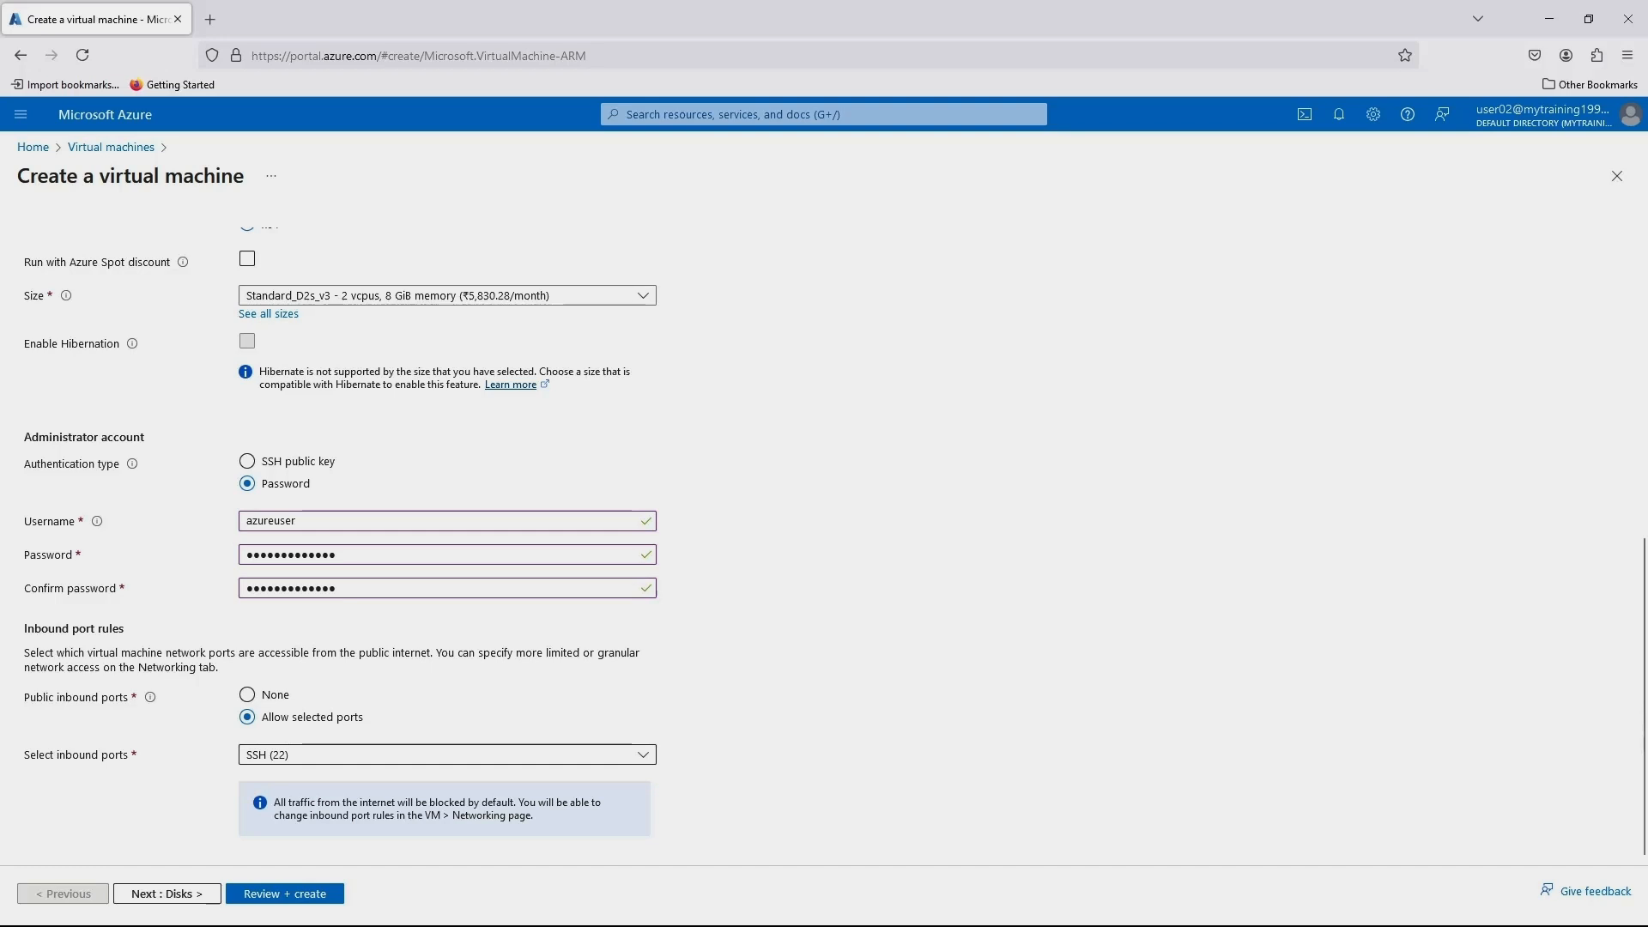
click(166, 894)
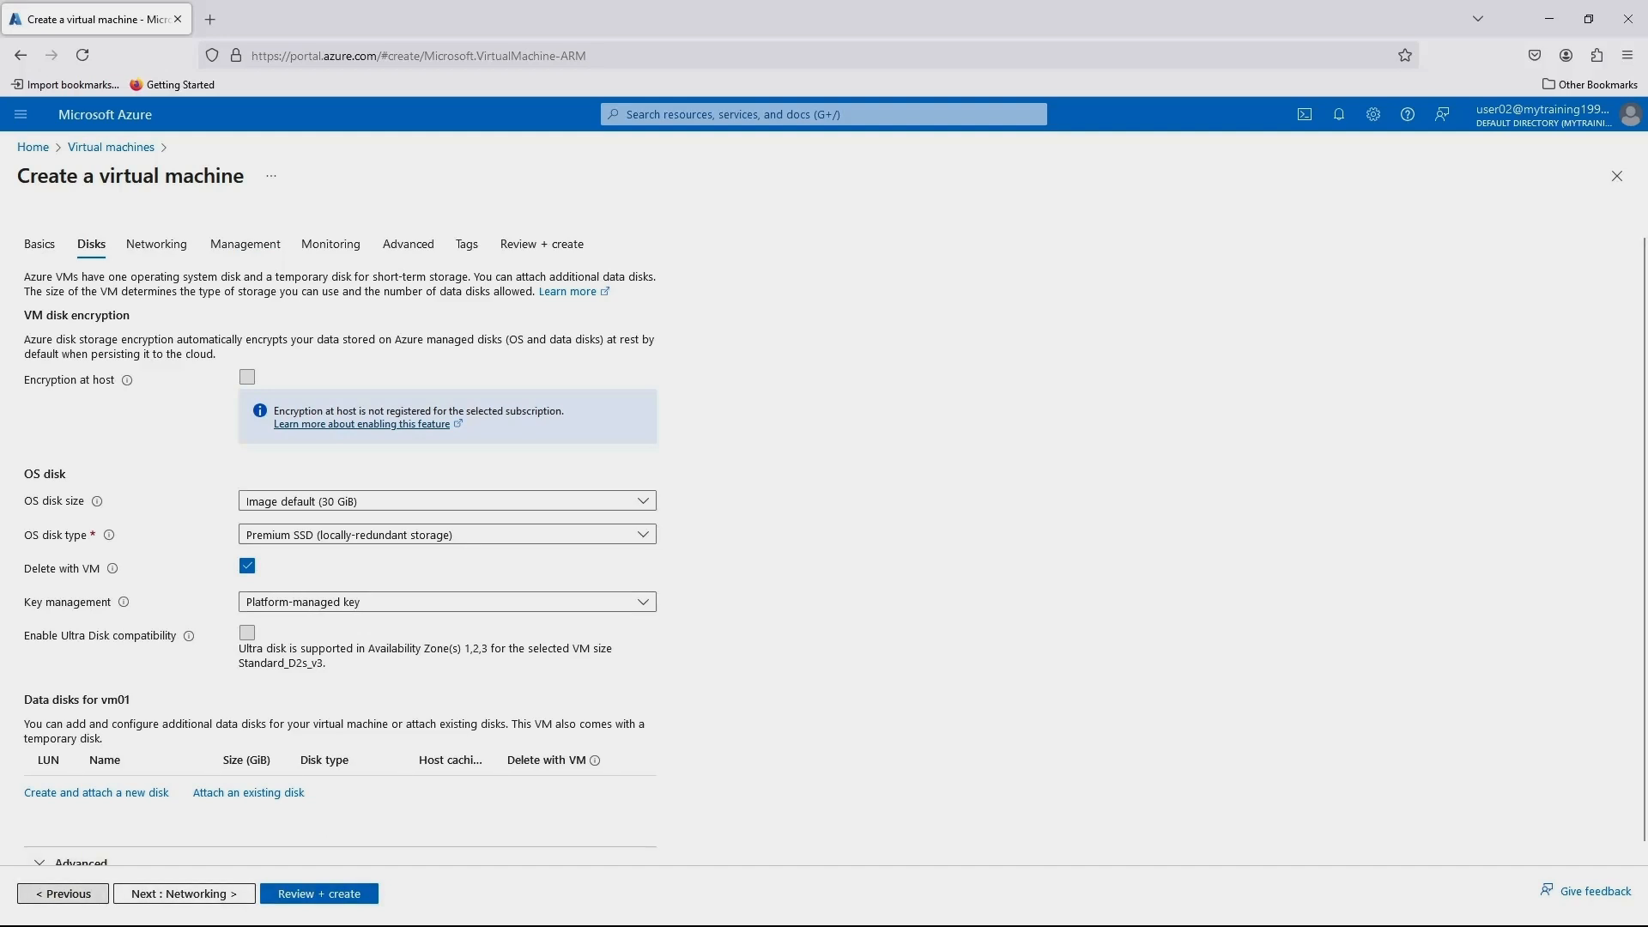
Go back to recheck vm01's basic settings, then run the final validation and open its details
click(63, 893)
scroll(340, 567, down, 2)
scroll(340, 567, down, 5)
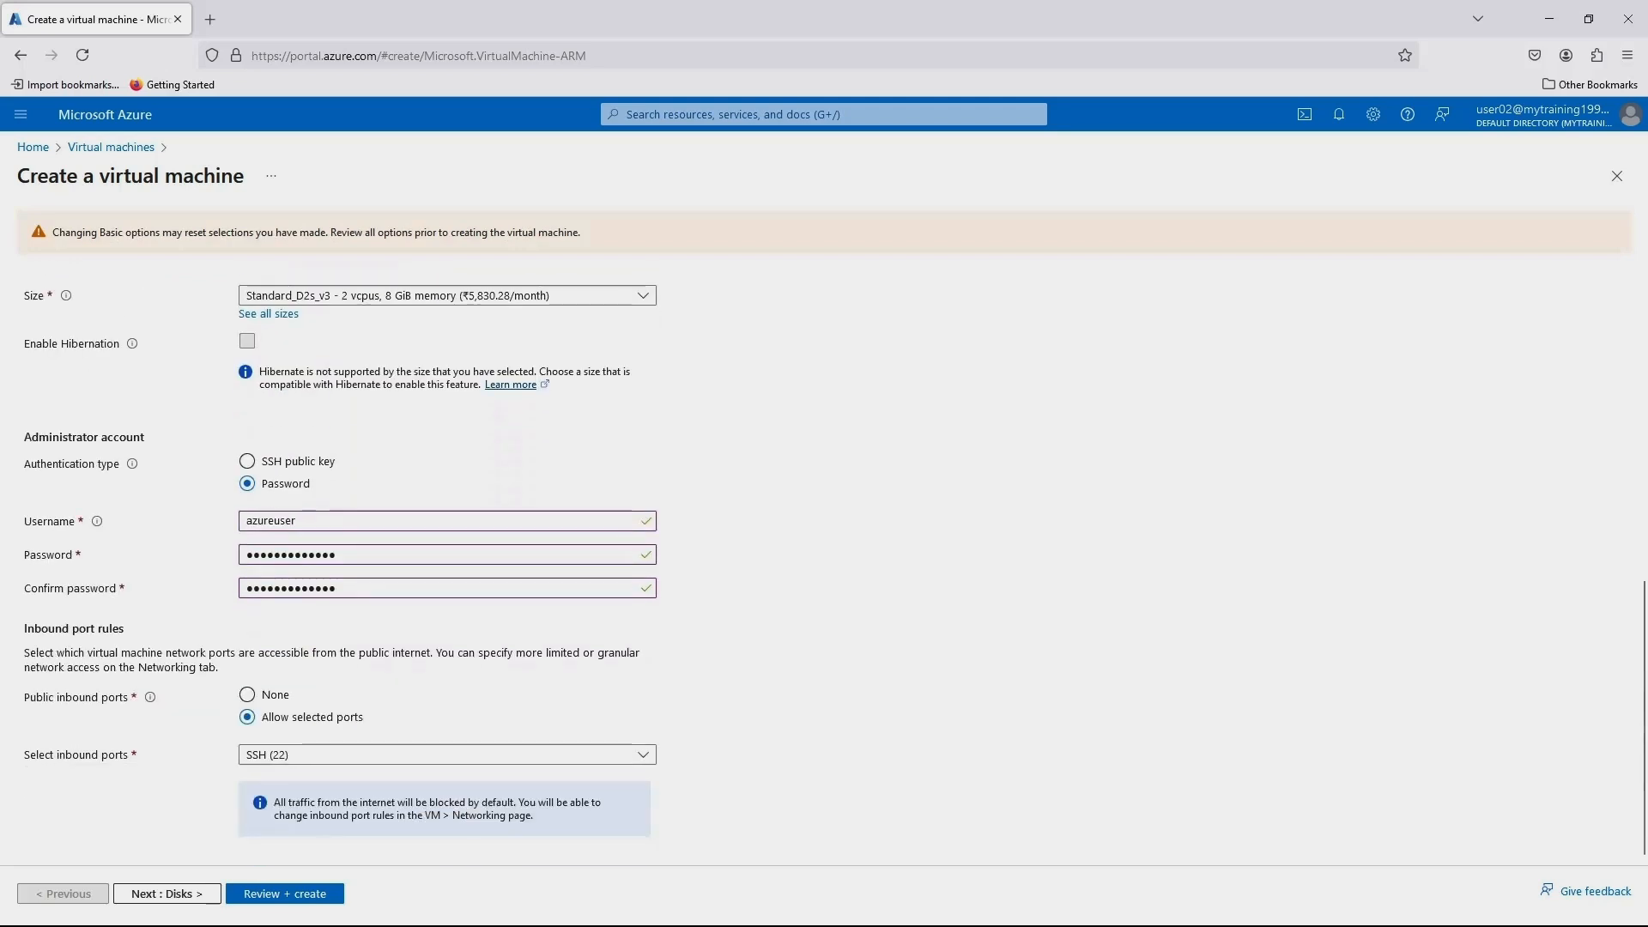
scroll(340, 567, up, 6)
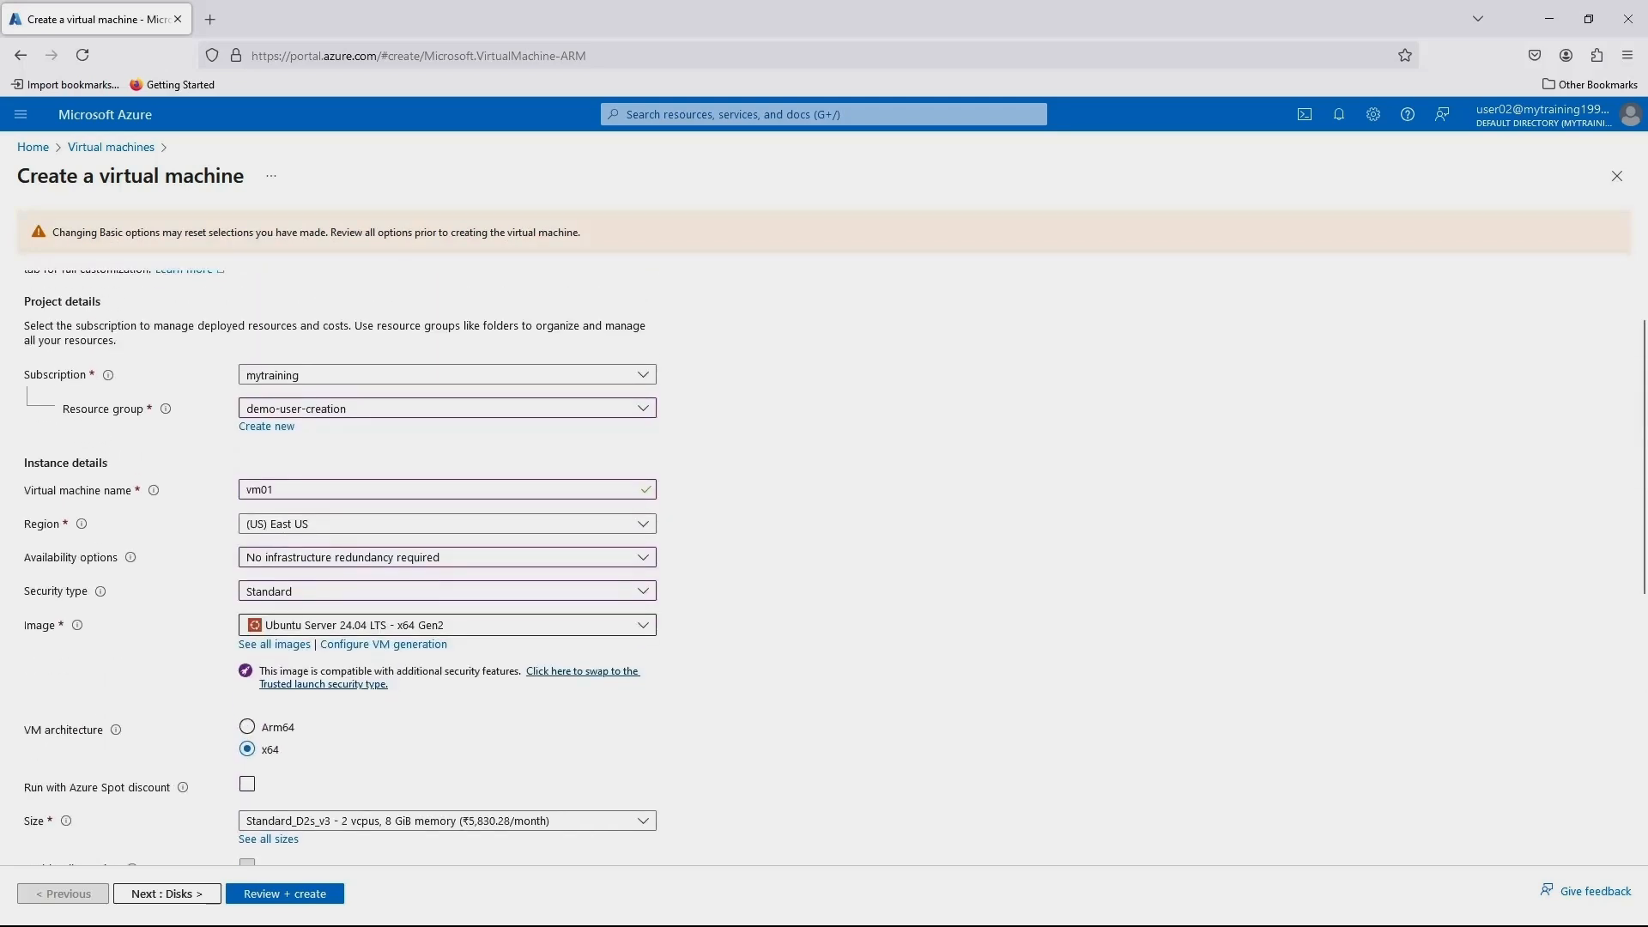
scroll(340, 566, up, 2)
scroll(340, 567, down, 8)
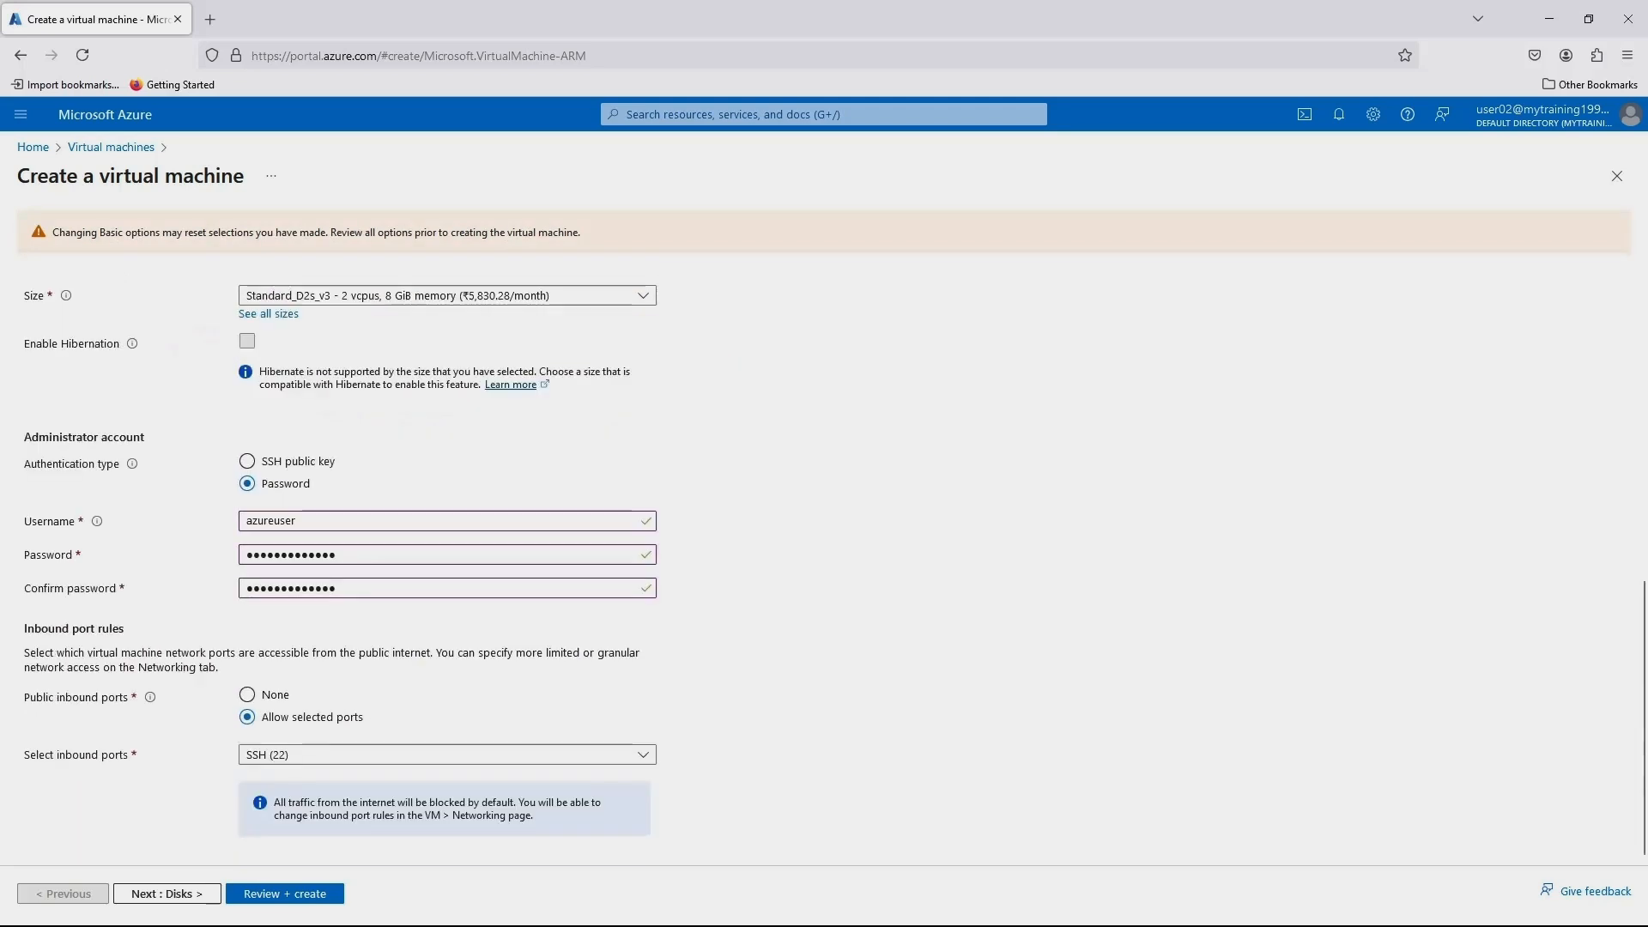
click(285, 893)
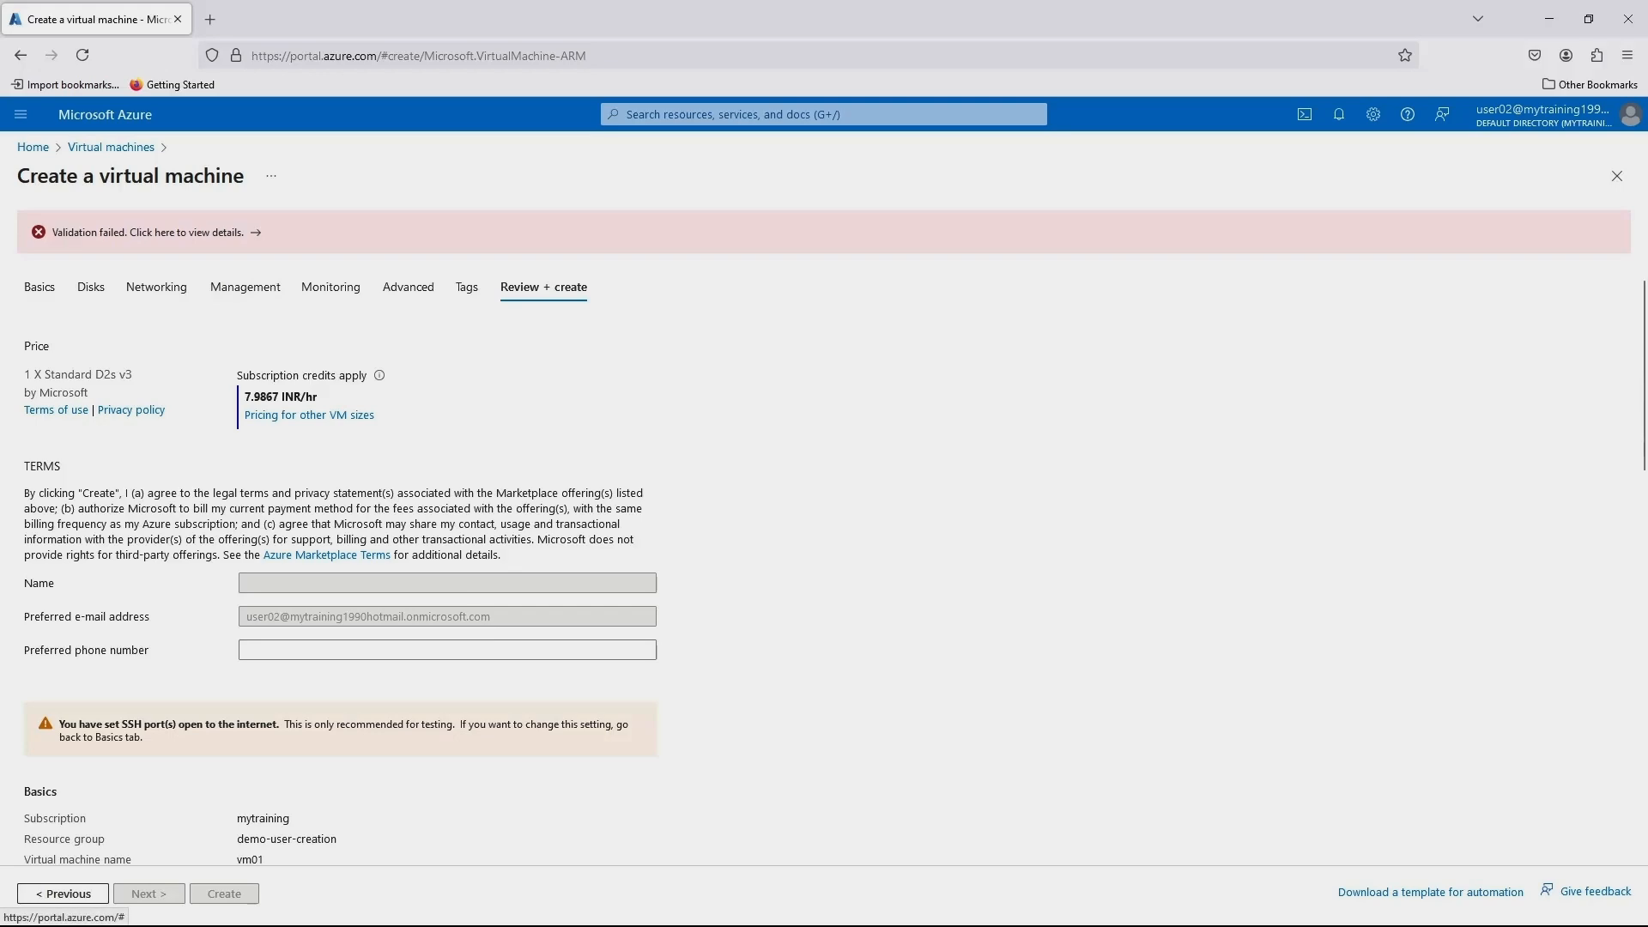
click(148, 233)
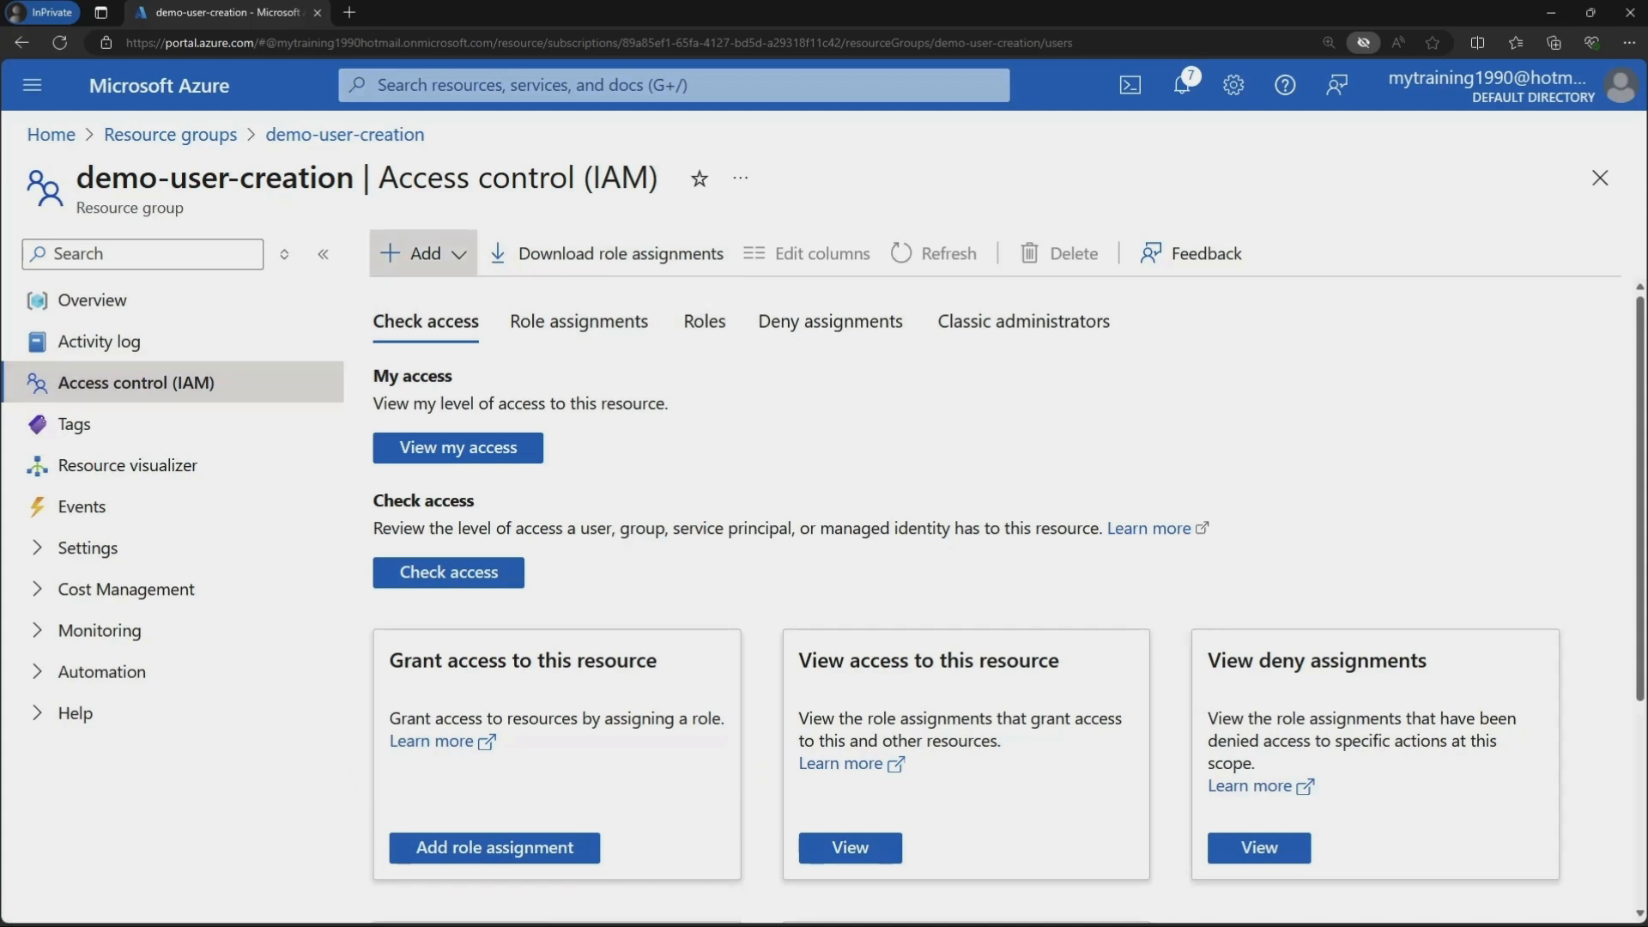
Start a new role assignment on the demo-user-creation resource group and choose the Network Contributor role
click(424, 254)
click(420, 294)
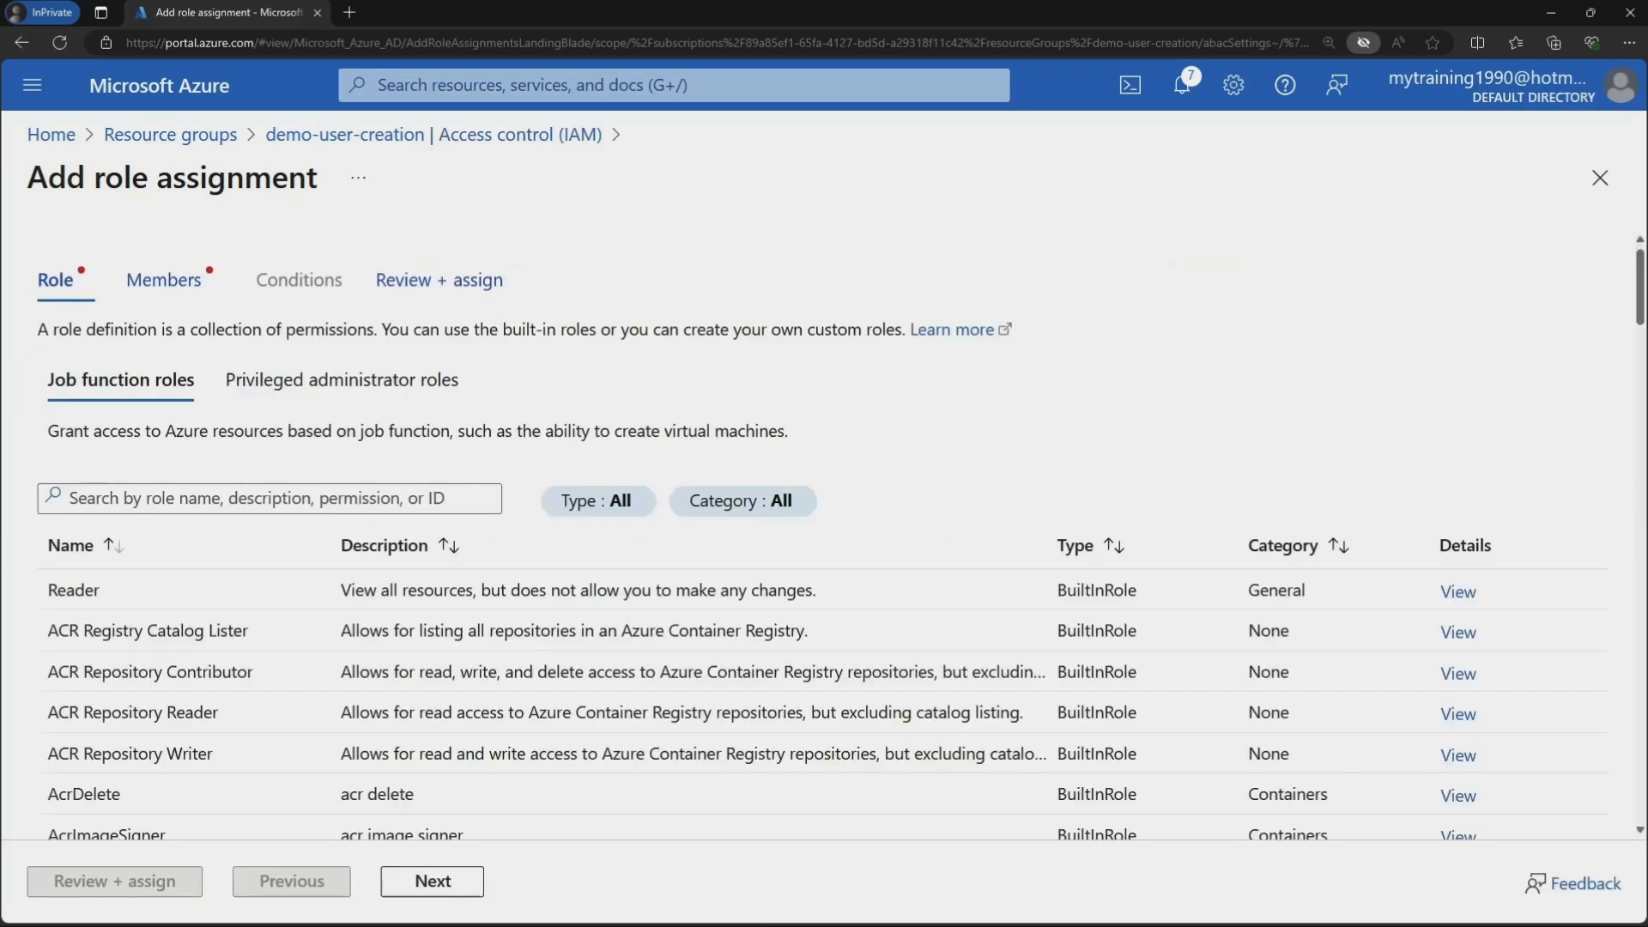
click(269, 499)
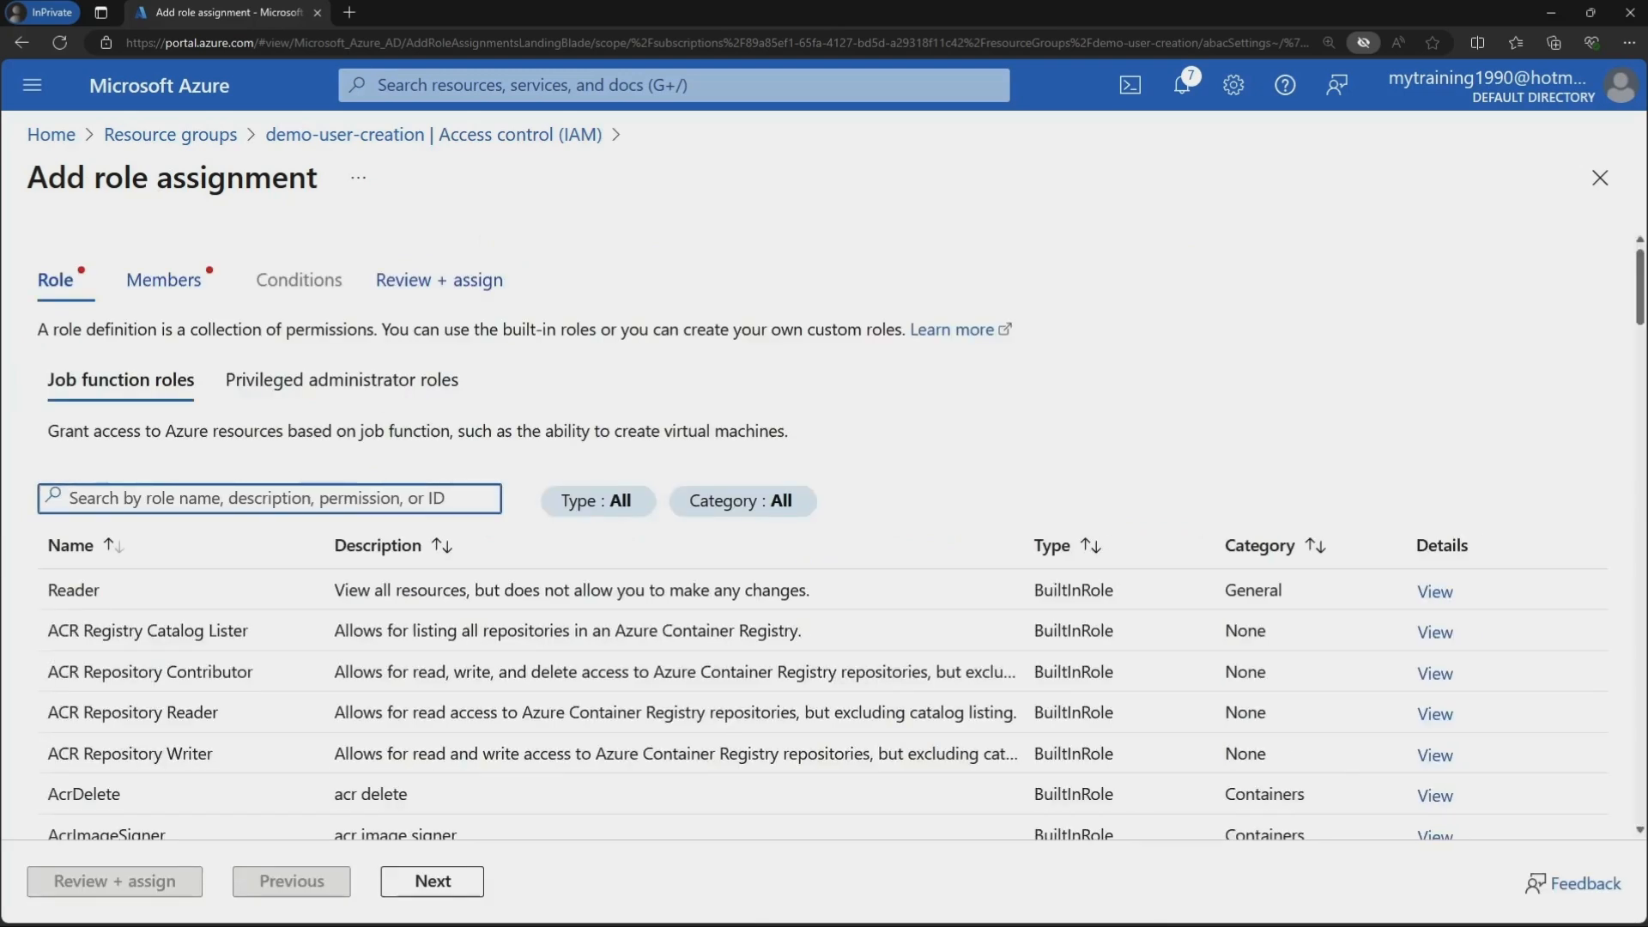
text(netw)
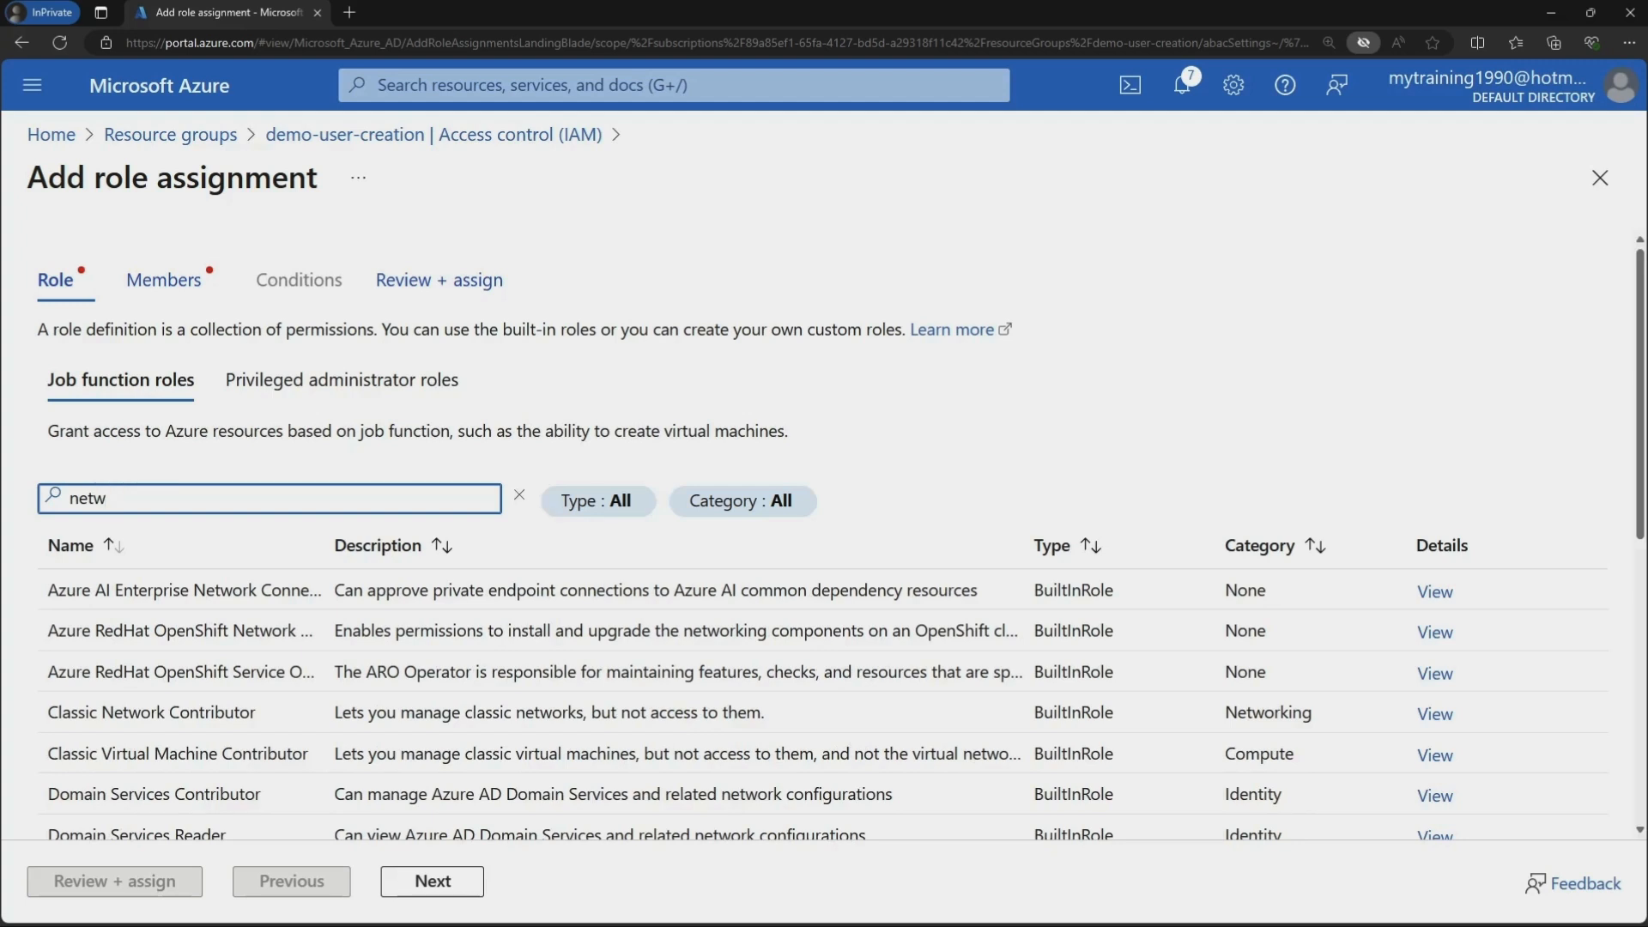
text(ork)
scroll(824, 532, down, 4)
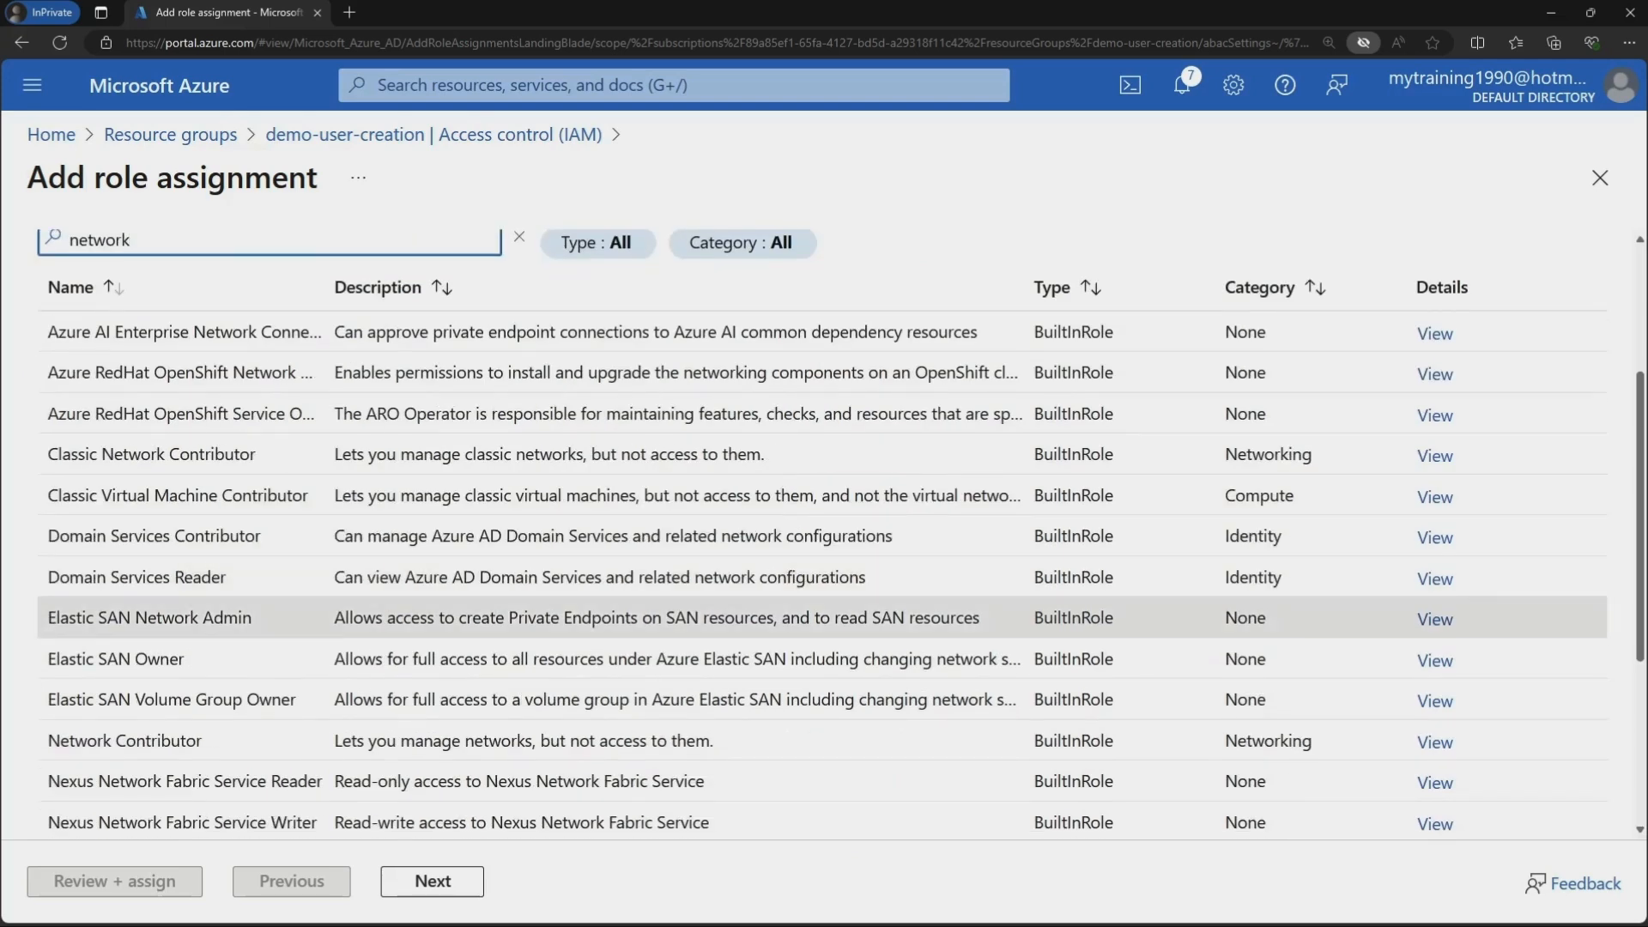
scroll(824, 573, down, 3)
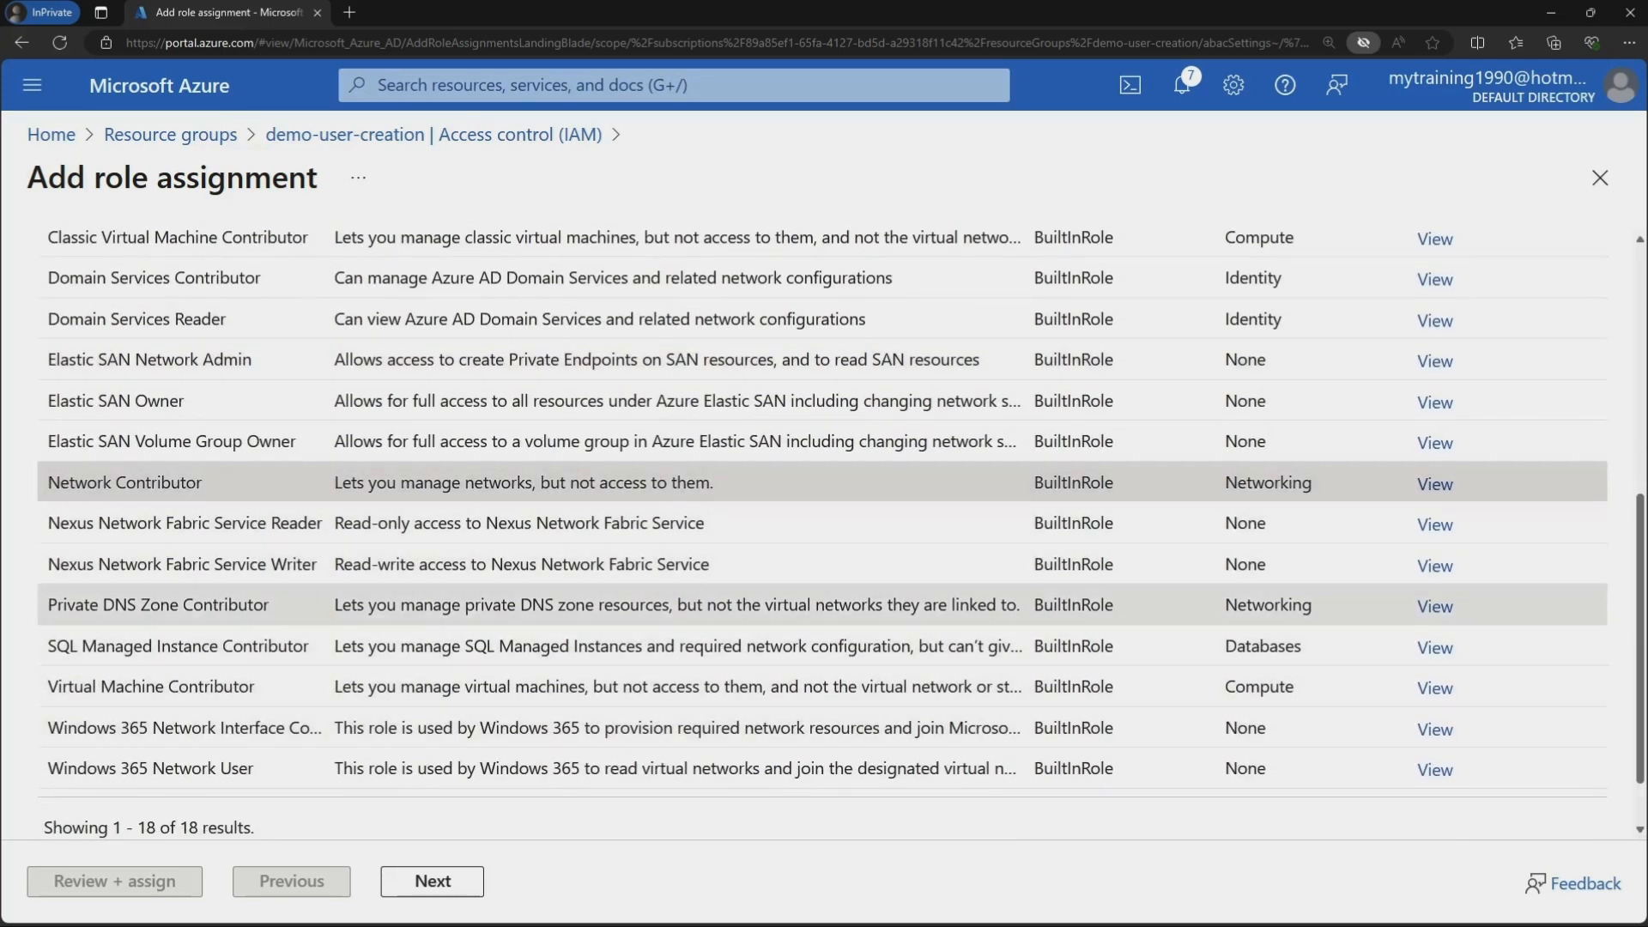
click(432, 881)
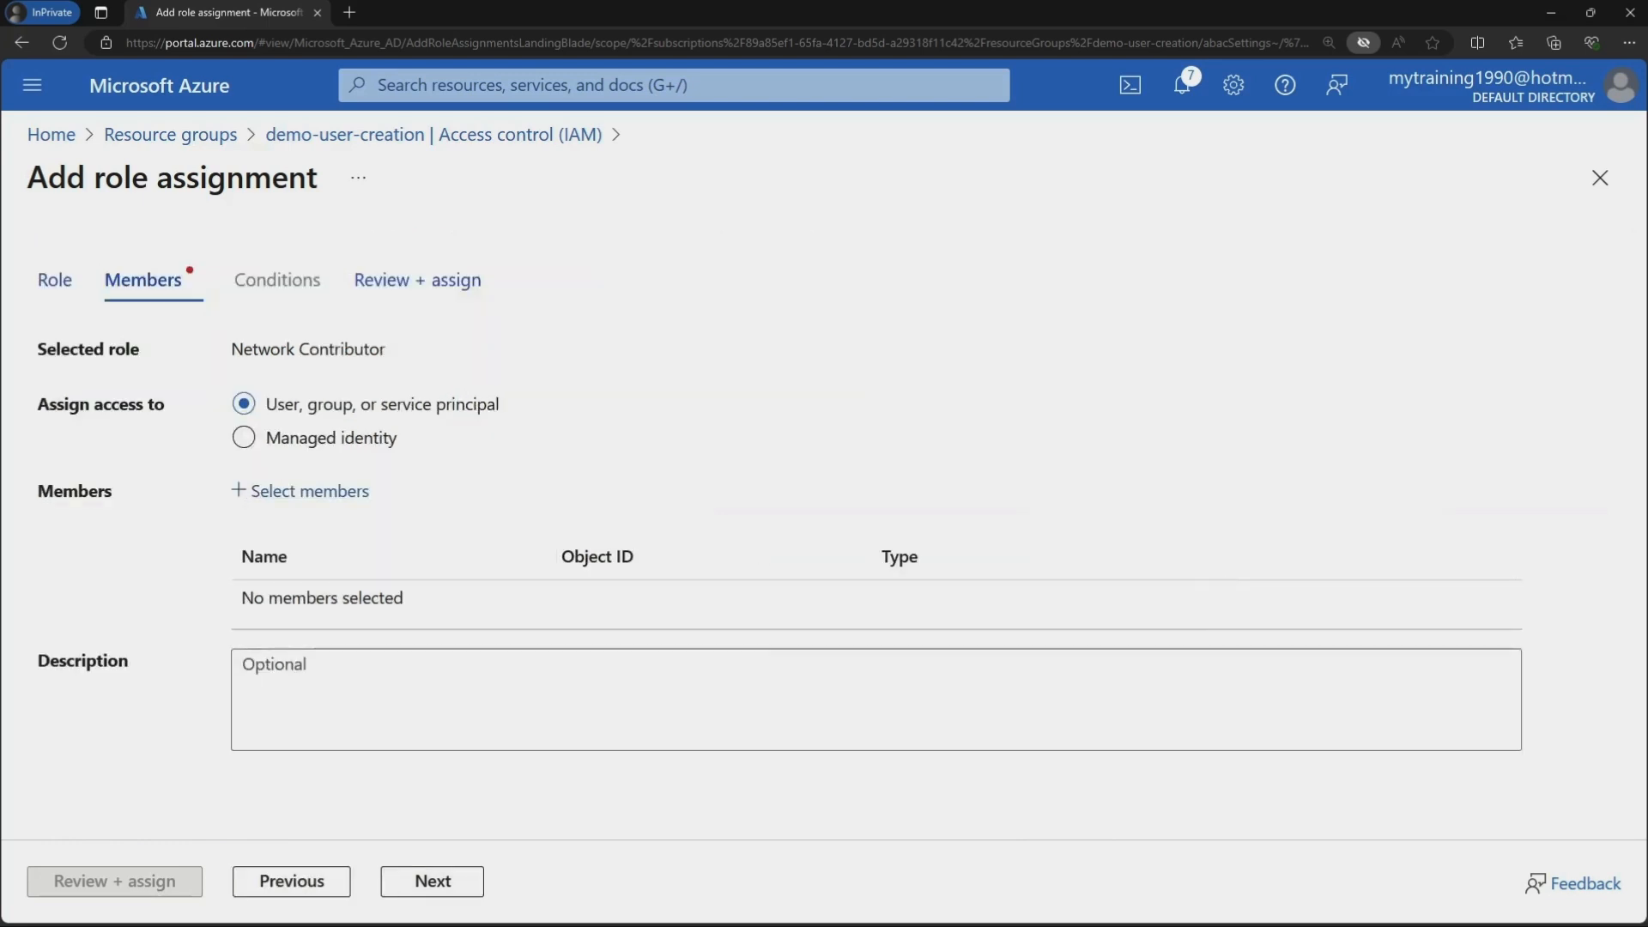
Add user02 as the member of the Network Contributor assignment, then review and assign the role
click(310, 490)
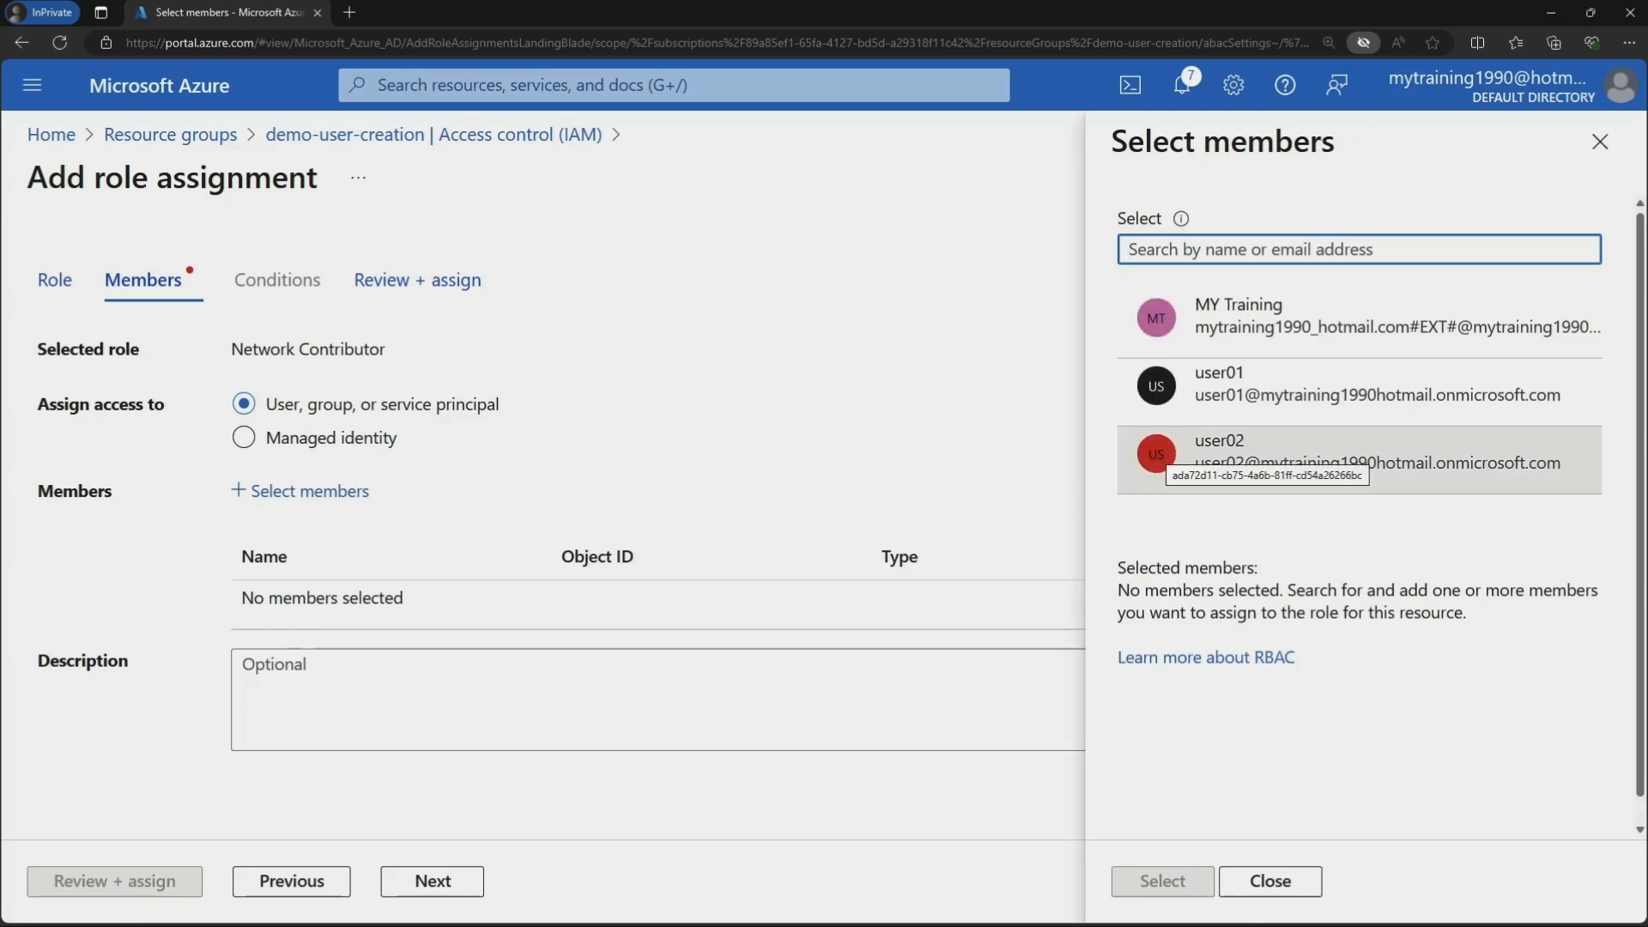
click(1171, 453)
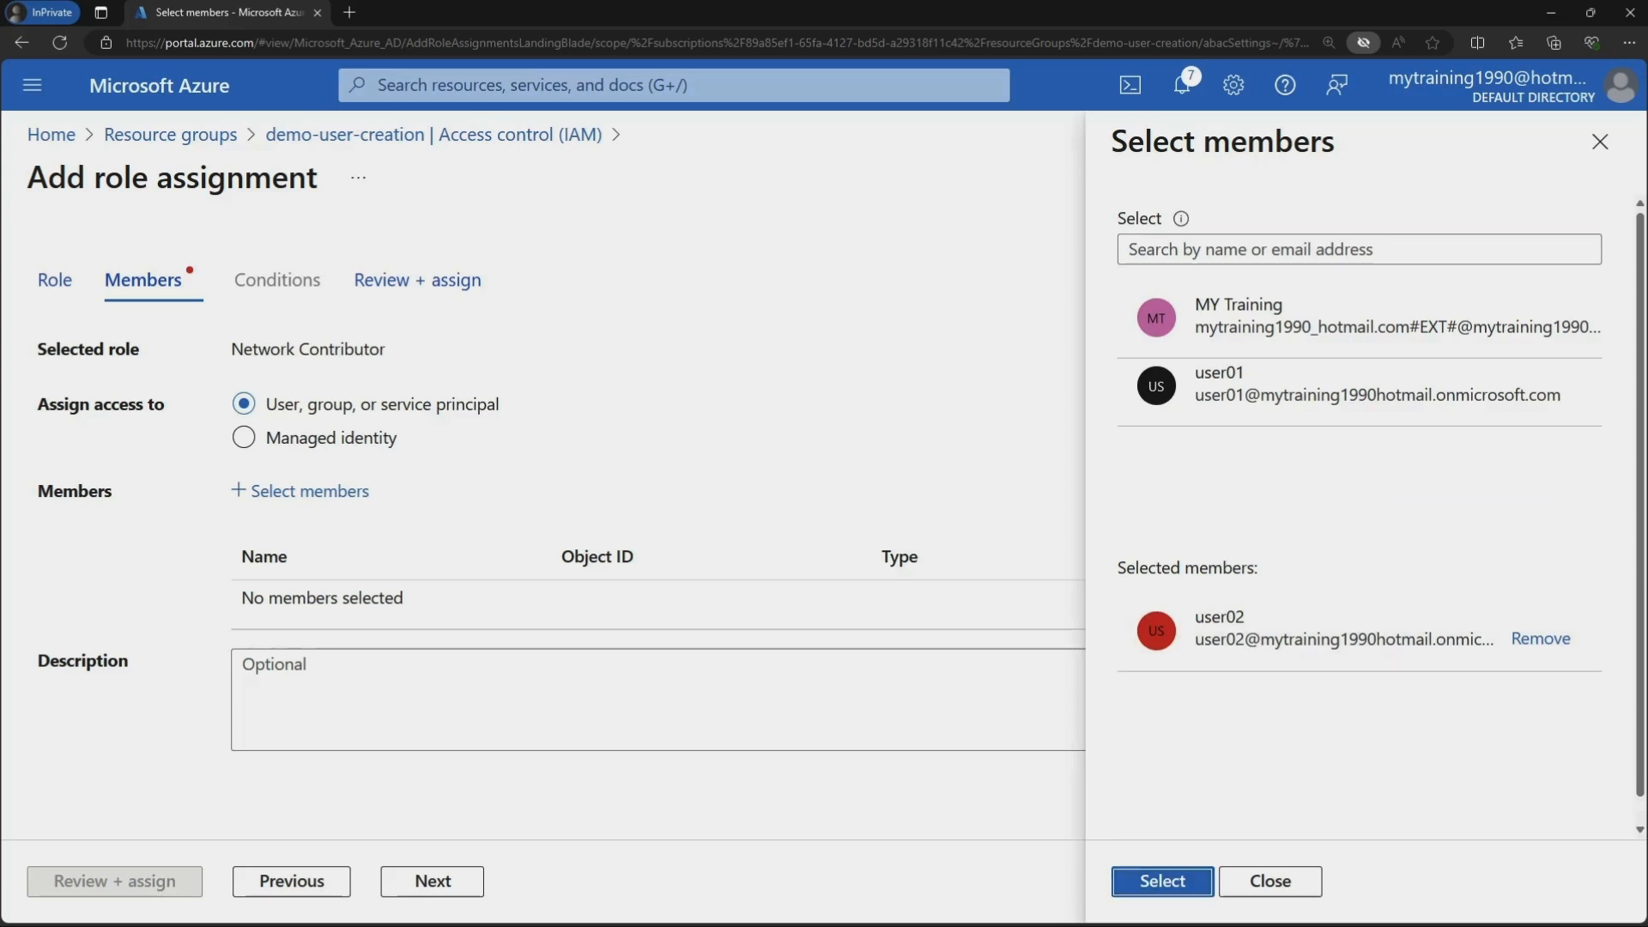
click(1162, 882)
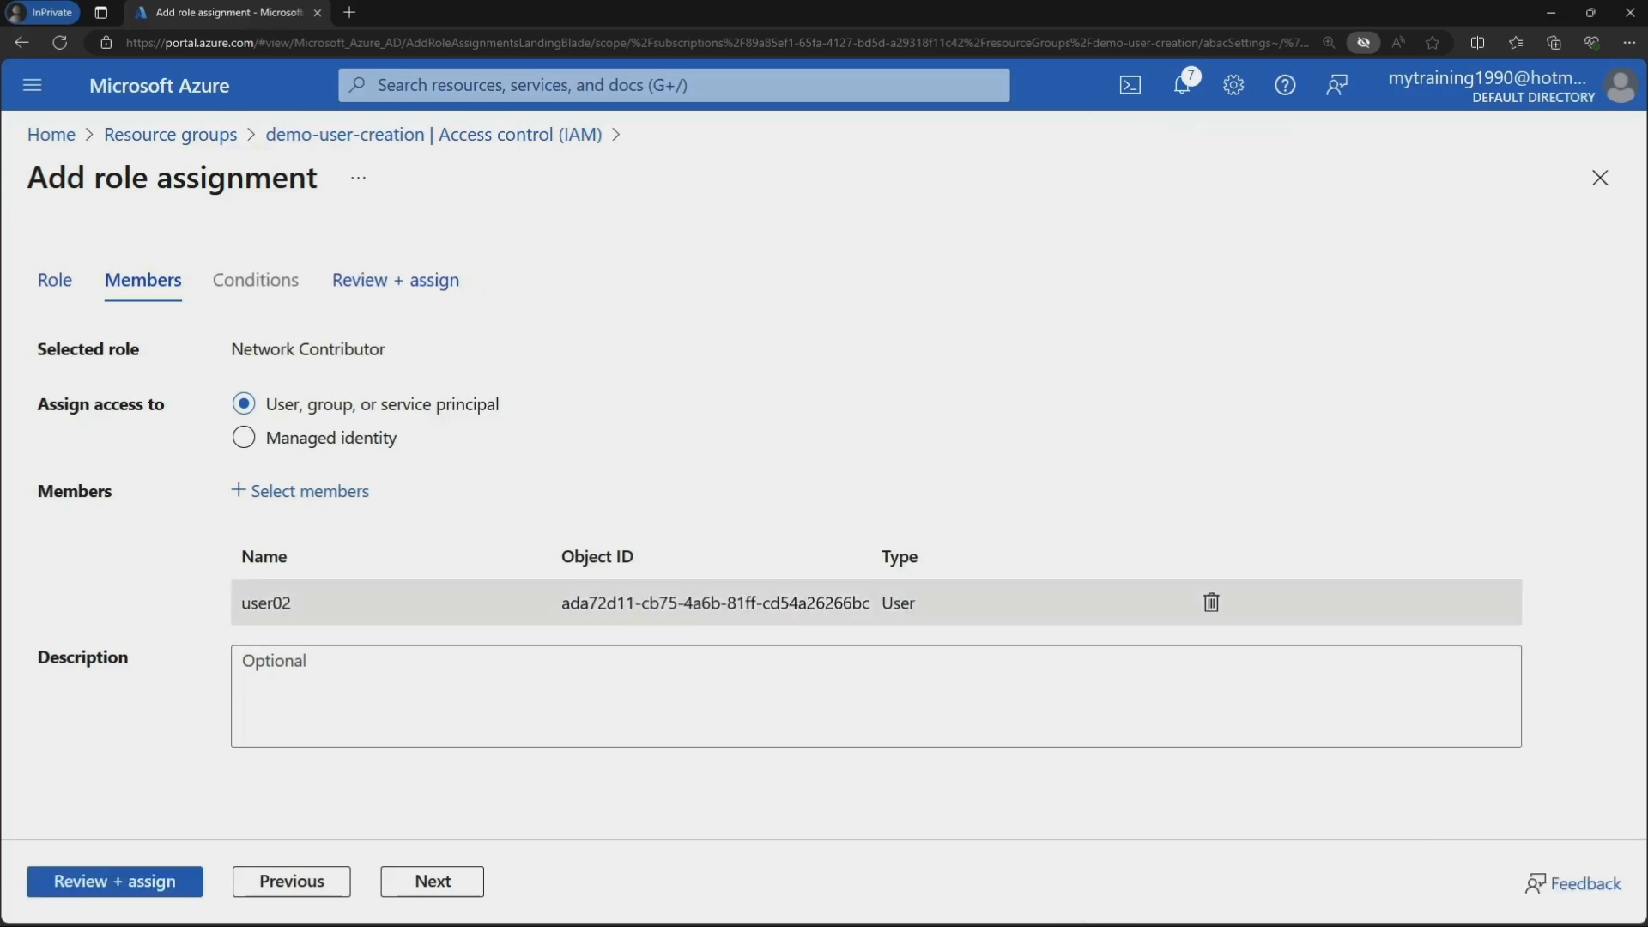
click(396, 281)
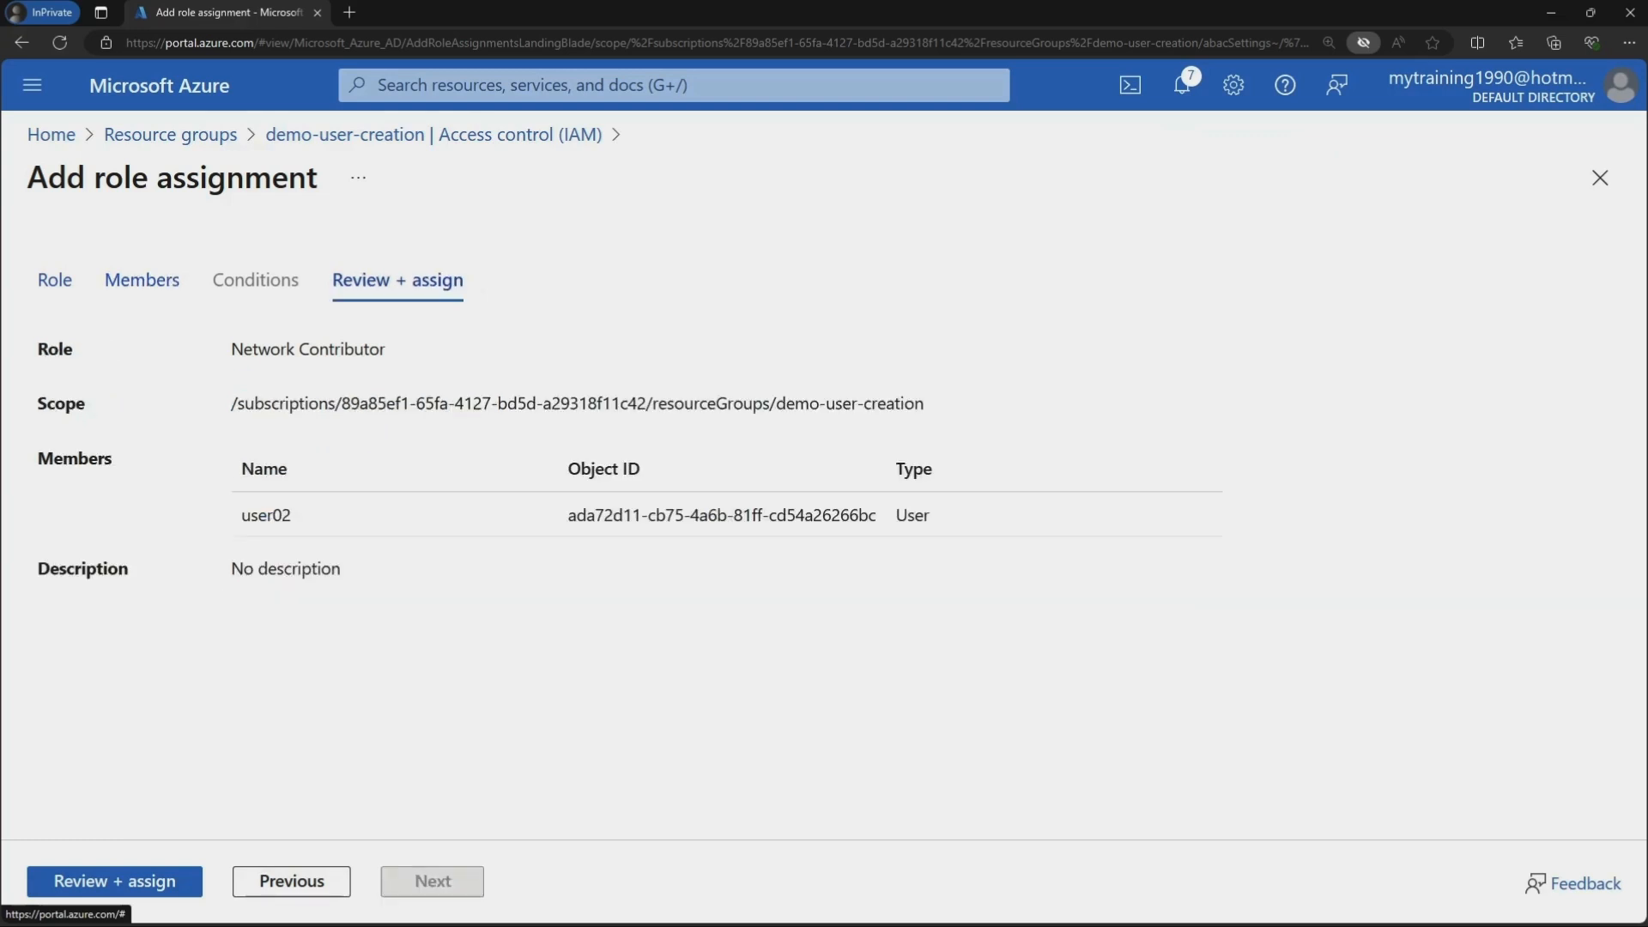
click(114, 882)
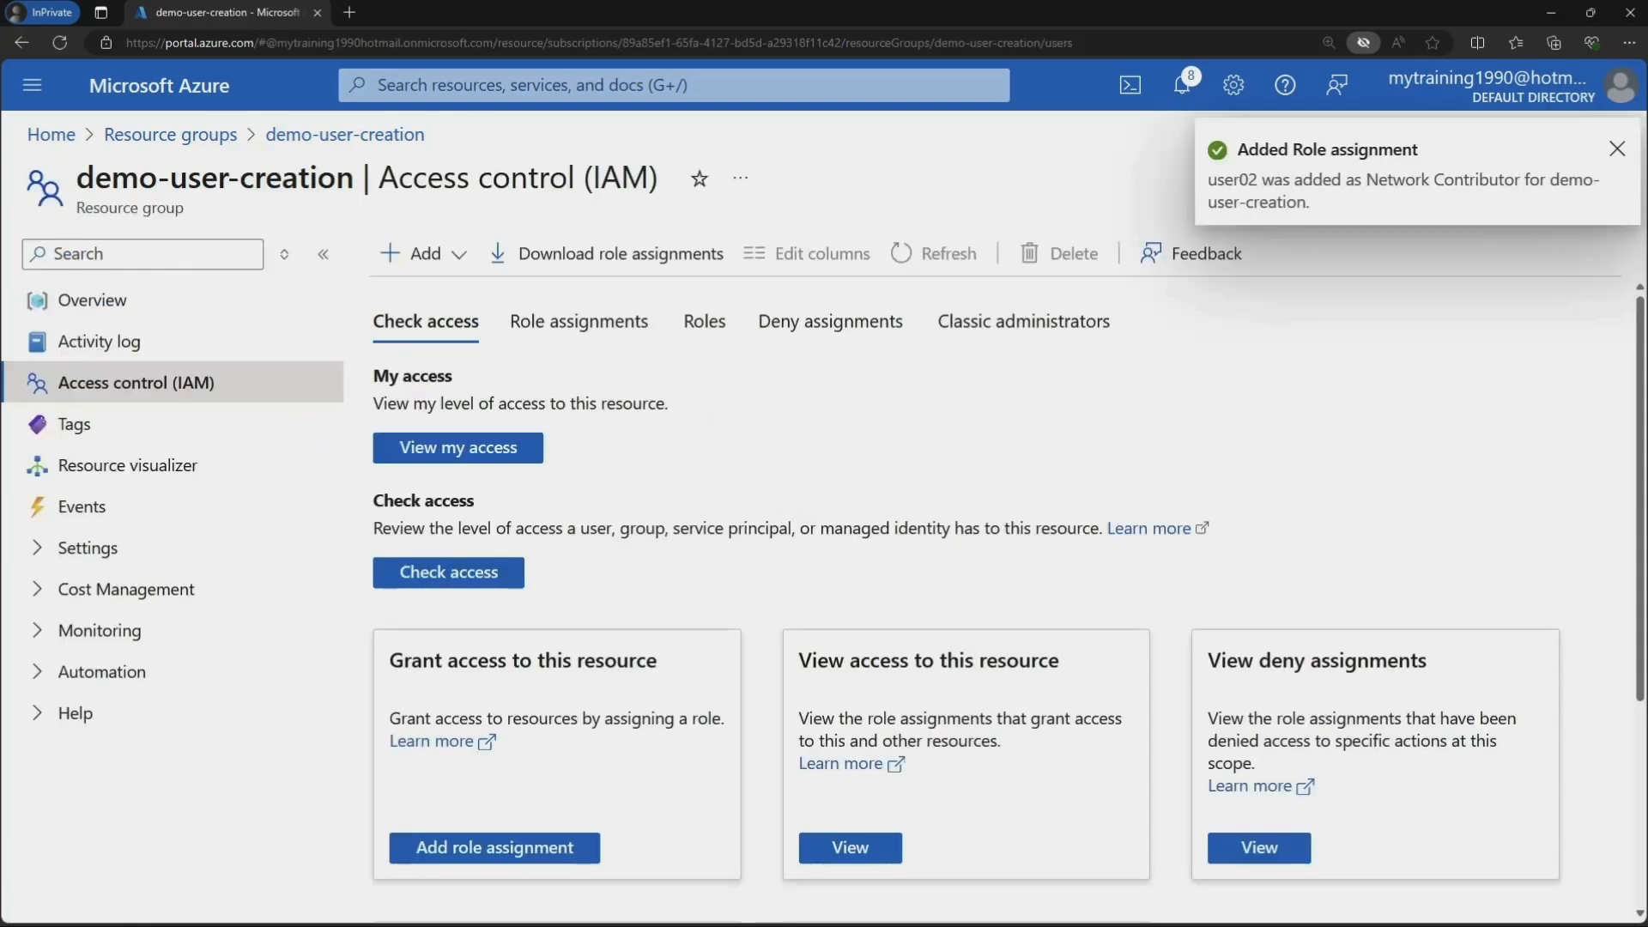
Check the role assignments of the demo-user-creation resource group for user02's roles
click(705, 321)
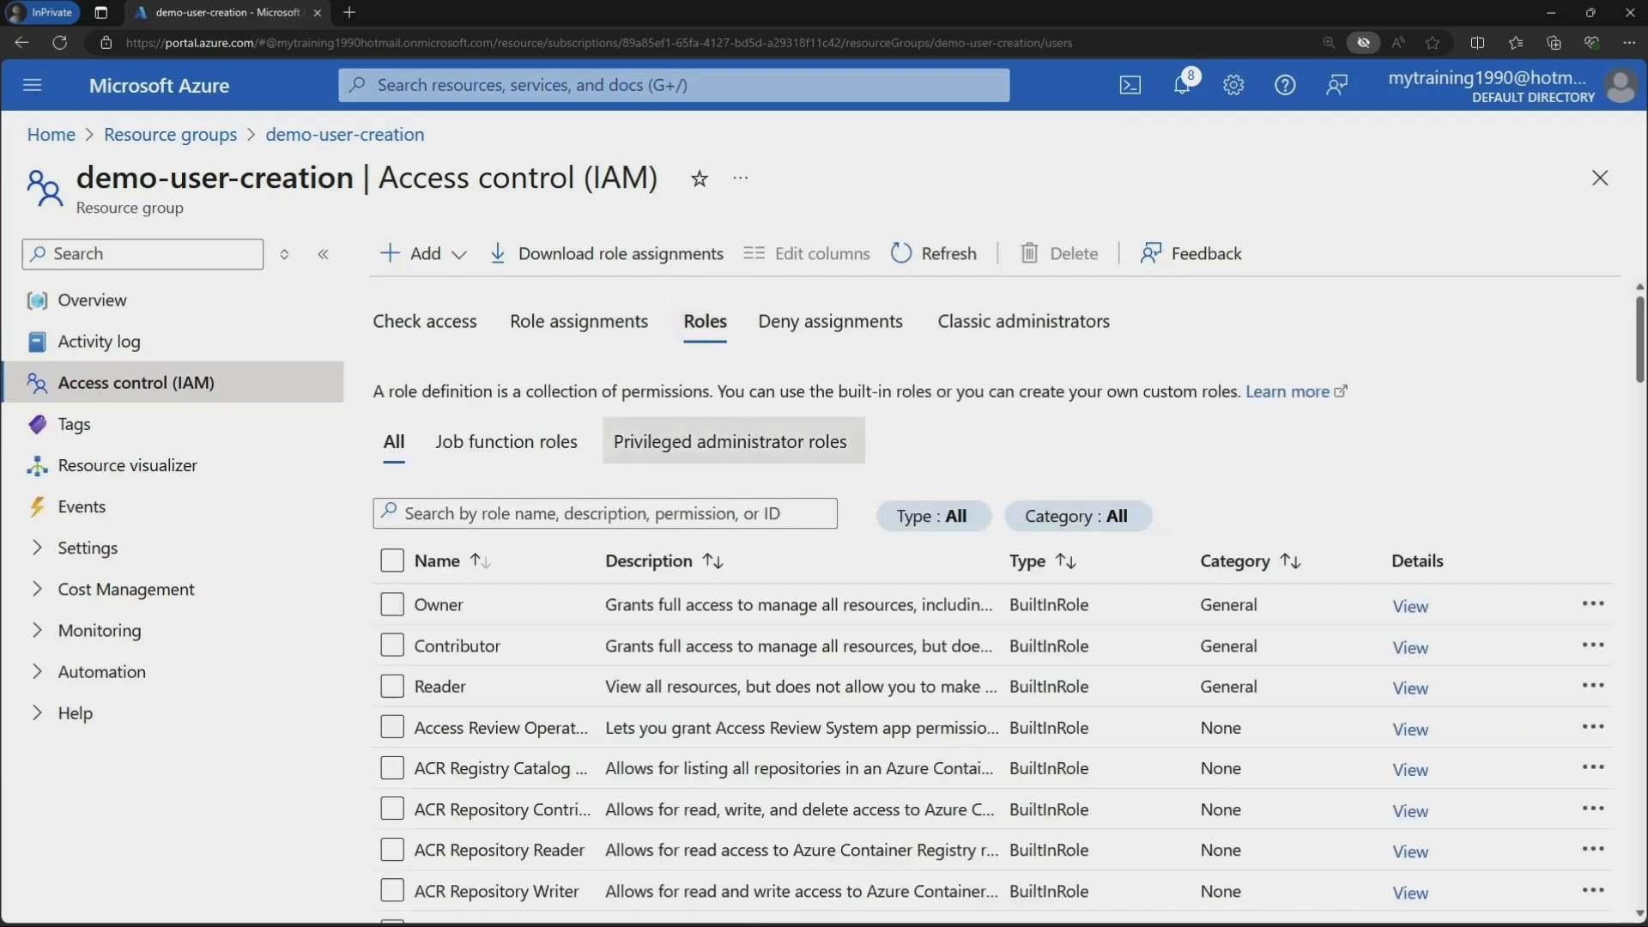
click(579, 321)
mouse_move(777, 390)
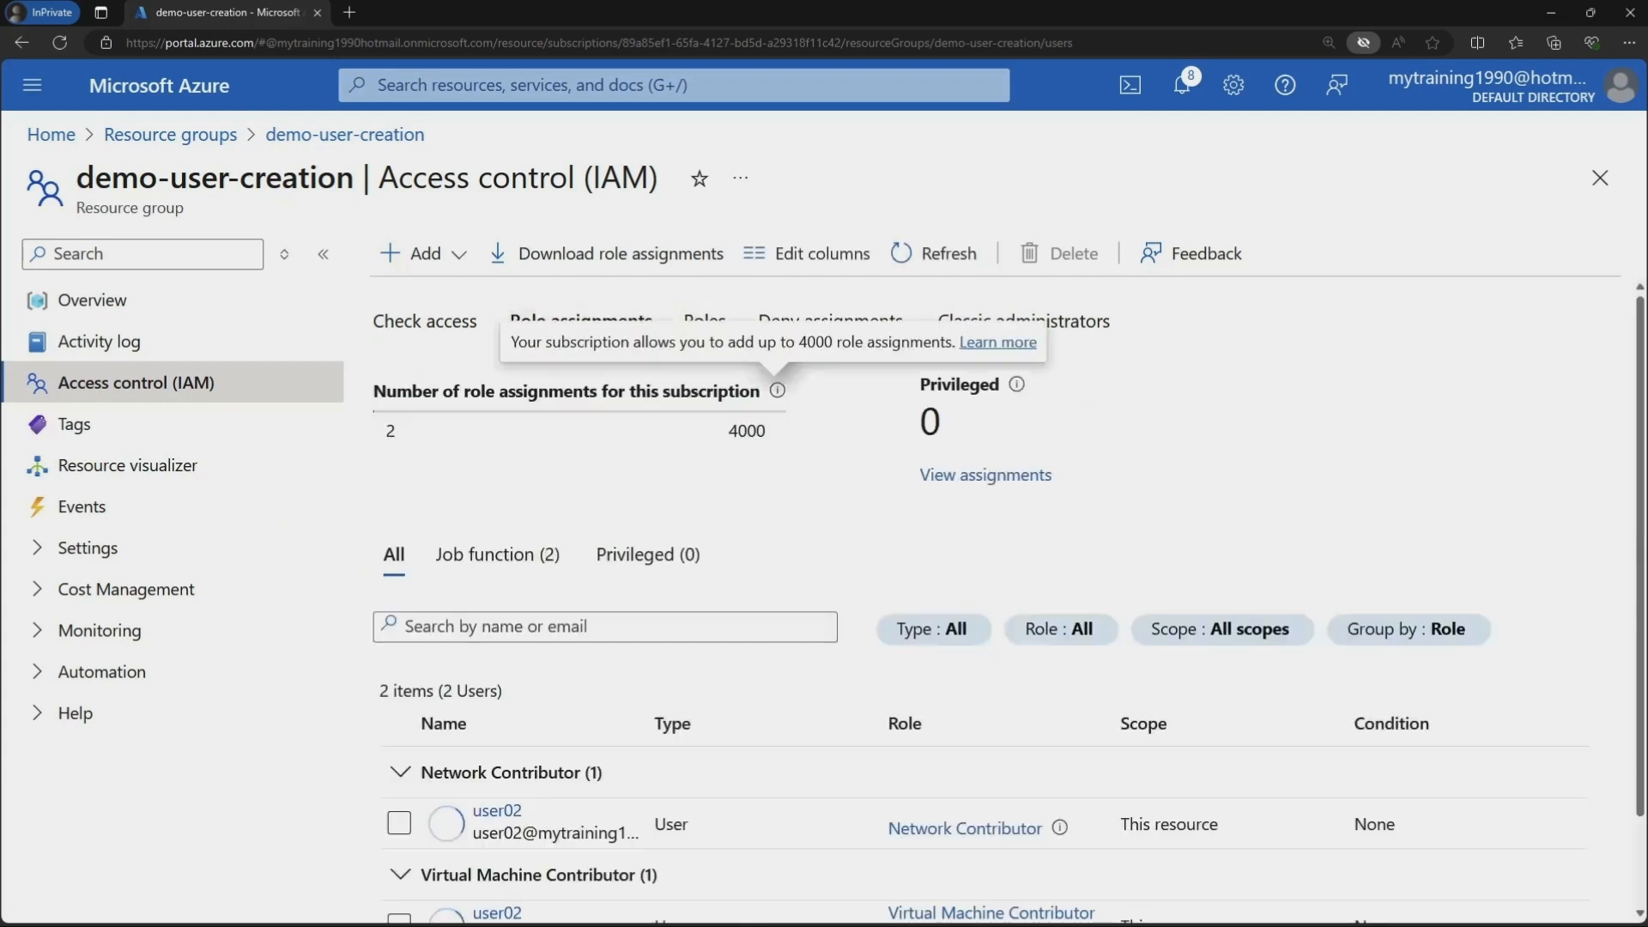
scroll(777, 390, down, 1)
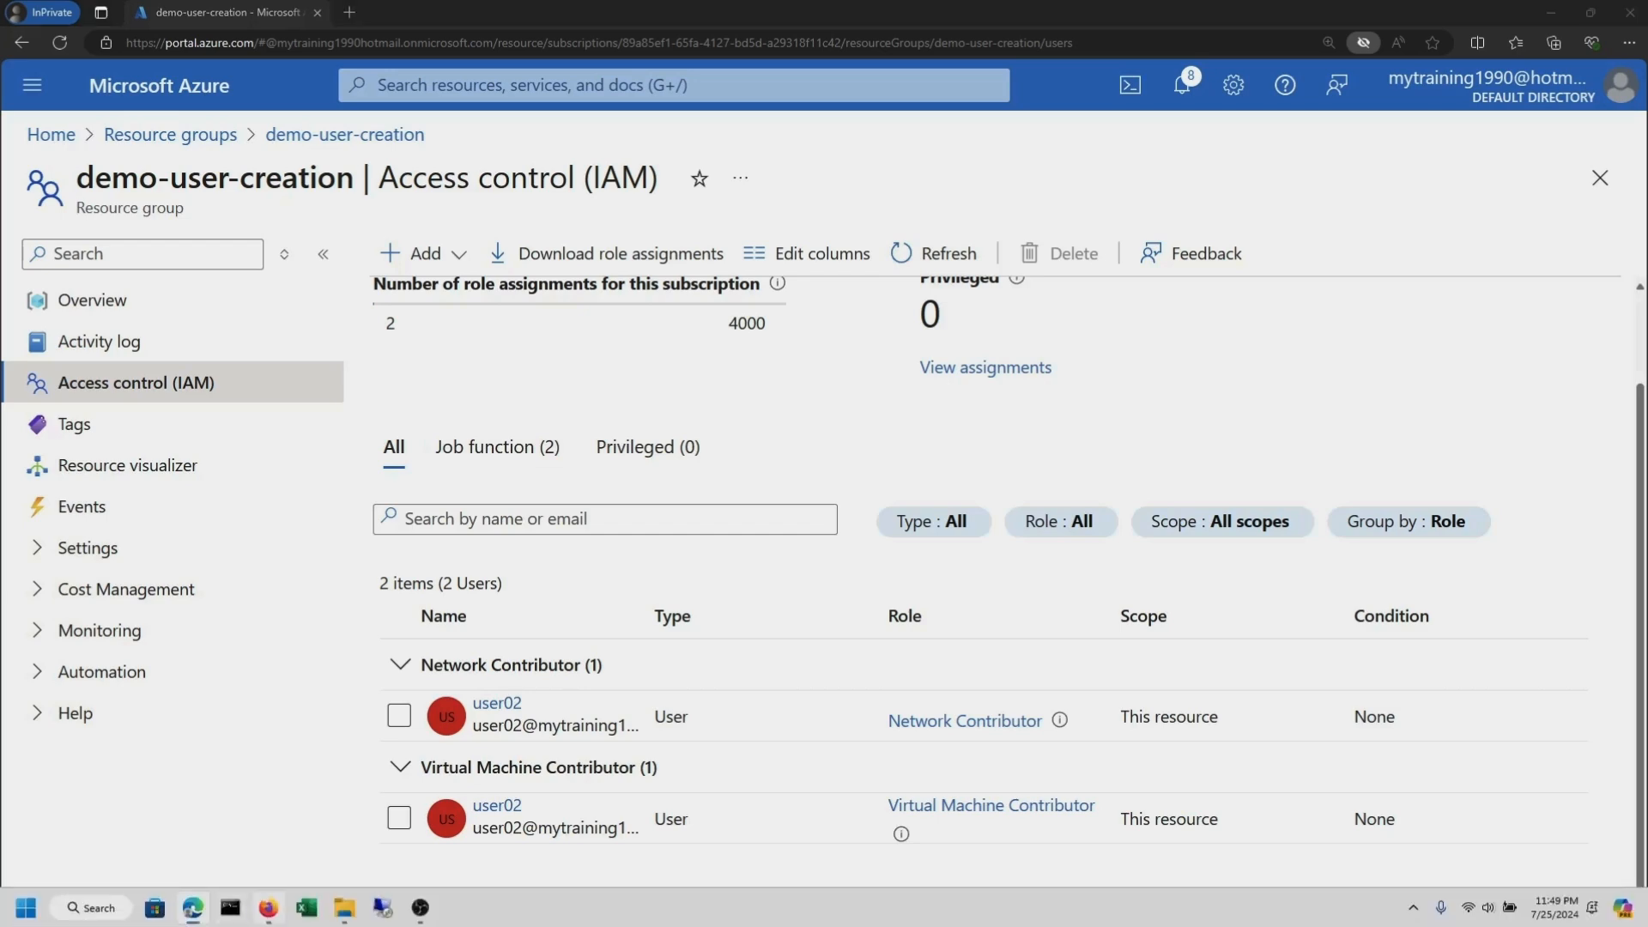
Switch to user02's Firefox window, return to vm01's basic settings and run the virtual machine validation again
click(268, 907)
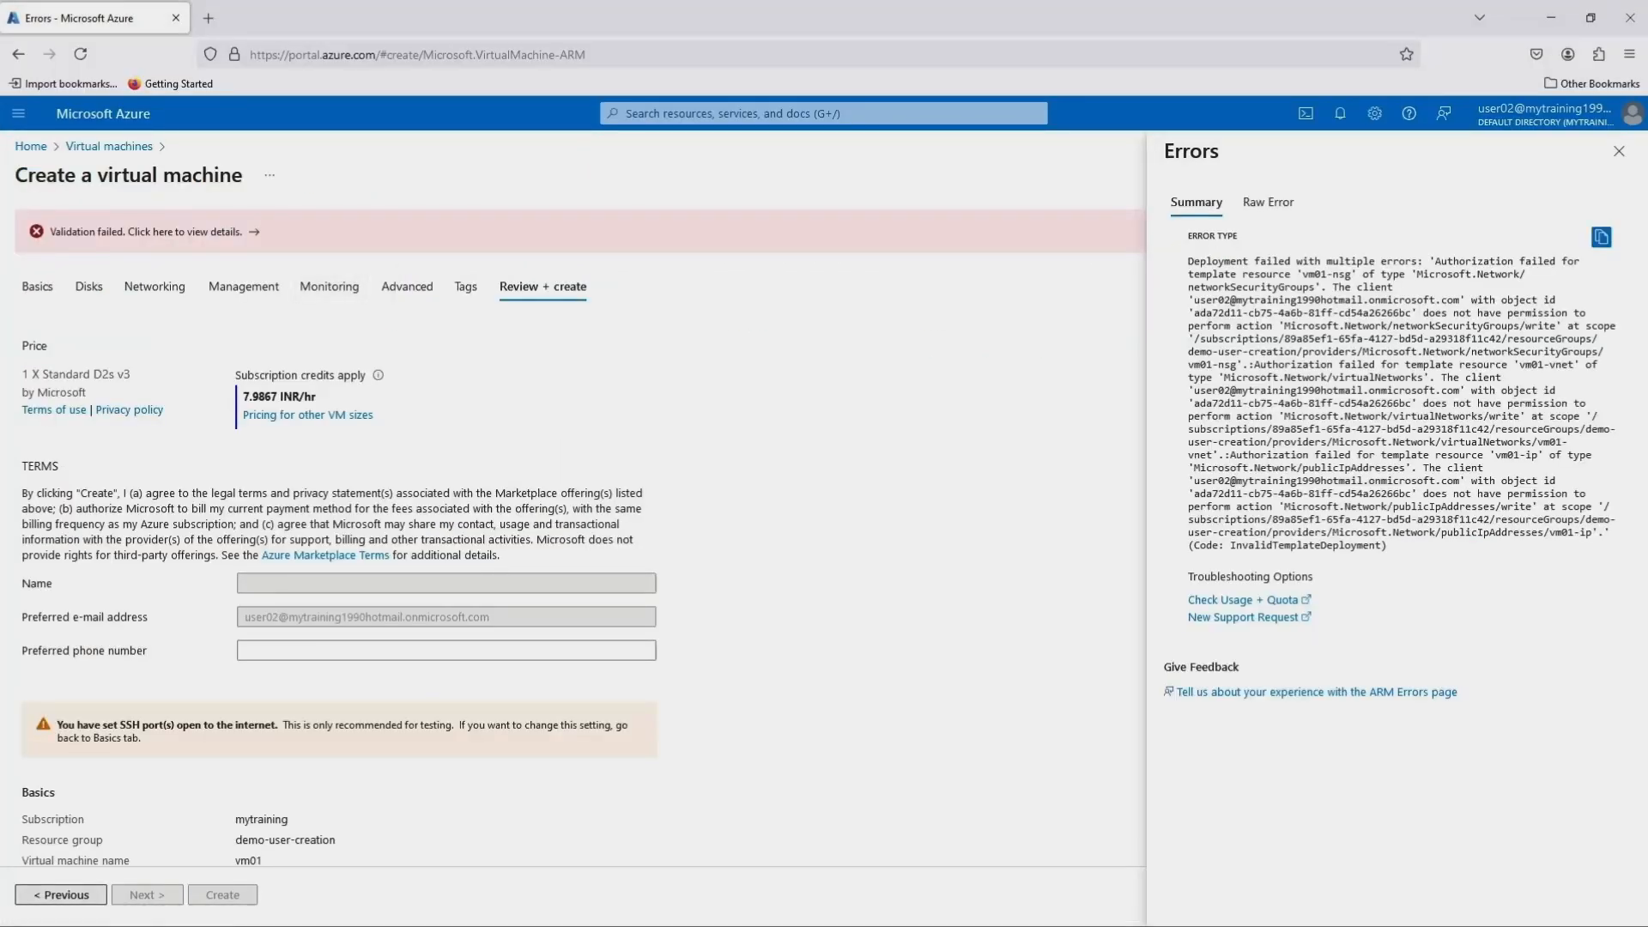
click(60, 894)
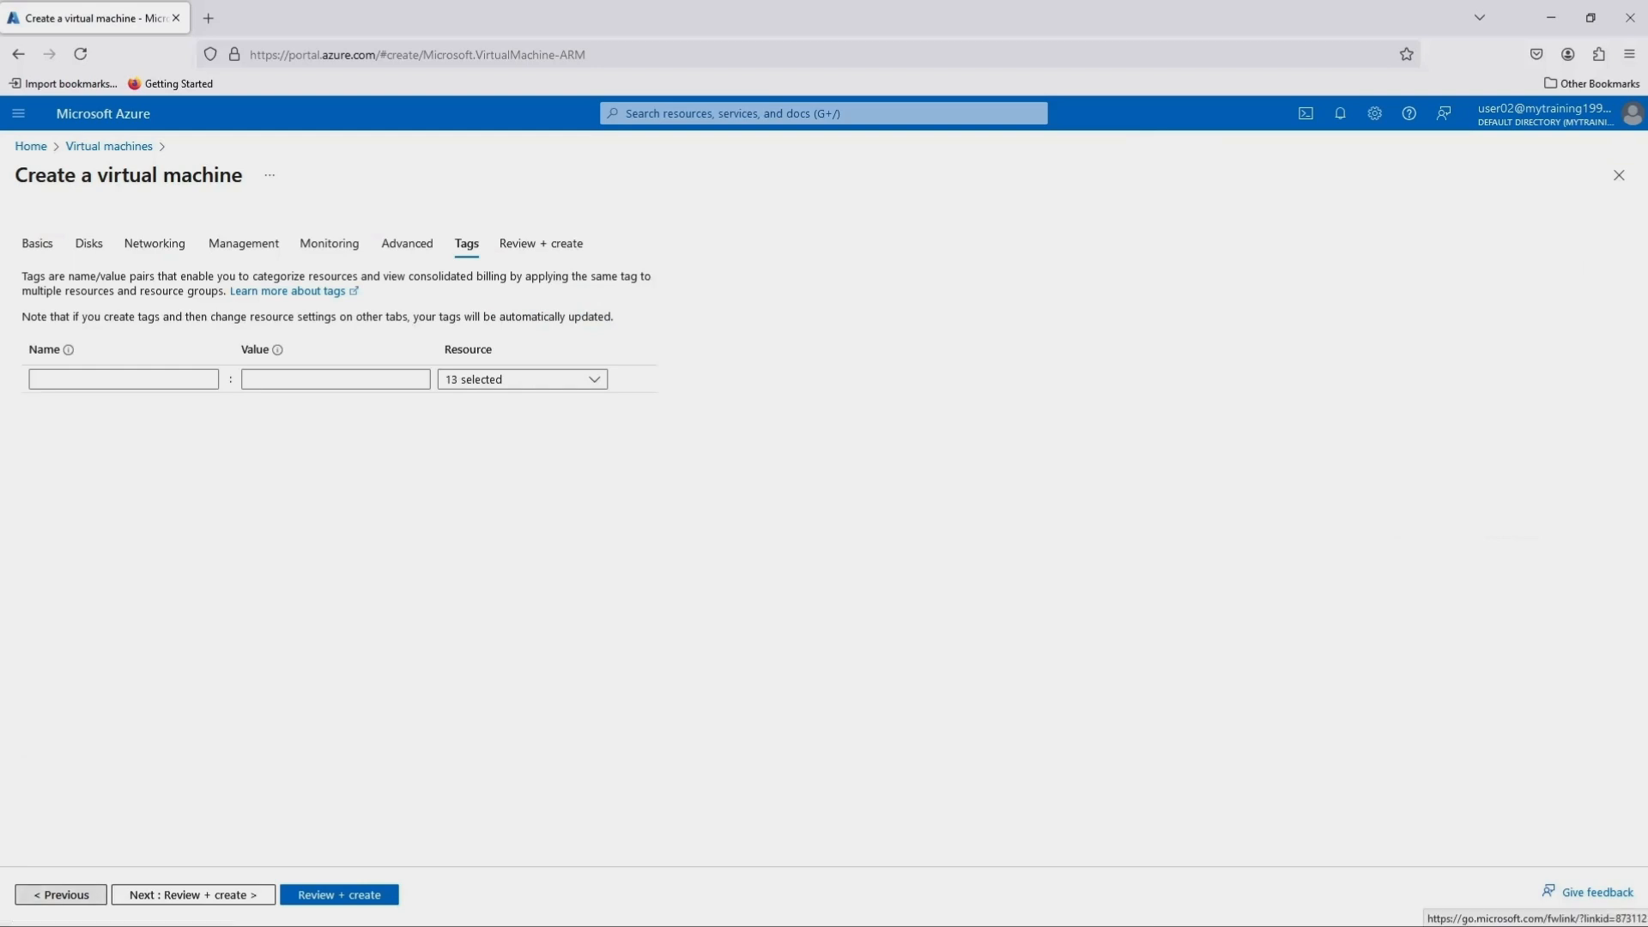
click(60, 894)
click(60, 894)
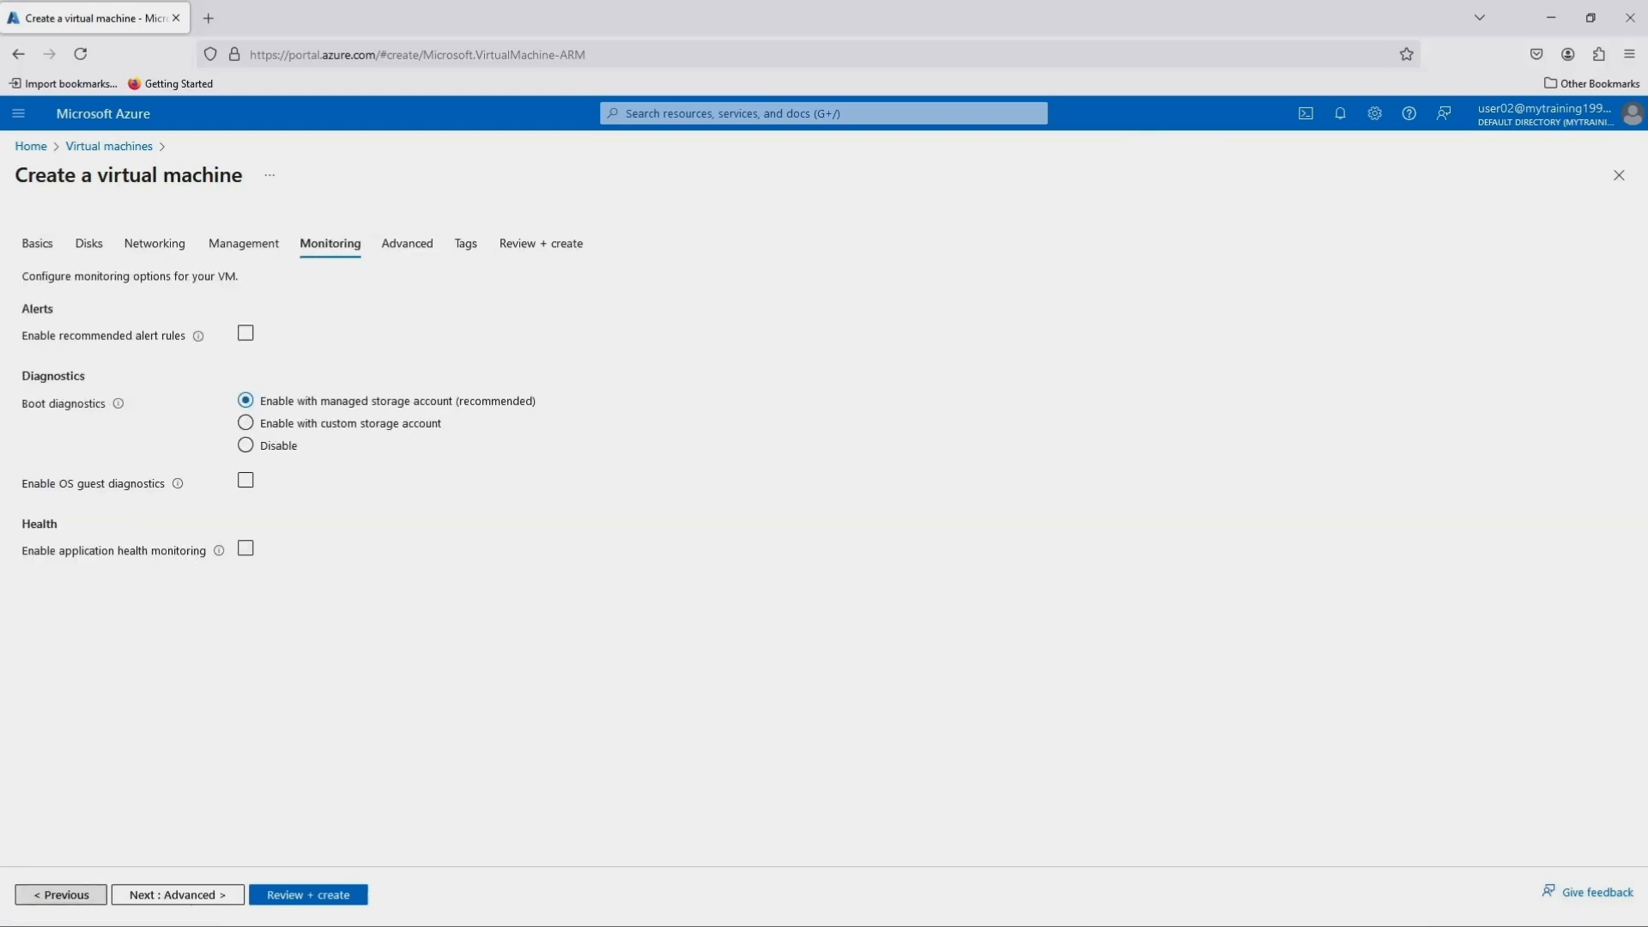
click(60, 894)
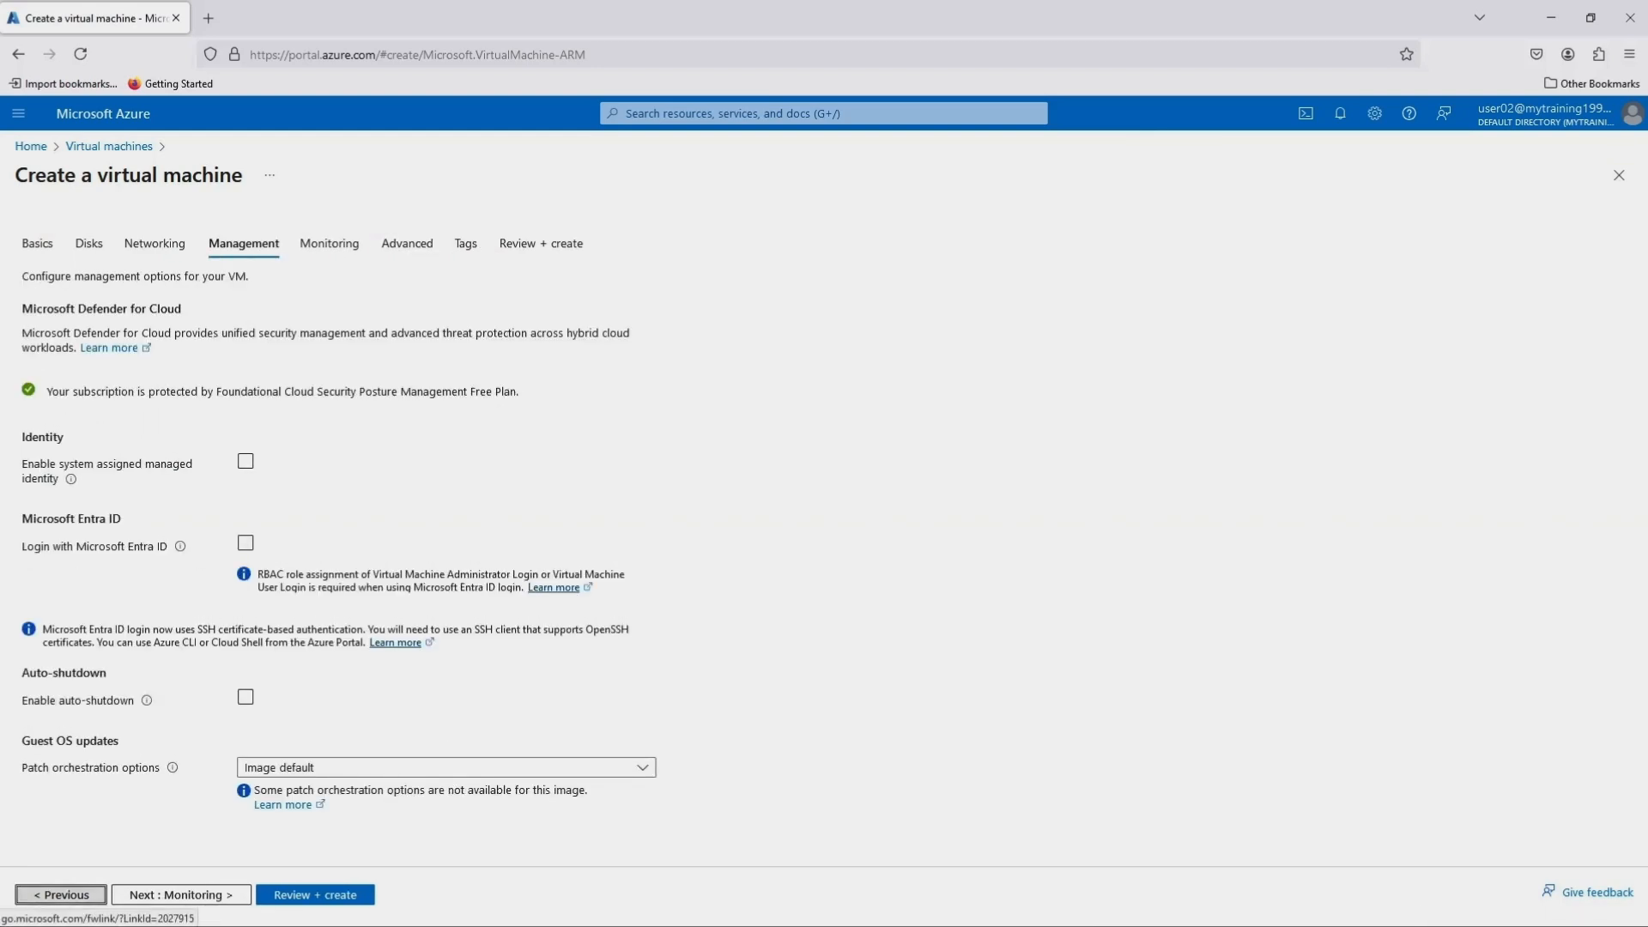
click(60, 894)
click(60, 894)
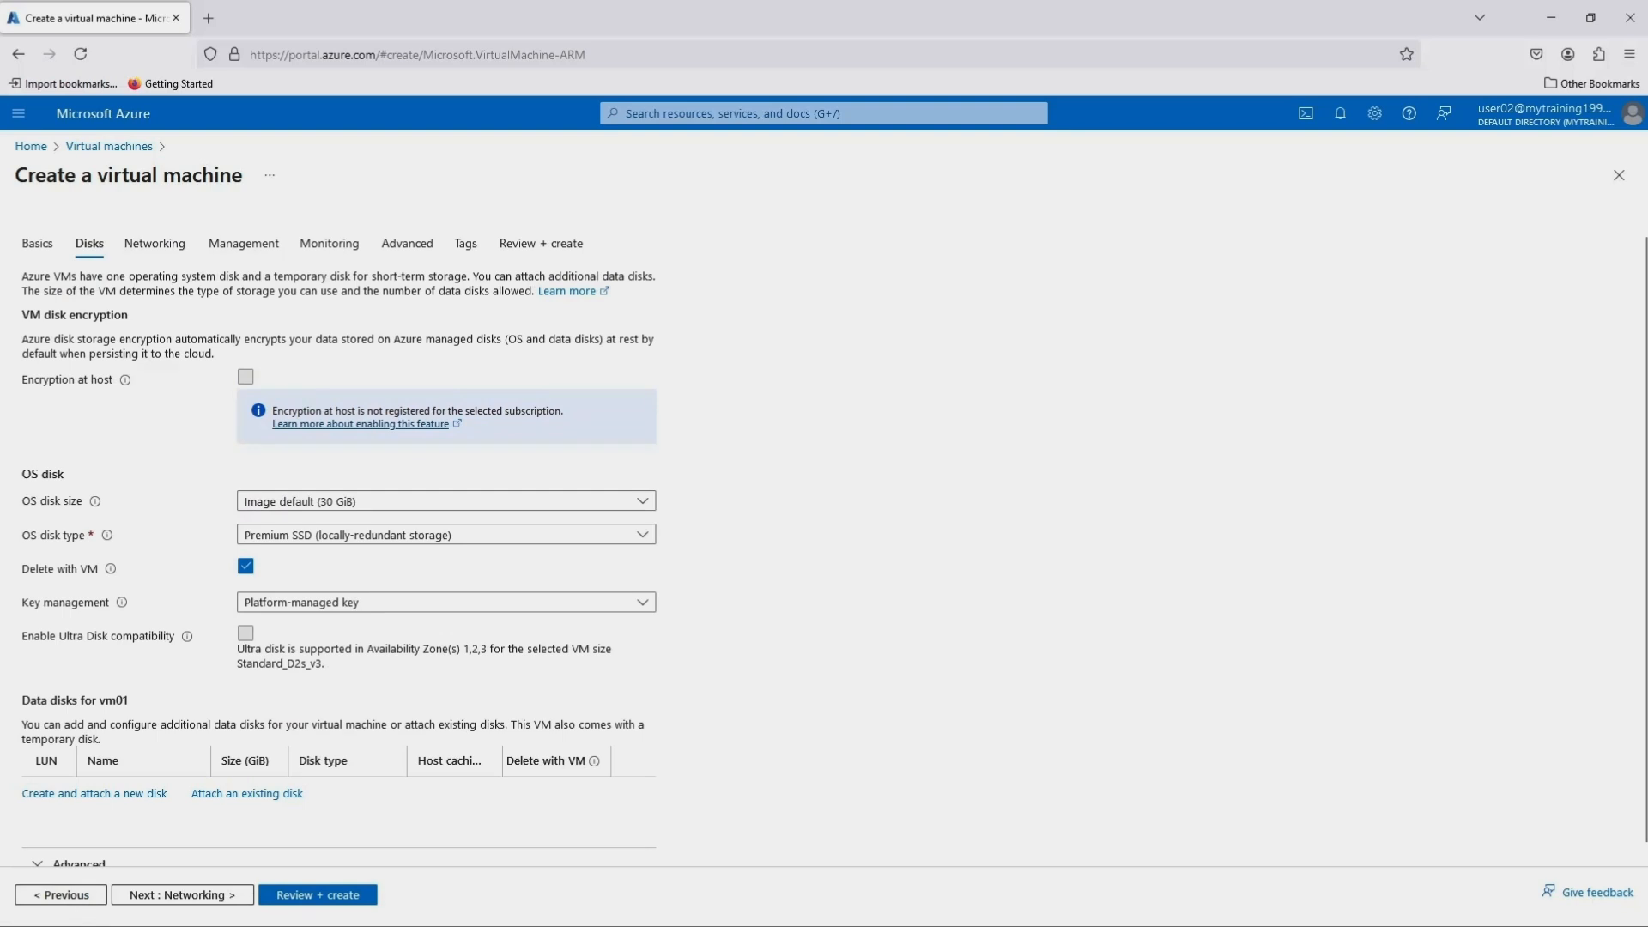
click(37, 244)
scroll(446, 549, down, 5)
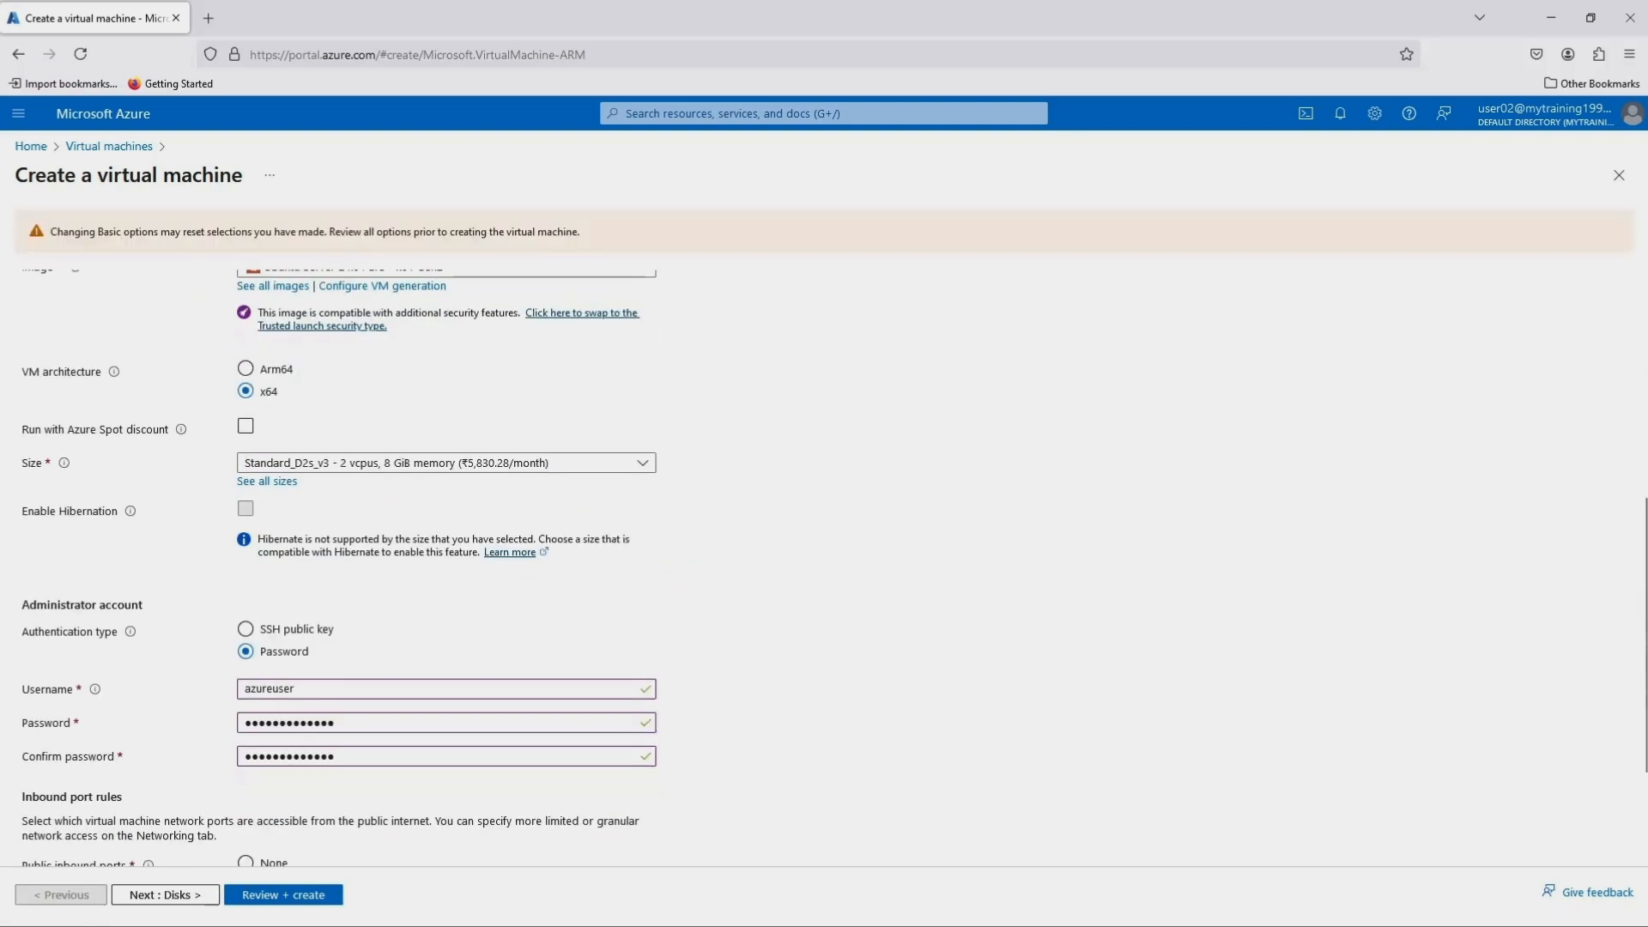
scroll(447, 549, down, 2)
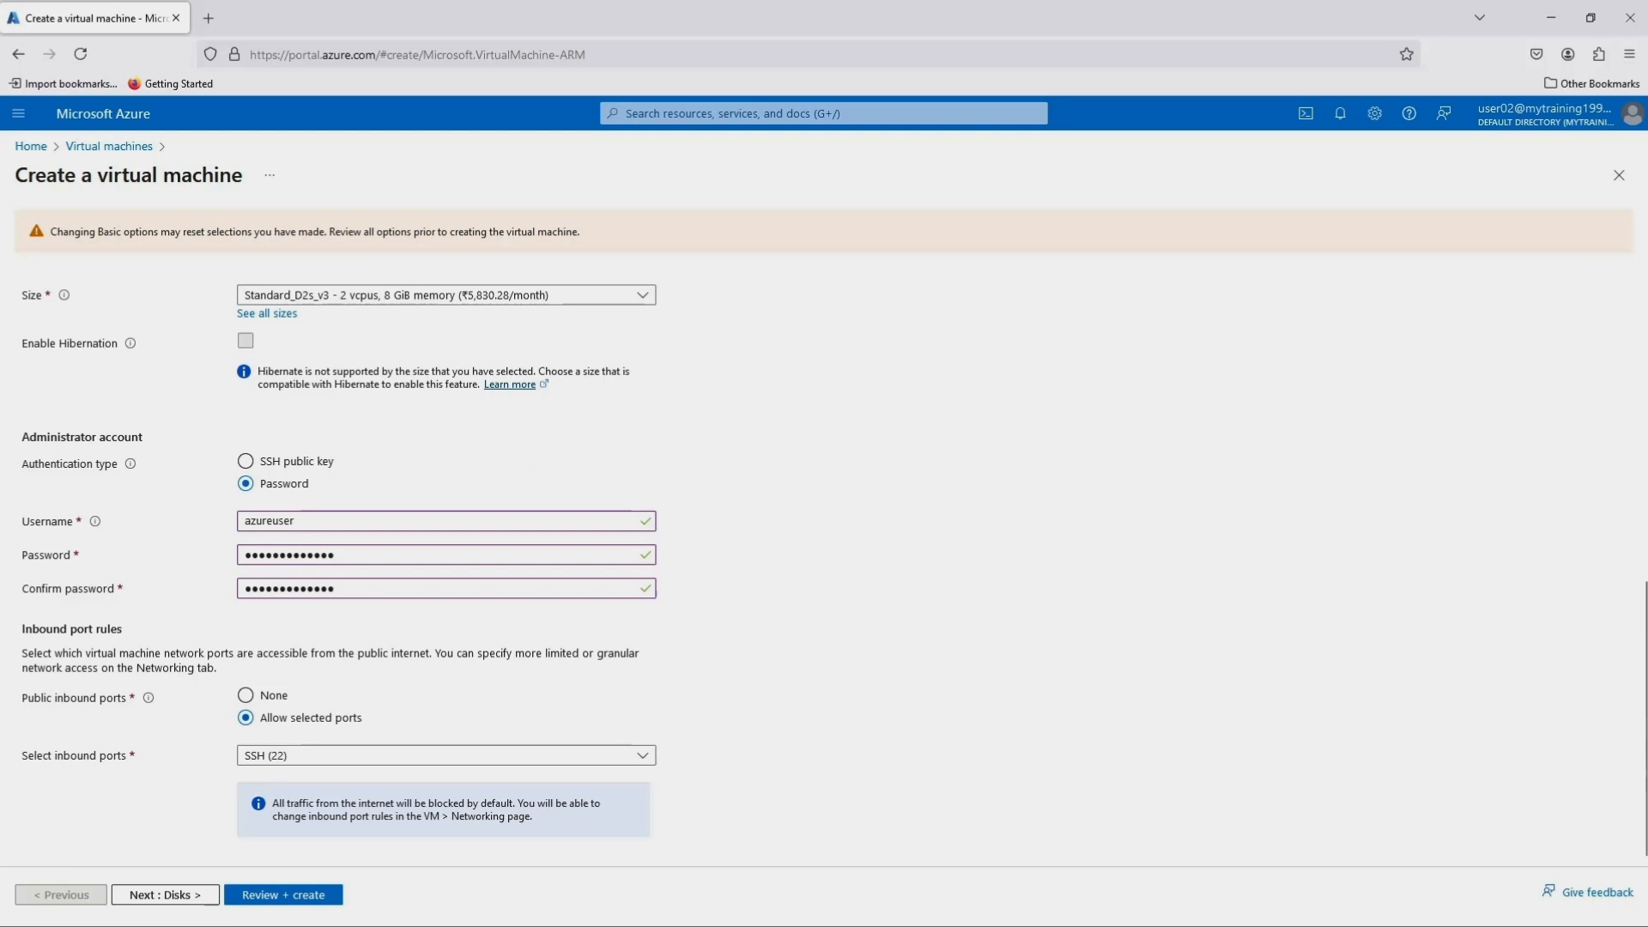
click(283, 895)
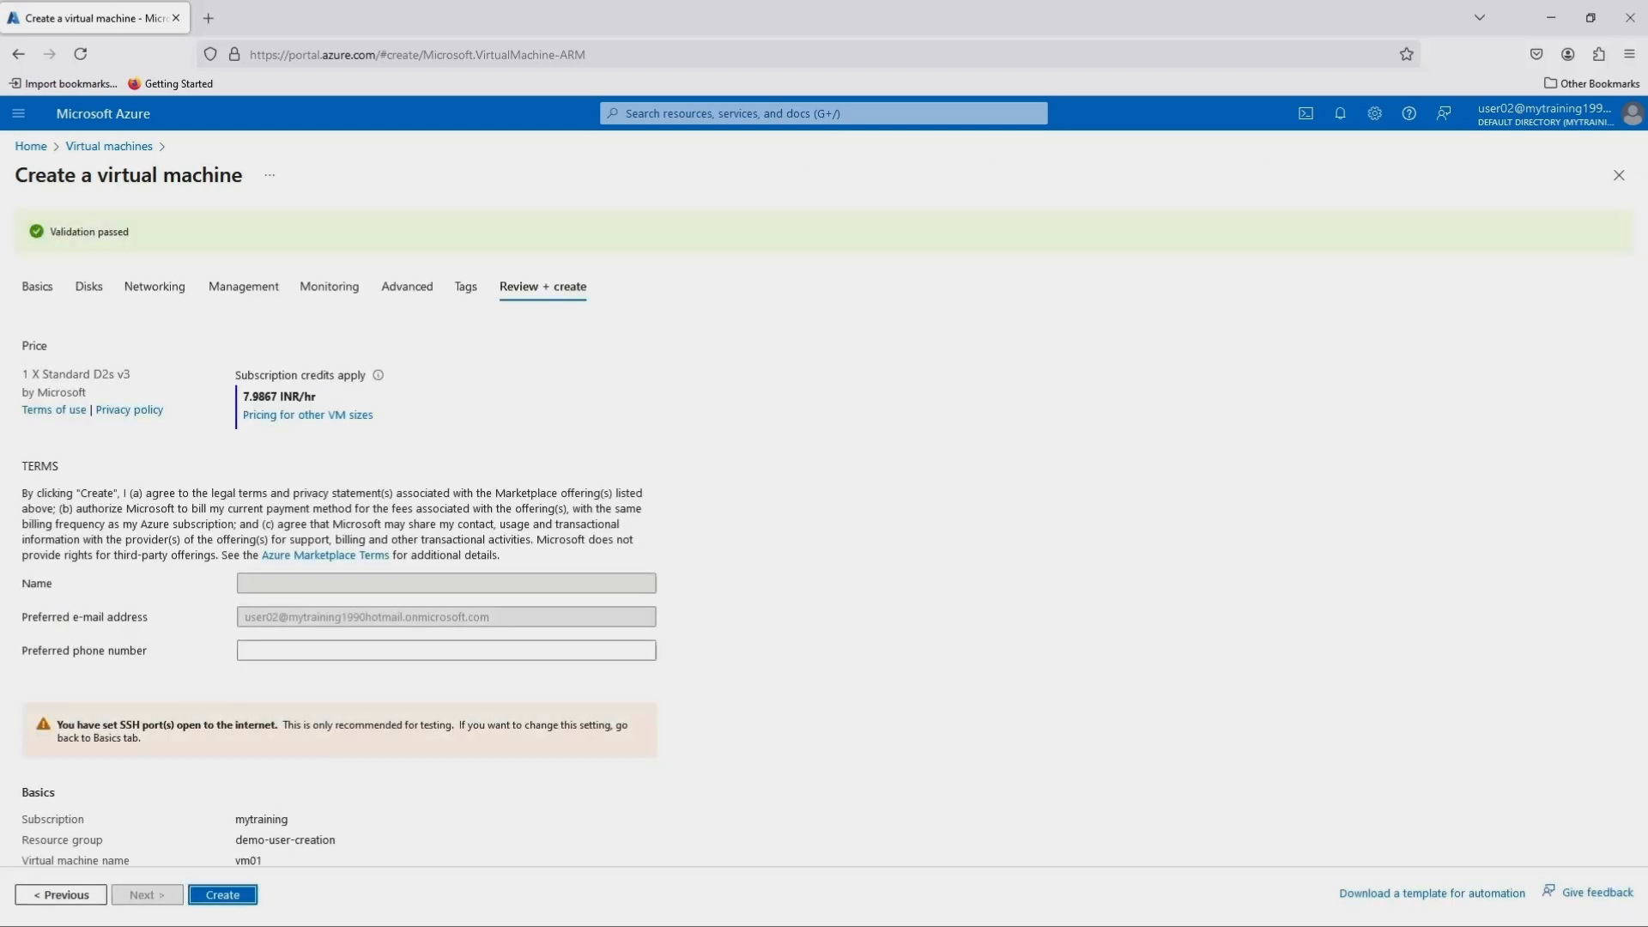
Examine vm01's review summary, checking the basics, disks and networking settings, including the new subnet and public IP
scroll(823, 567, down, 1)
scroll(824, 566, up, 1)
scroll(824, 567, down, 4)
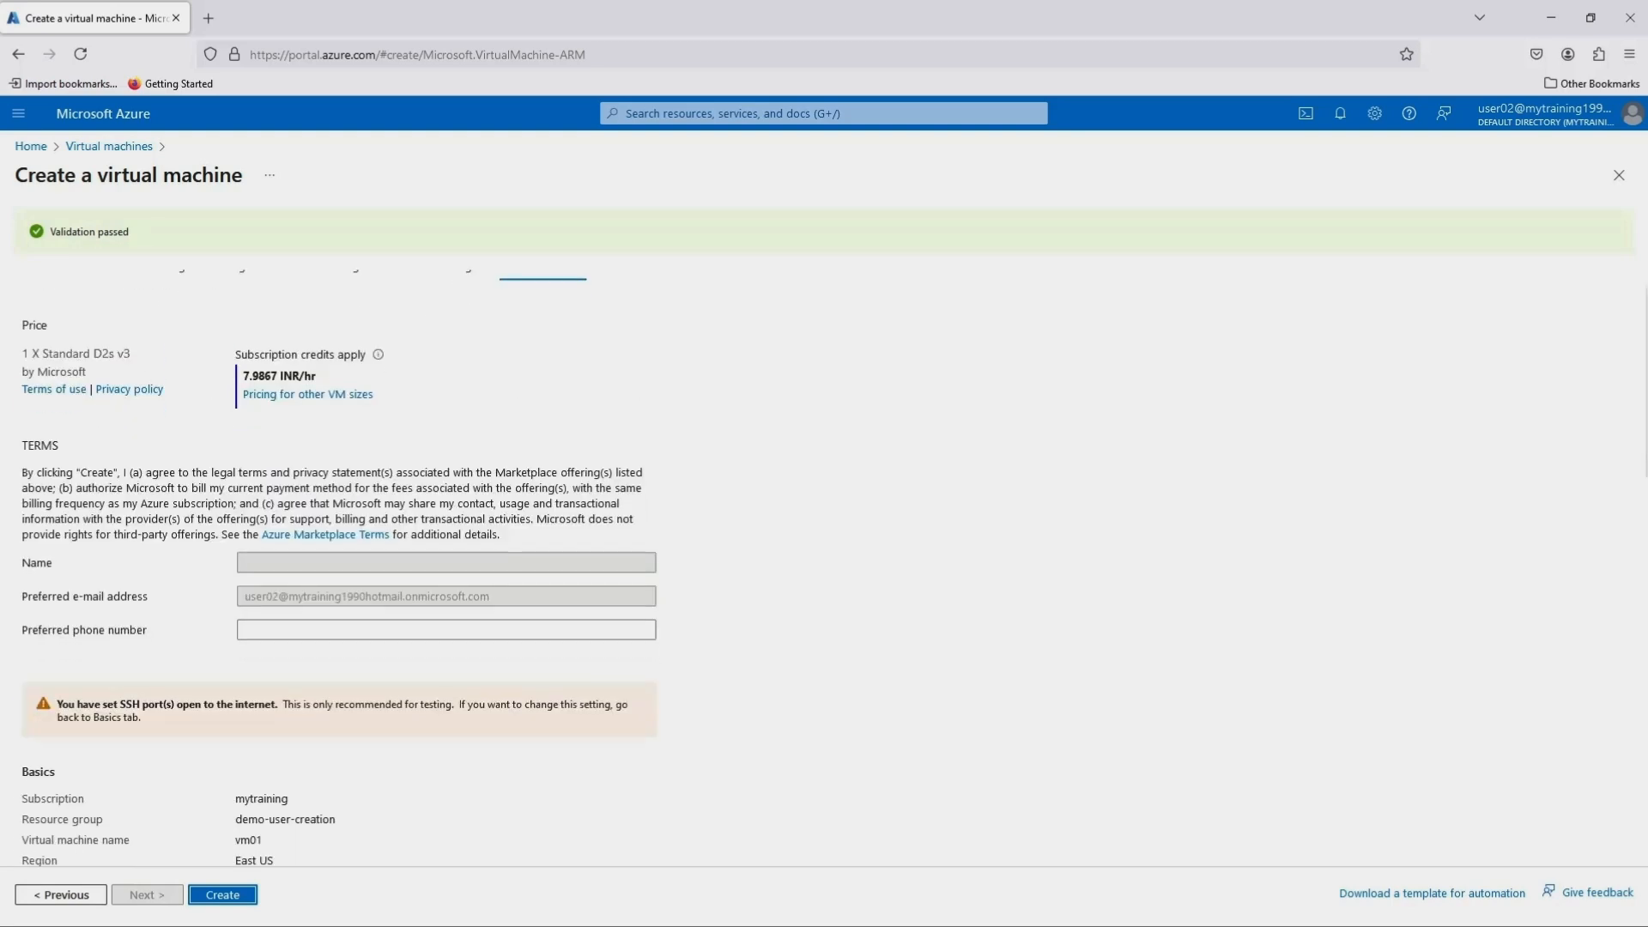
scroll(338, 561, down, 2)
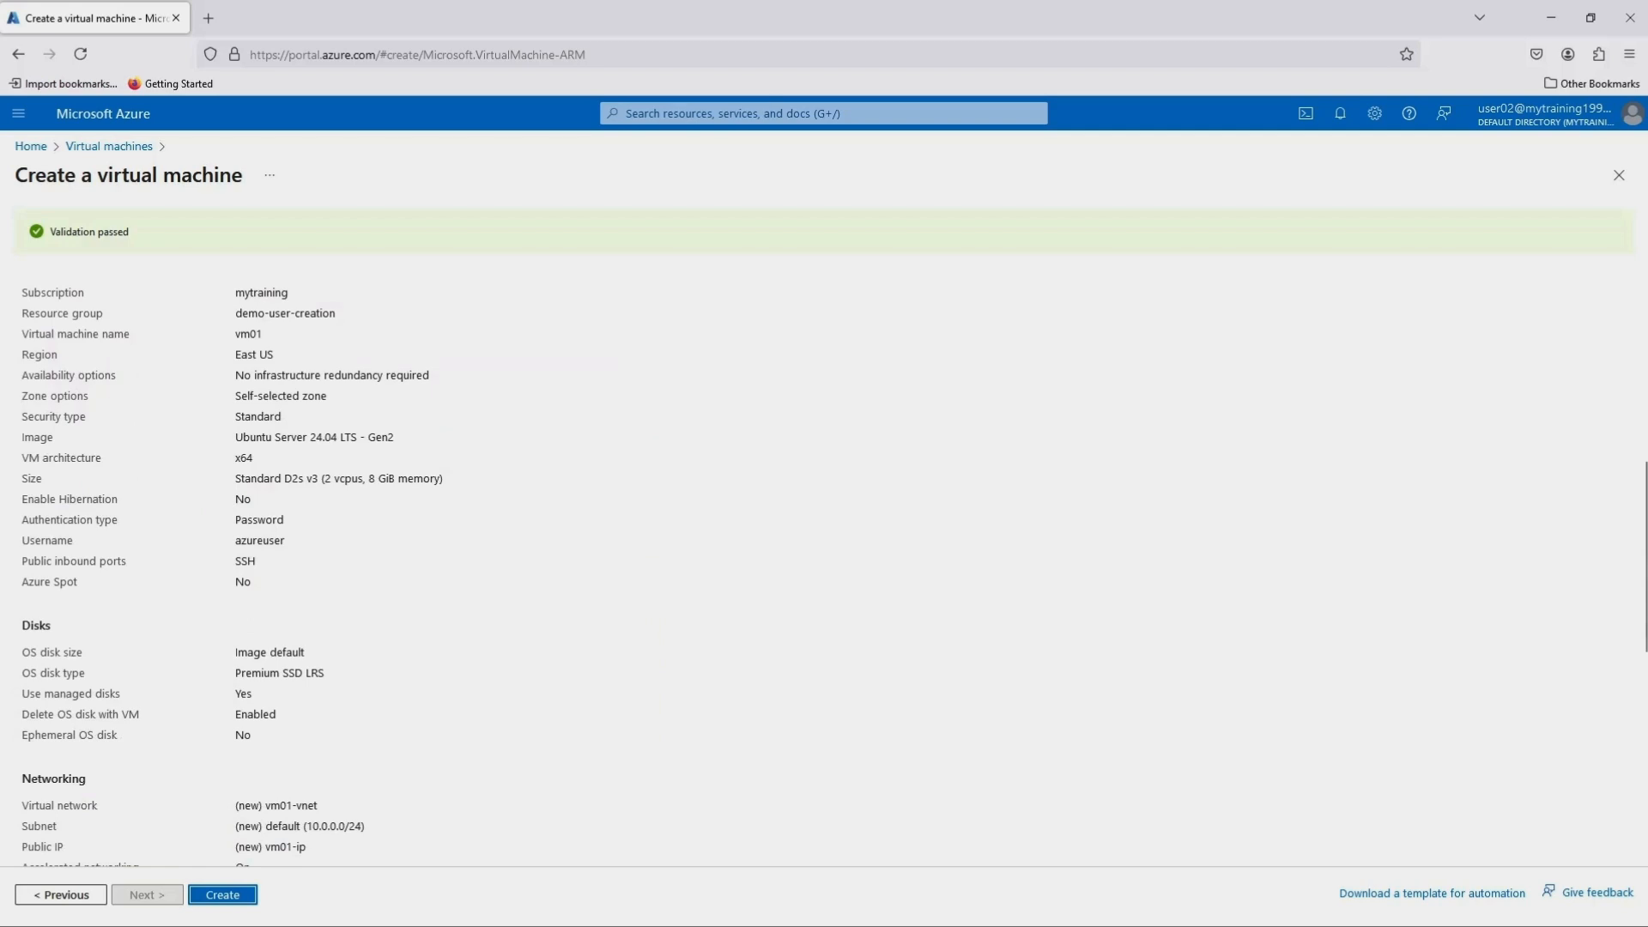
scroll(824, 566, down, 3)
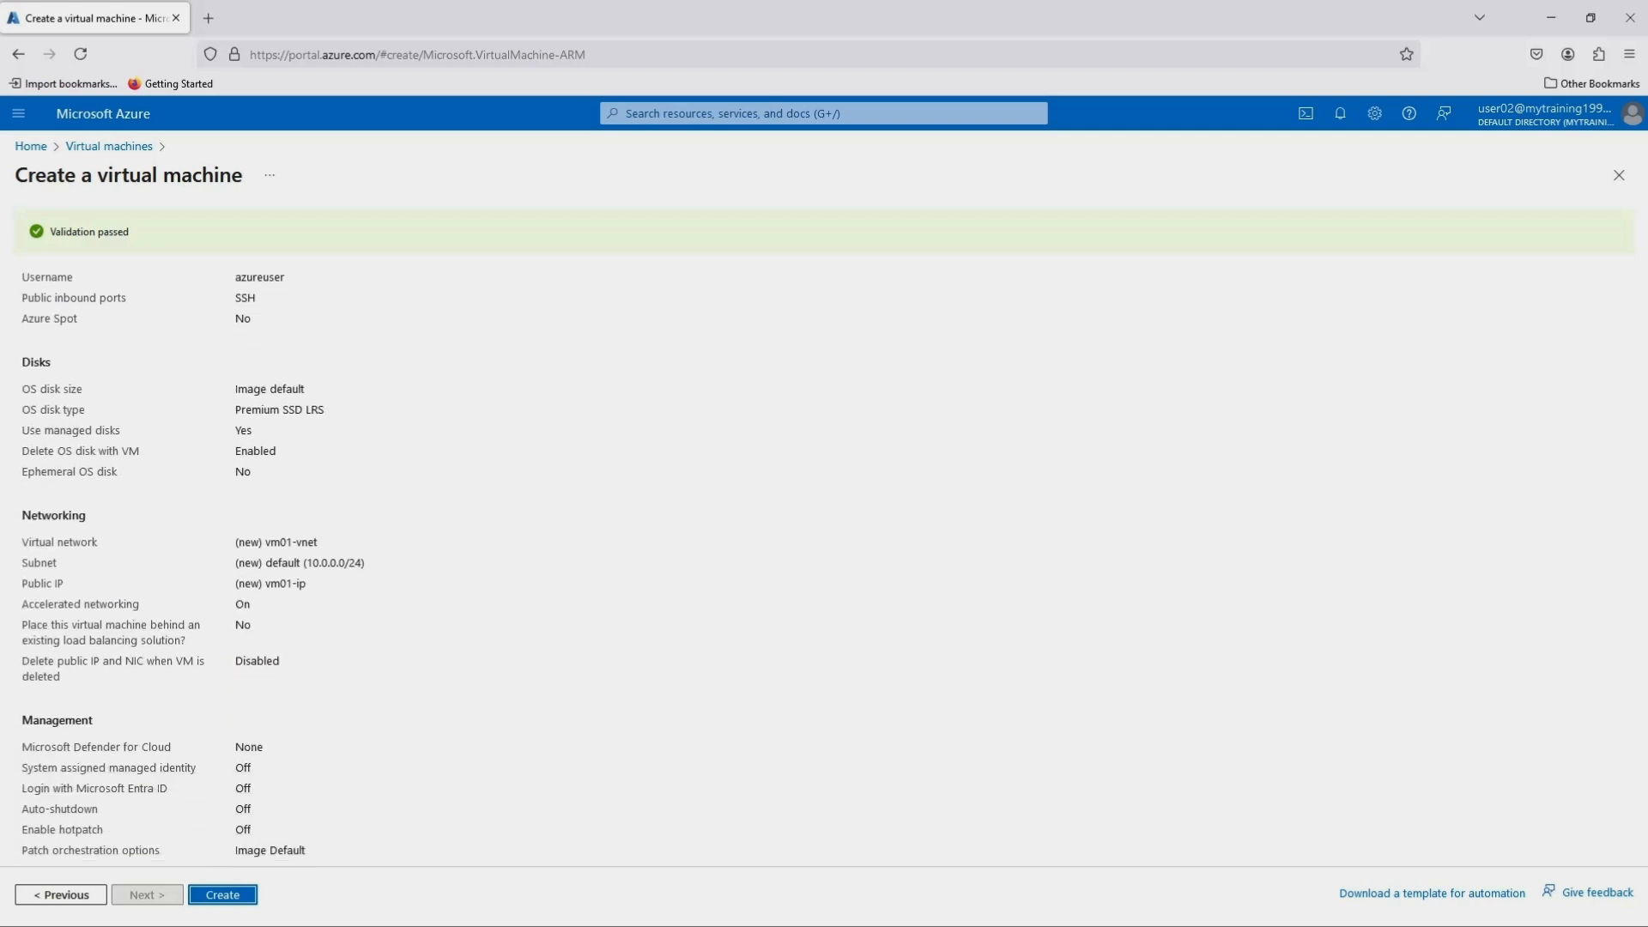
scroll(824, 567, up, 4)
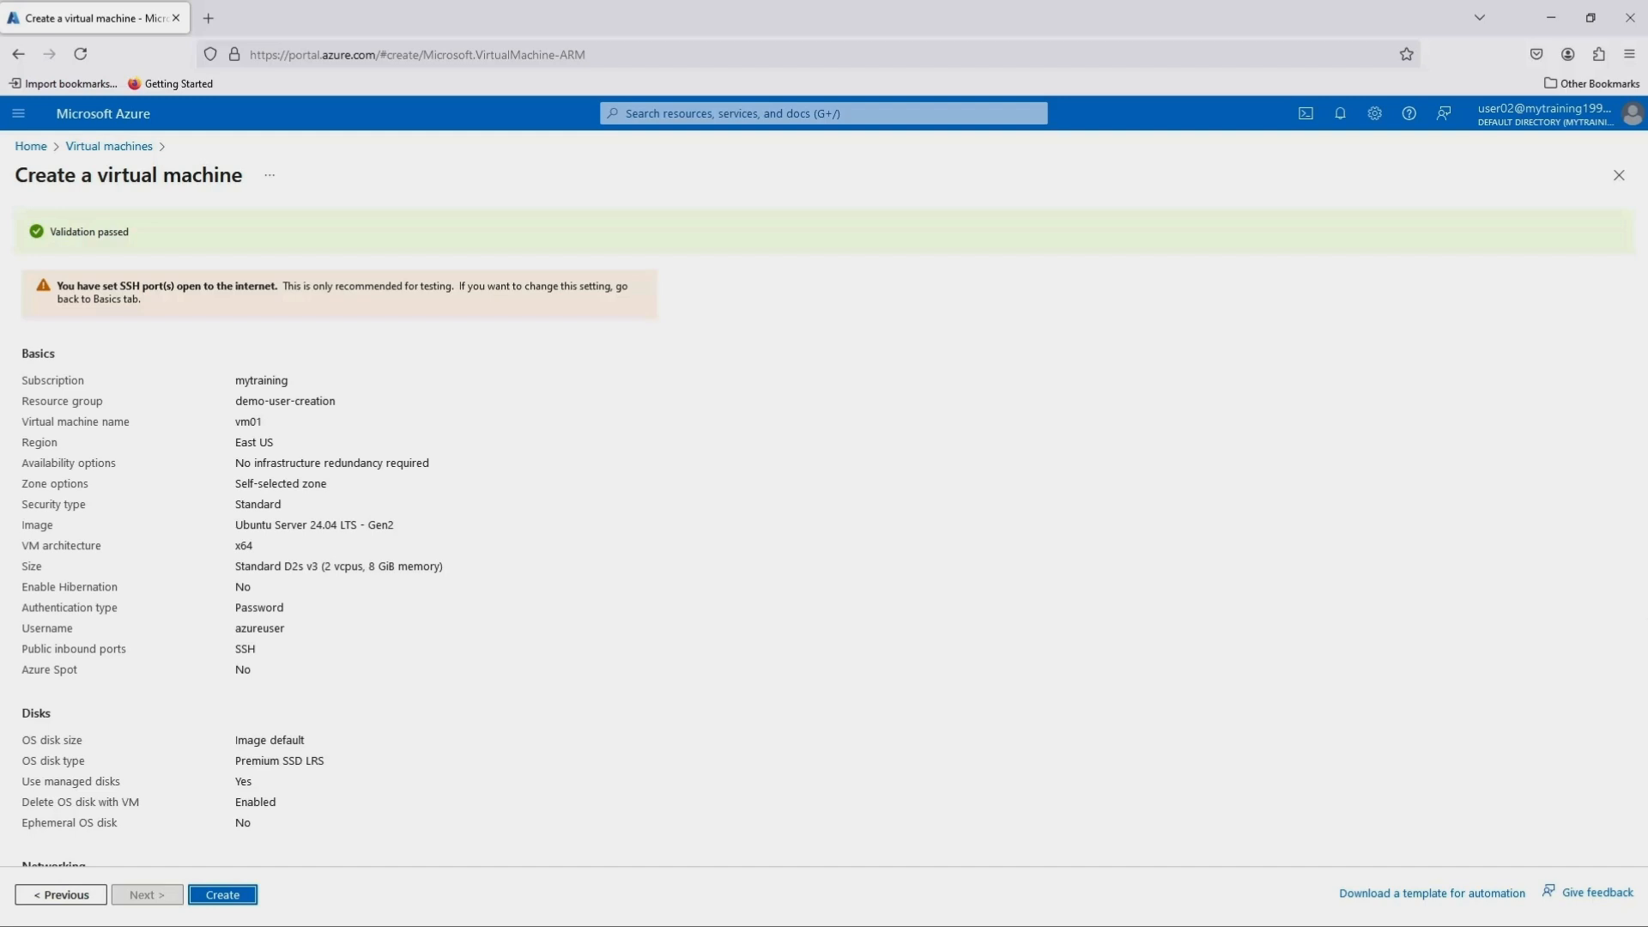
scroll(824, 566, down, 3)
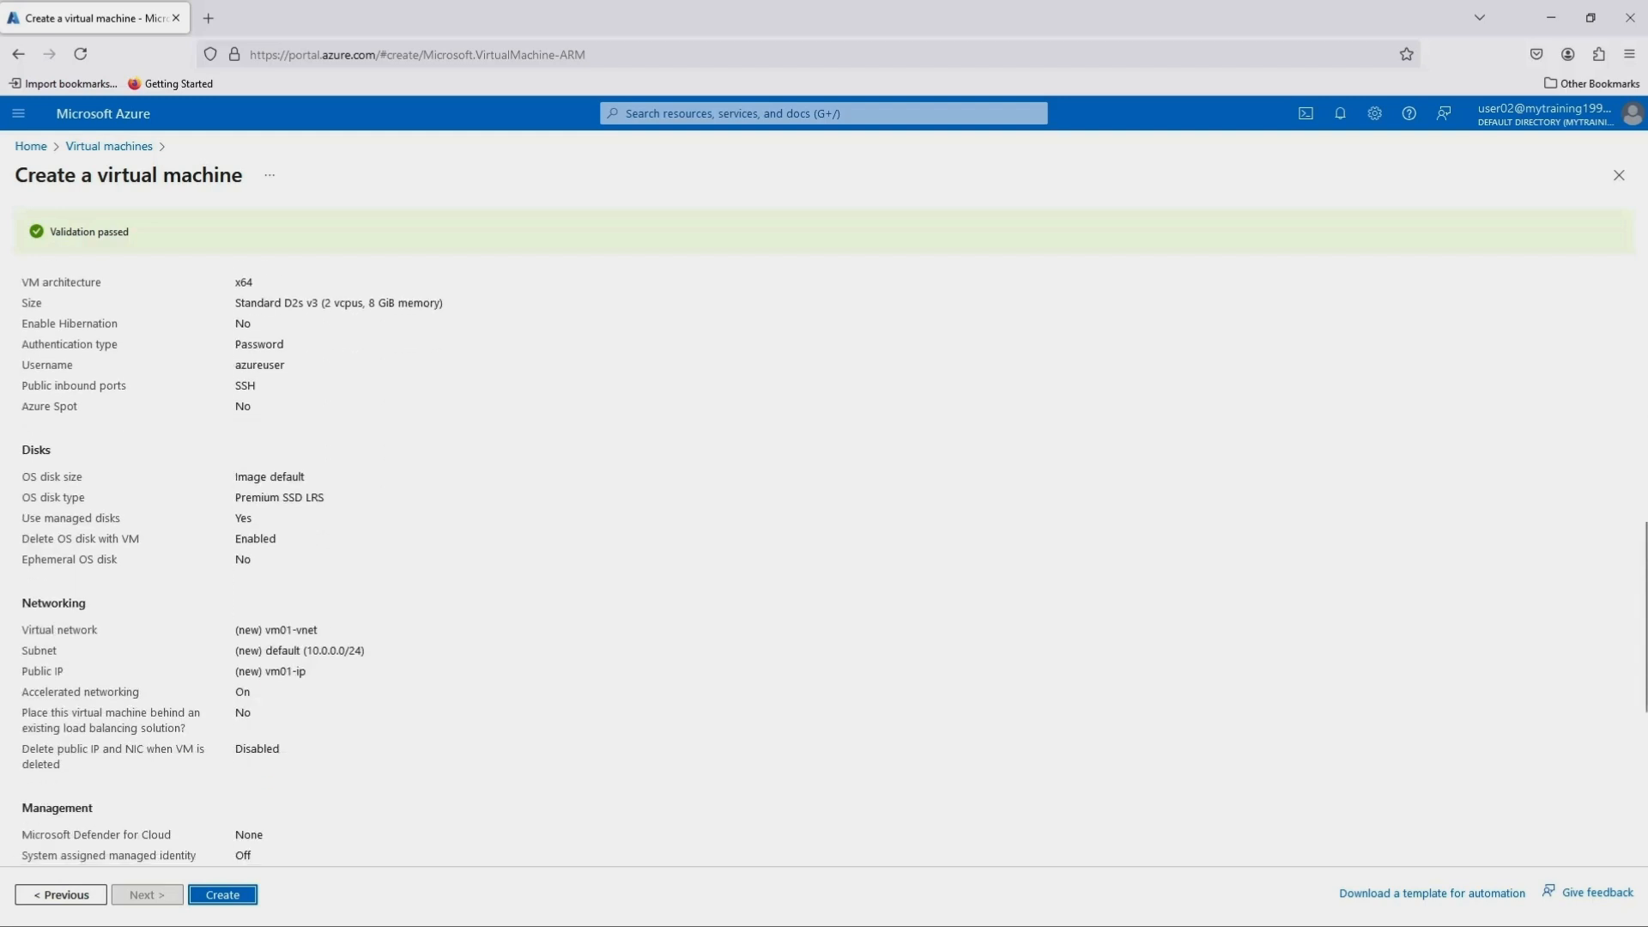
scroll(824, 567, down, 2)
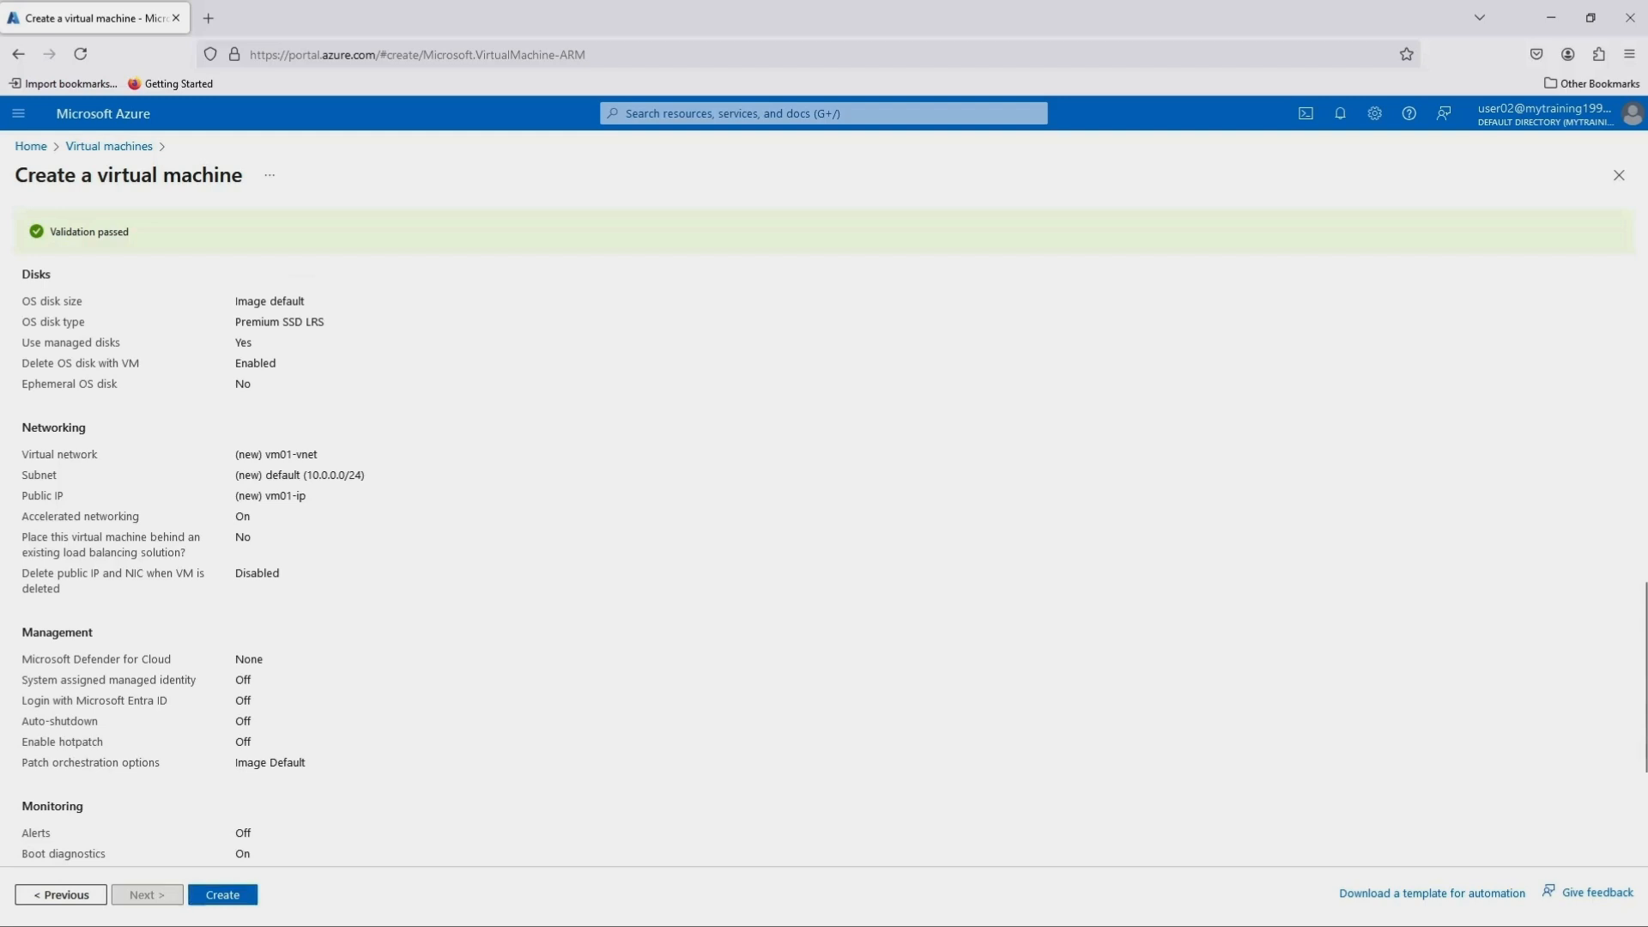
drag(265, 474, 365, 475)
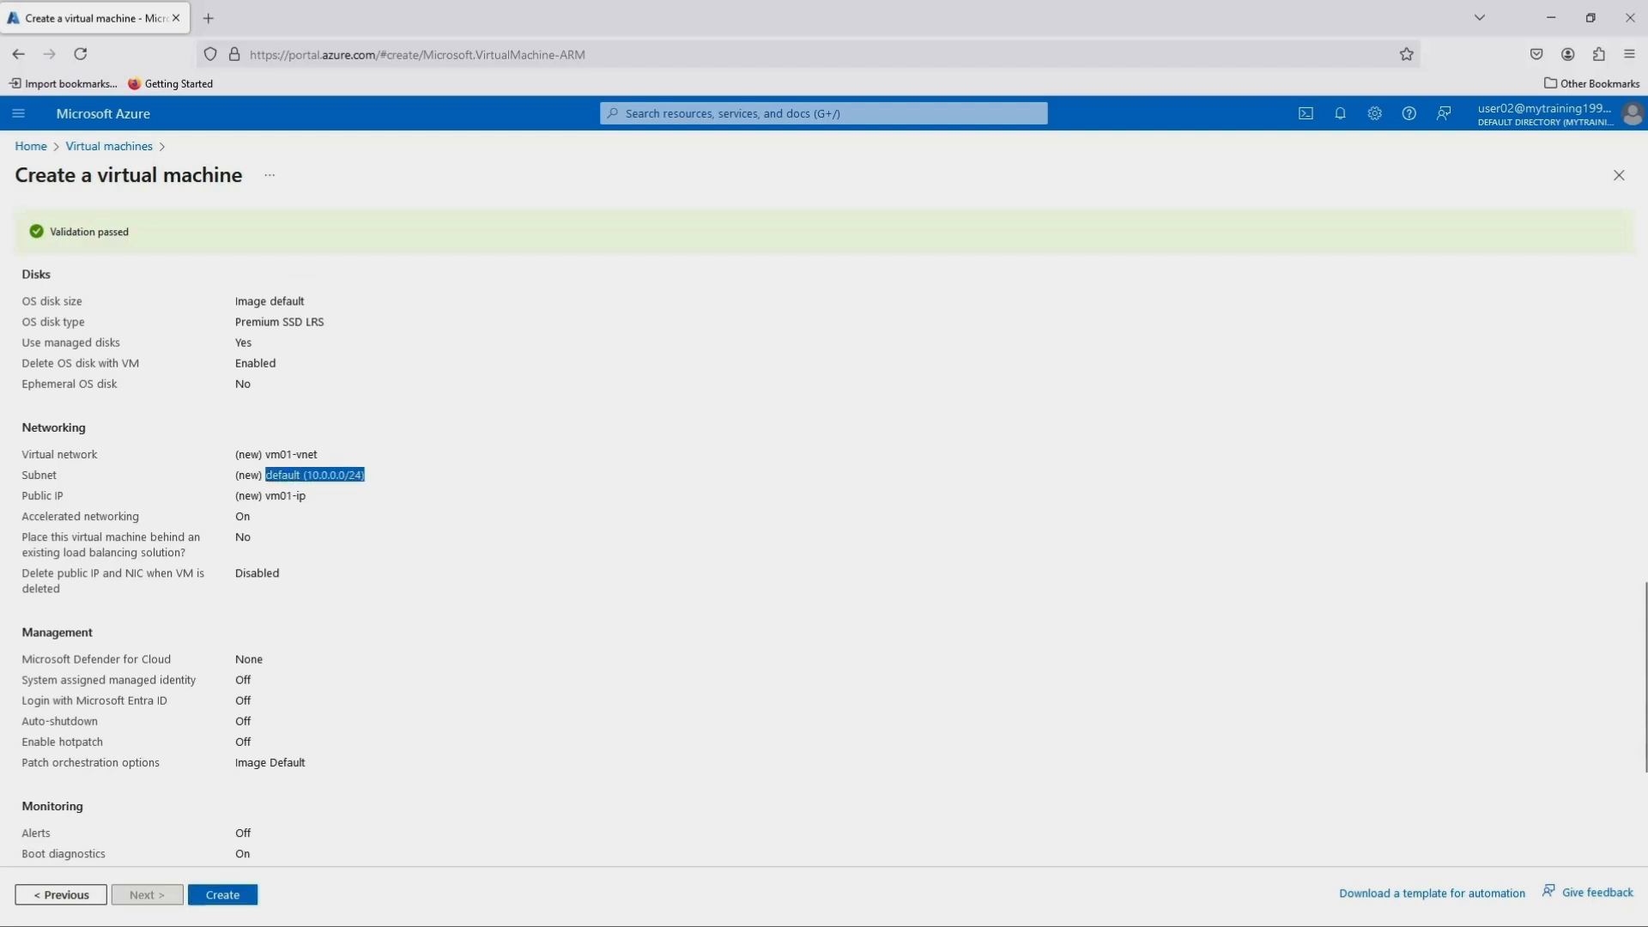
drag(307, 495, 237, 495)
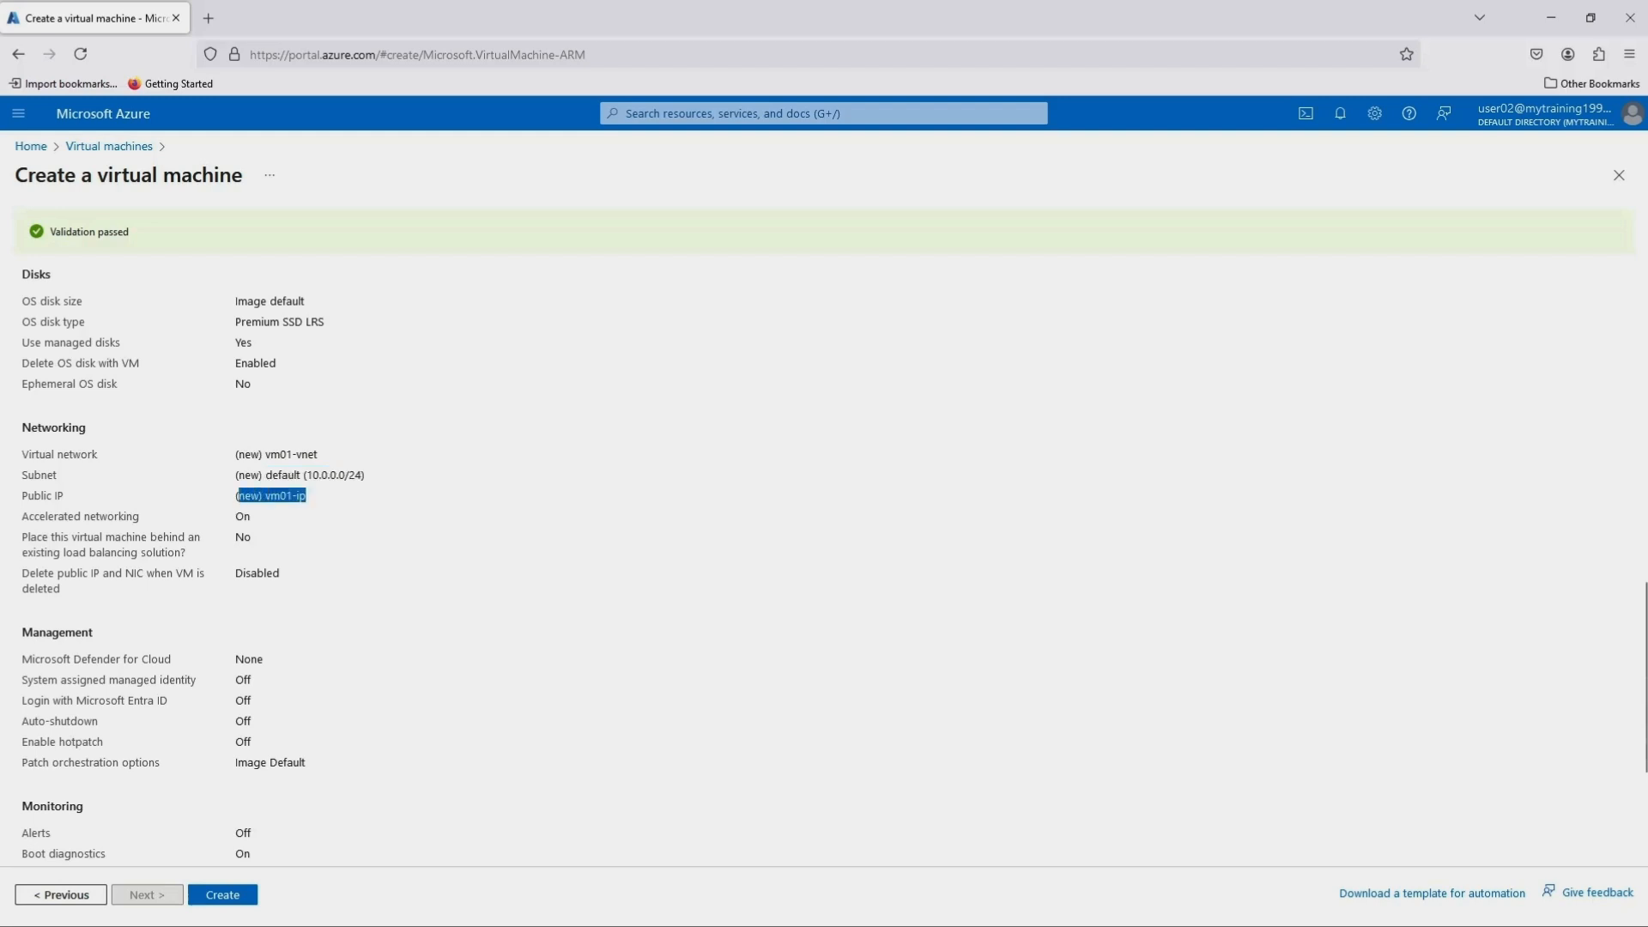
Create the validated virtual machine vm01, and open its overview page from the portal home
scroll(429, 558, down, 3)
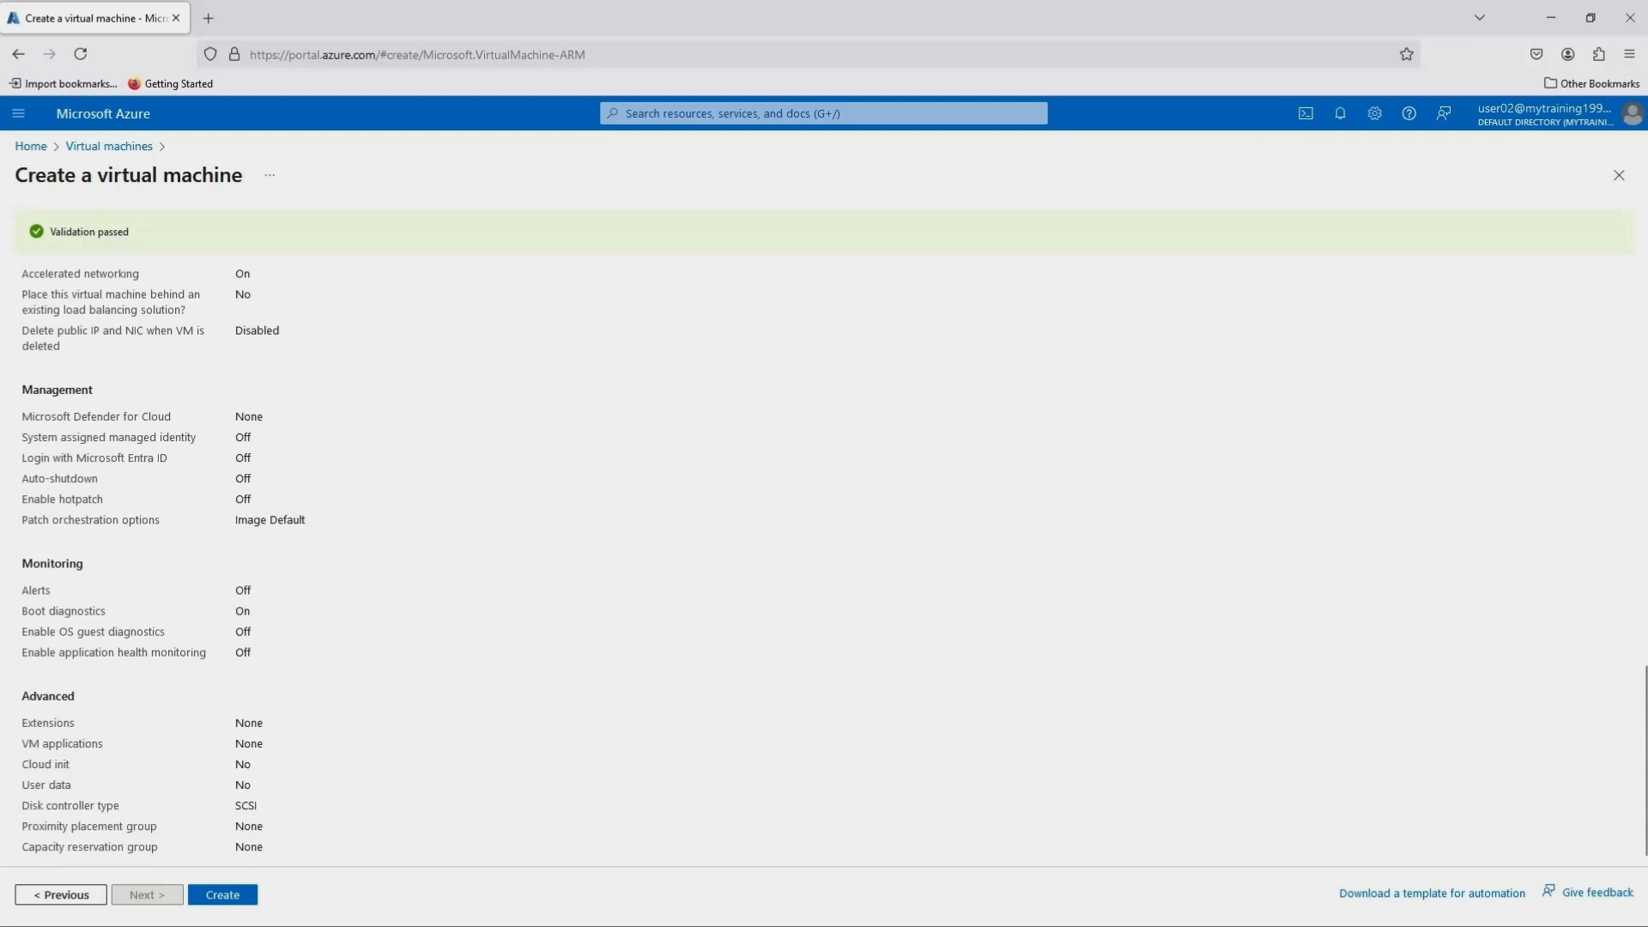
click(222, 894)
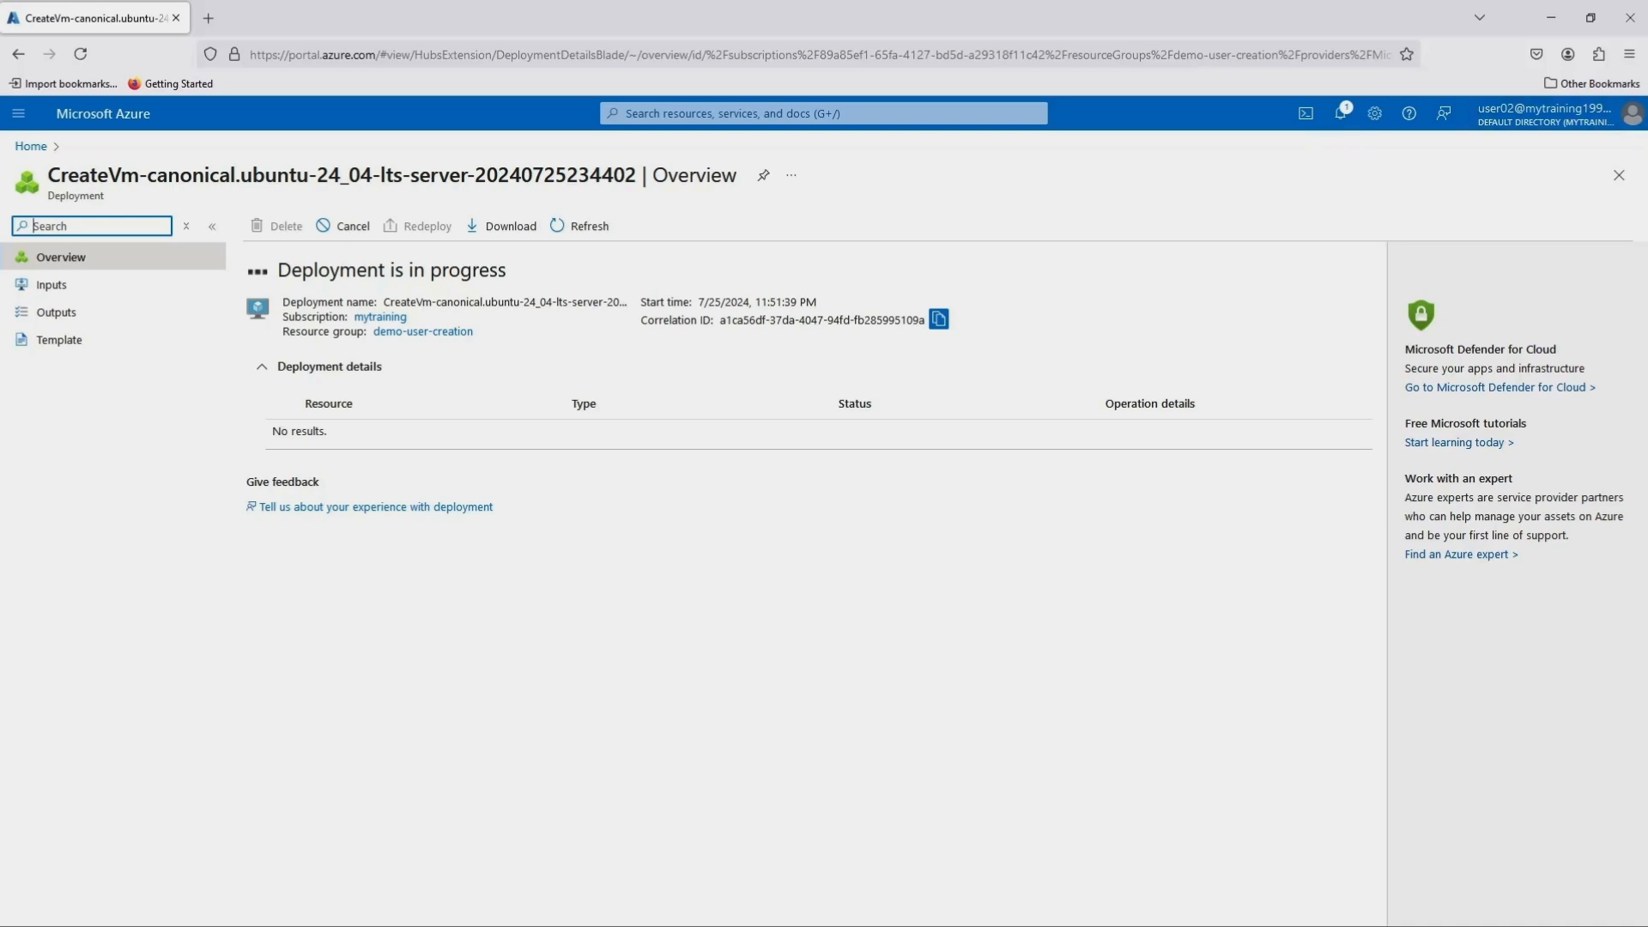
click(30, 147)
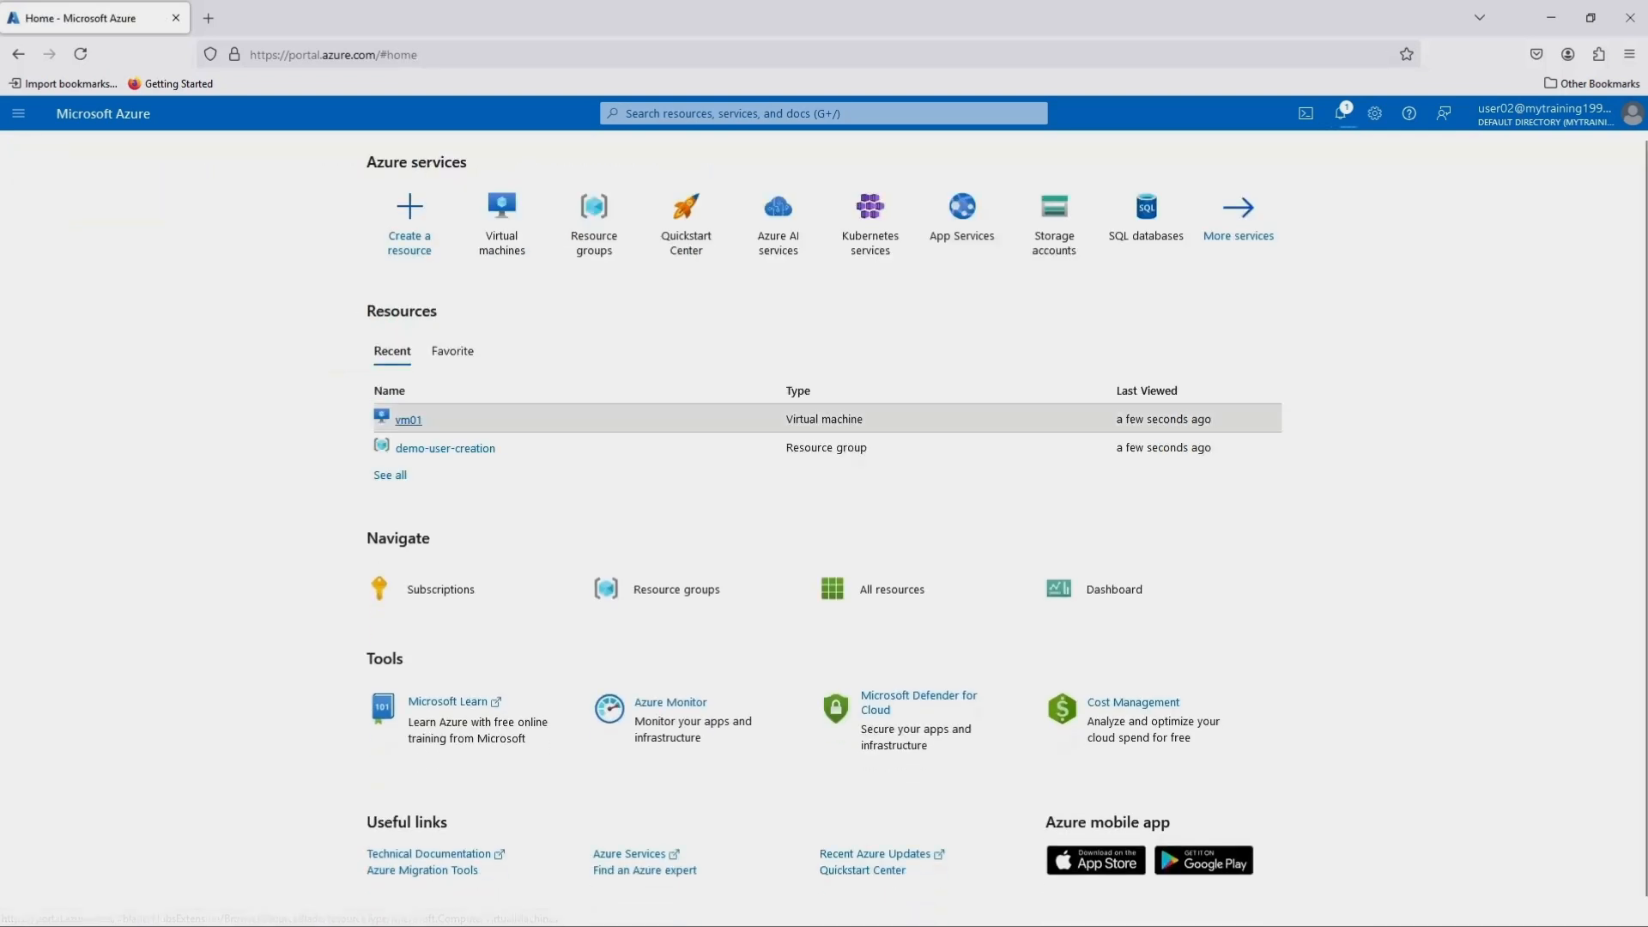
click(409, 420)
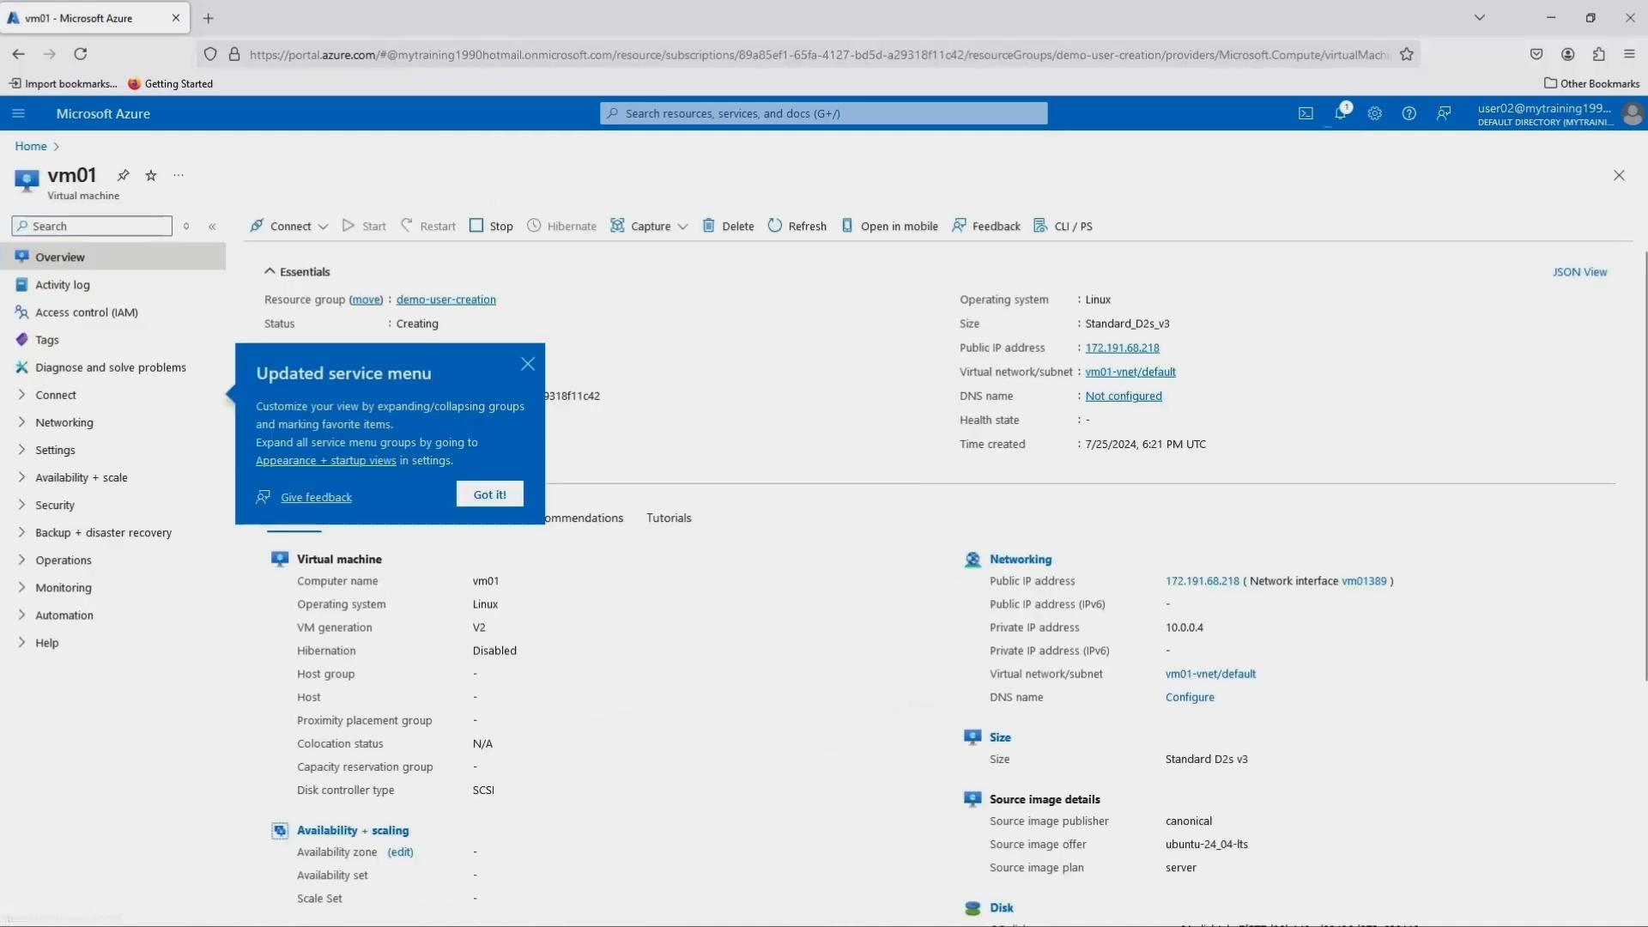
click(490, 495)
mouse_move(1170, 348)
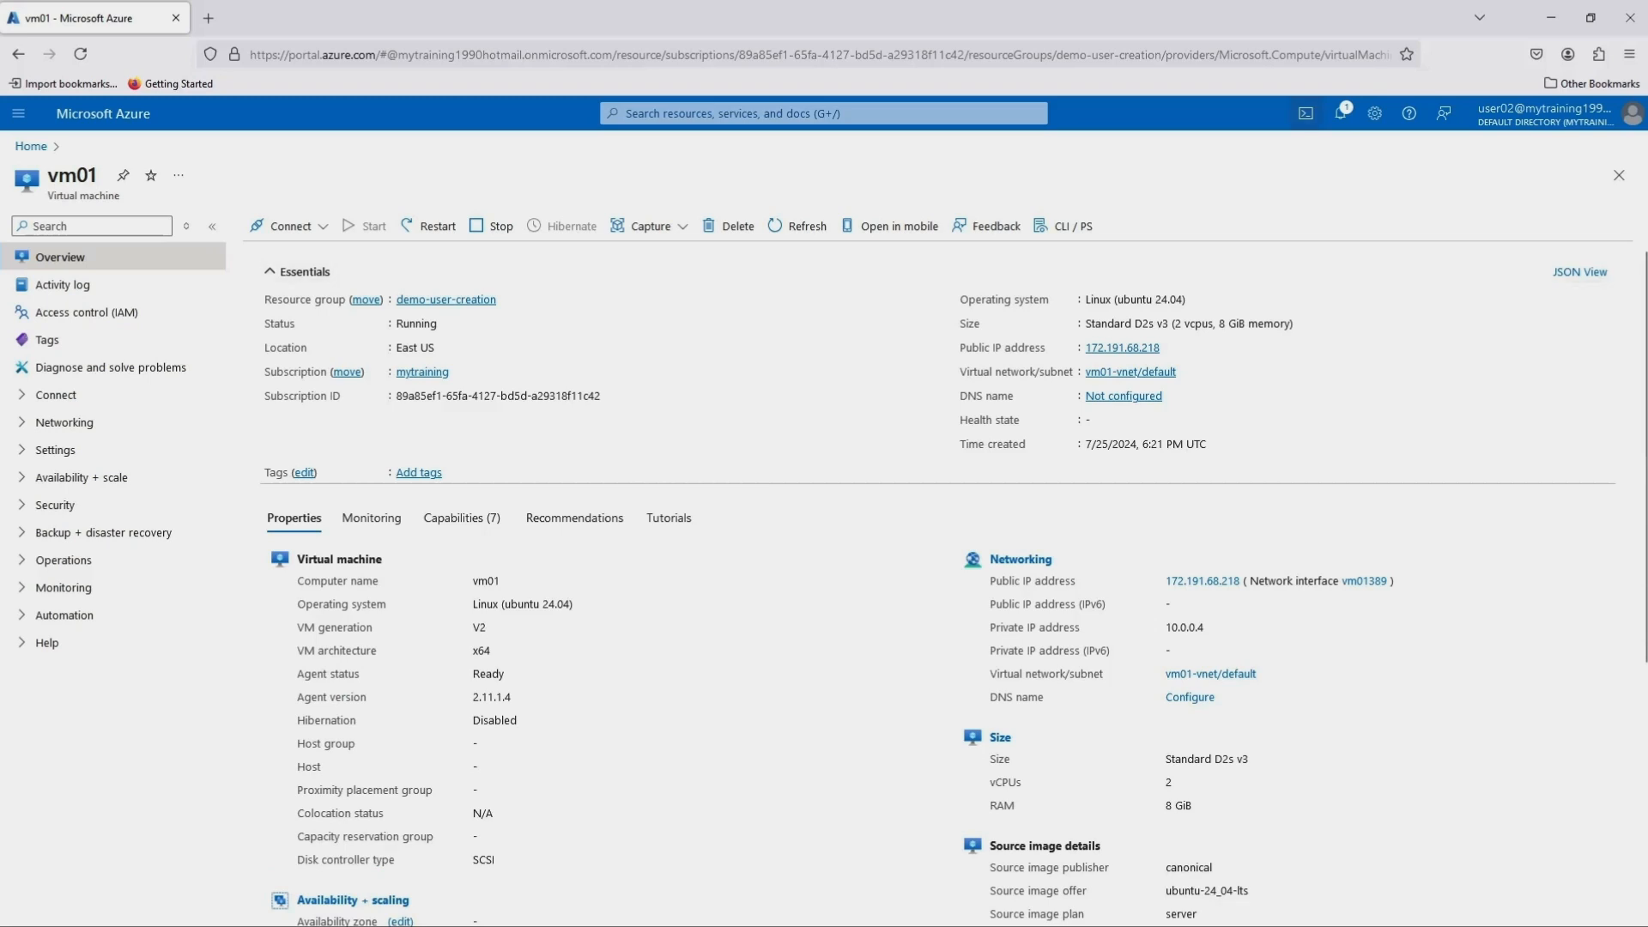
Open Cloud Shell and list the virtual machines with az vm list
click(1305, 113)
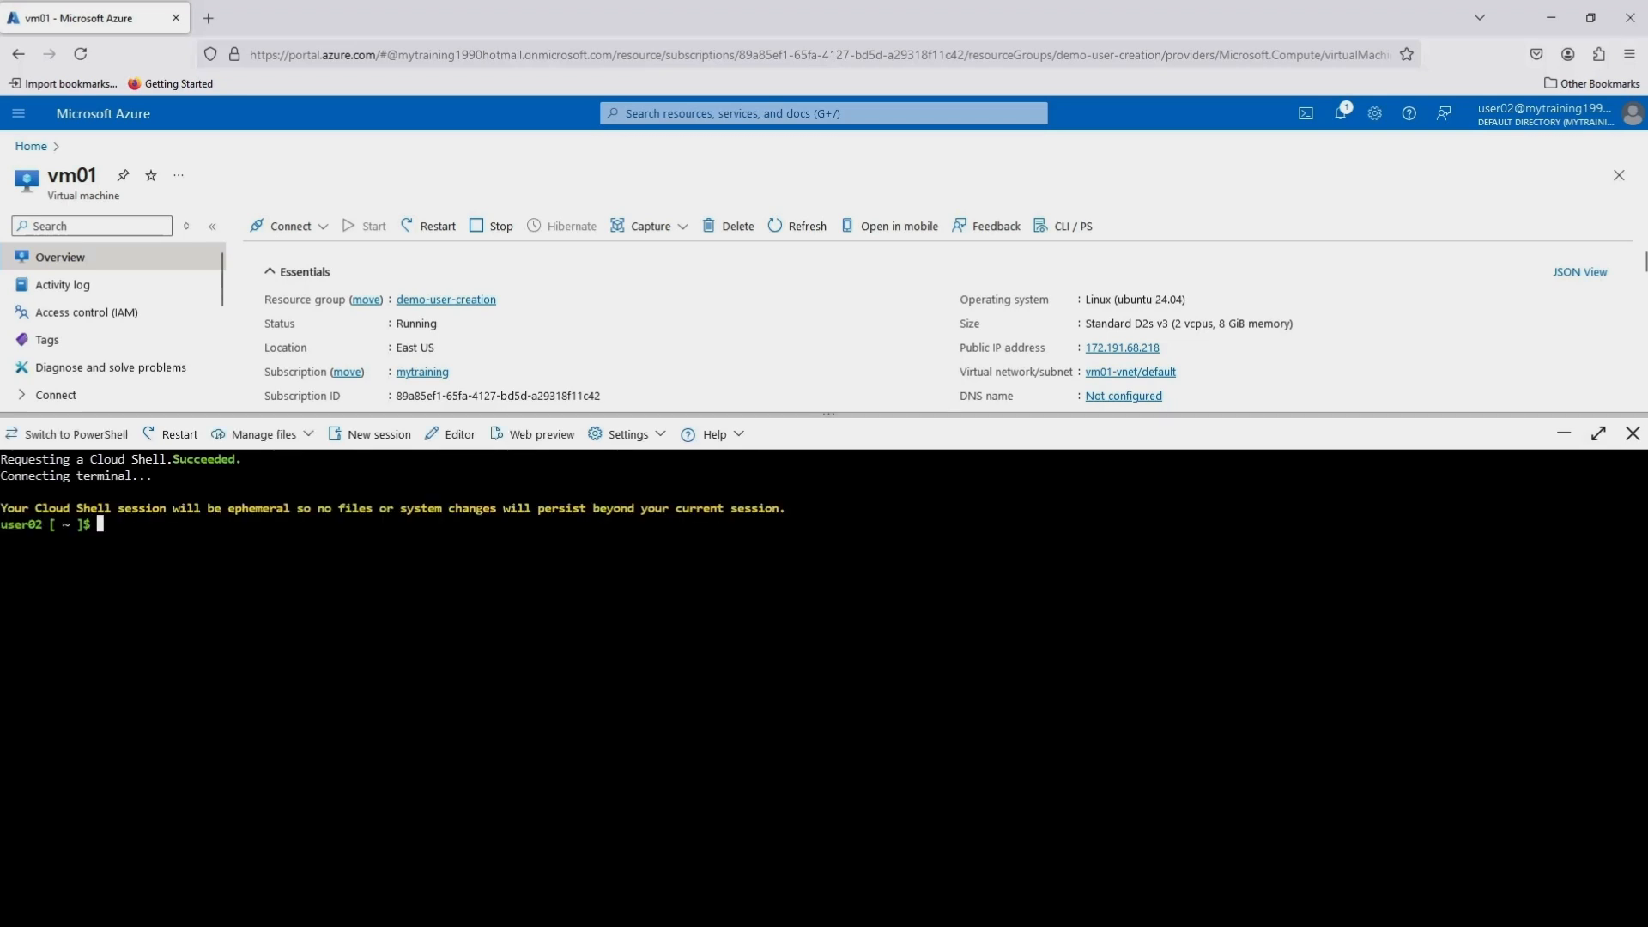
text(az vm list)
key(Return)
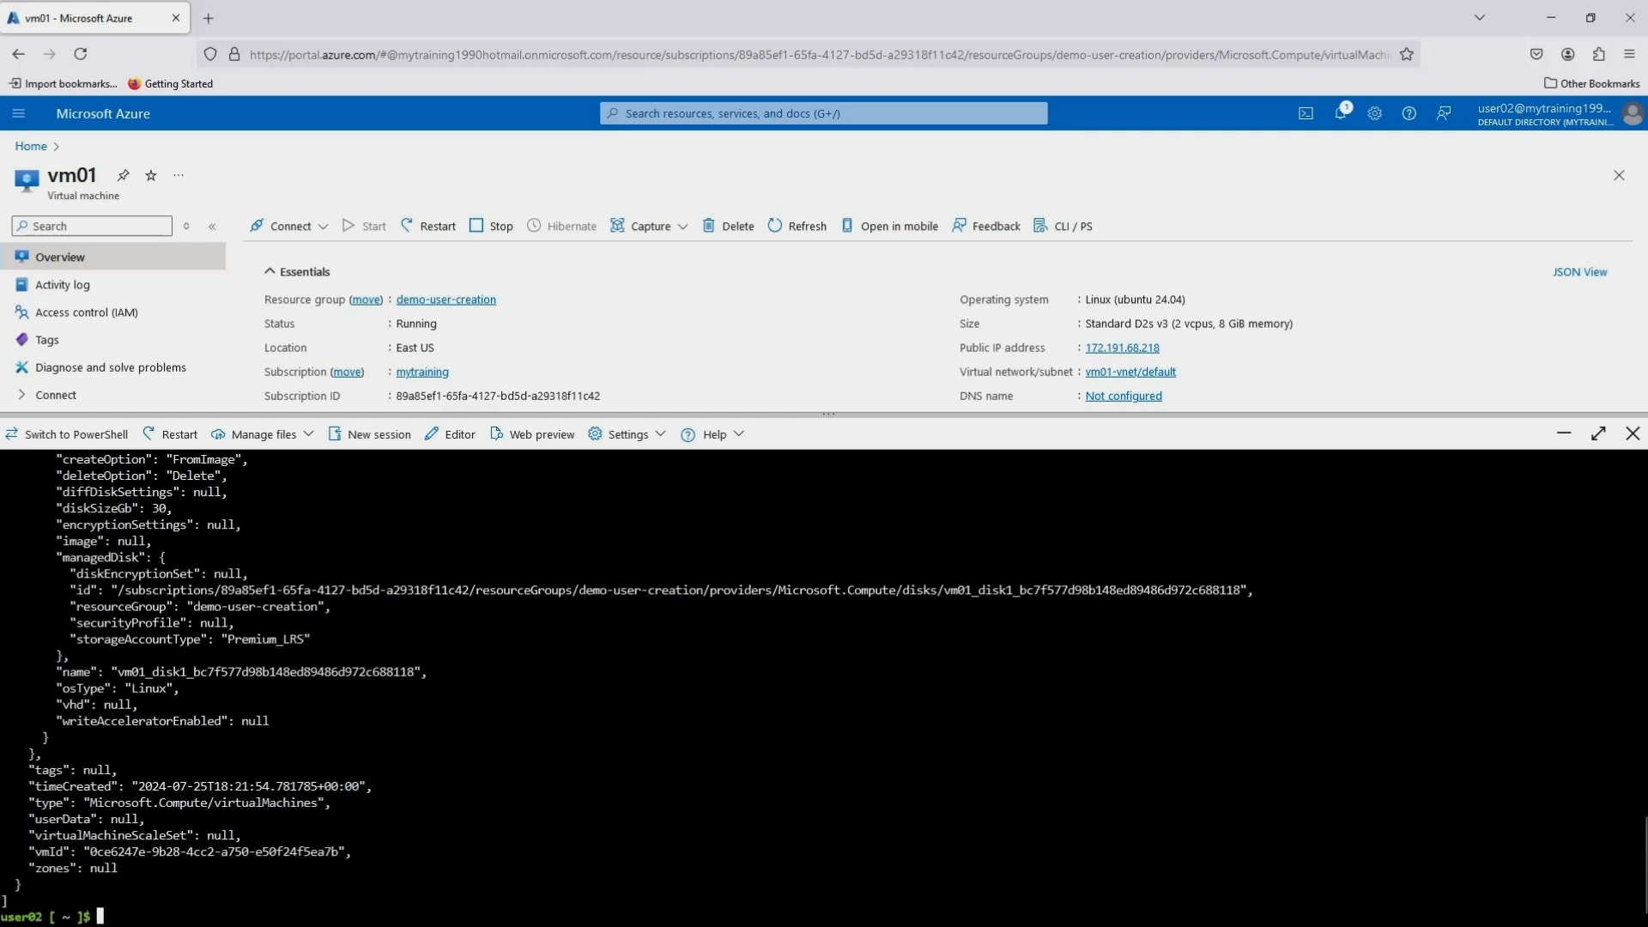
List the virtual machines in table format with az vm list -o table
text(az vm lsit -o table)
key(Return)
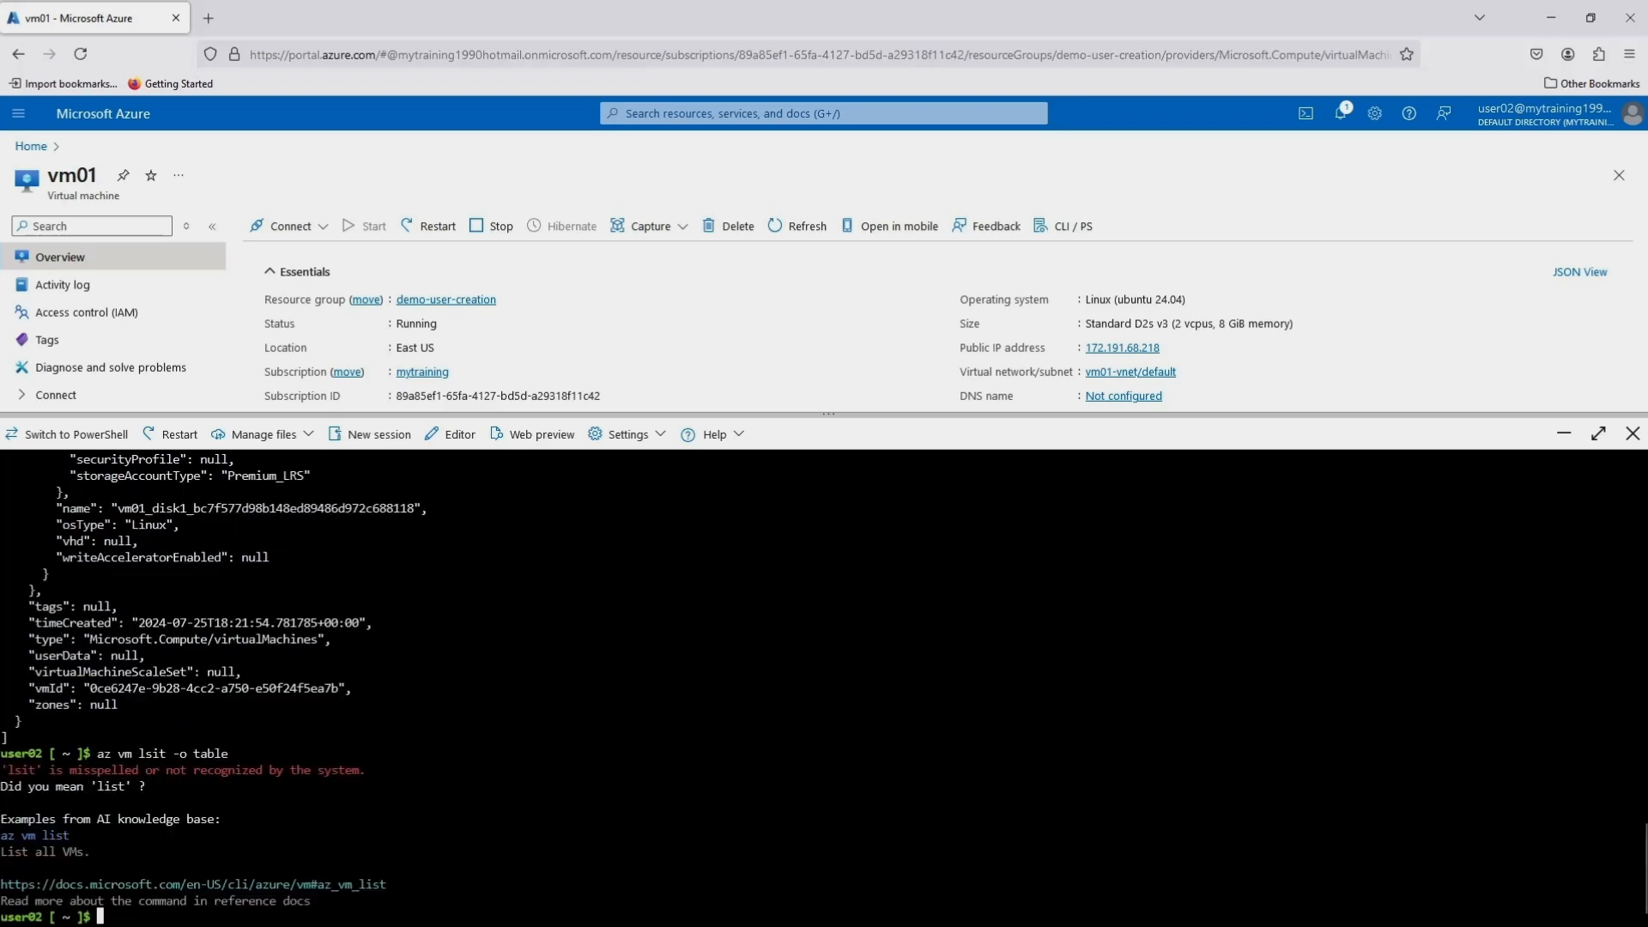
key(Up)
key(BackSpace)
key(BackSpace)
key(BackSpace)
key(BackSpace)
key(BackSpace)
key(BackSpace)
key(BackSpace)
key(BackSpace)
key(BackSpace)
key(BackSpace)
key(BackSpace)
key(BackSpace)
key(BackSpace)
key(BackSpace)
key(BackSpace)
key(BackSpace)
key(BackSpace)
key(Up)
key(BackSpace)
key(BackSpace)
key(BackSpace)
key(BackSpace)
key(BackSpace)
key(BackSpace)
key(BackSpace)
key(BackSpace)
key(BackSpace)
key(BackSpace)
key(BackSpace)
key(BackSpace)
key(BackSpace)
key(BackSpace)
text(list -o table)
key(Return)
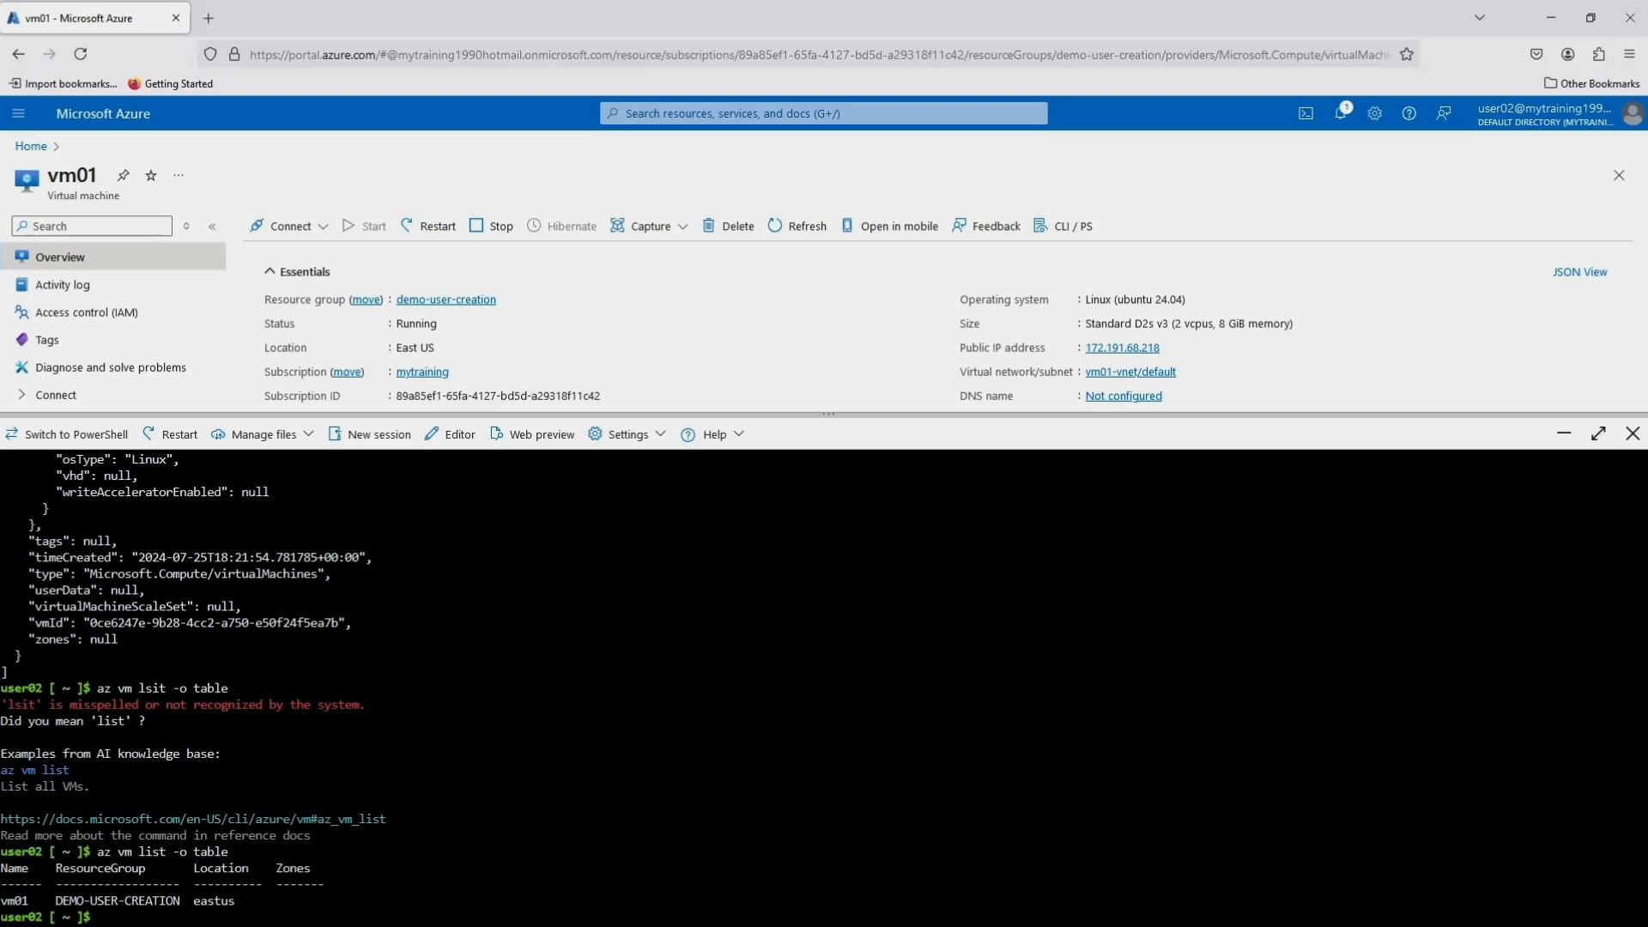
Switch to the administrator's Edge window and start a new group in Microsoft Entra ID
click(434, 909)
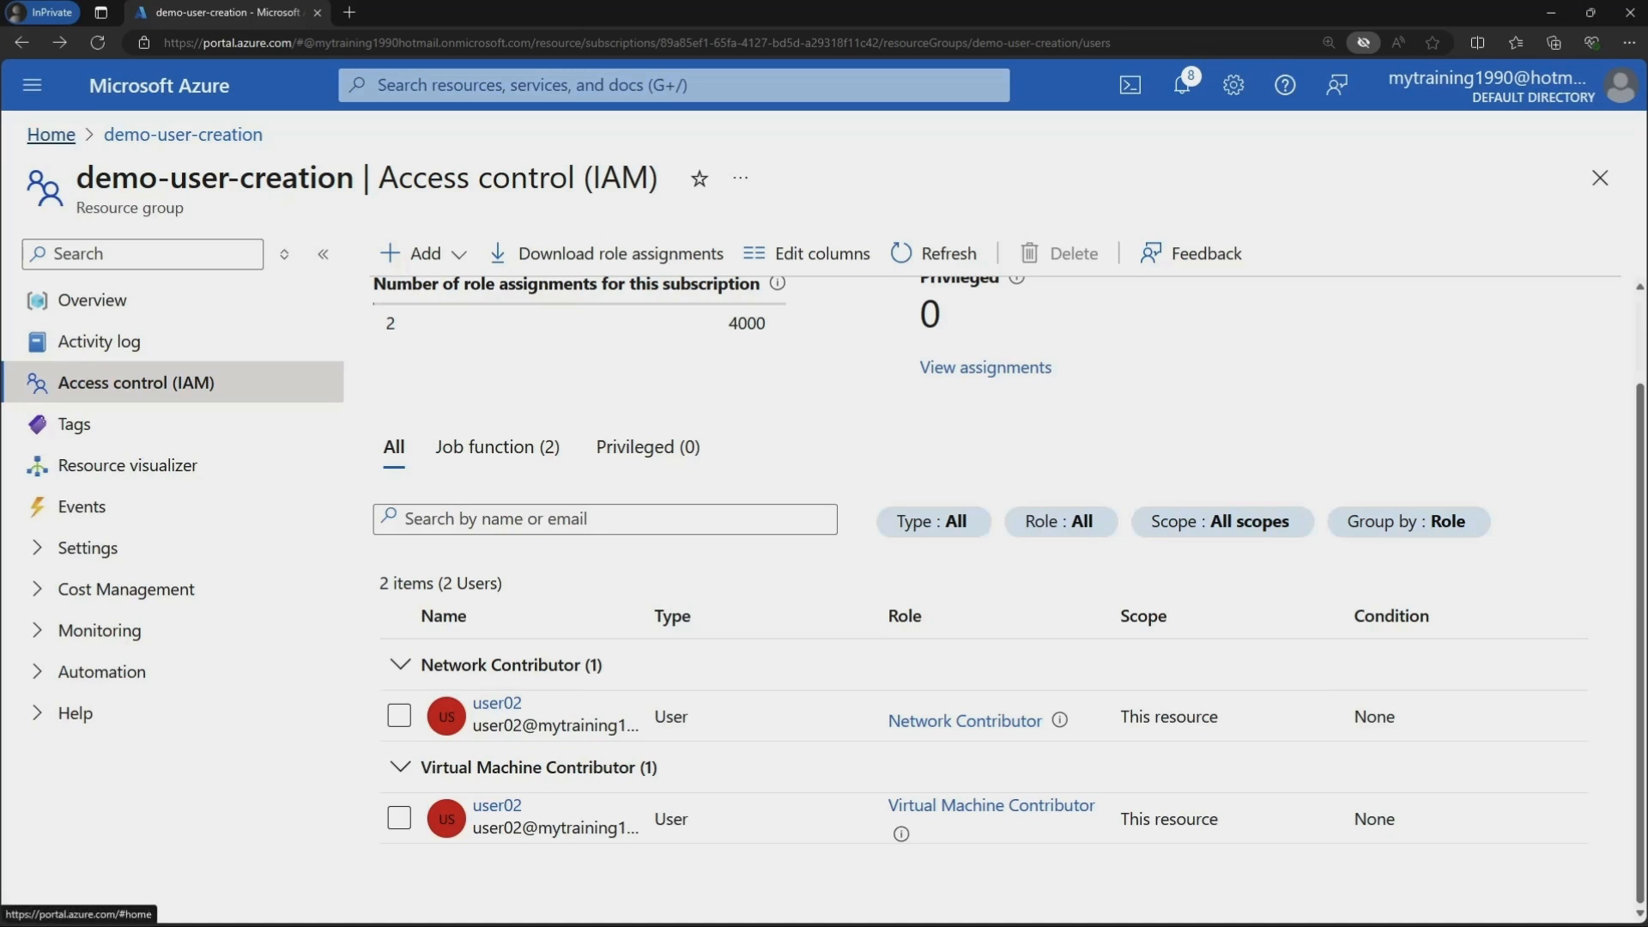
click(52, 135)
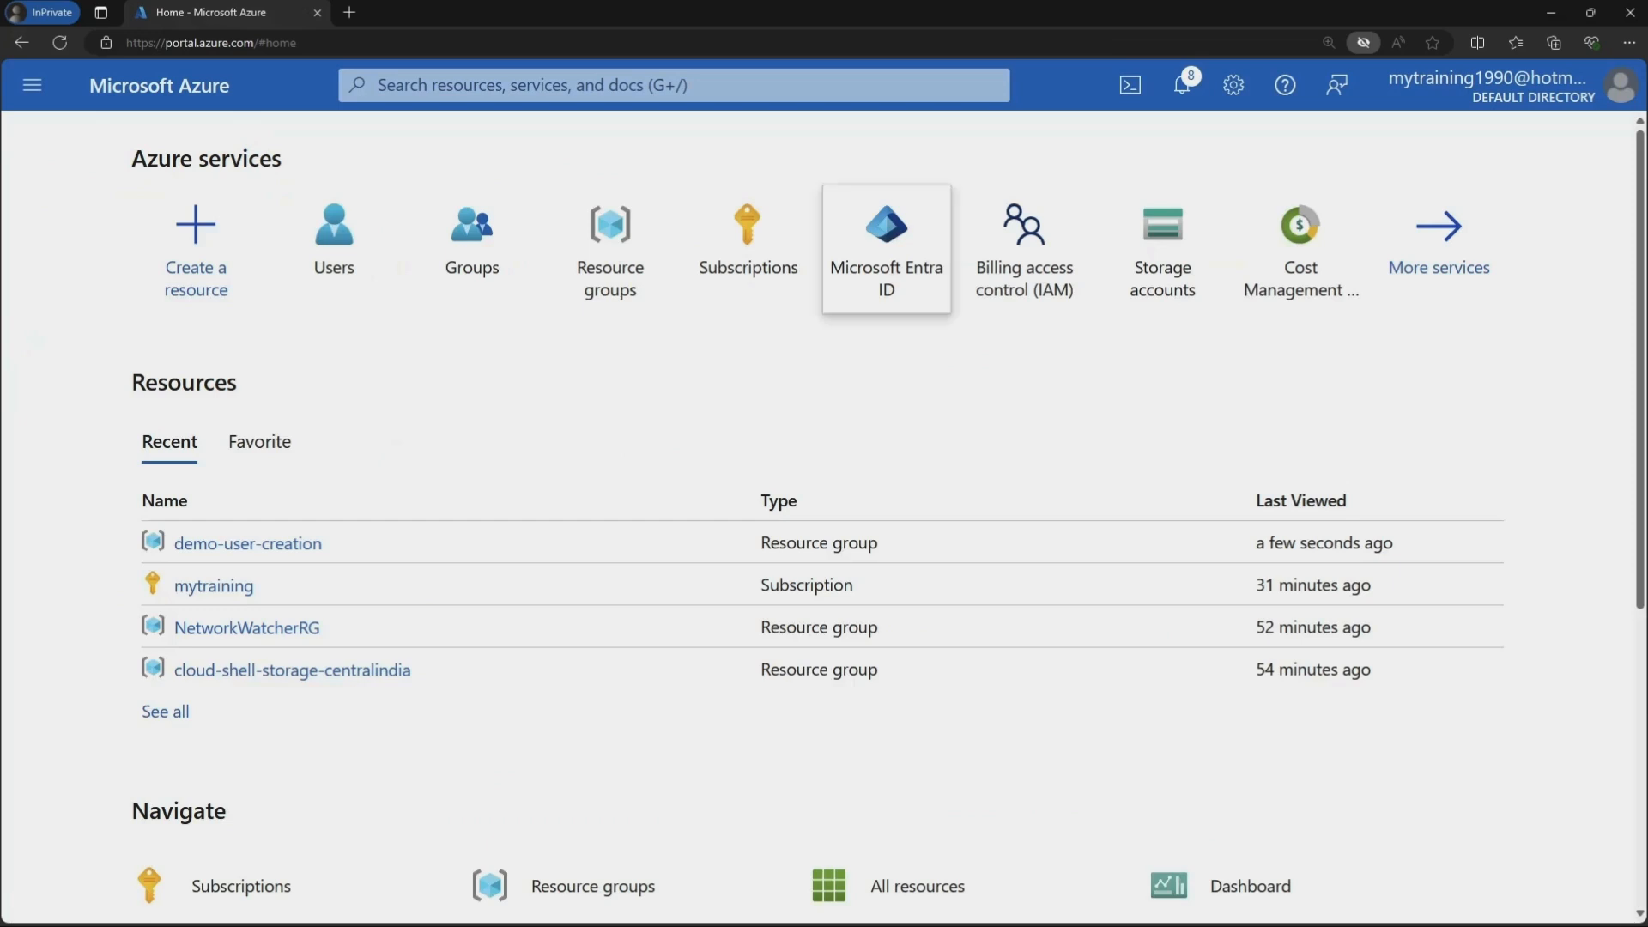
click(886, 249)
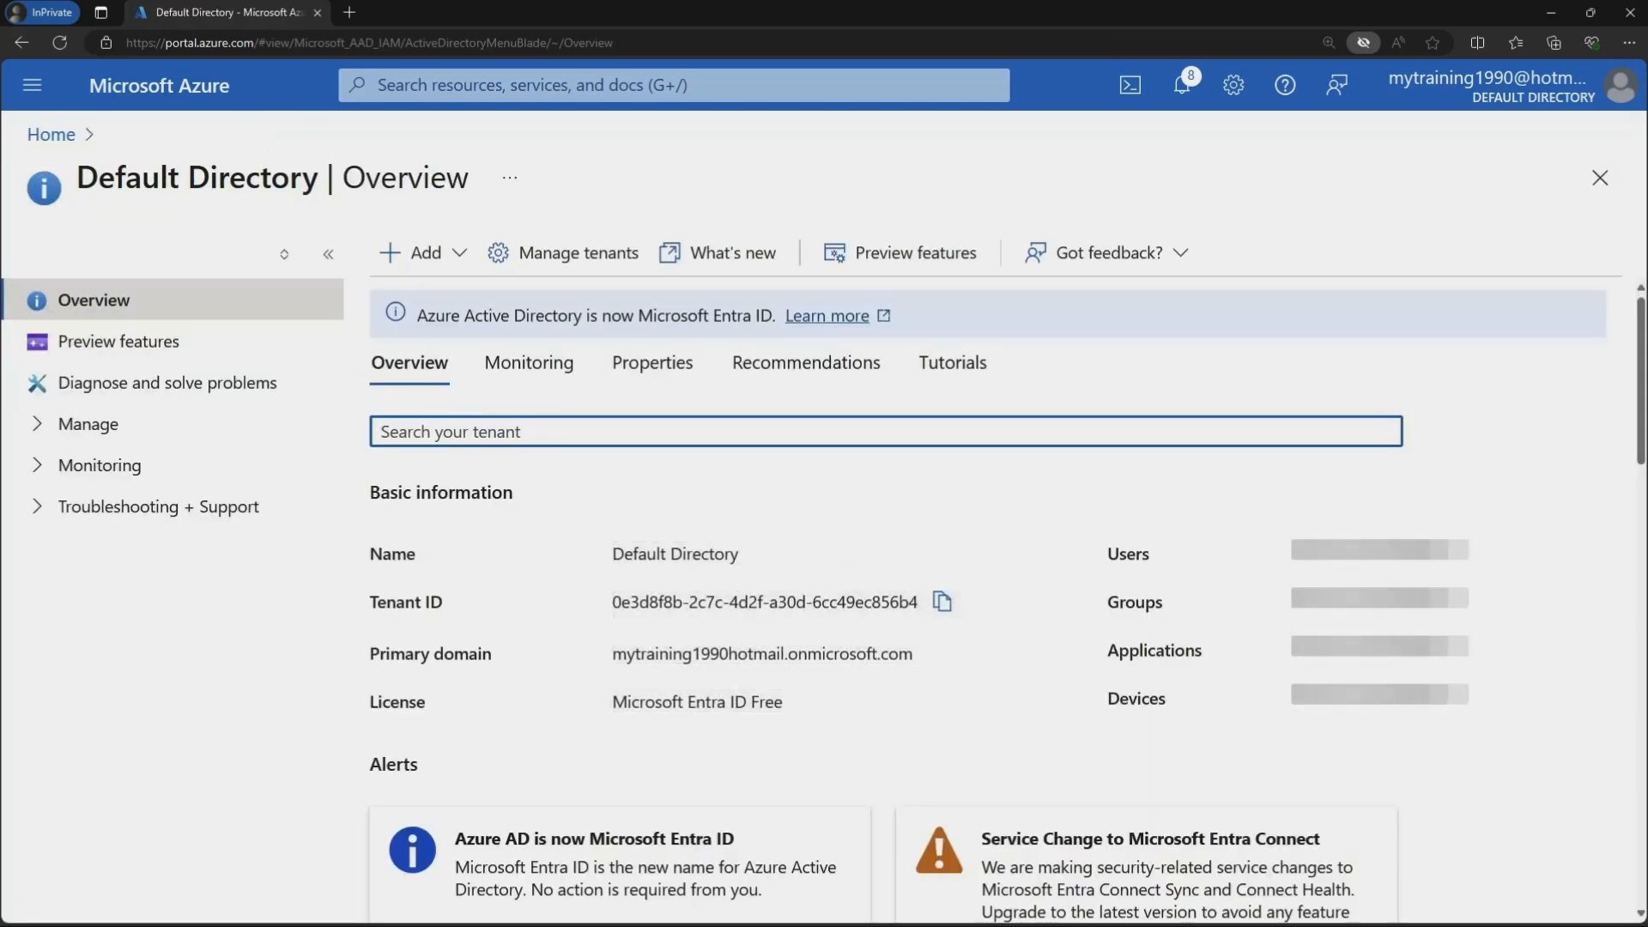
click(420, 252)
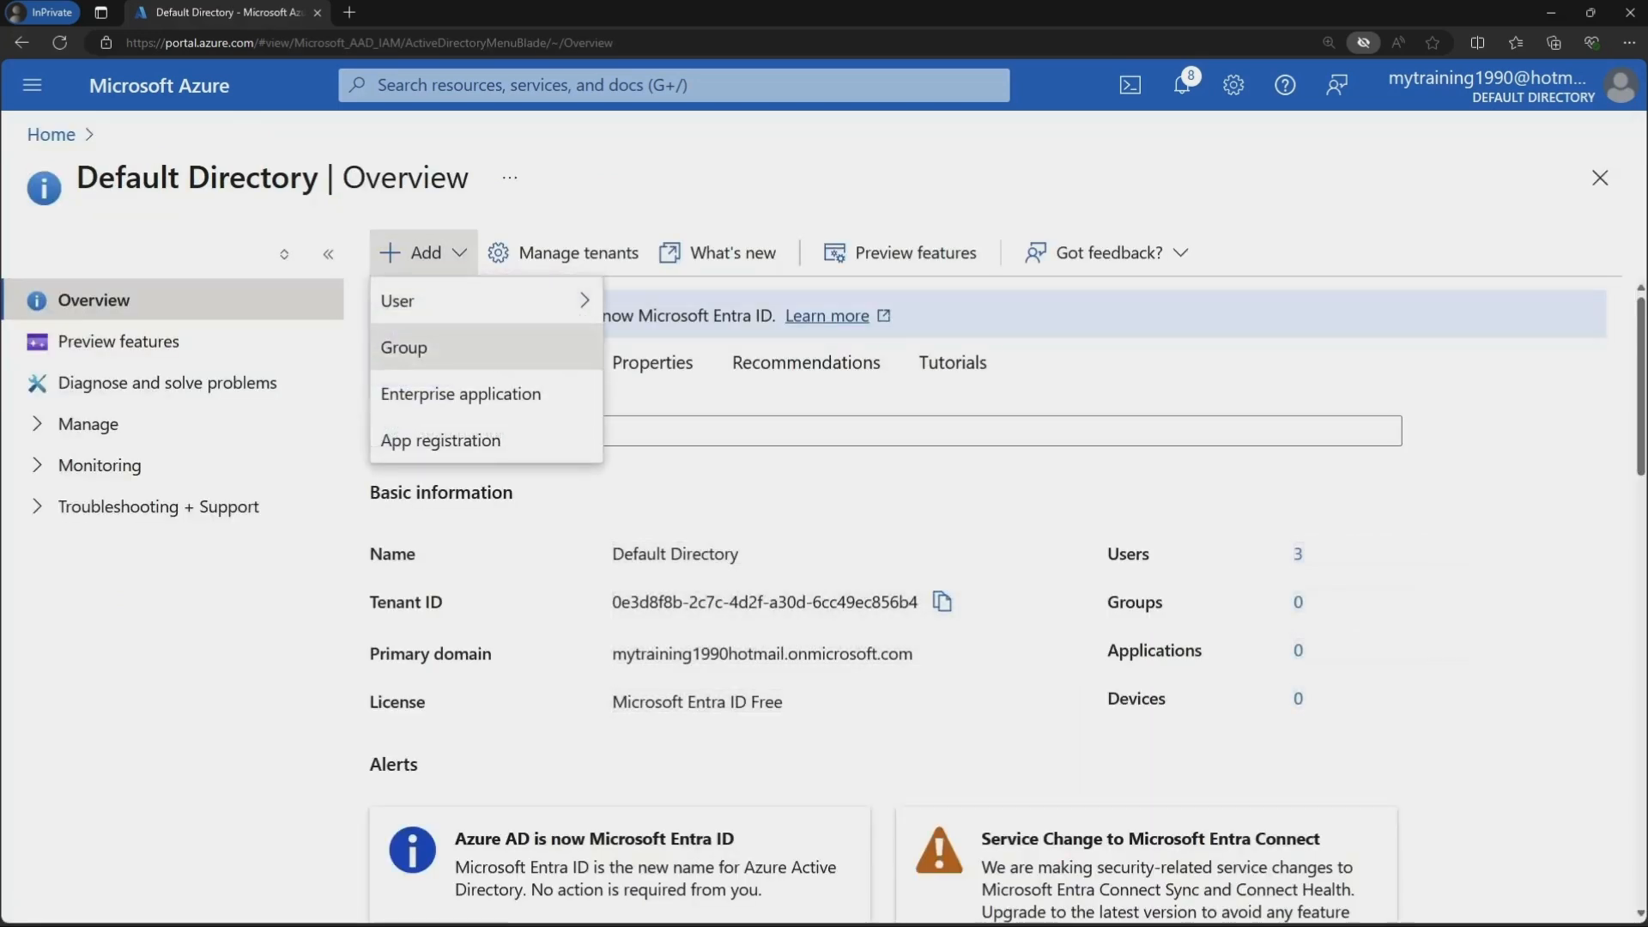
click(403, 347)
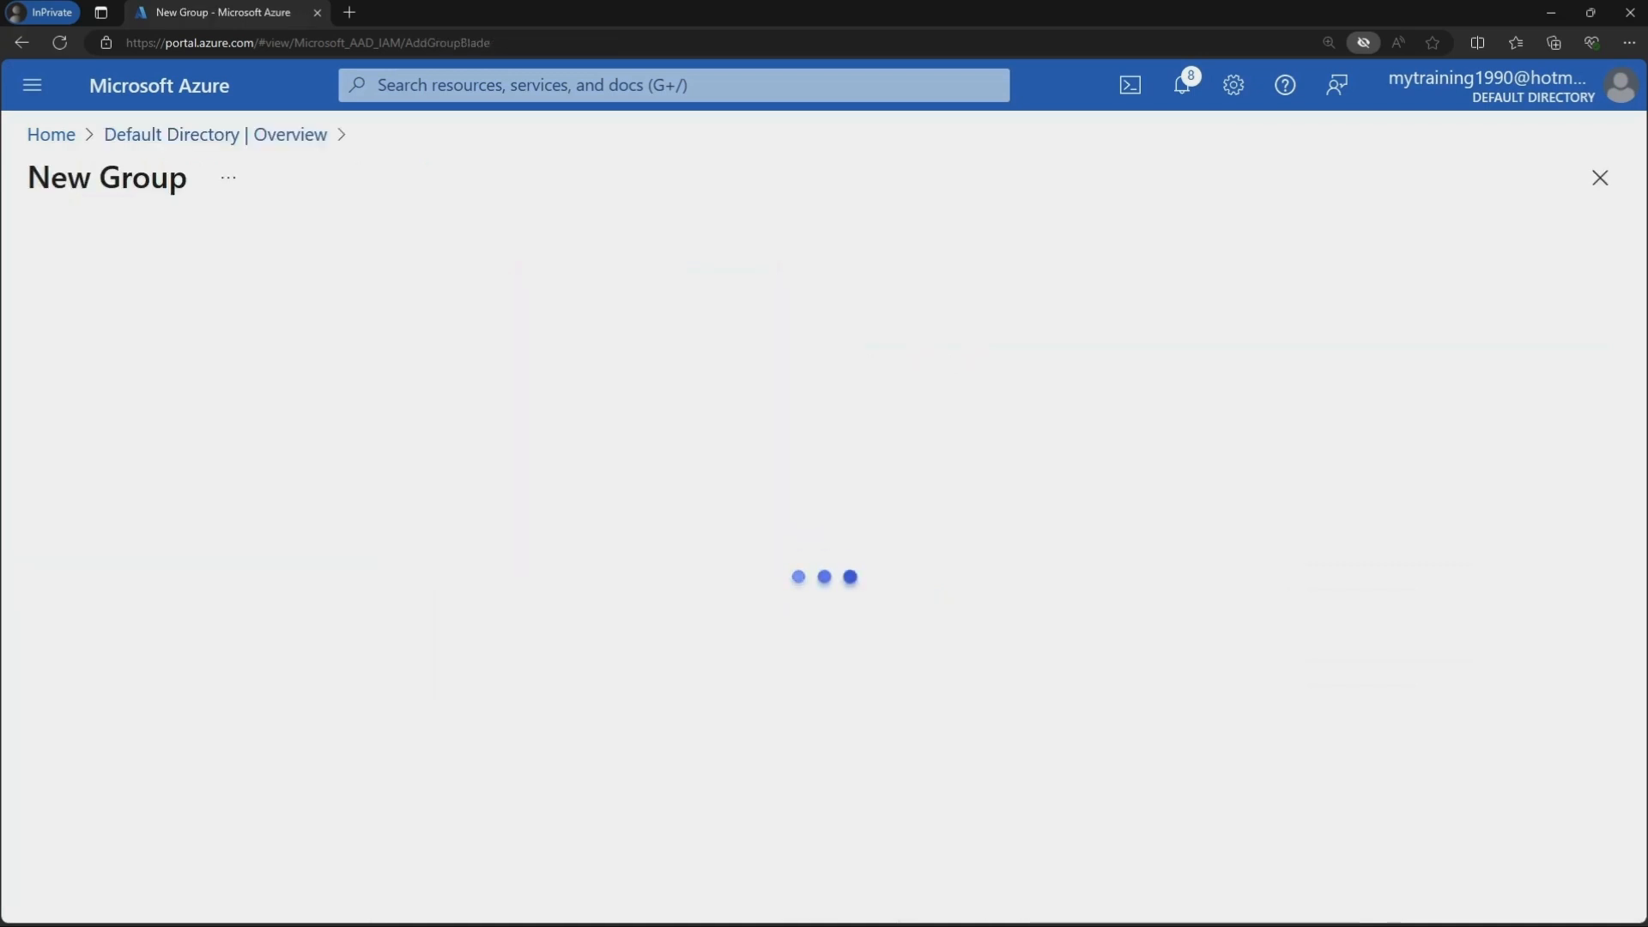
Set the new group's type to Security and name it vmcontributor
click(403, 346)
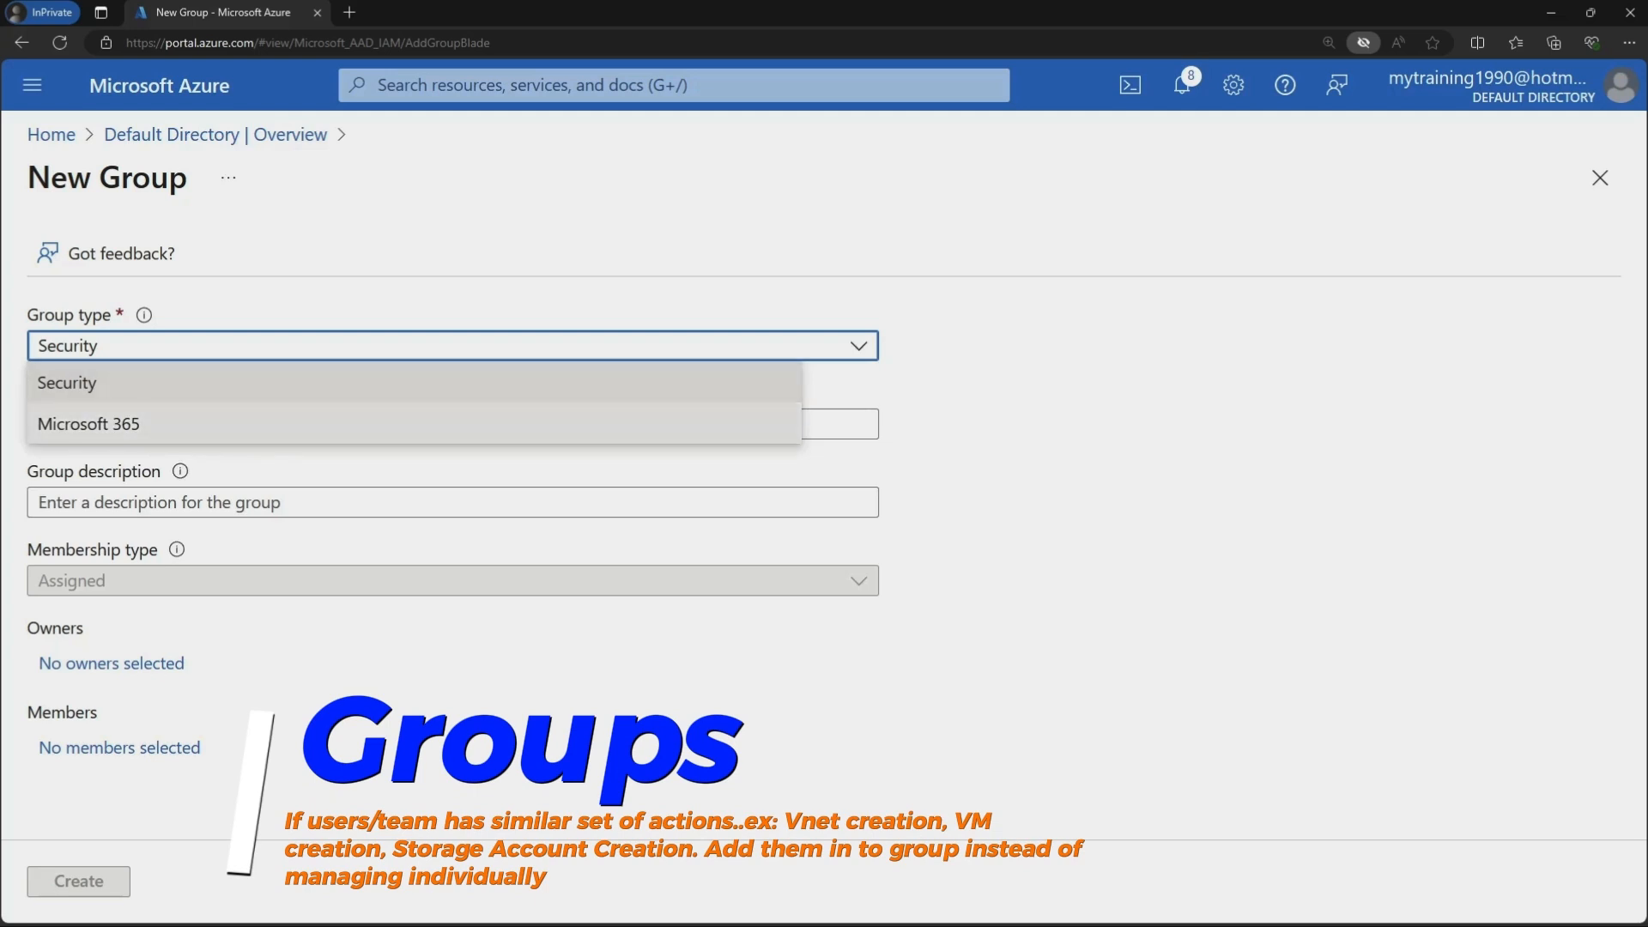
click(151, 389)
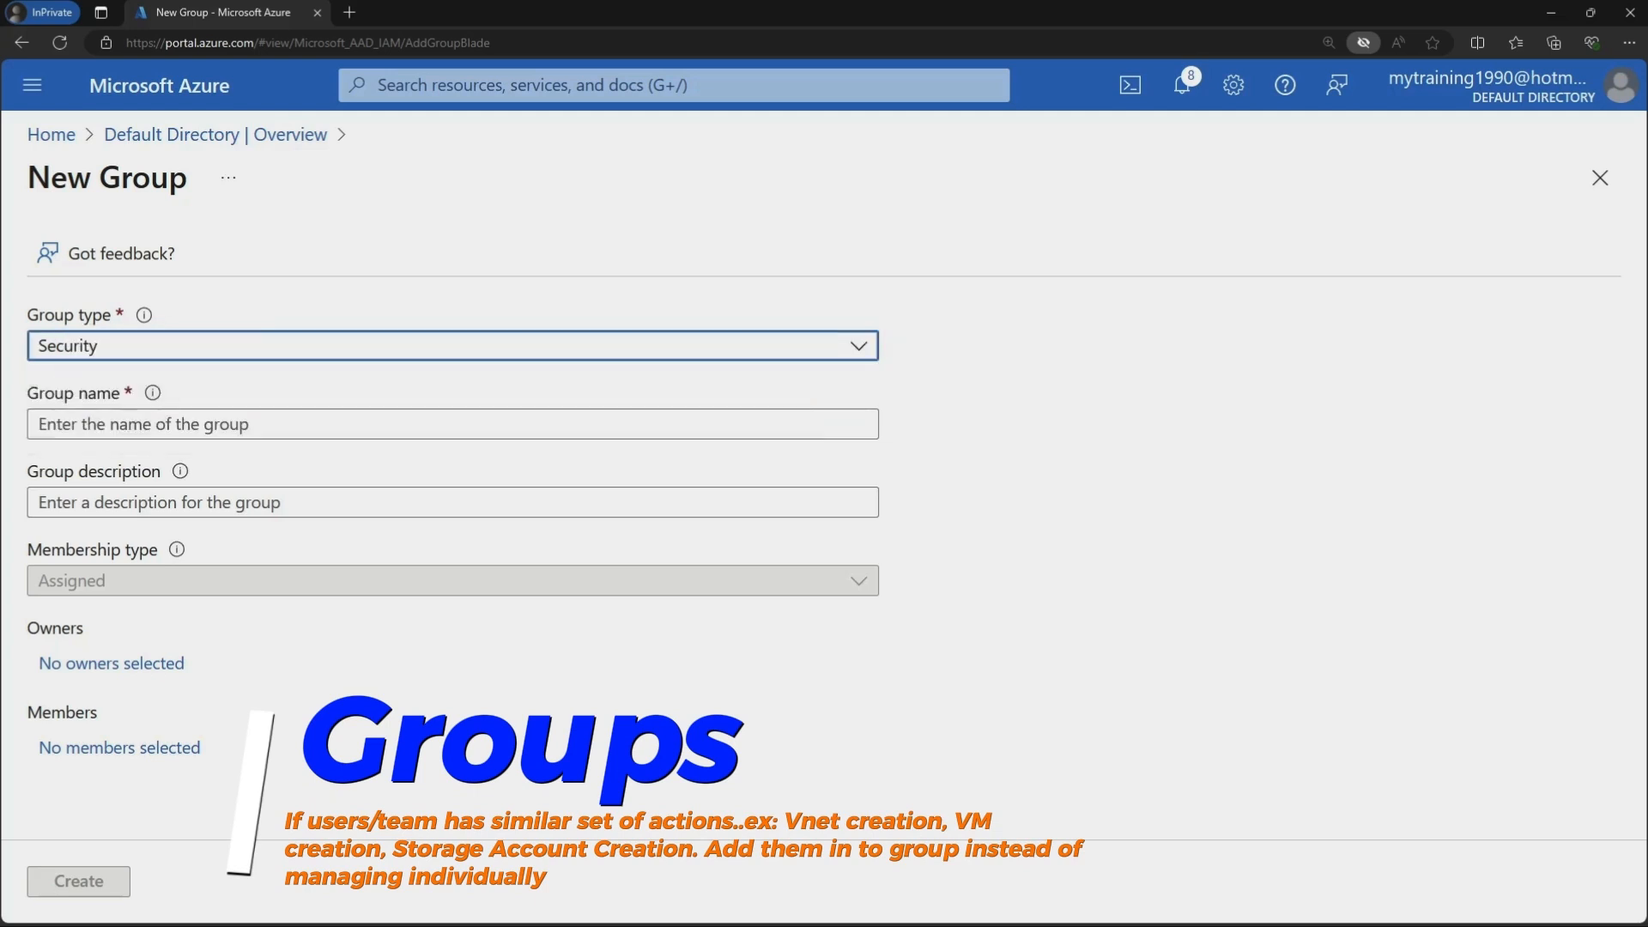
click(148, 424)
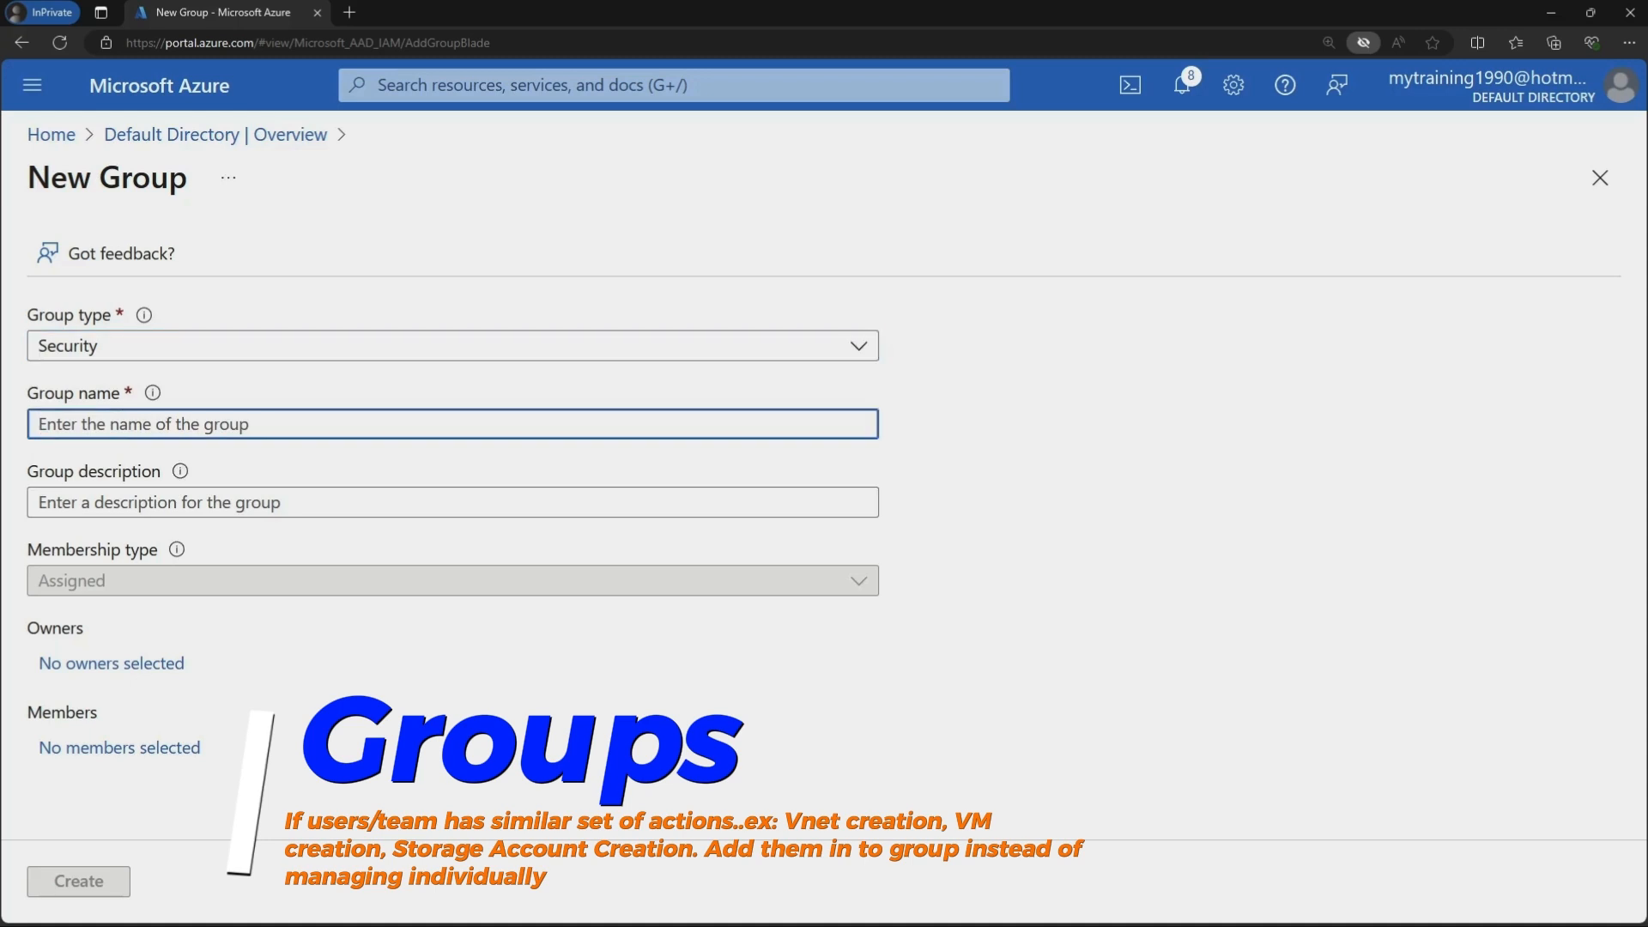
text(vmcon)
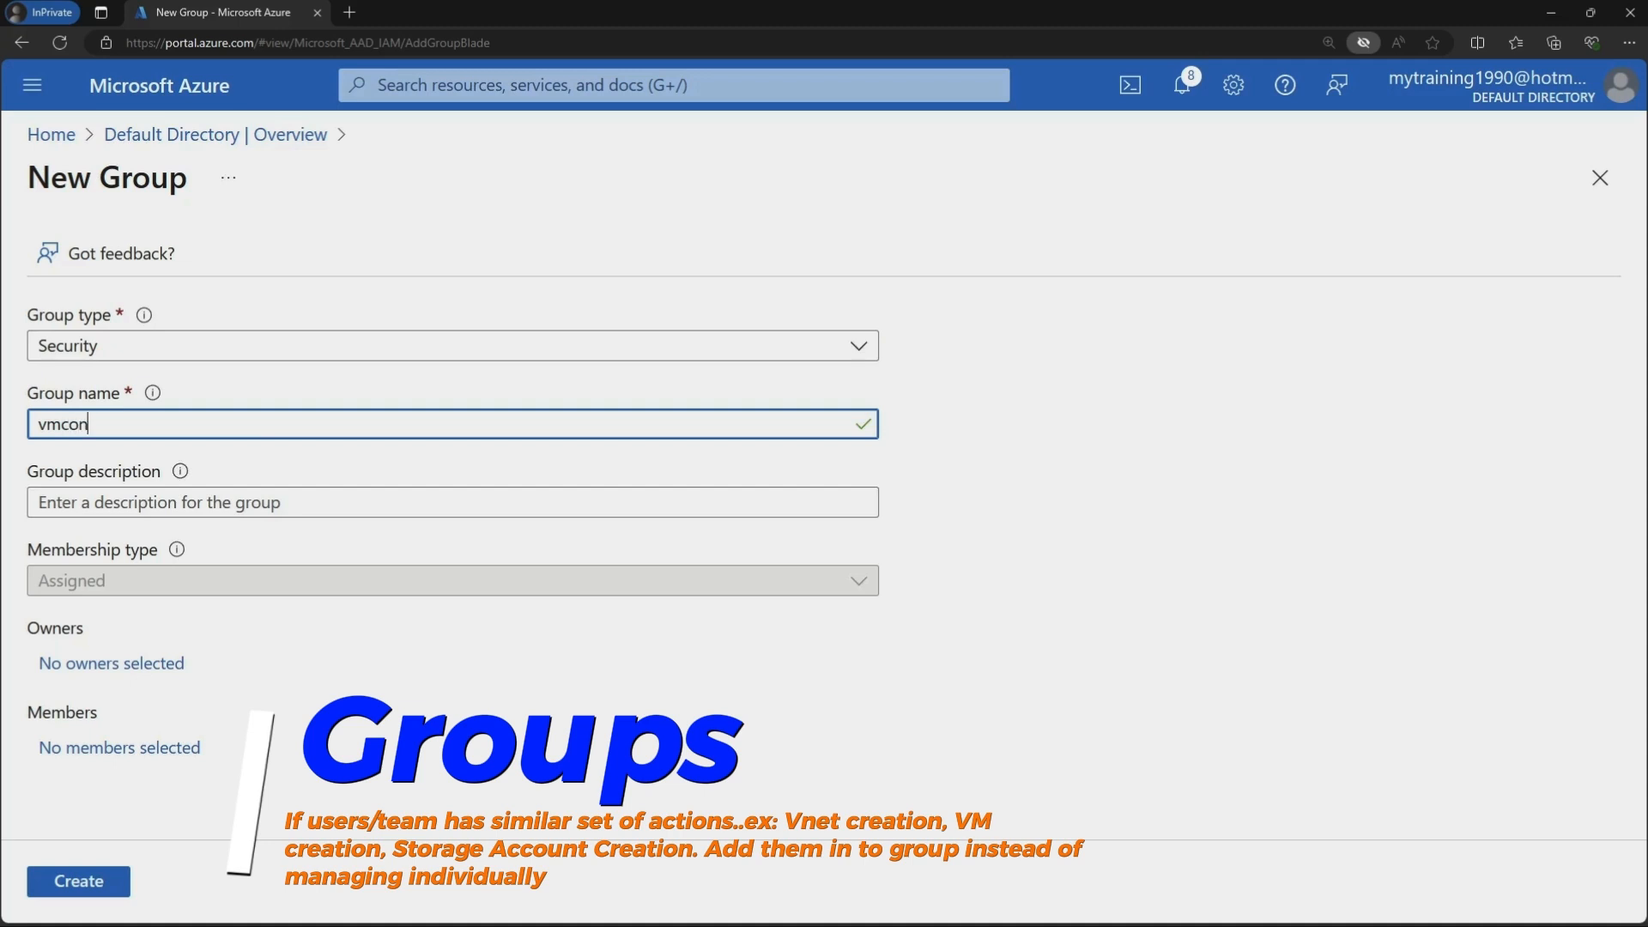
text(tributt)
key(BackSpace)
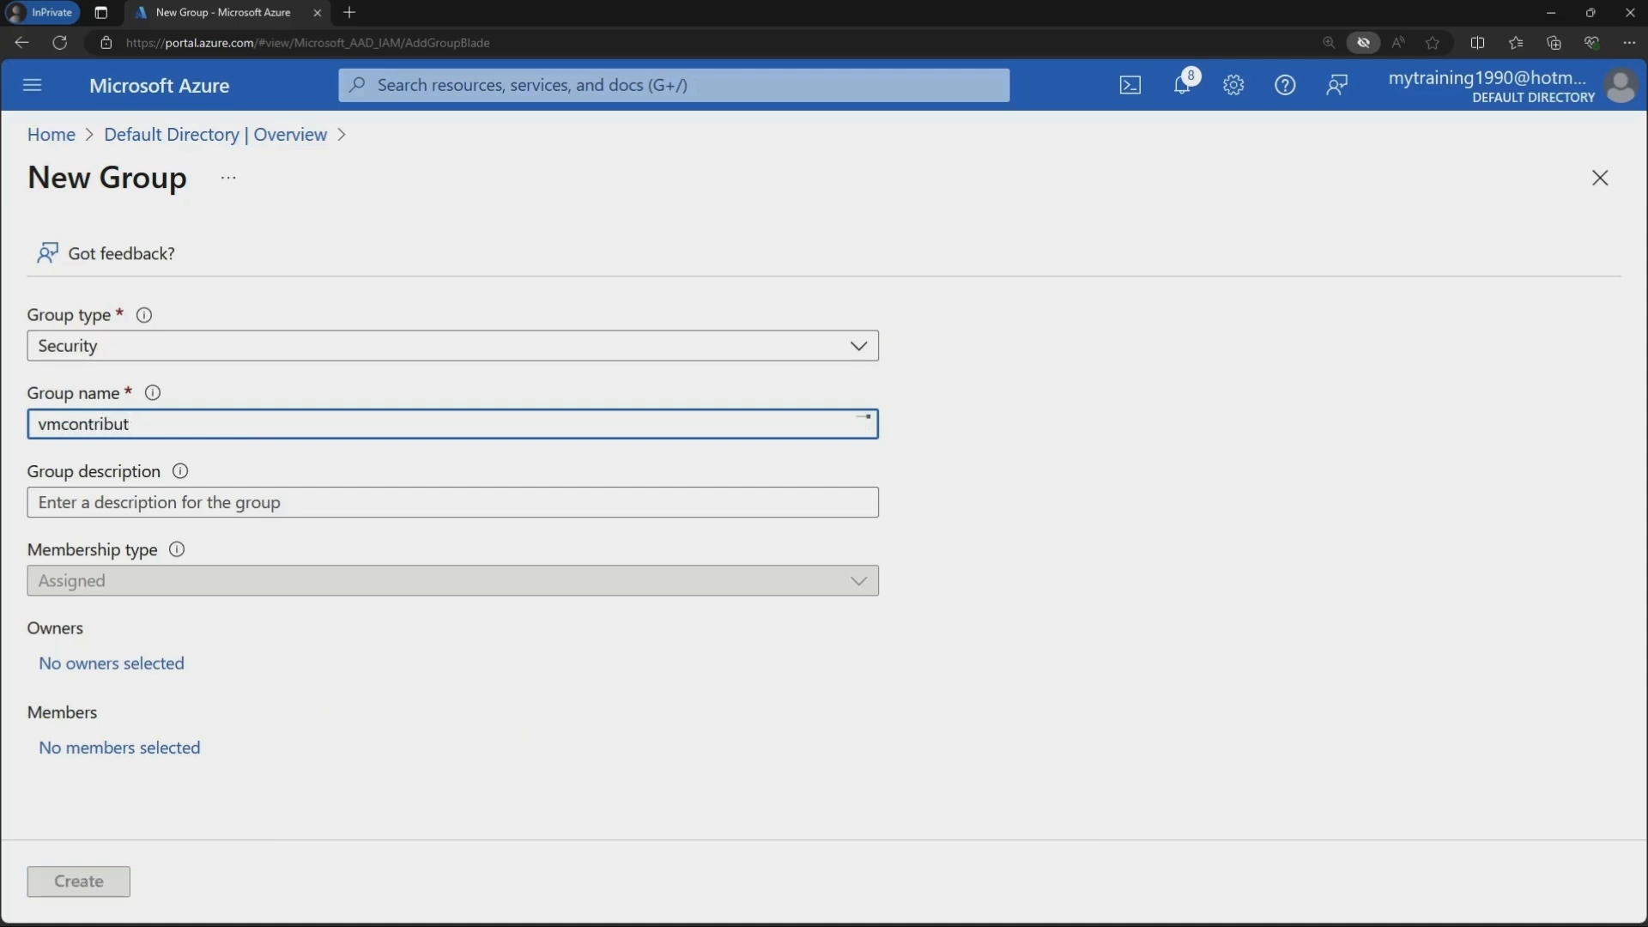
text(or)
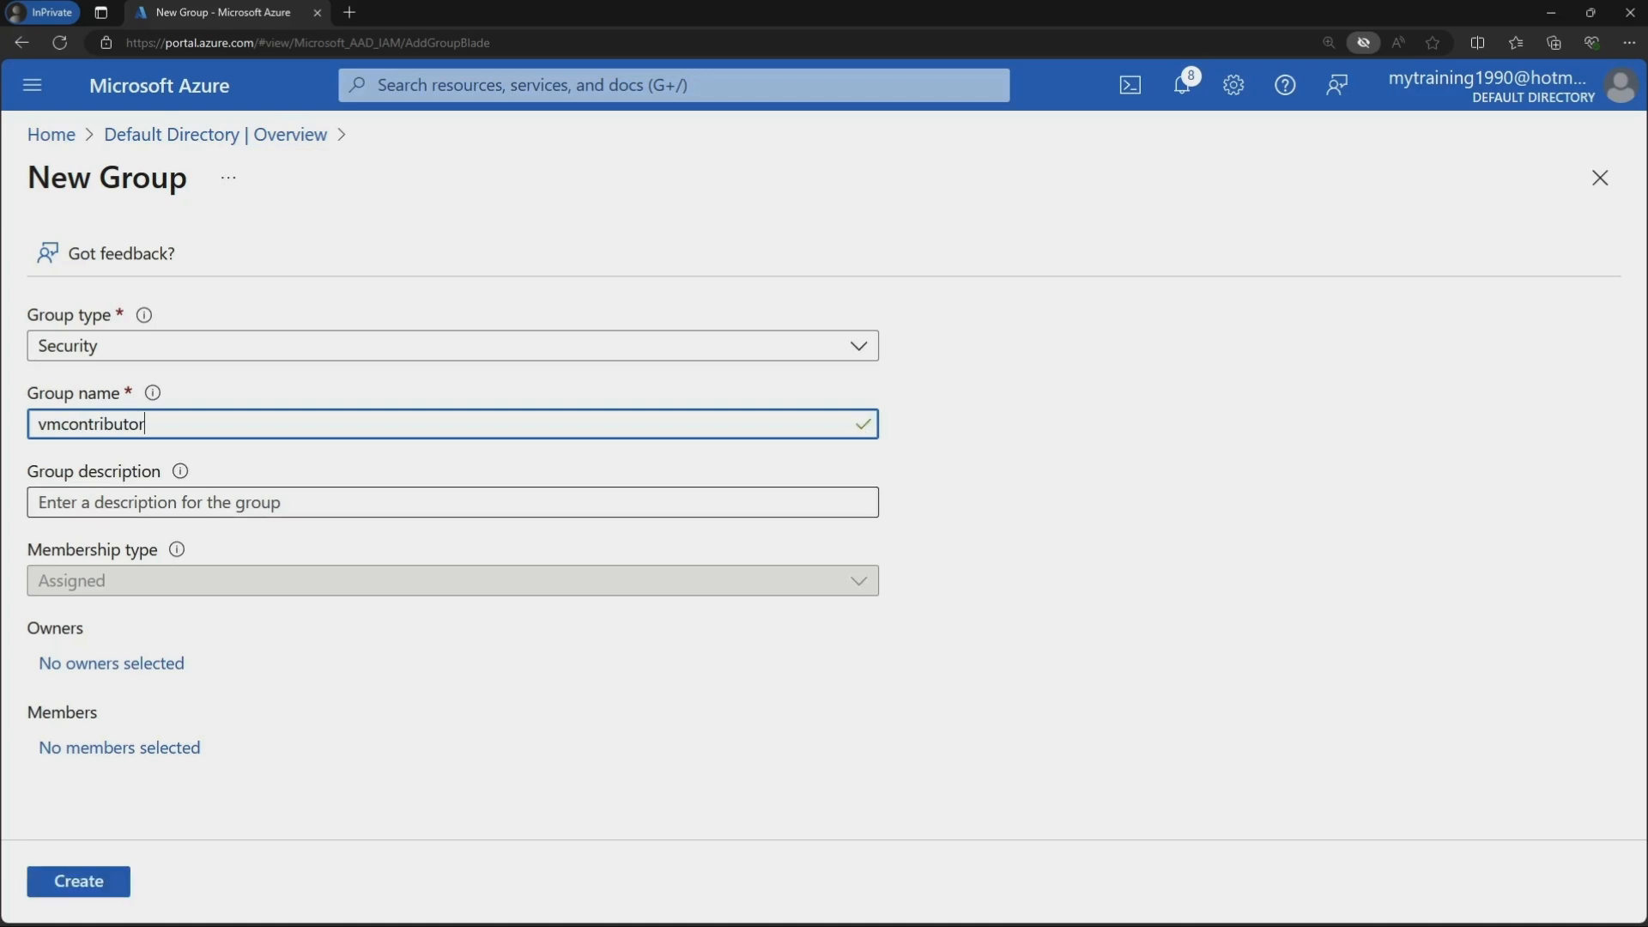
Enter the group description "This group is for VM contributor"
click(452, 502)
text(This)
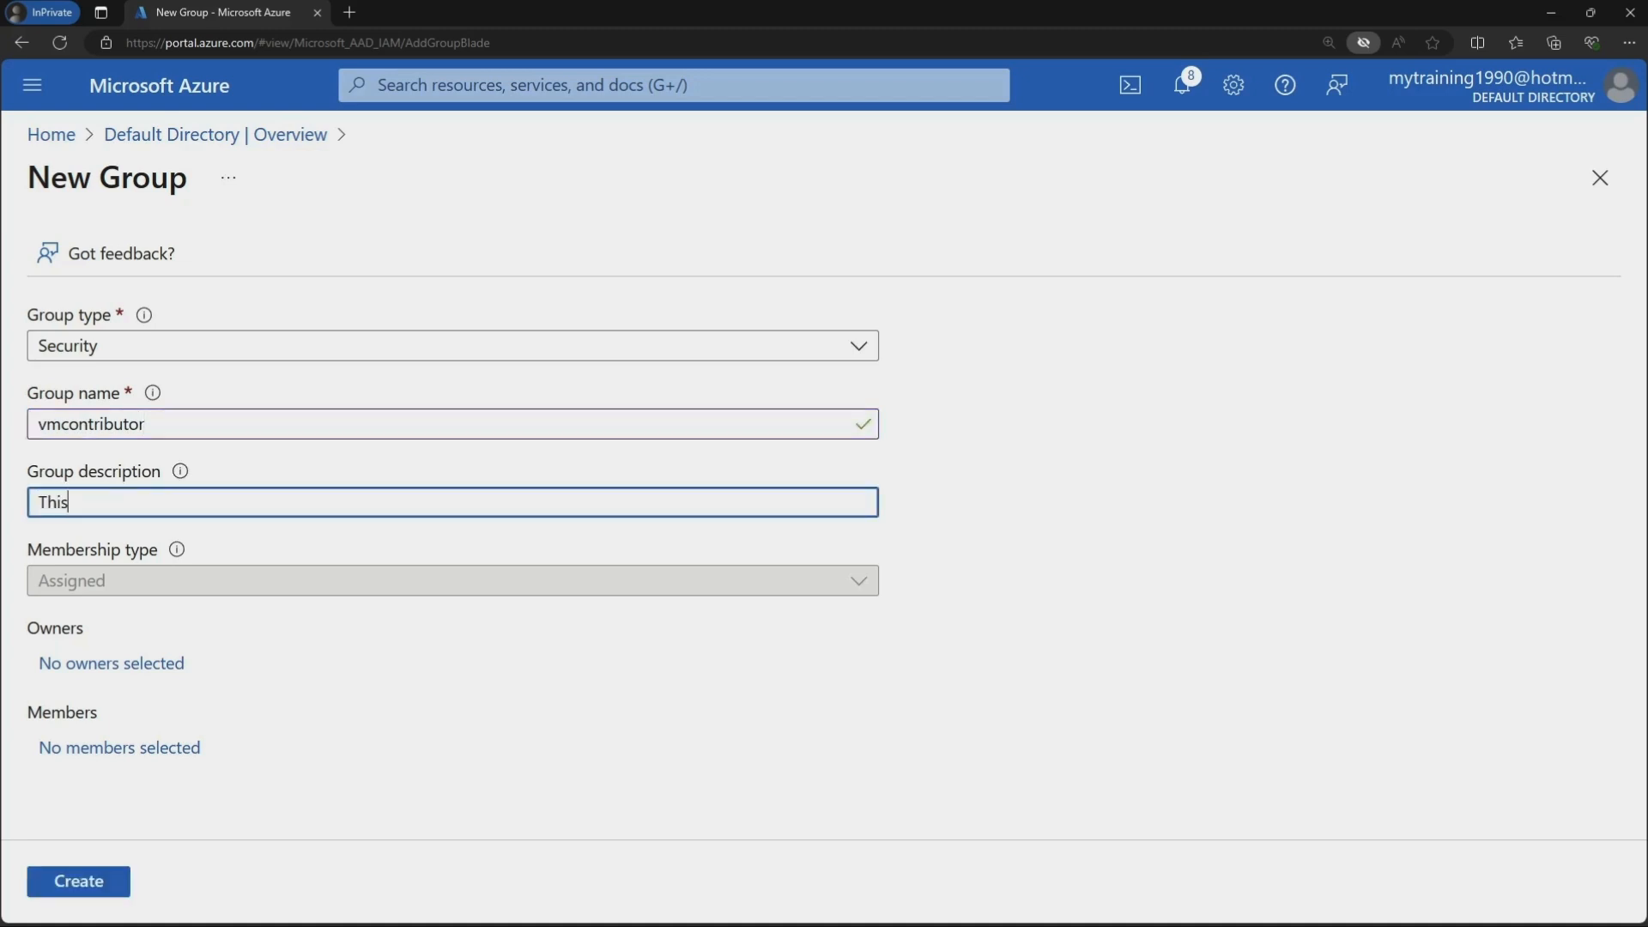
text( group is for VM contri)
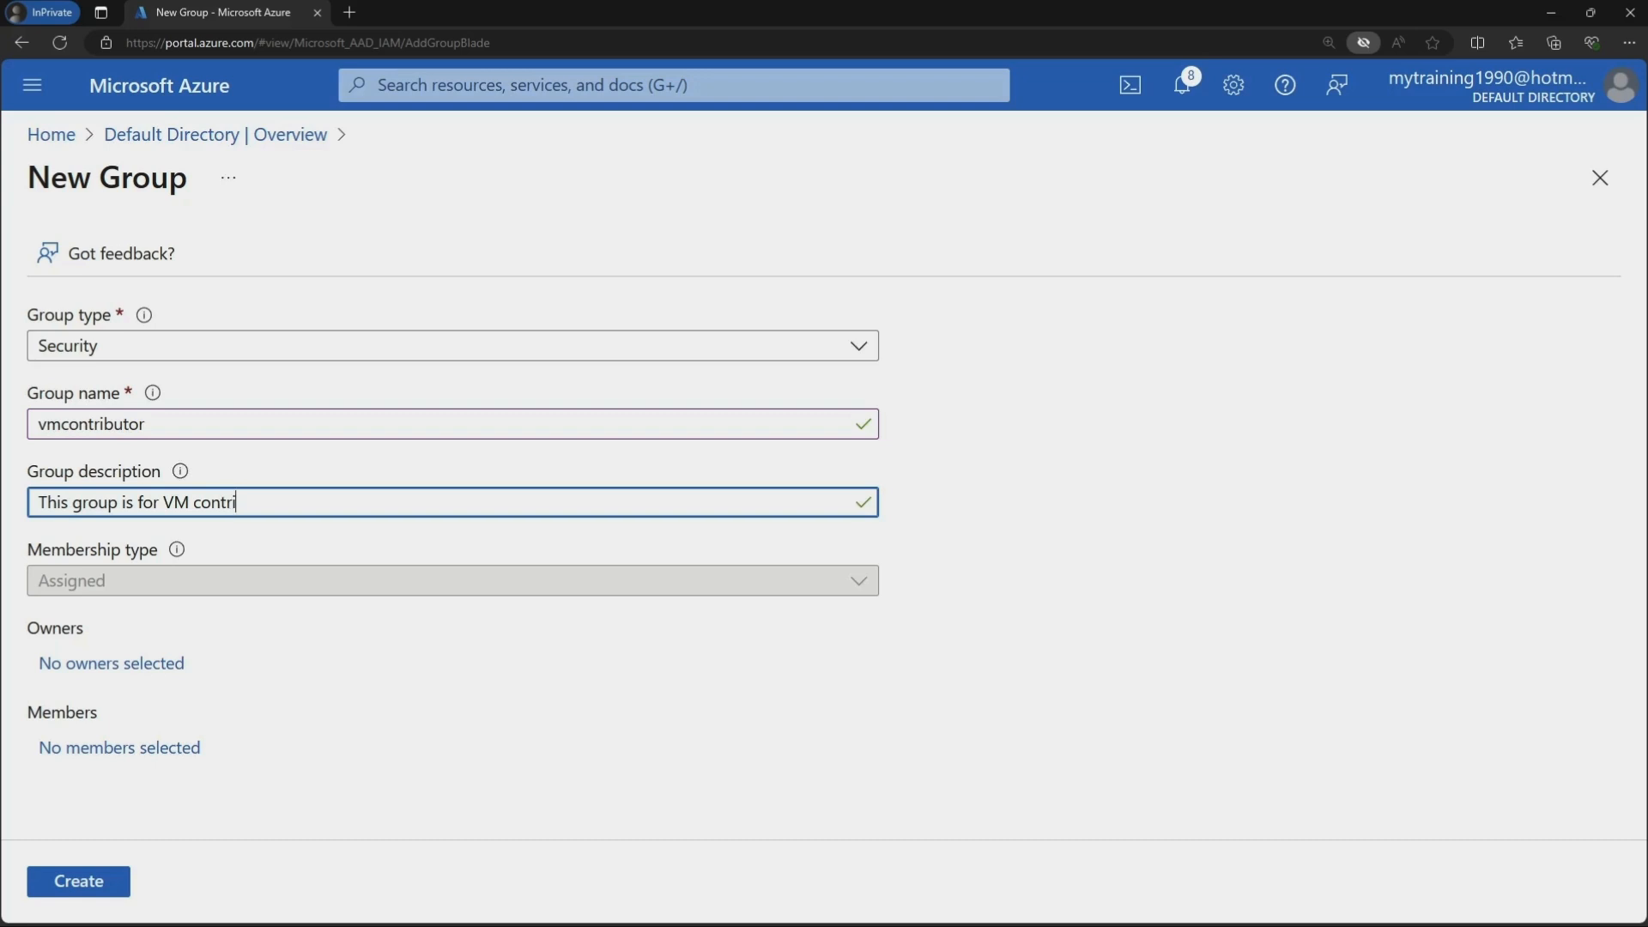
text(butor)
key(Tab)
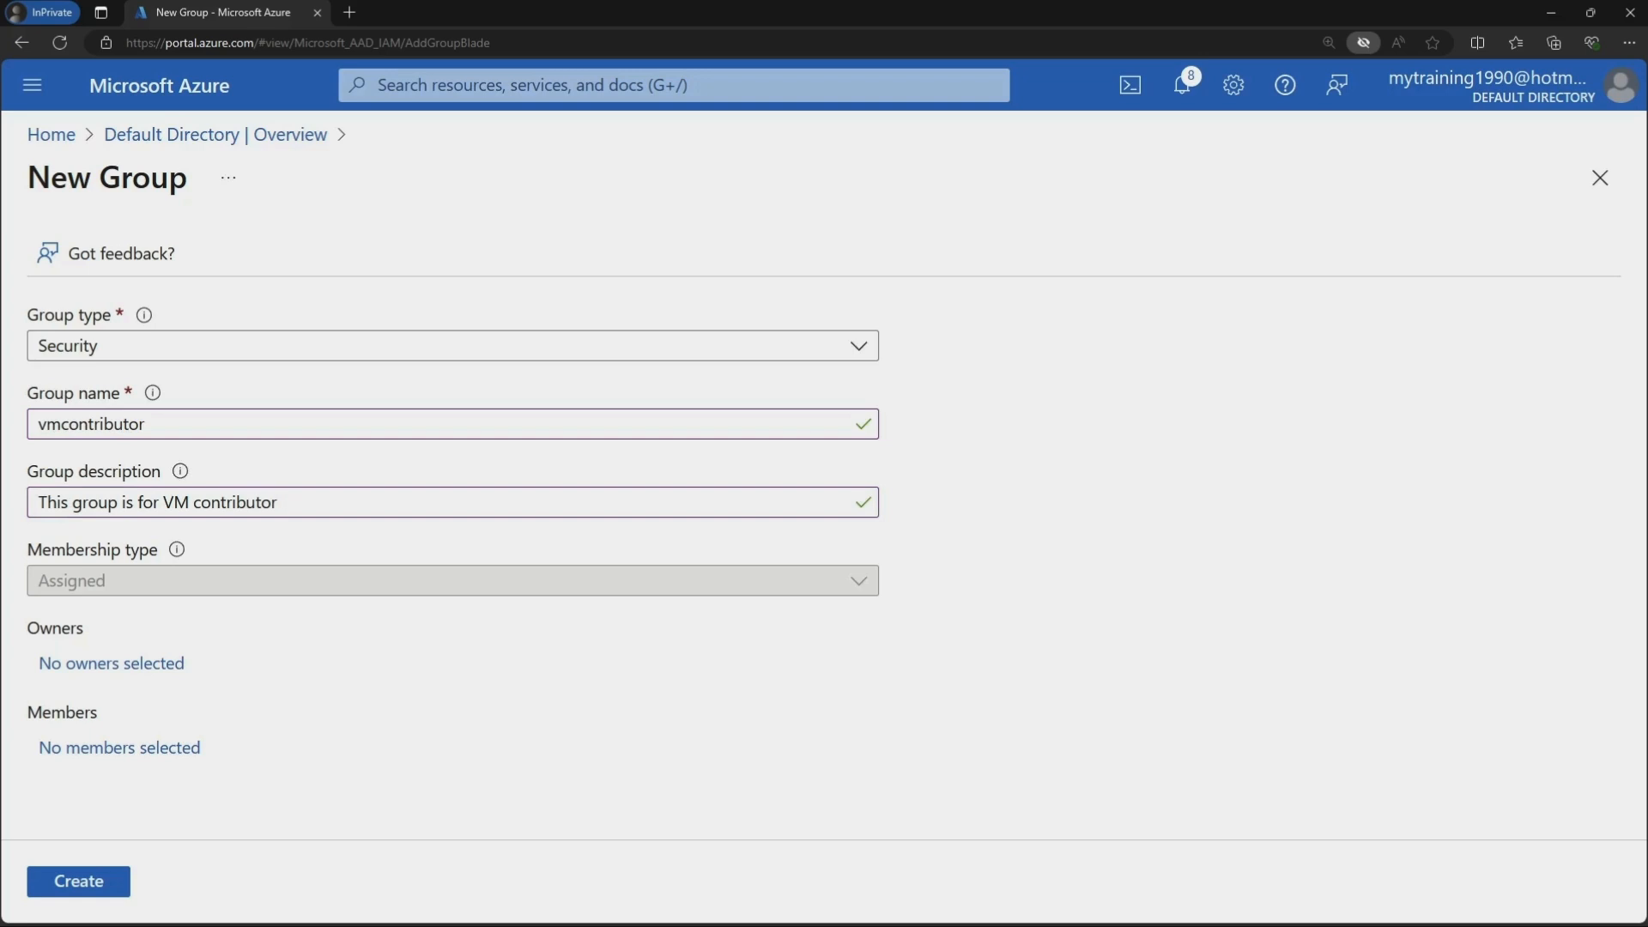
Add user02 as a member of the vmcontributor group and create the group
click(120, 747)
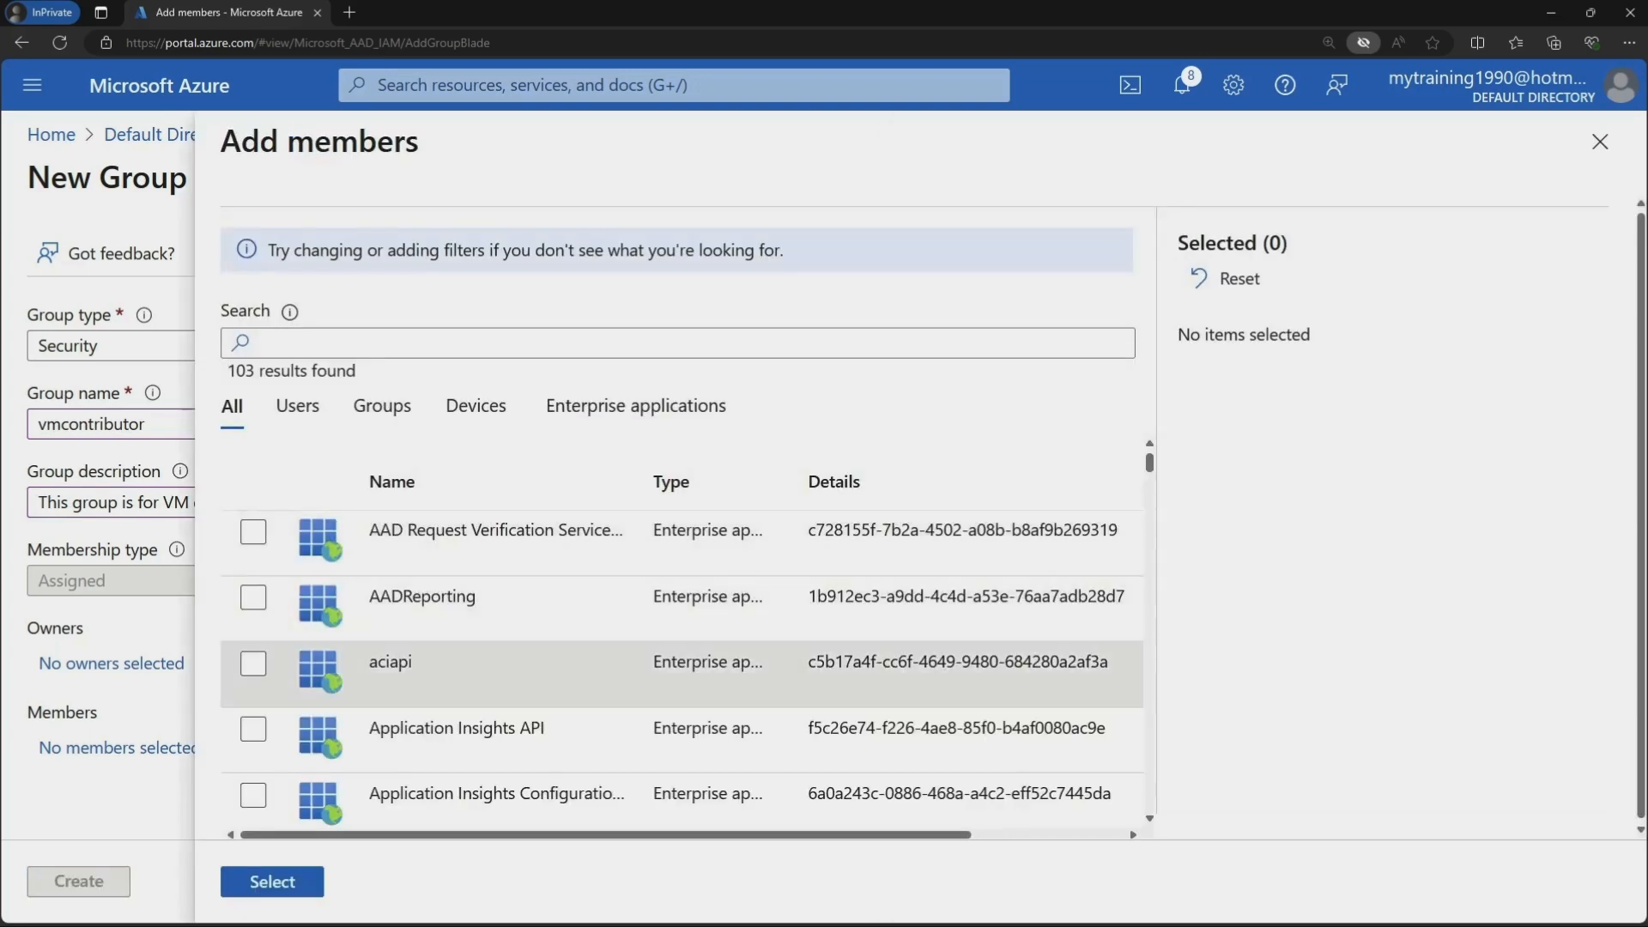
scroll(600, 661, down, 1)
click(297, 406)
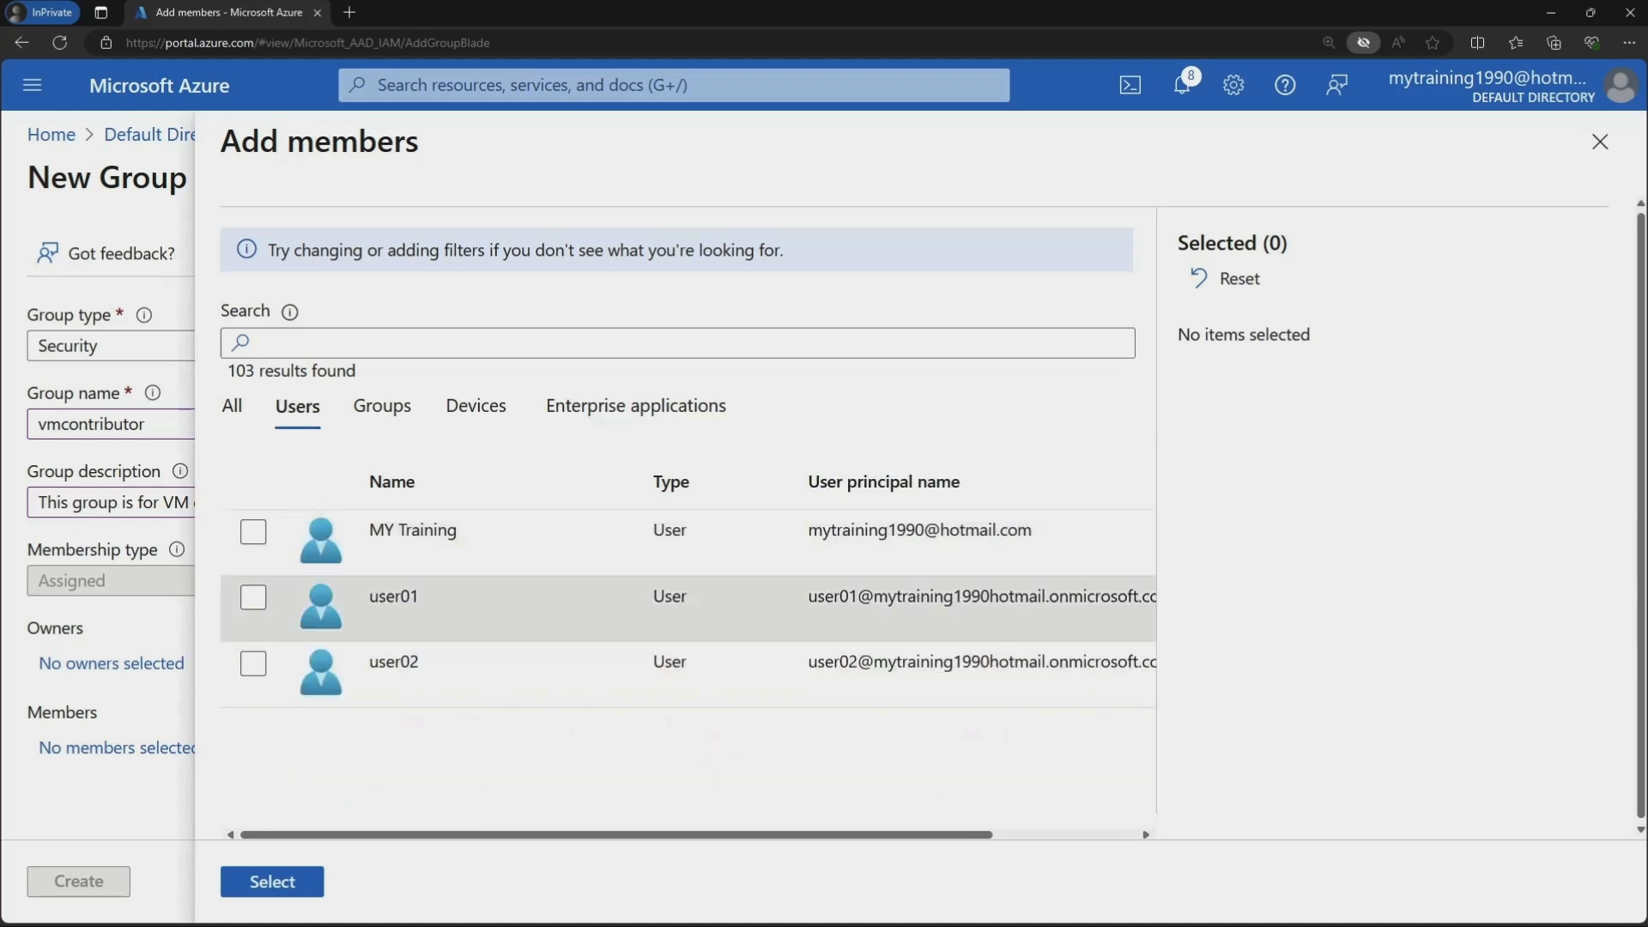
click(252, 663)
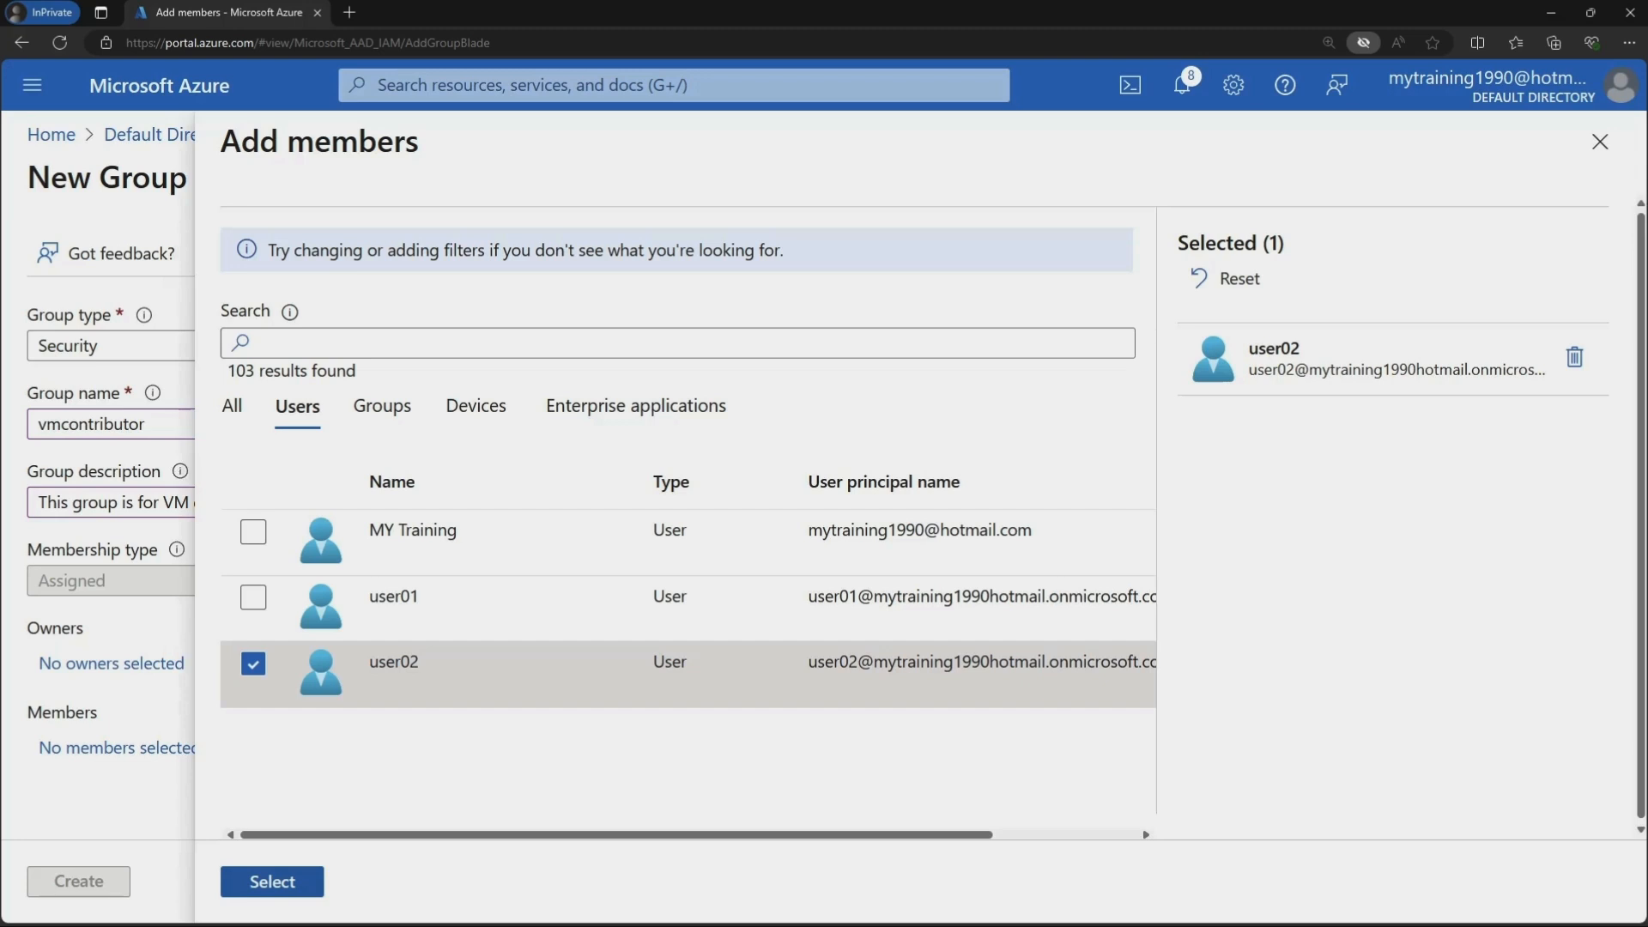
click(272, 881)
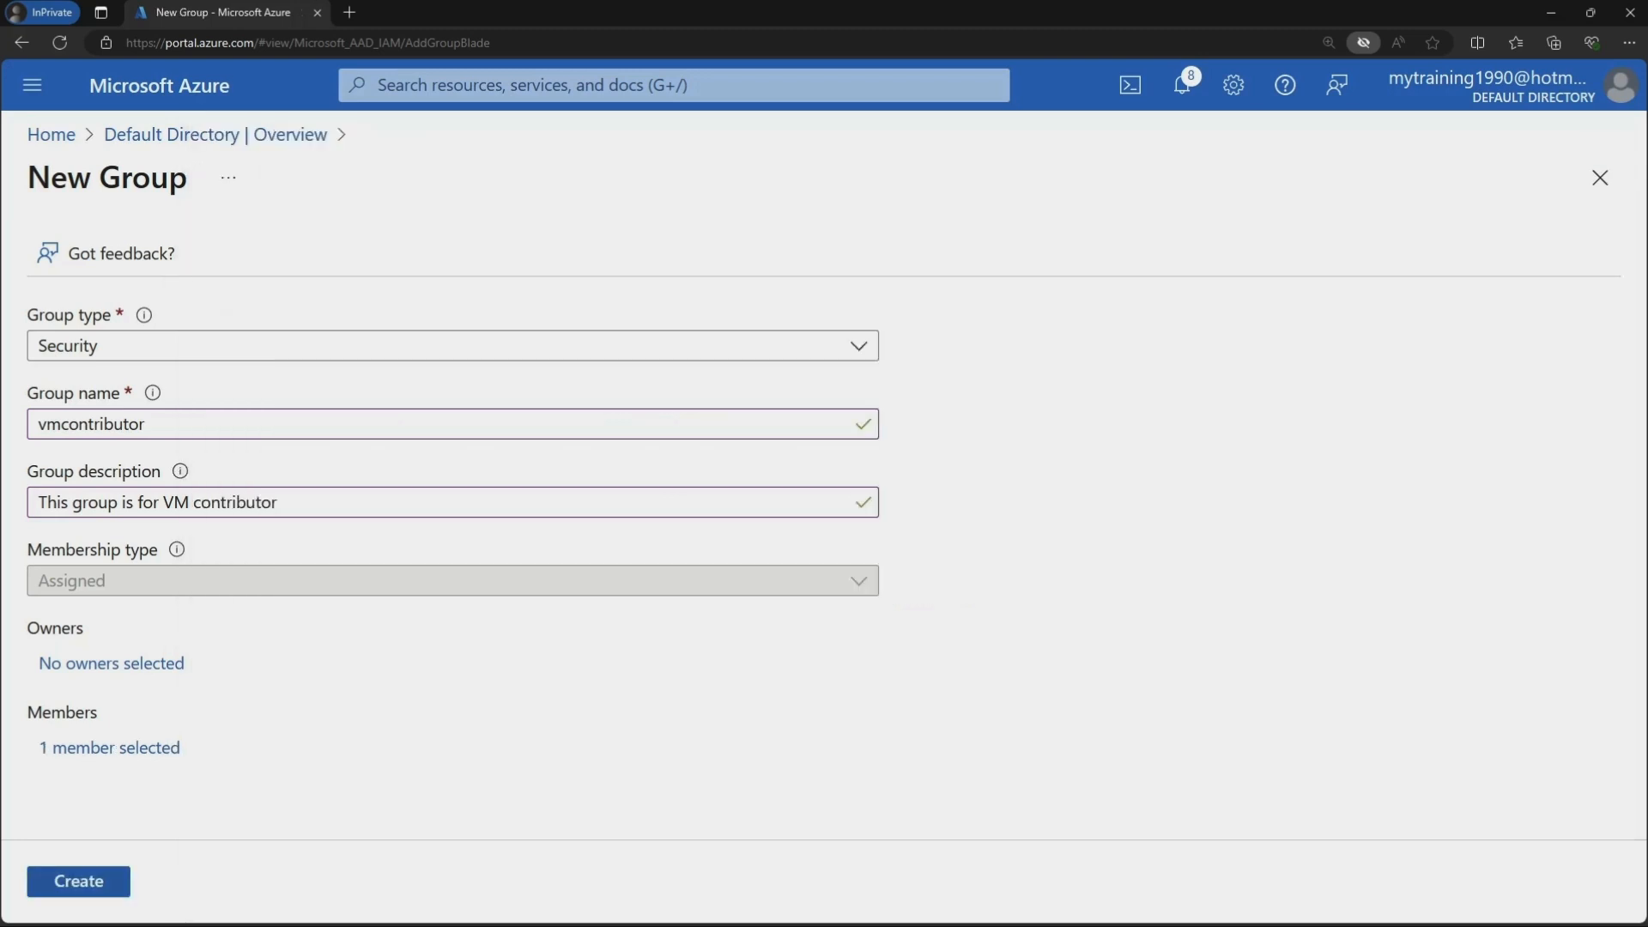
click(78, 882)
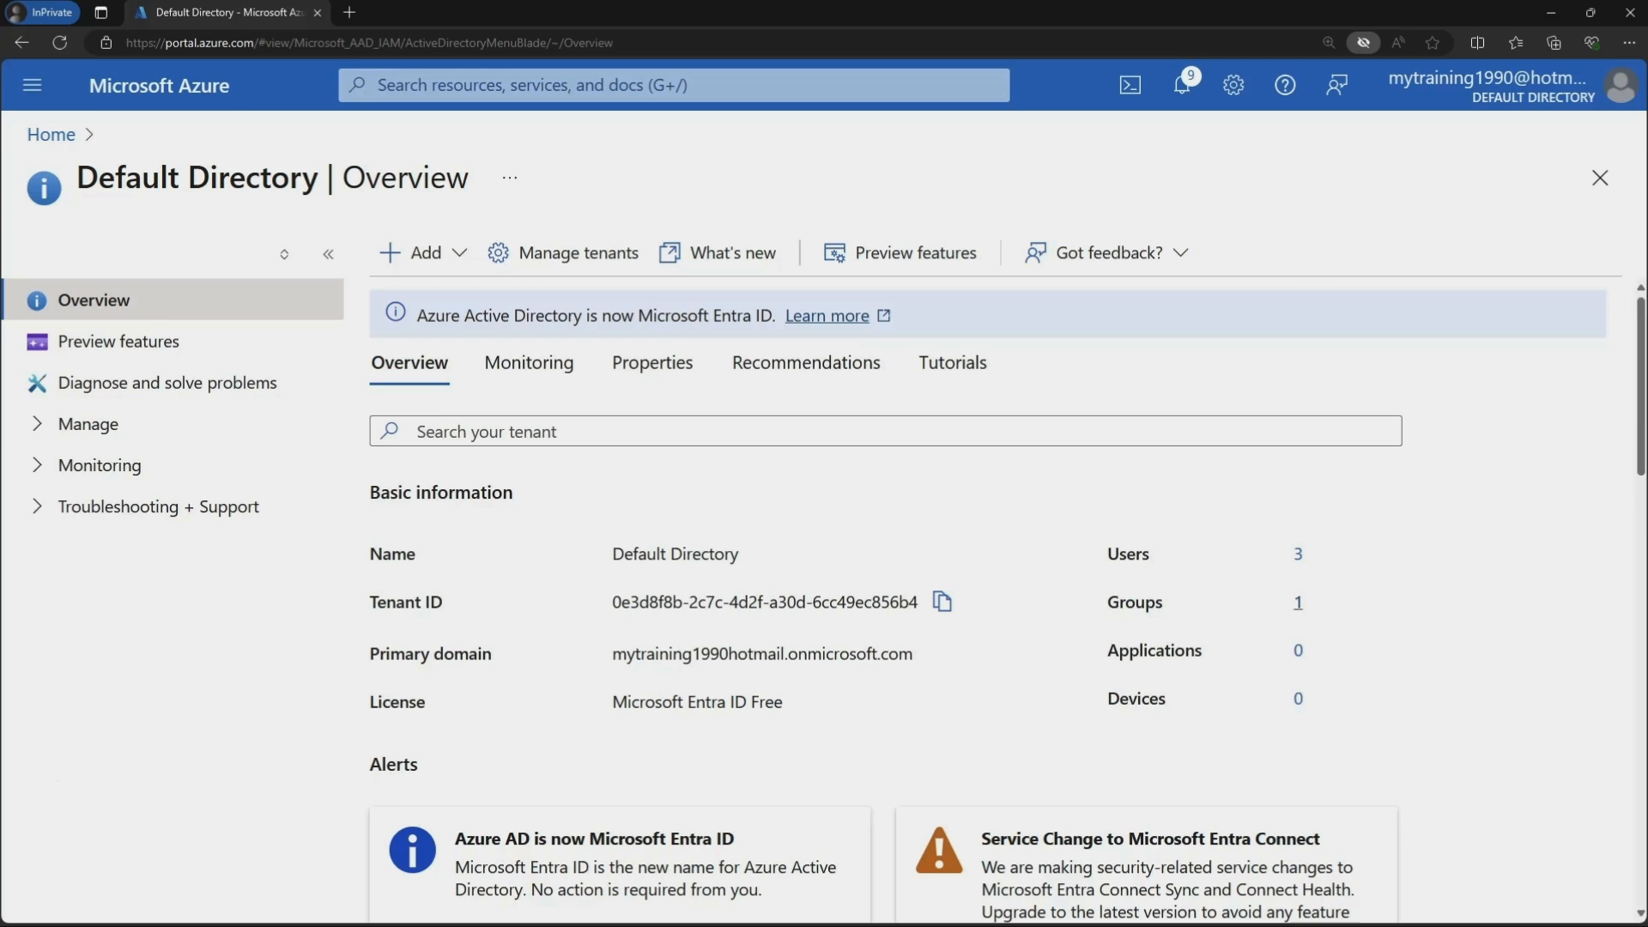
Open the vmcontributor group from the directory's groups to check its overview, and return to the portal home
click(88, 423)
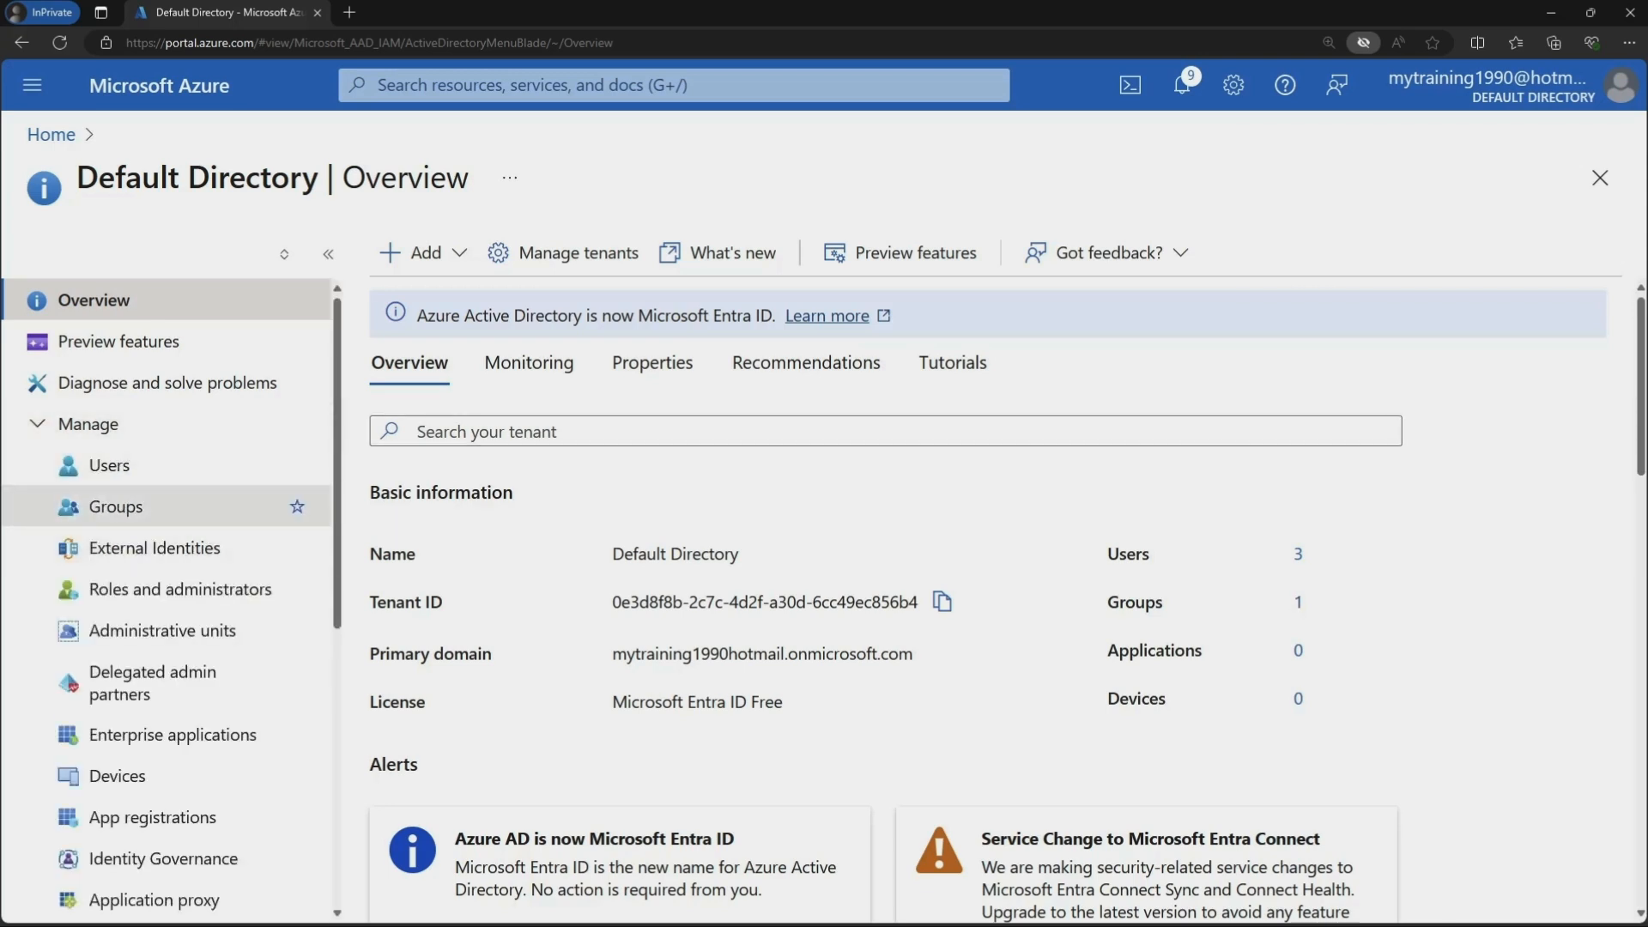
click(116, 507)
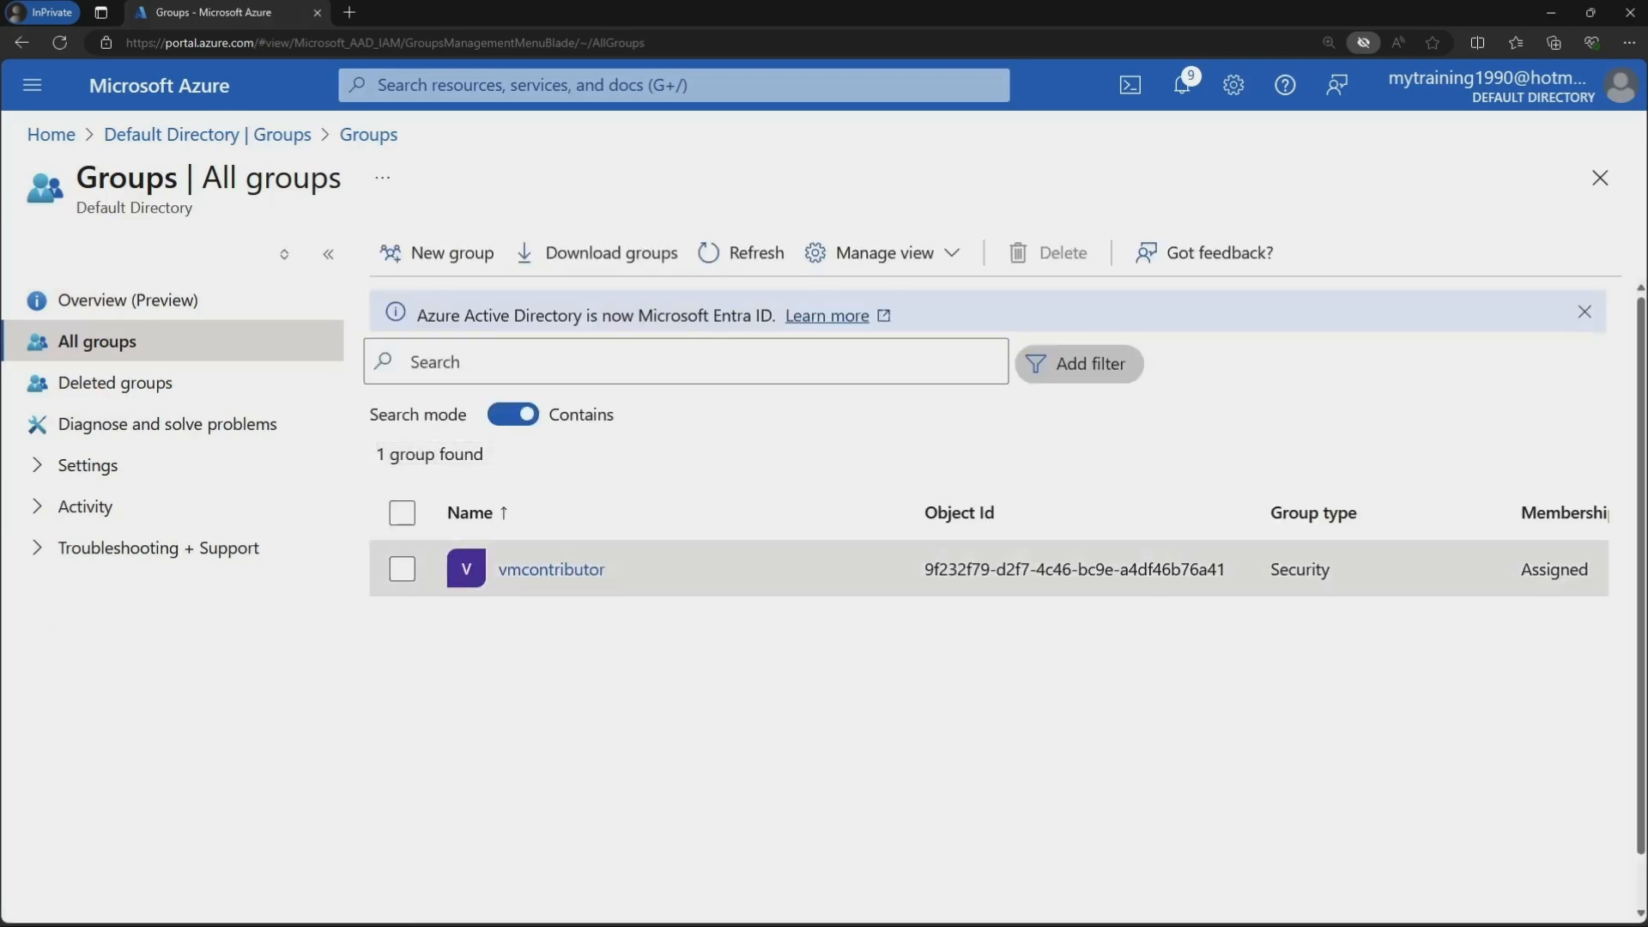
click(551, 569)
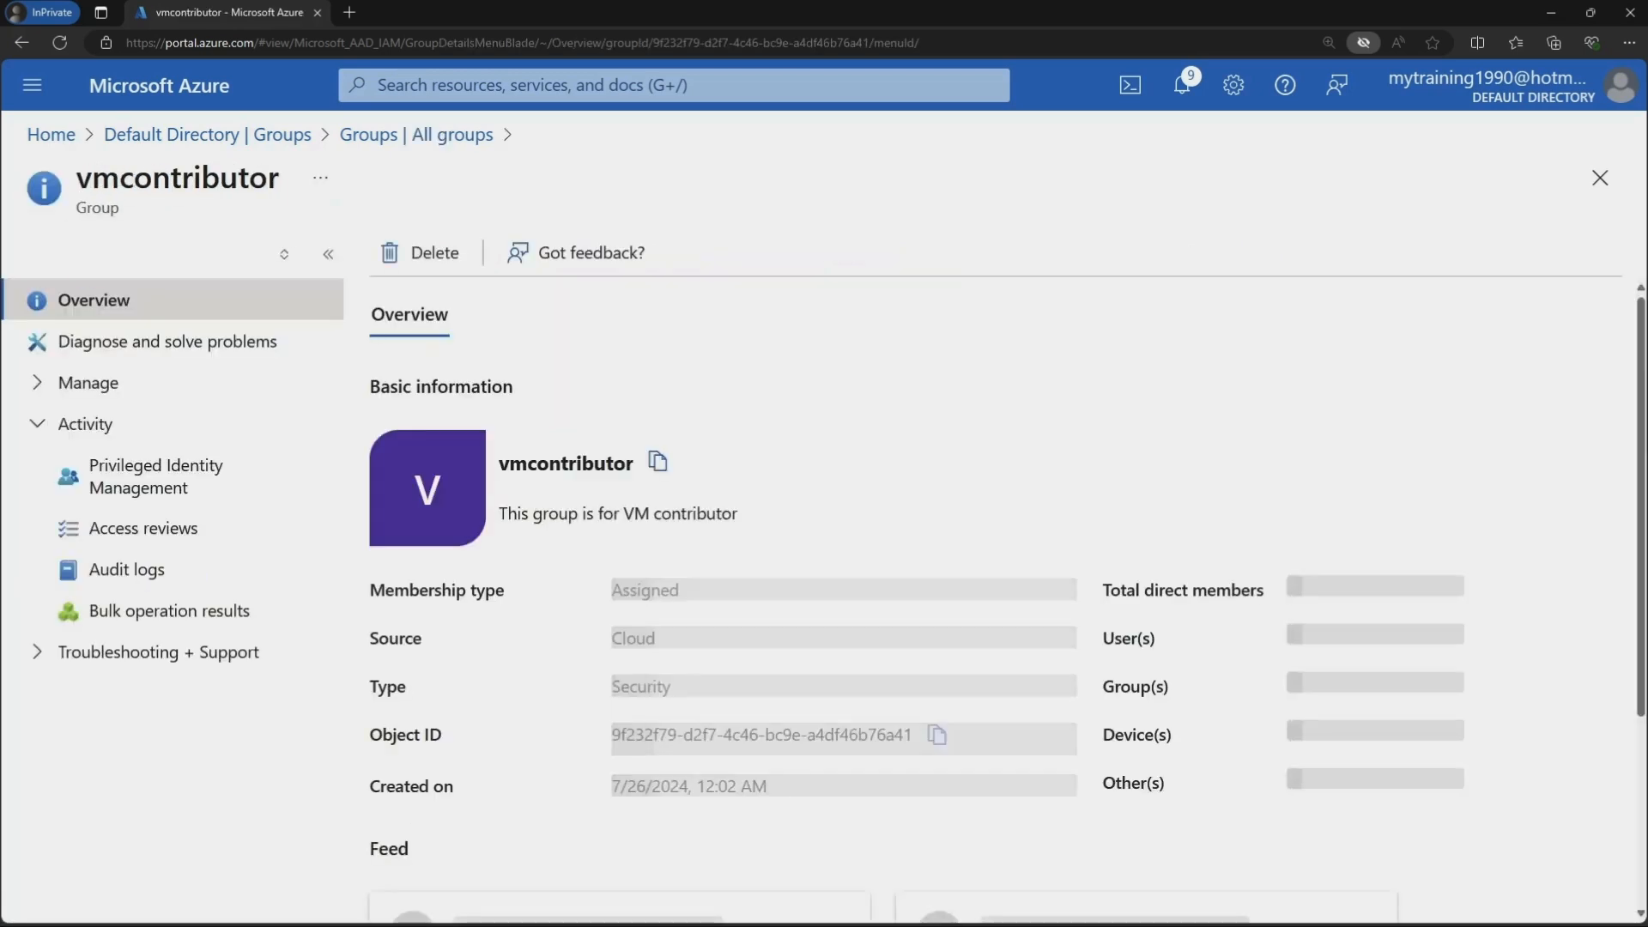
scroll(995, 600, down, 3)
scroll(996, 601, up, 3)
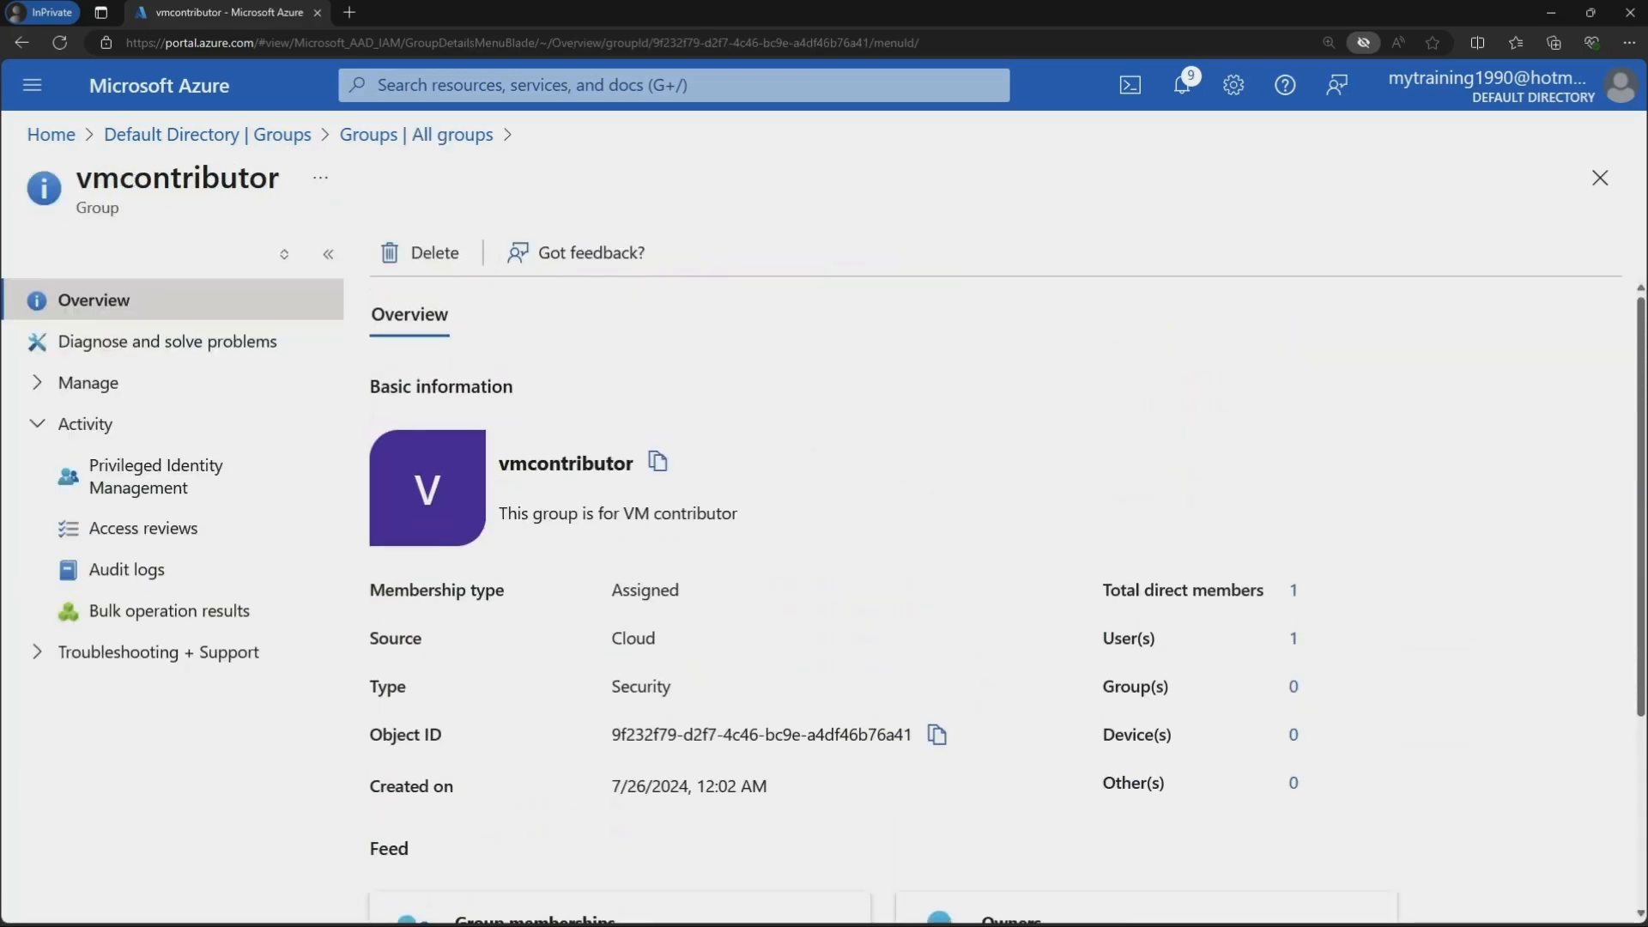
scroll(996, 601, down, 2)
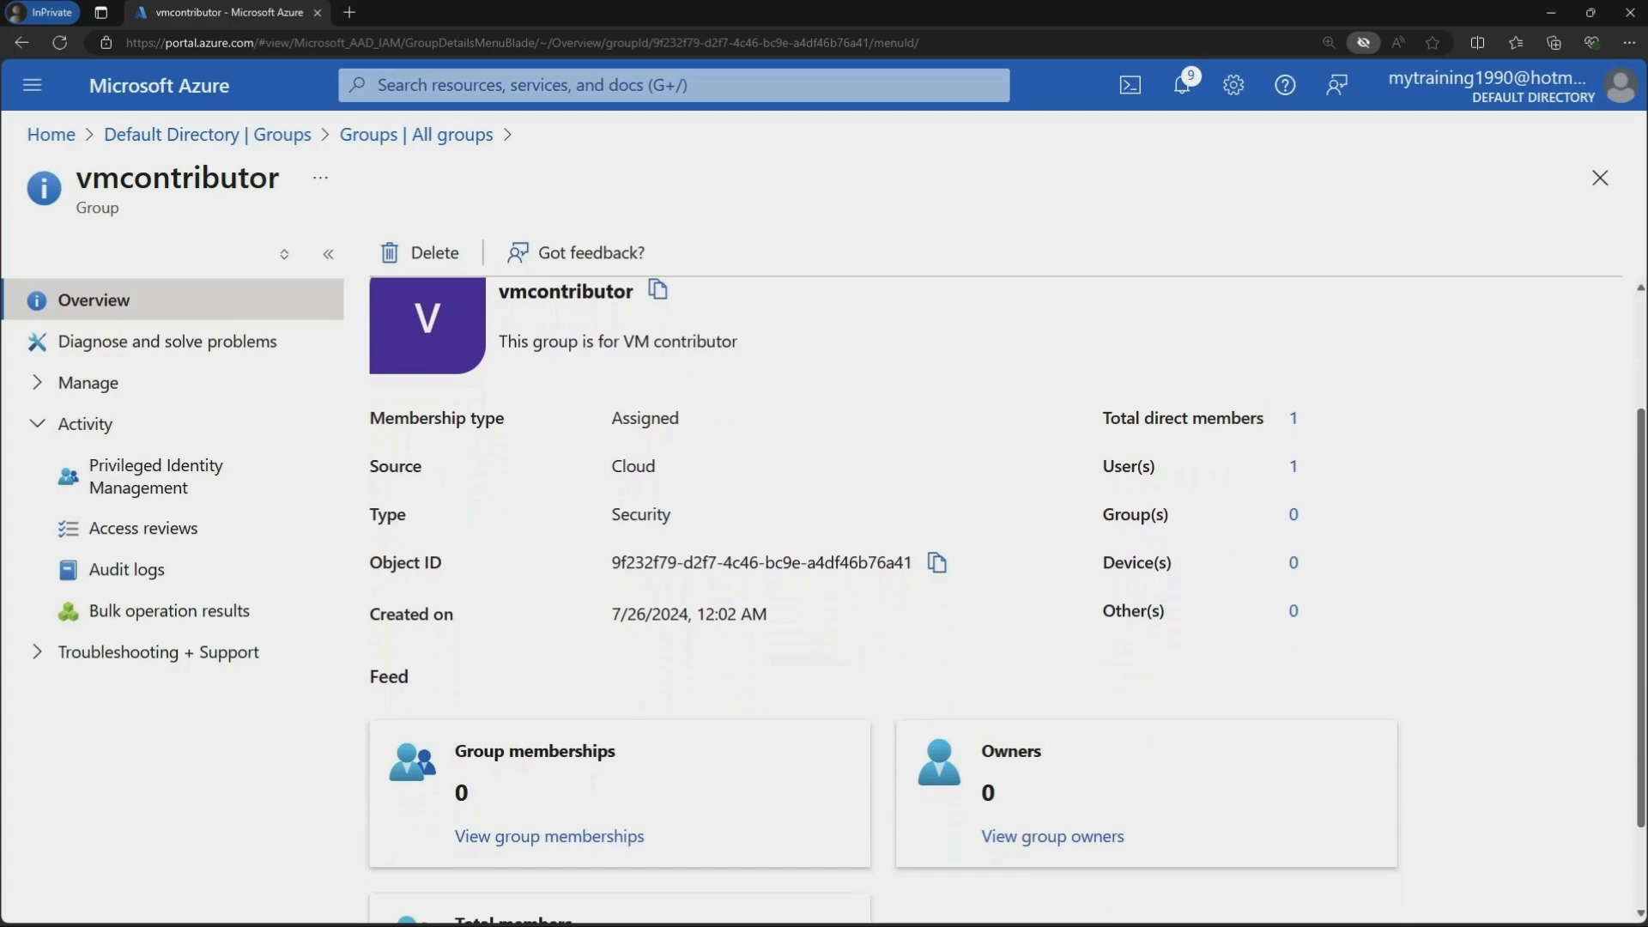
scroll(996, 601, up, 2)
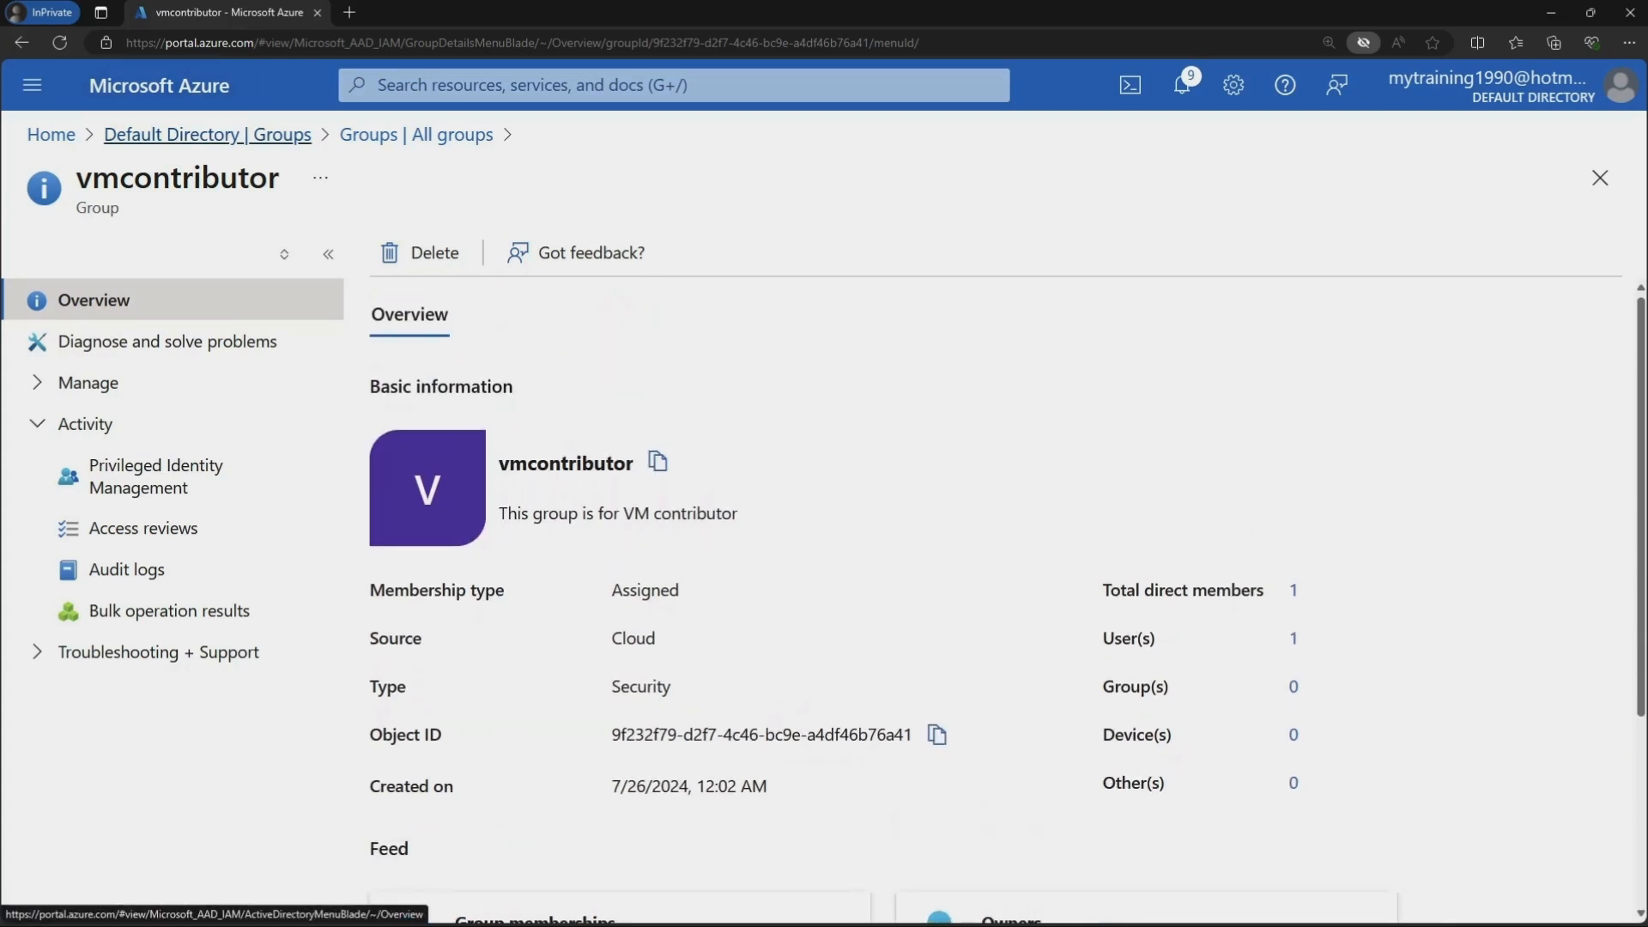
click(206, 134)
click(50, 134)
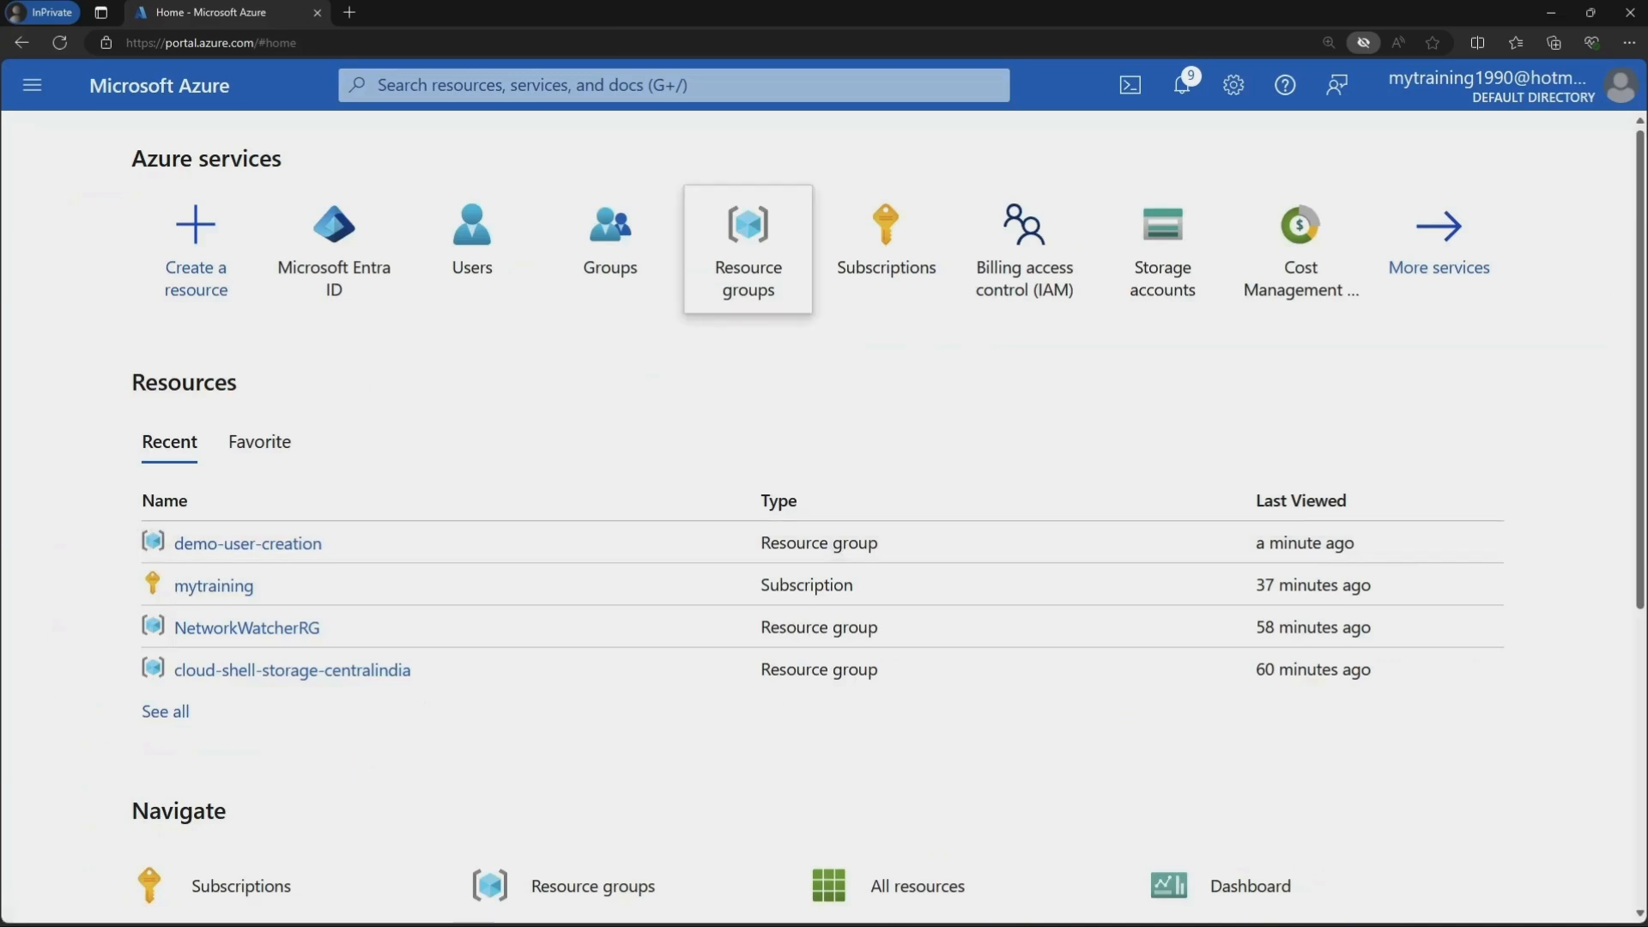
Open the access control (IAM) page of the demo-user-creation resource group
click(748, 249)
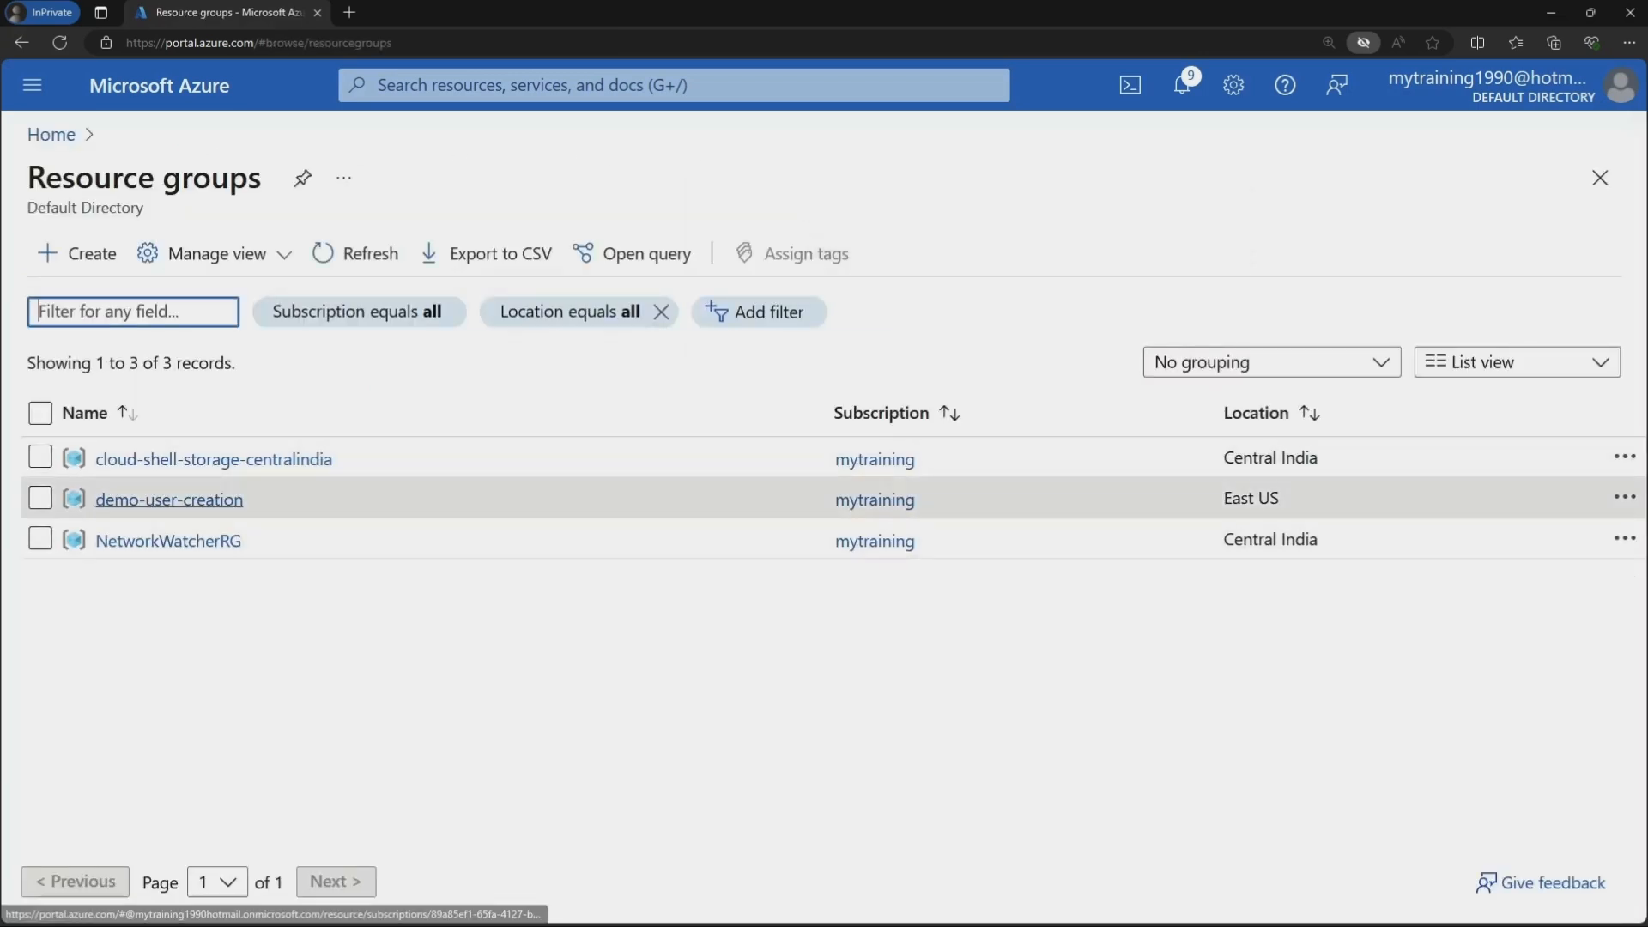
click(169, 499)
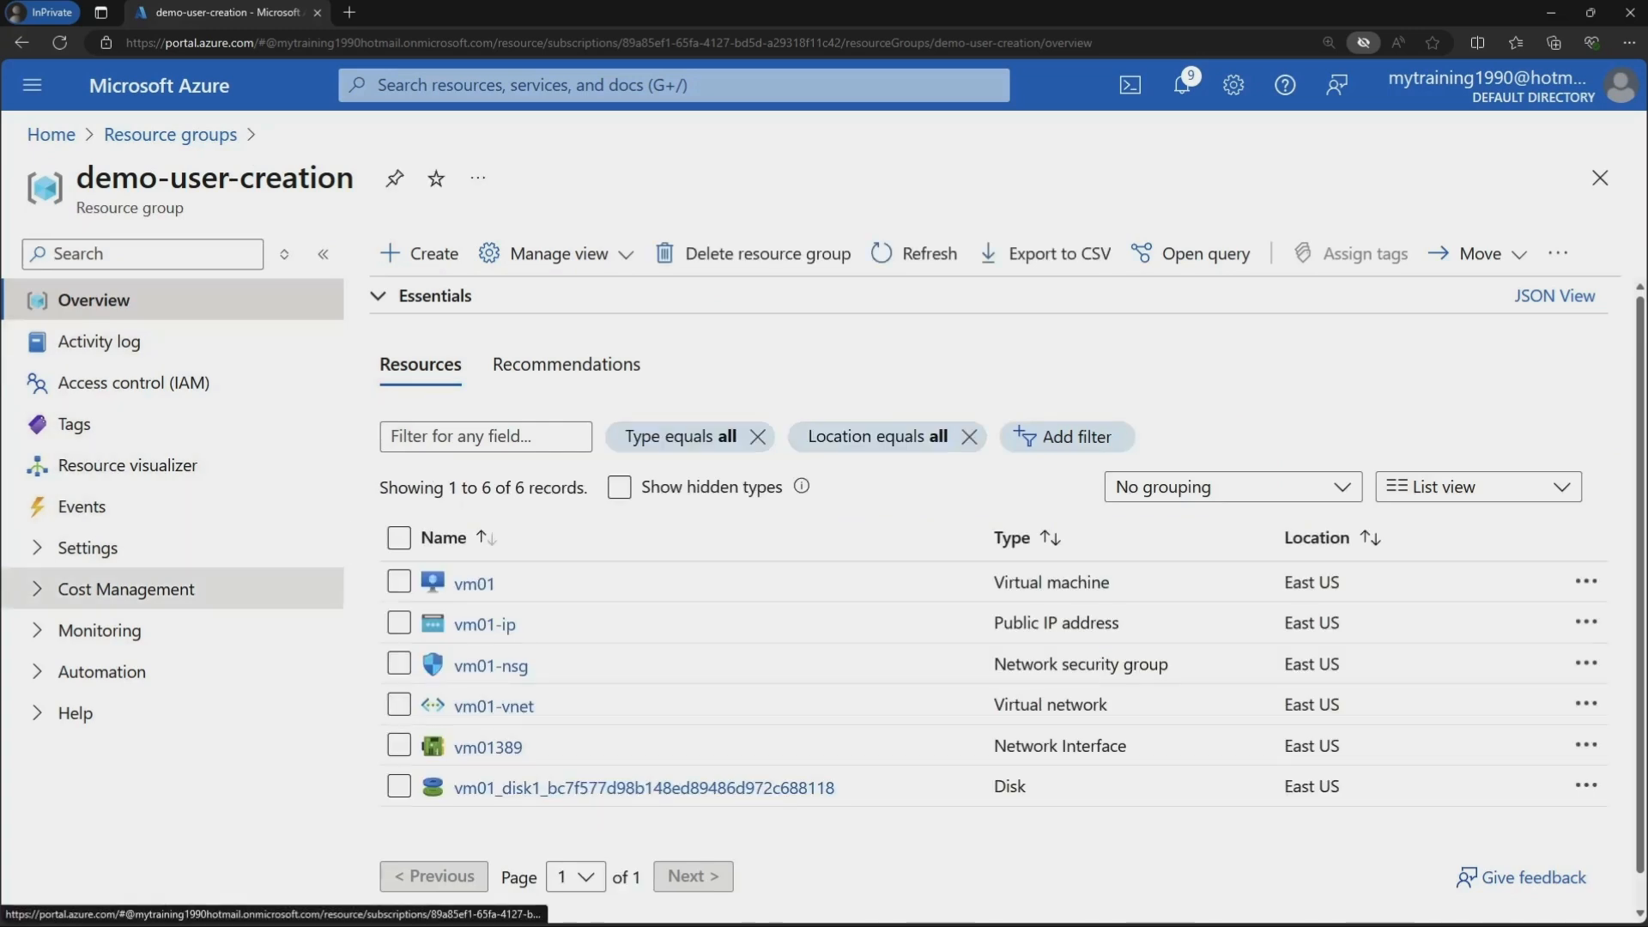
click(136, 382)
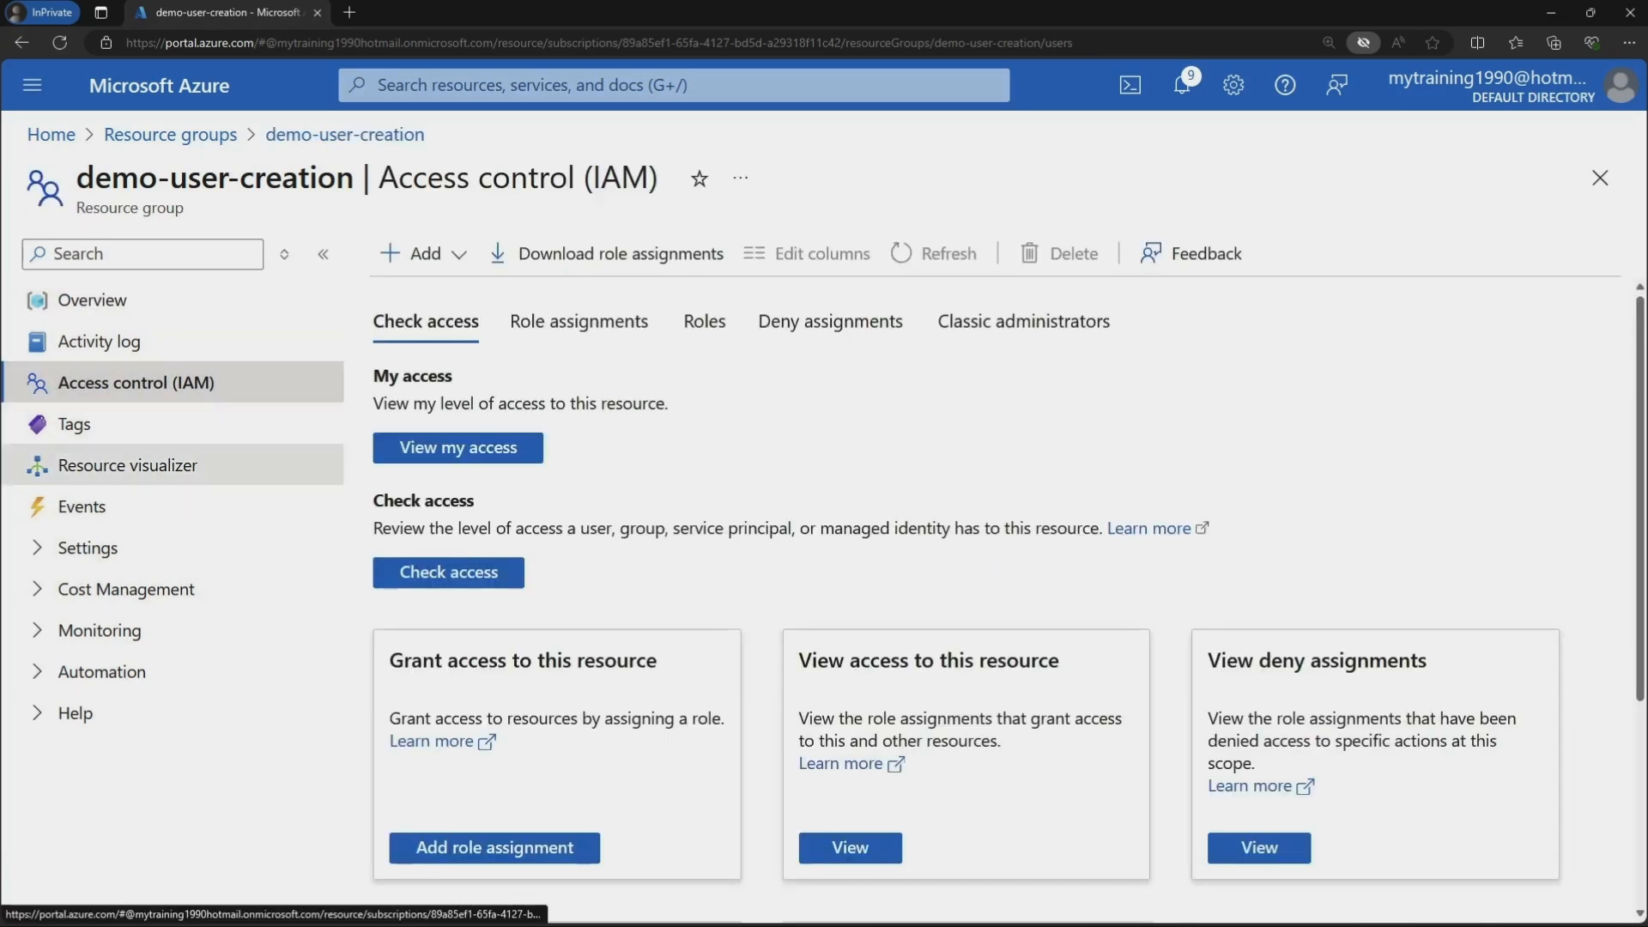
Start a new role assignment on the resource group and choose the Virtual Machine Contributor role
click(423, 253)
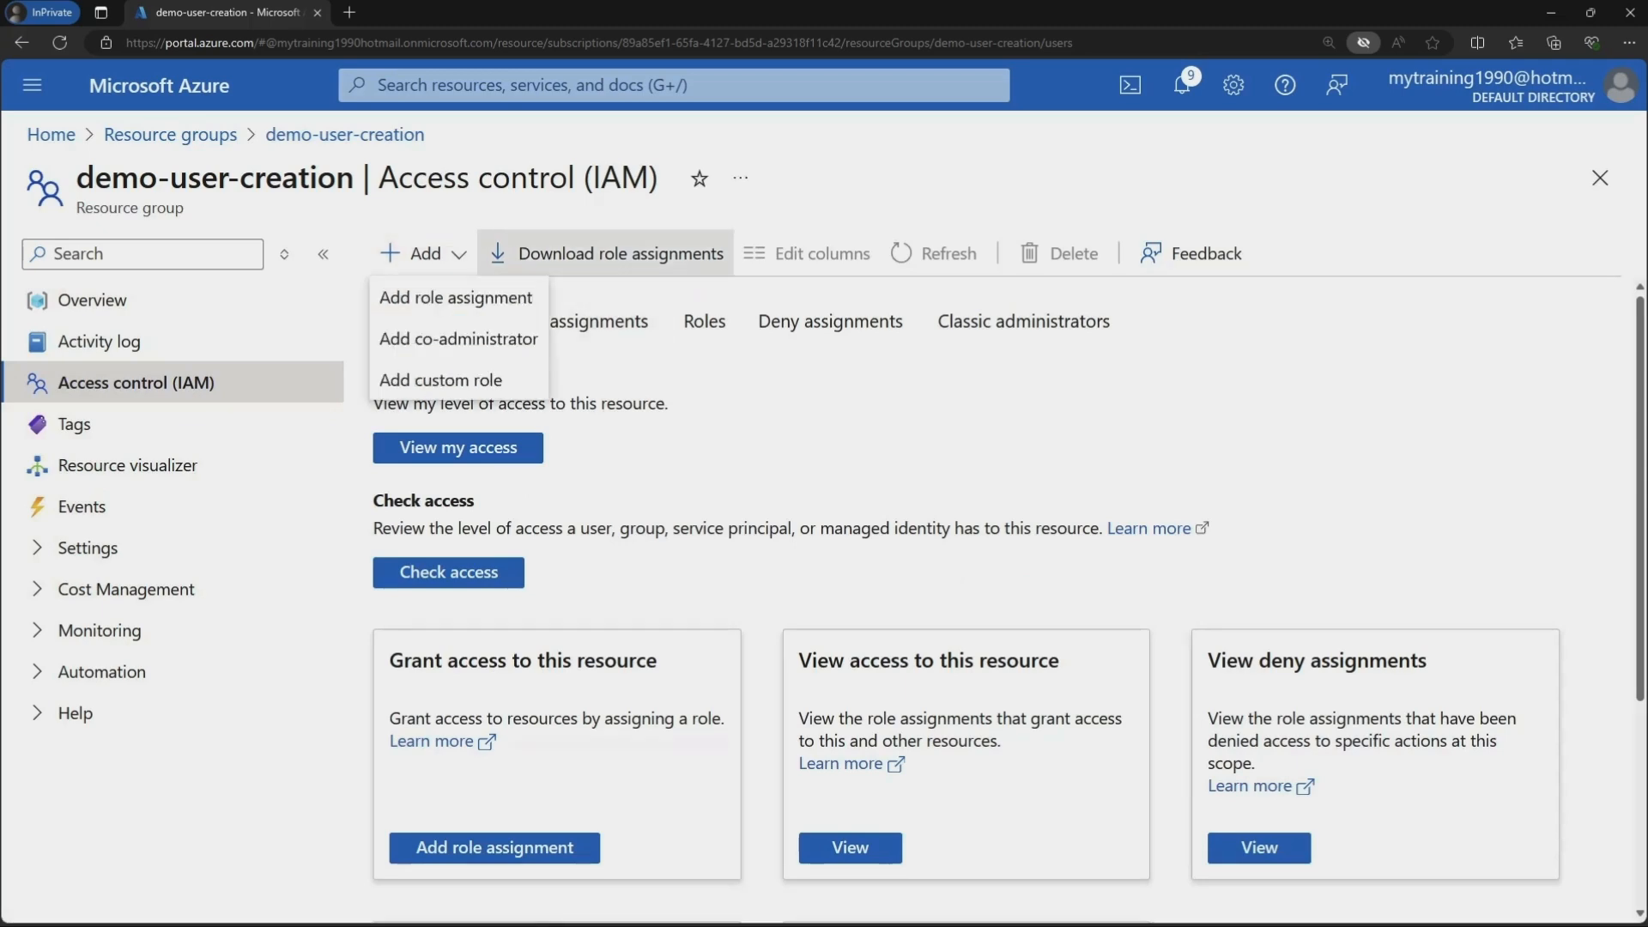
click(456, 297)
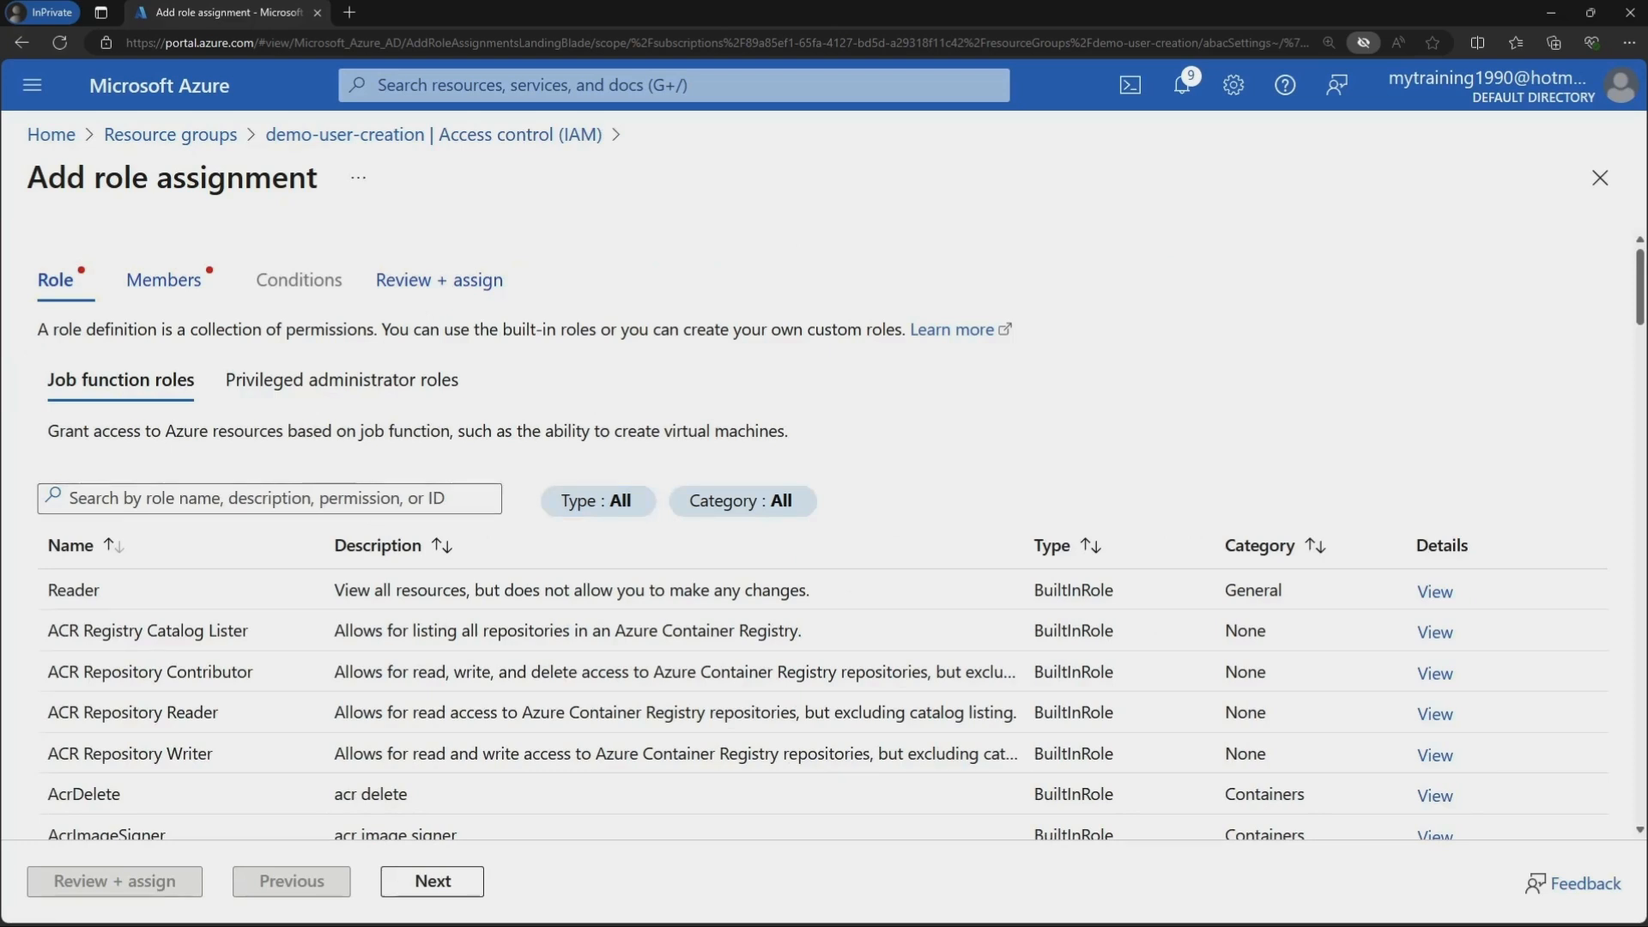
text(Virtual)
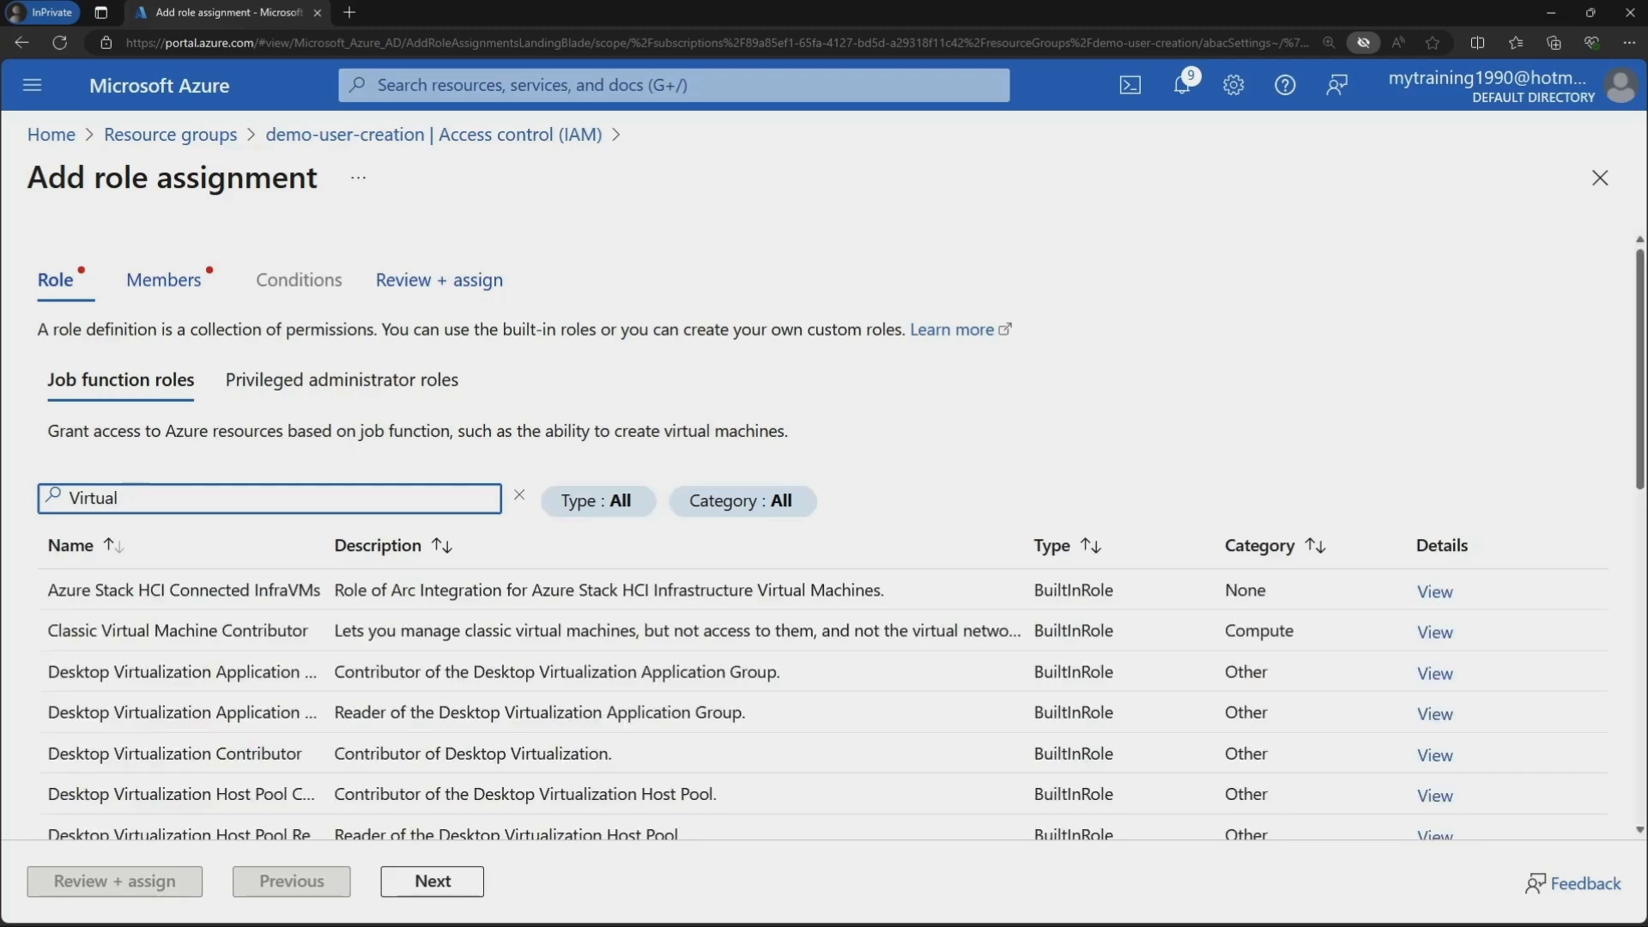
text( machi)
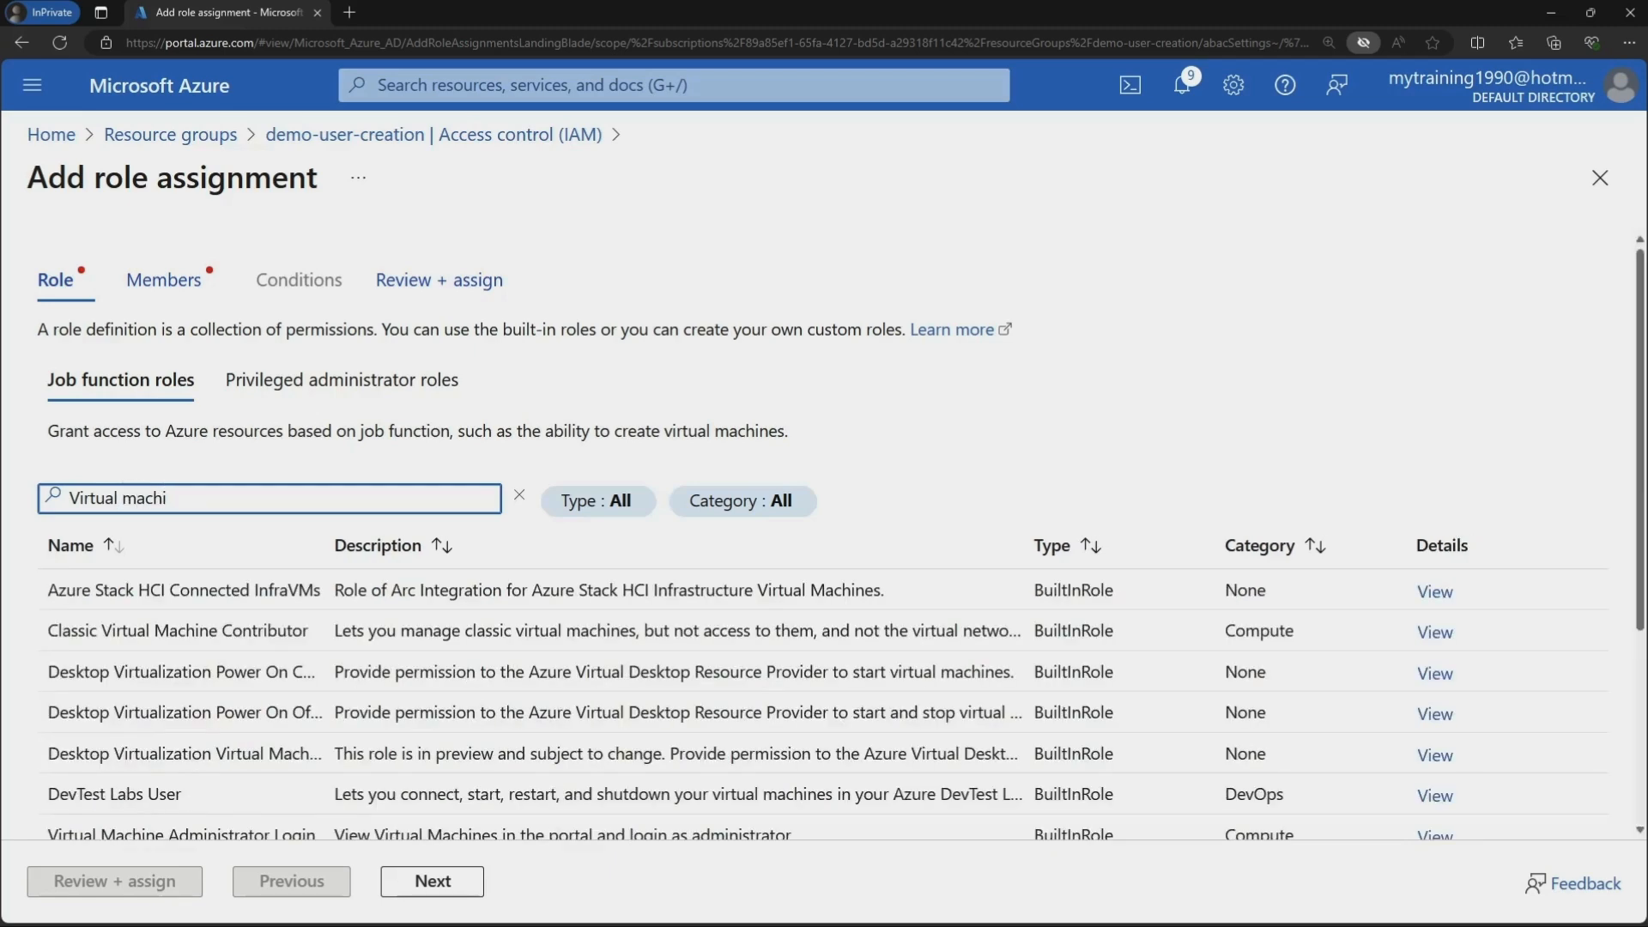
scroll(823, 532, down, 3)
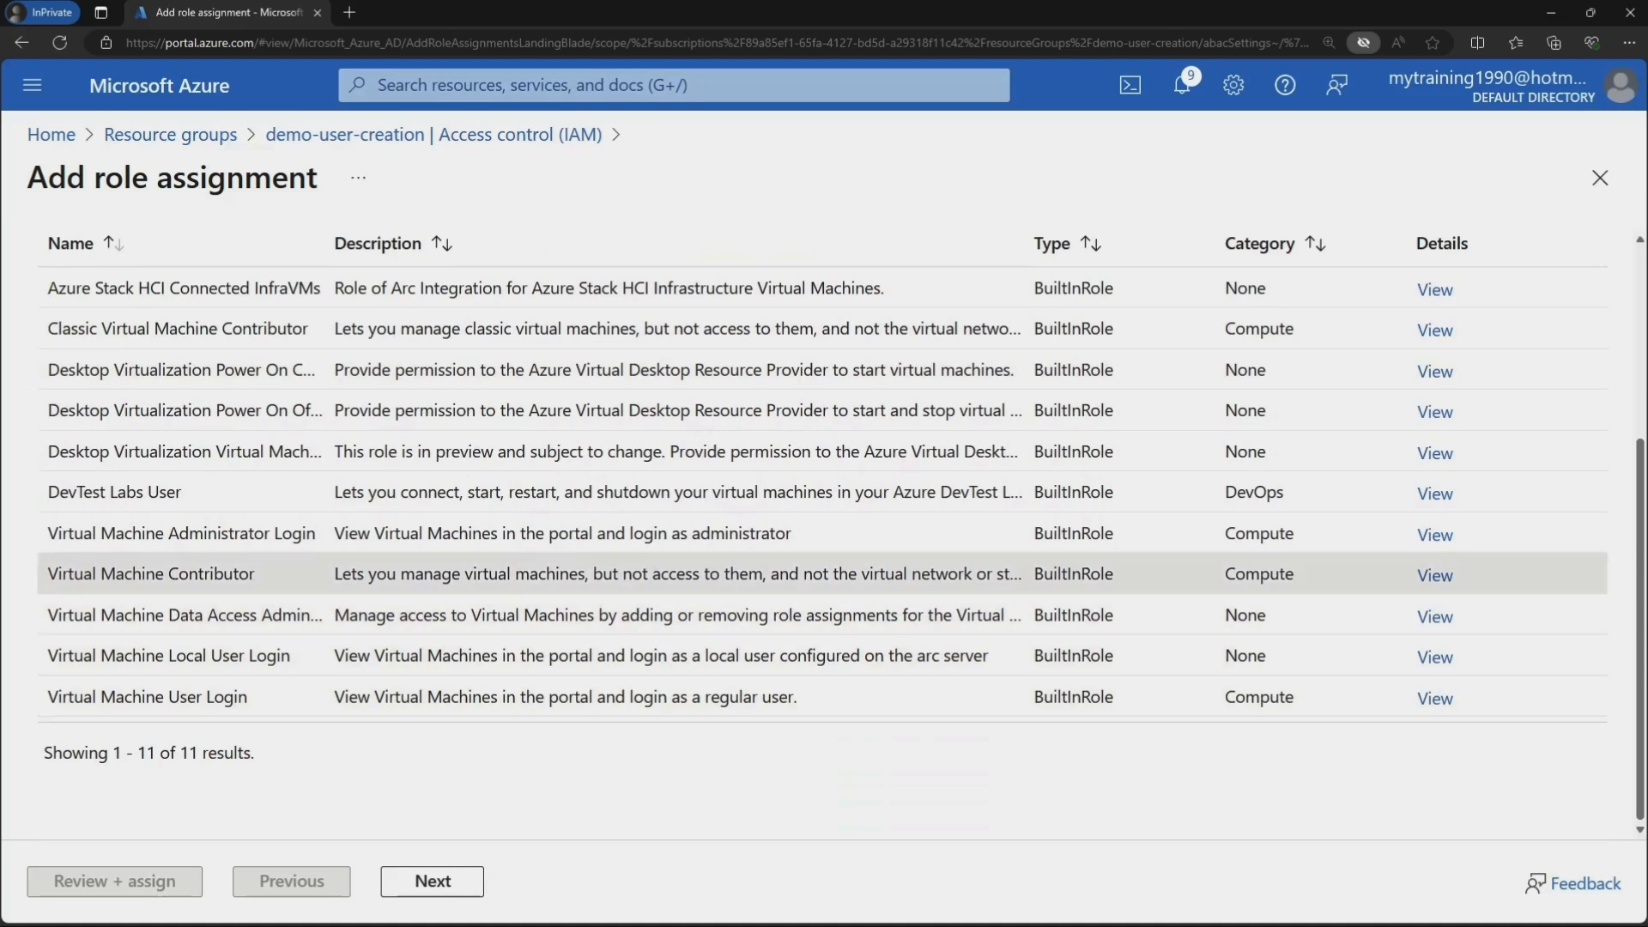
click(151, 574)
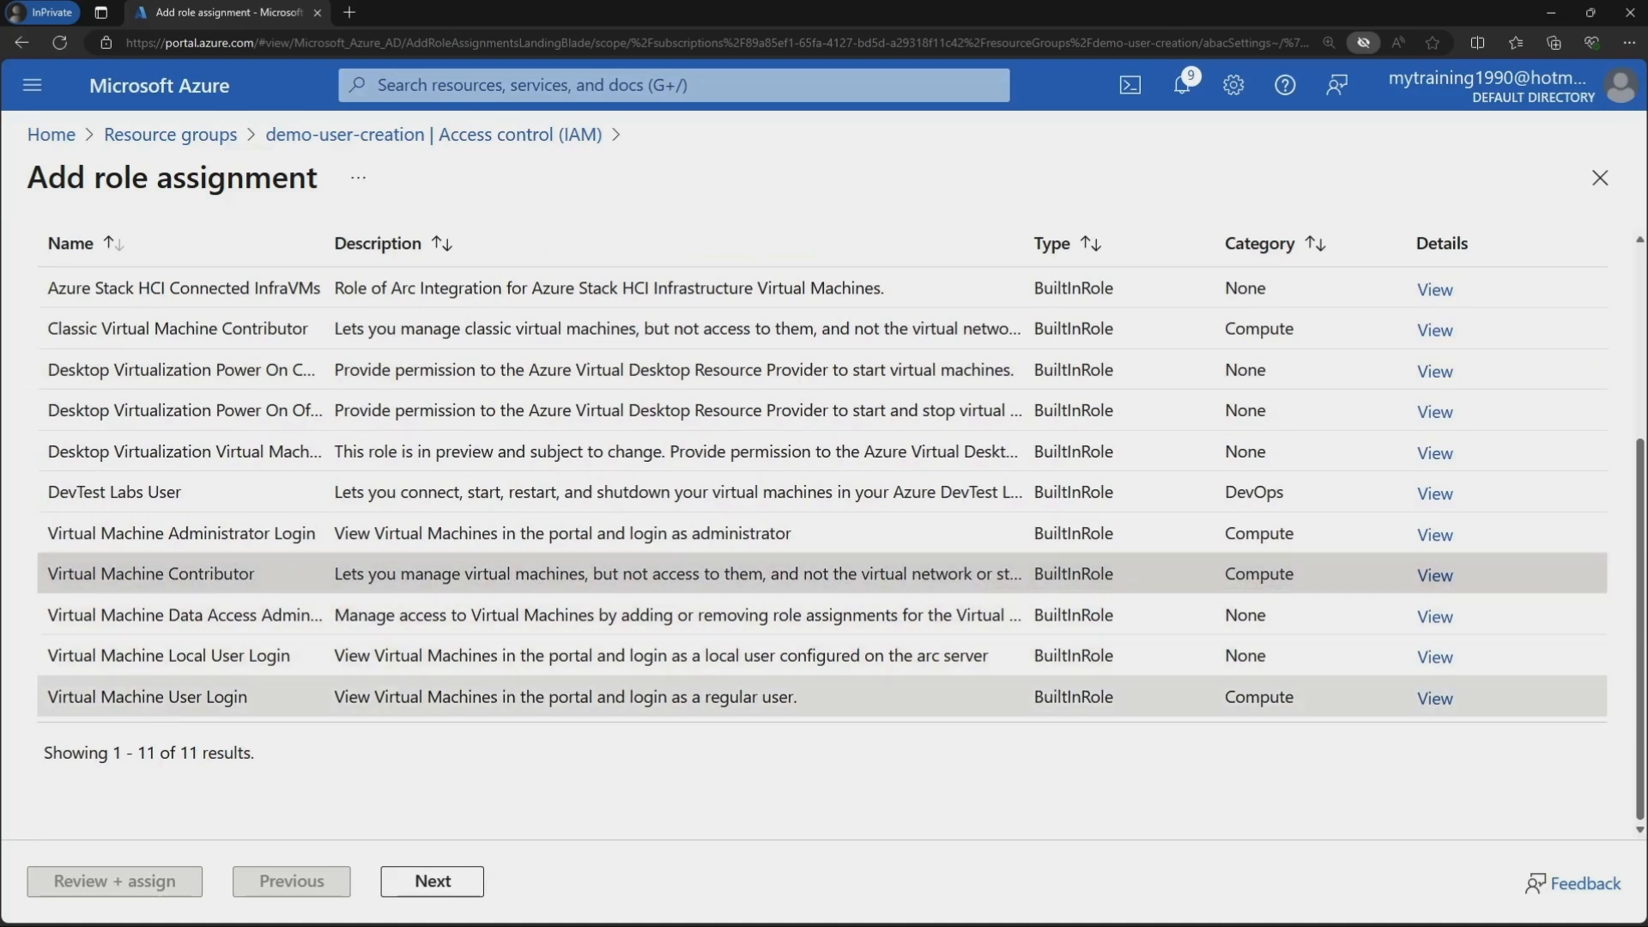
click(431, 881)
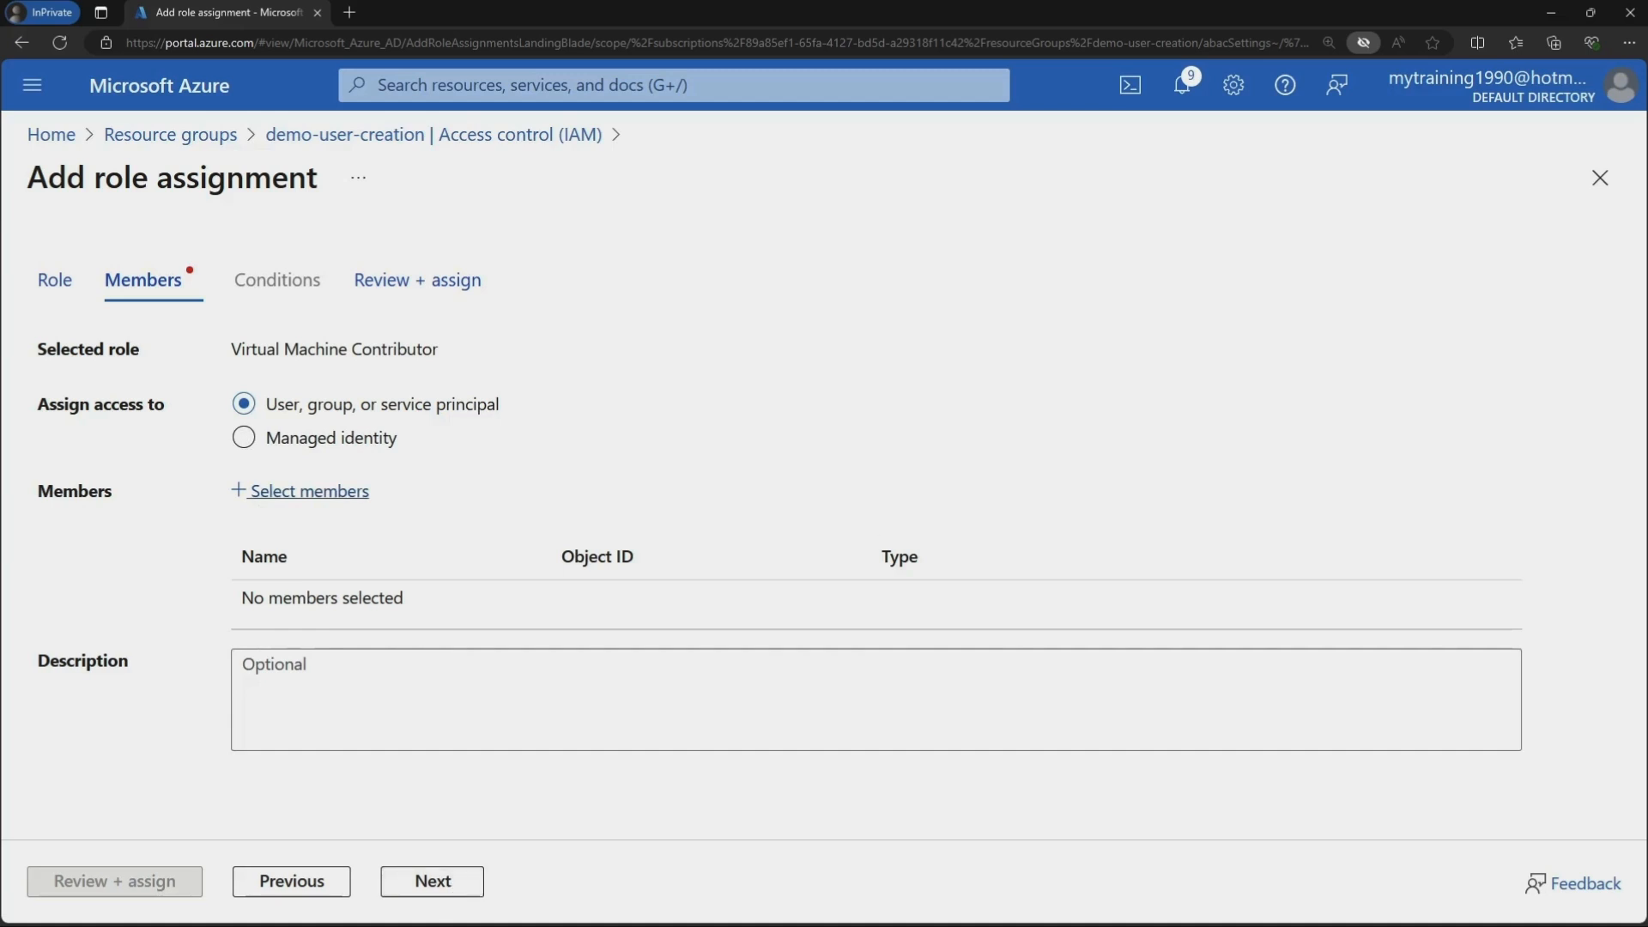
Add the vmcontributor group as the member and assign it the Virtual Machine Contributor role
click(310, 491)
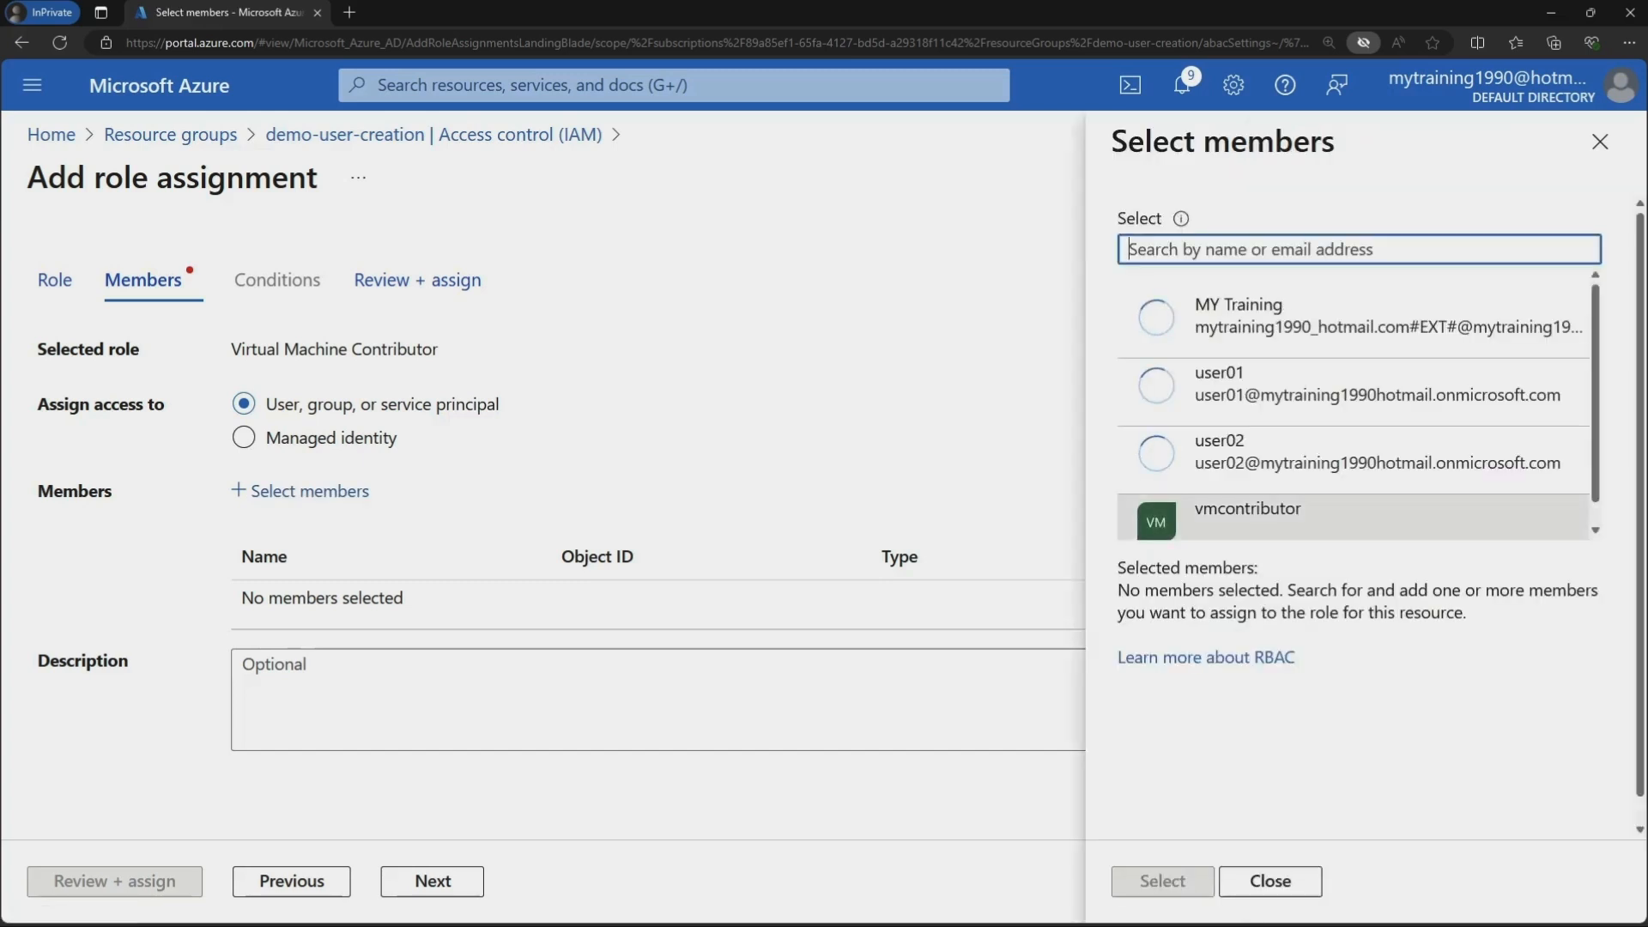
click(1247, 515)
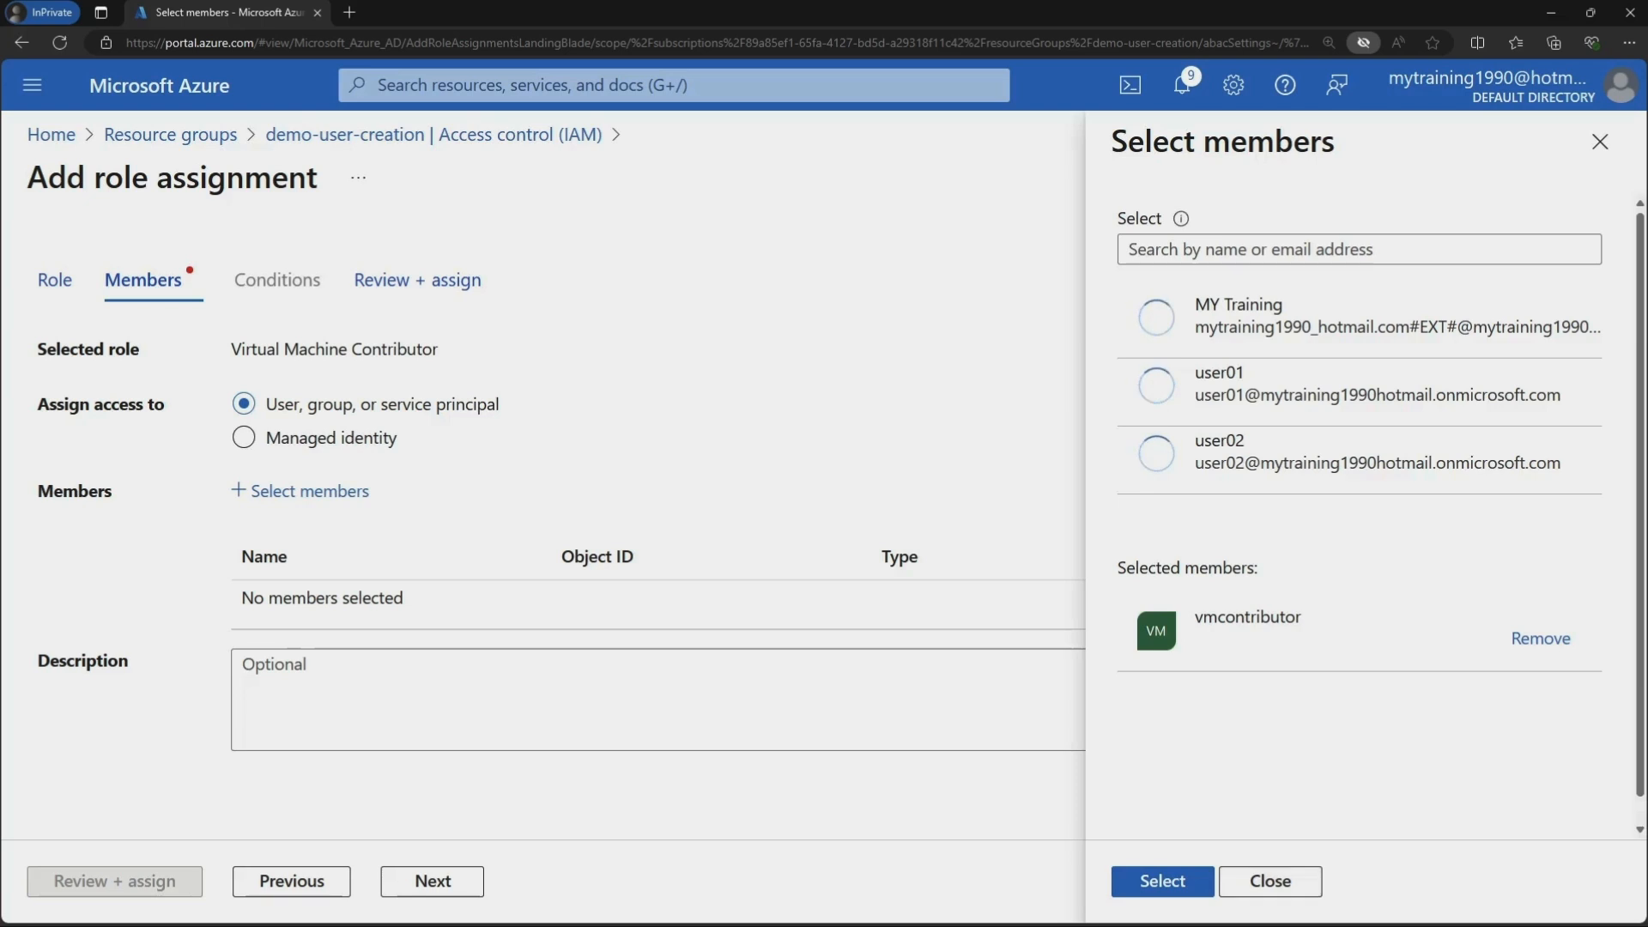
click(1162, 880)
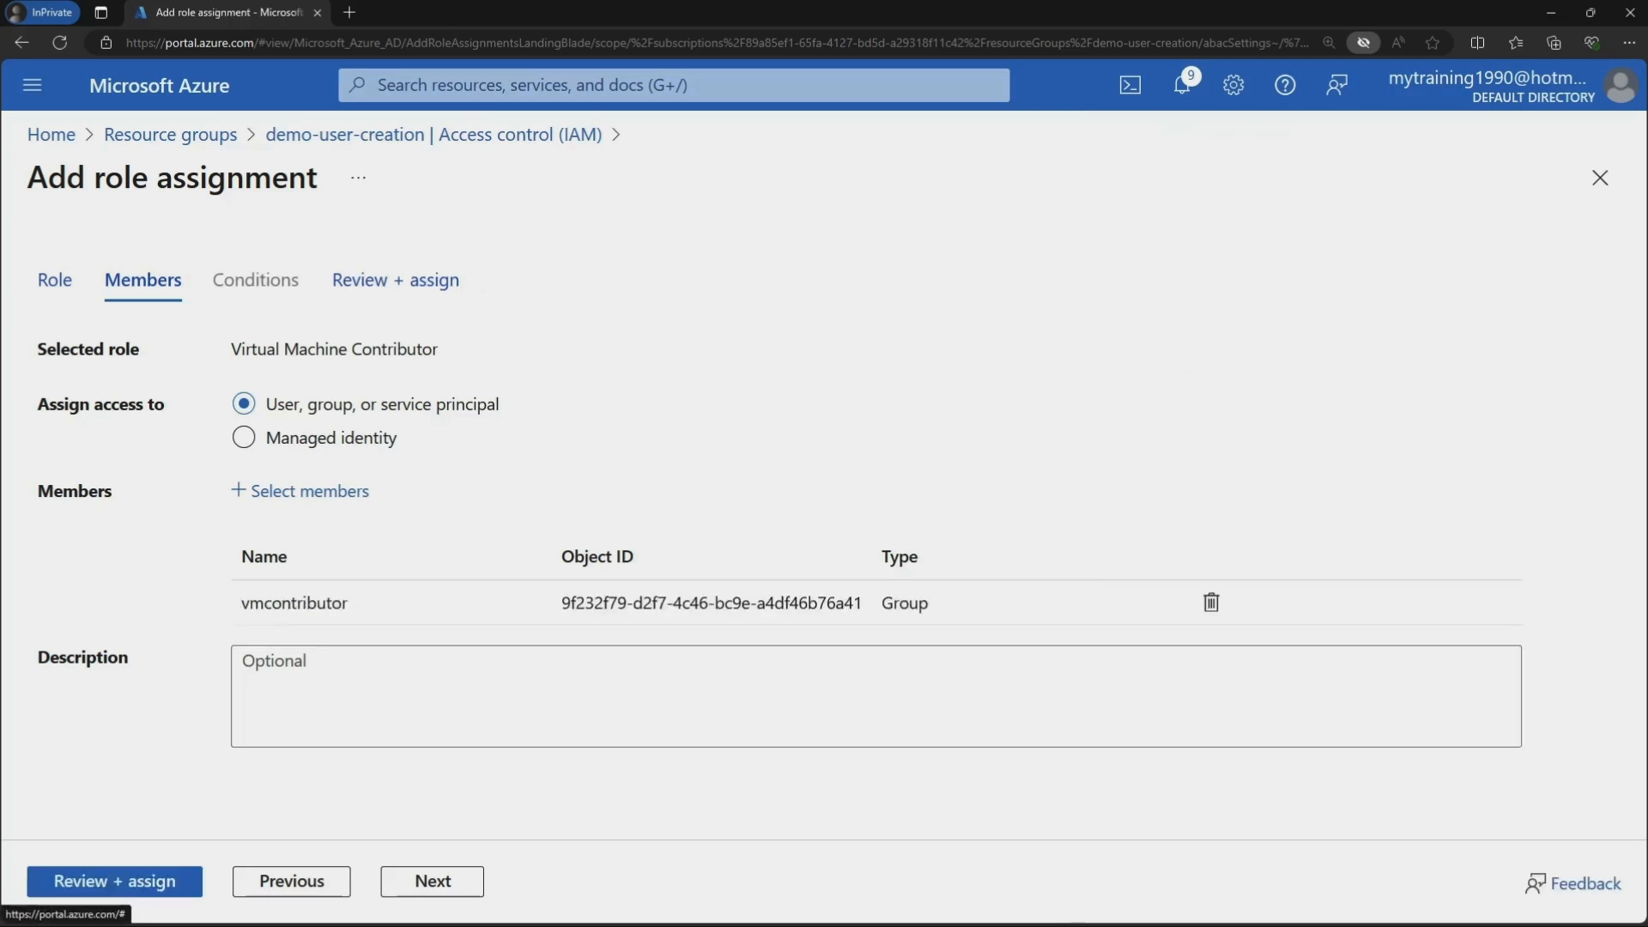
click(433, 881)
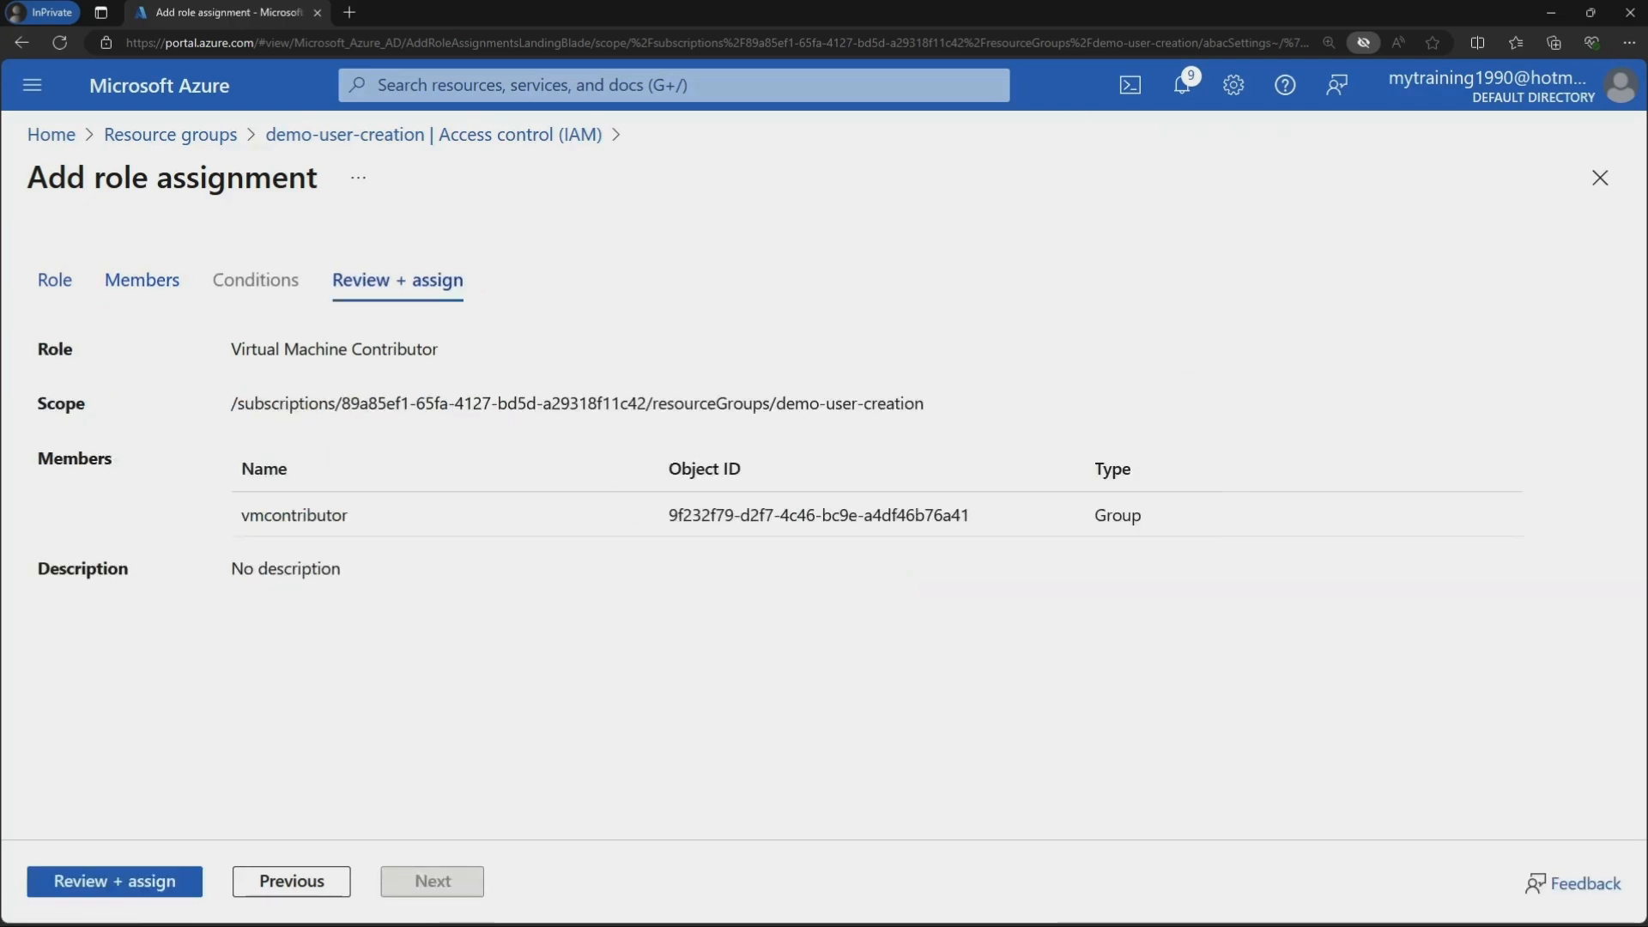
click(115, 881)
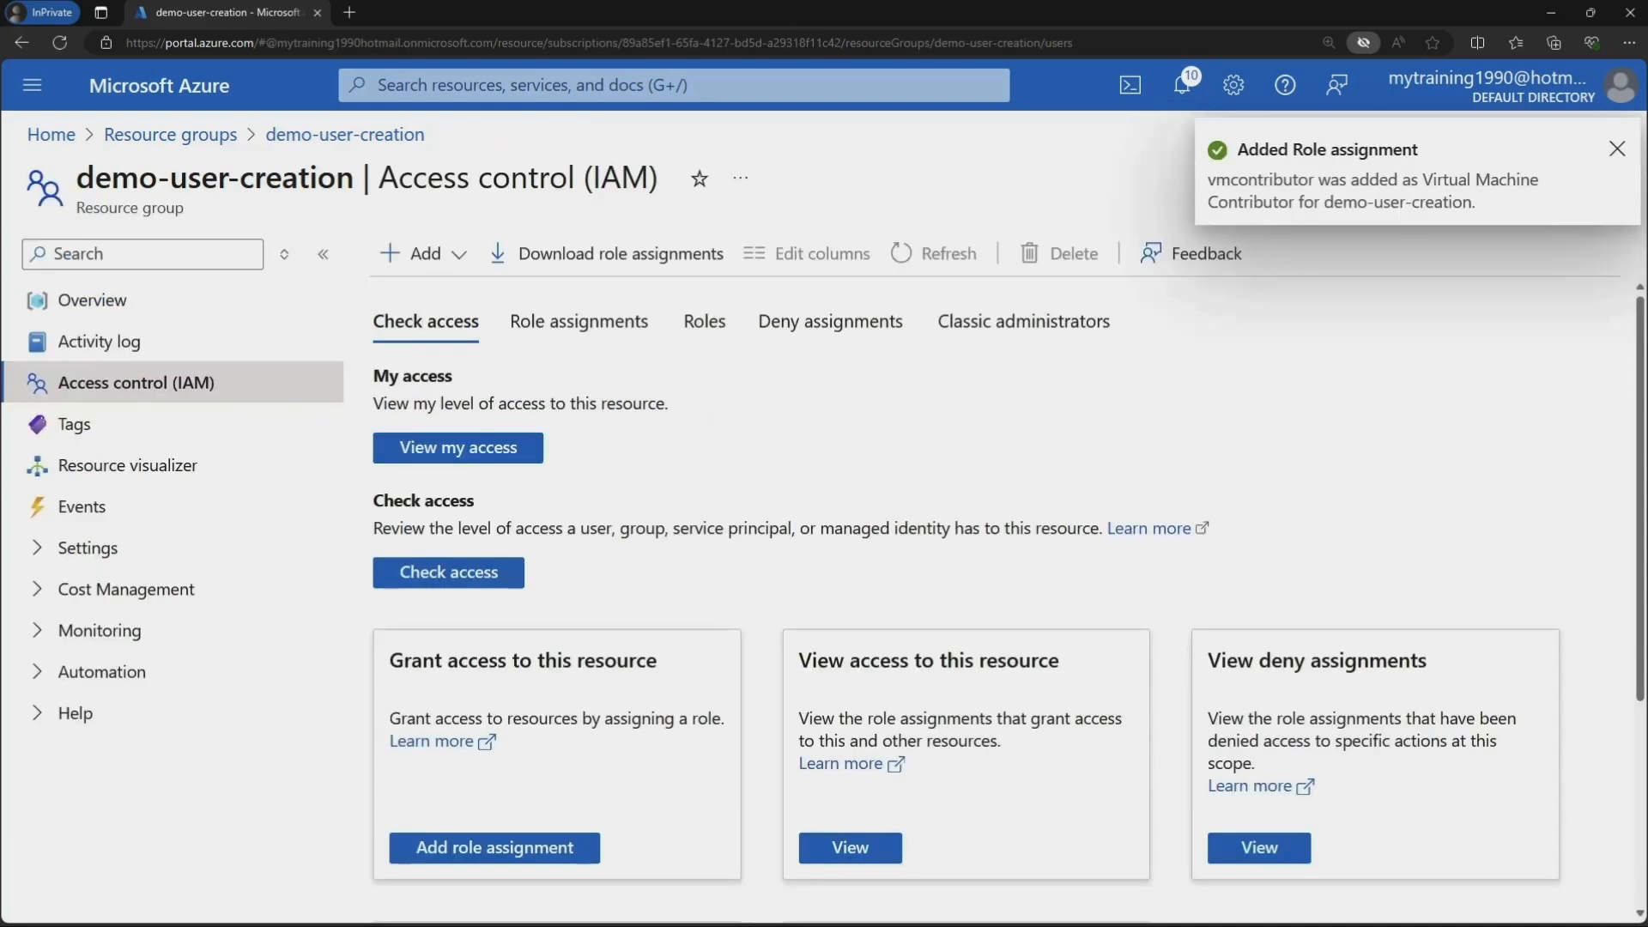
Start another role assignment on the resource group and choose the Network Contributor role
scroll(1007, 608, down, 1)
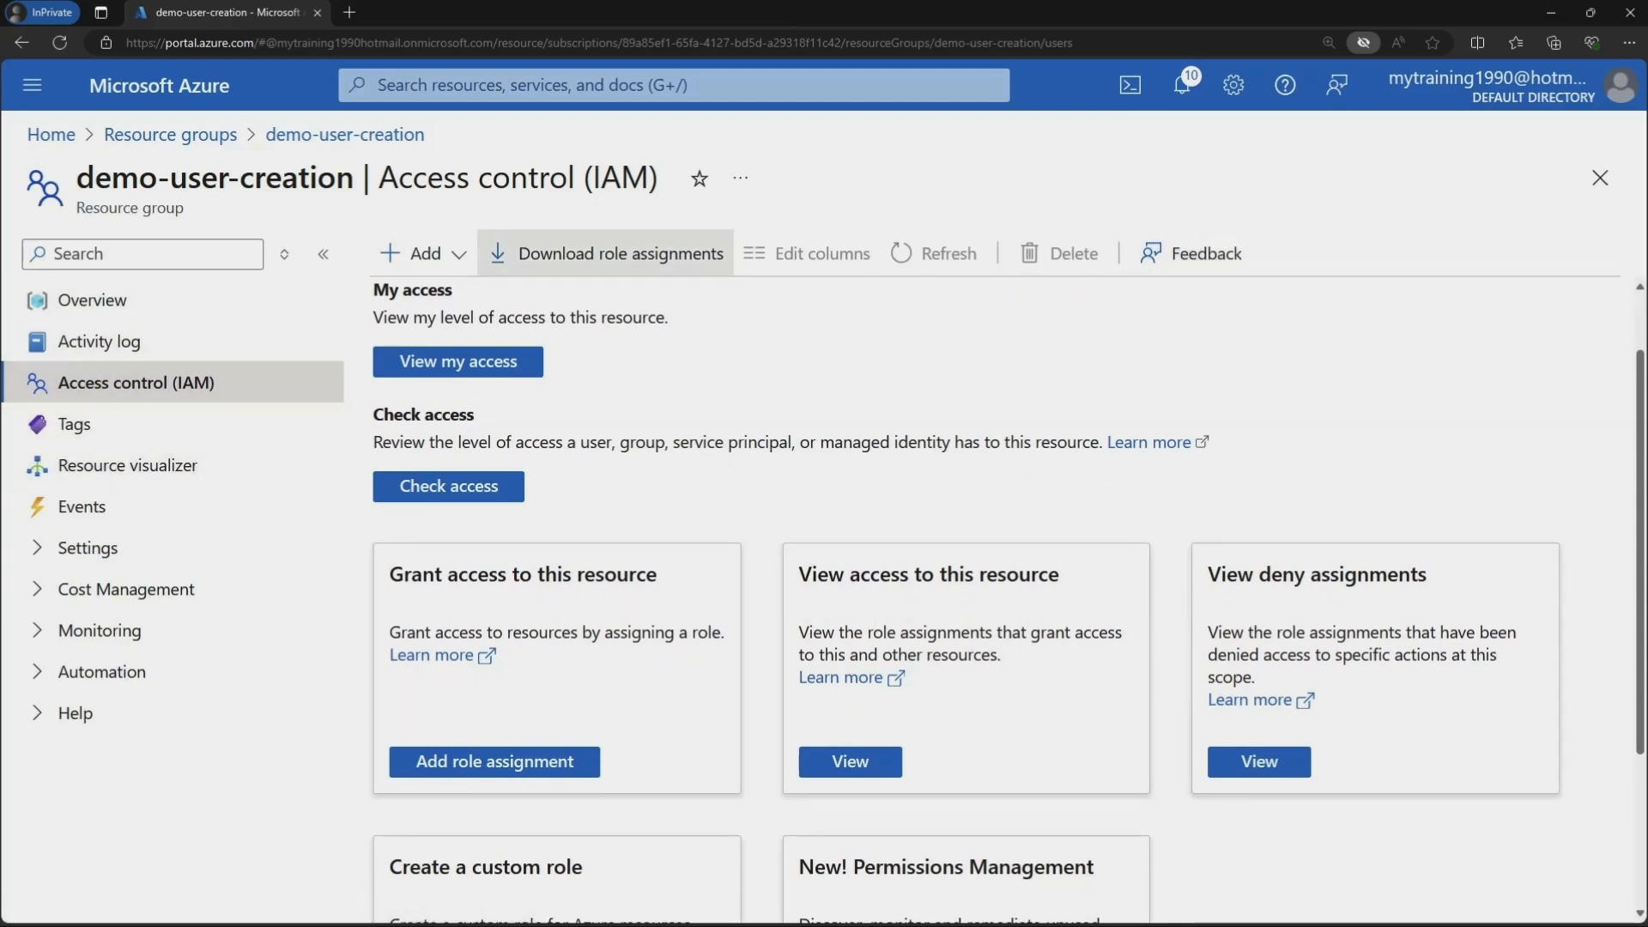
click(416, 253)
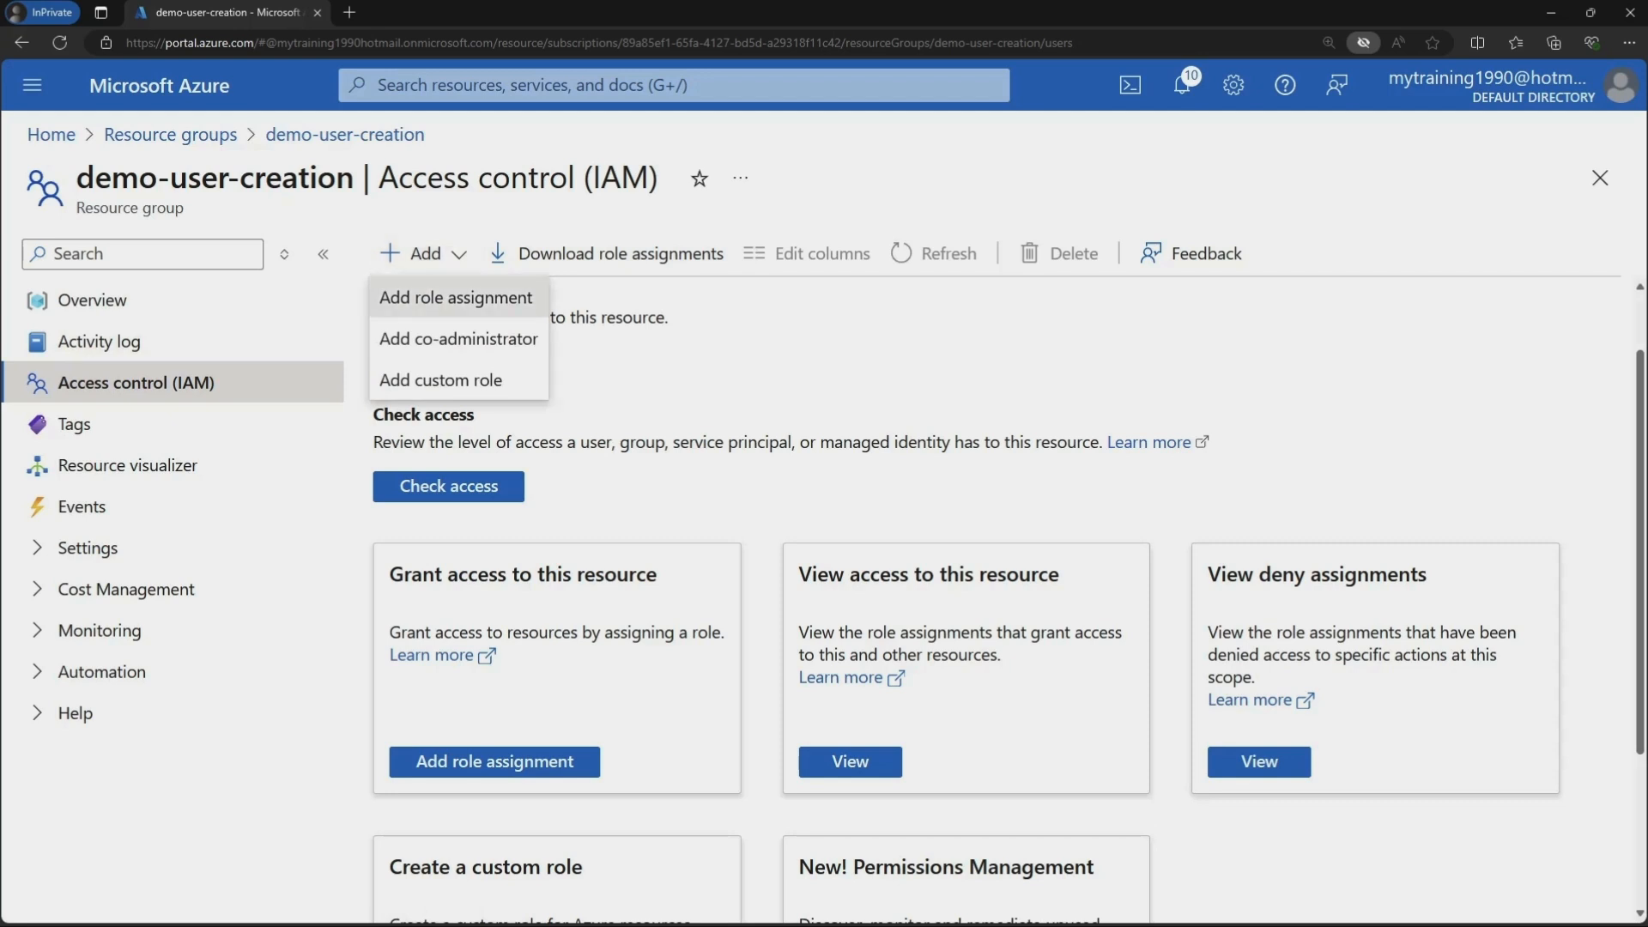
click(455, 297)
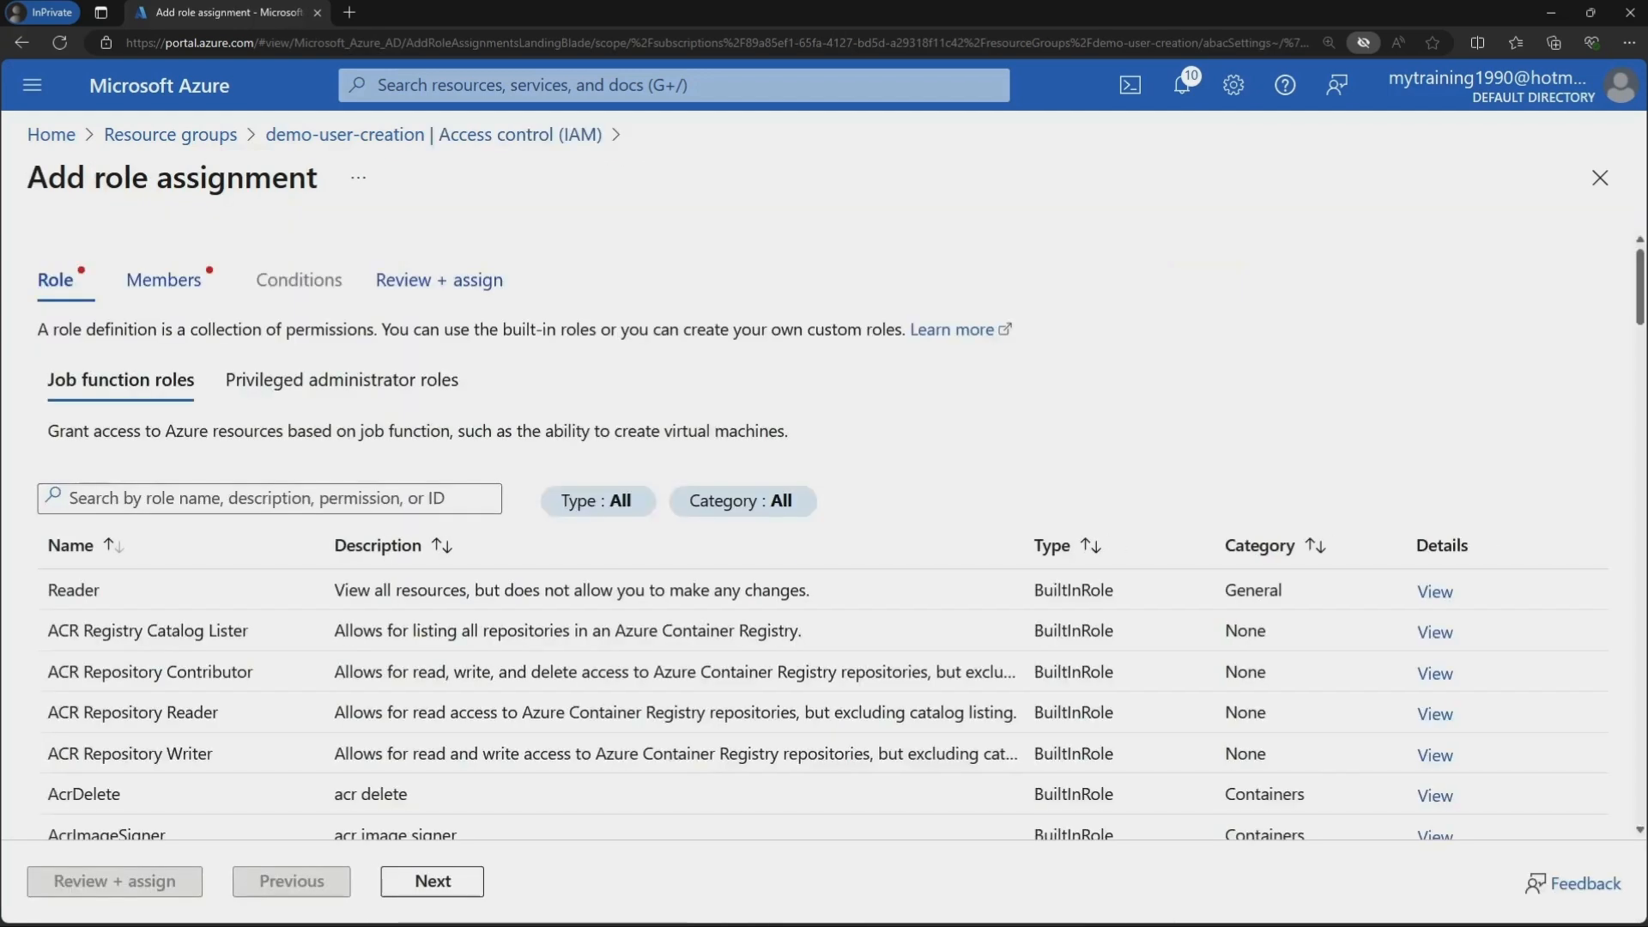
click(270, 499)
text(ne)
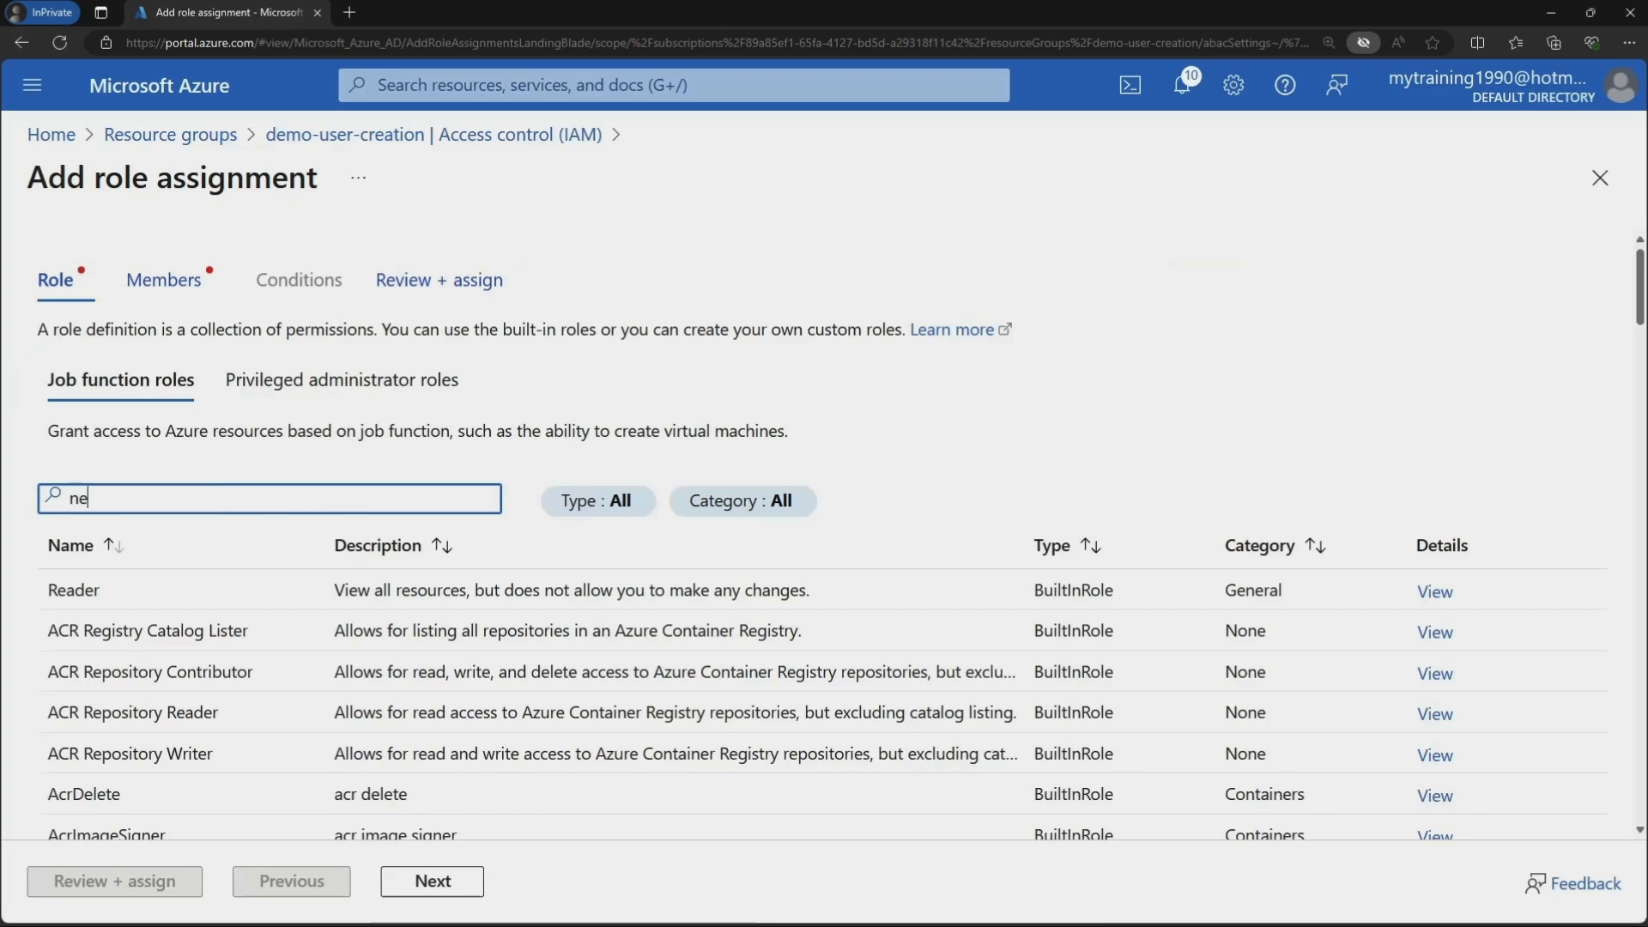
text(twork)
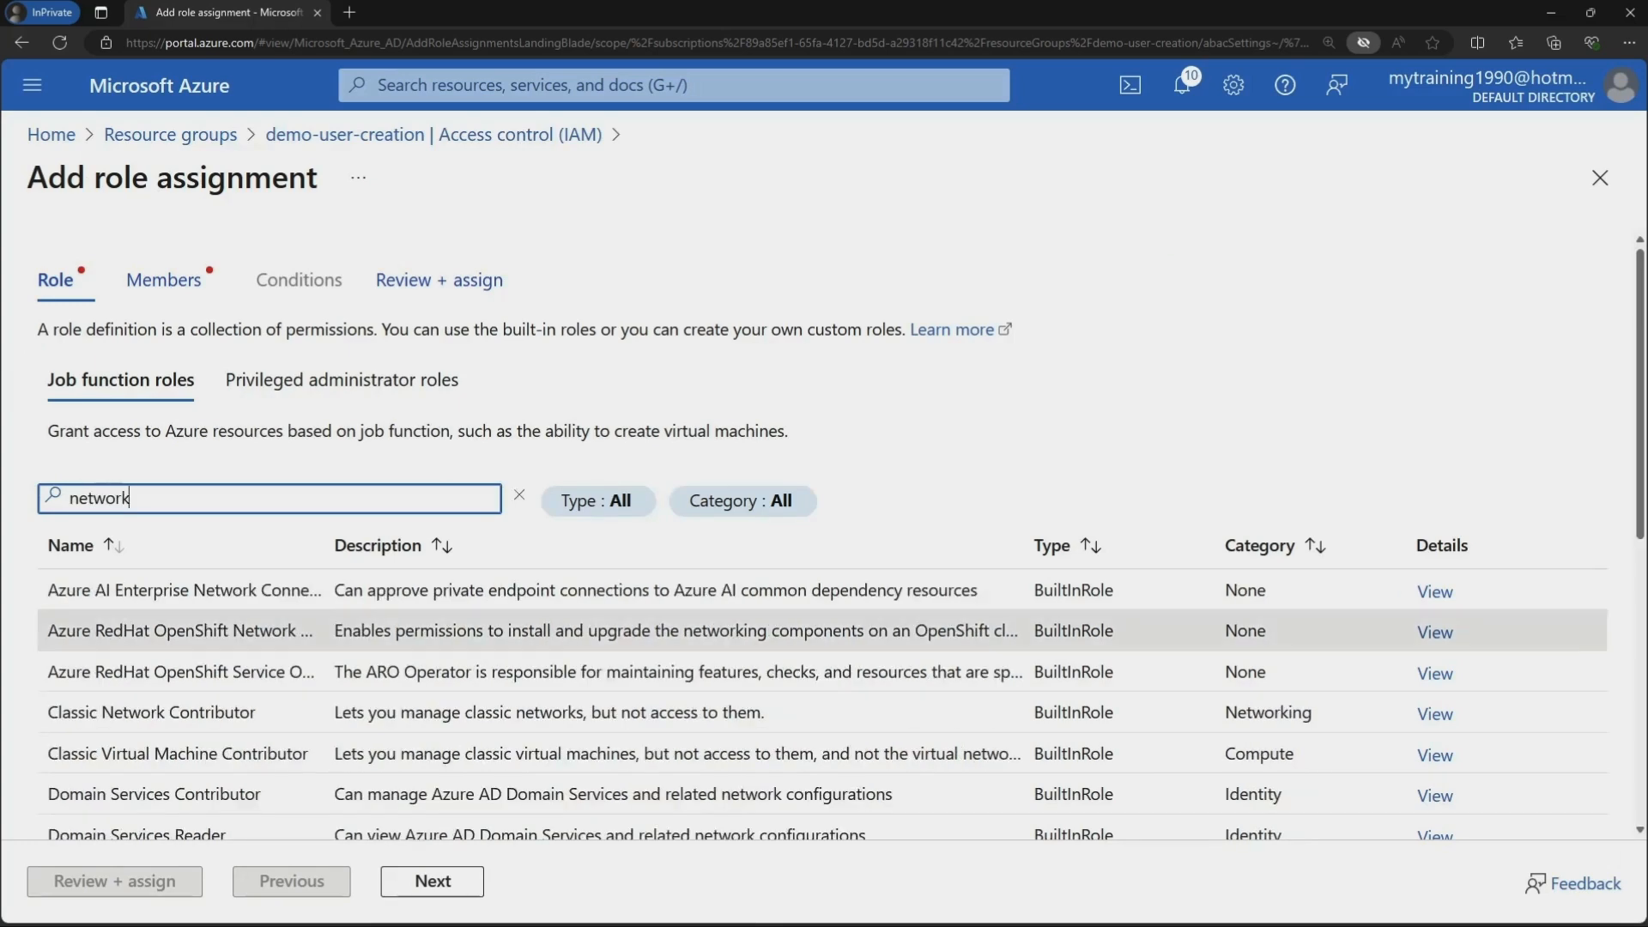
scroll(772, 570, down, 5)
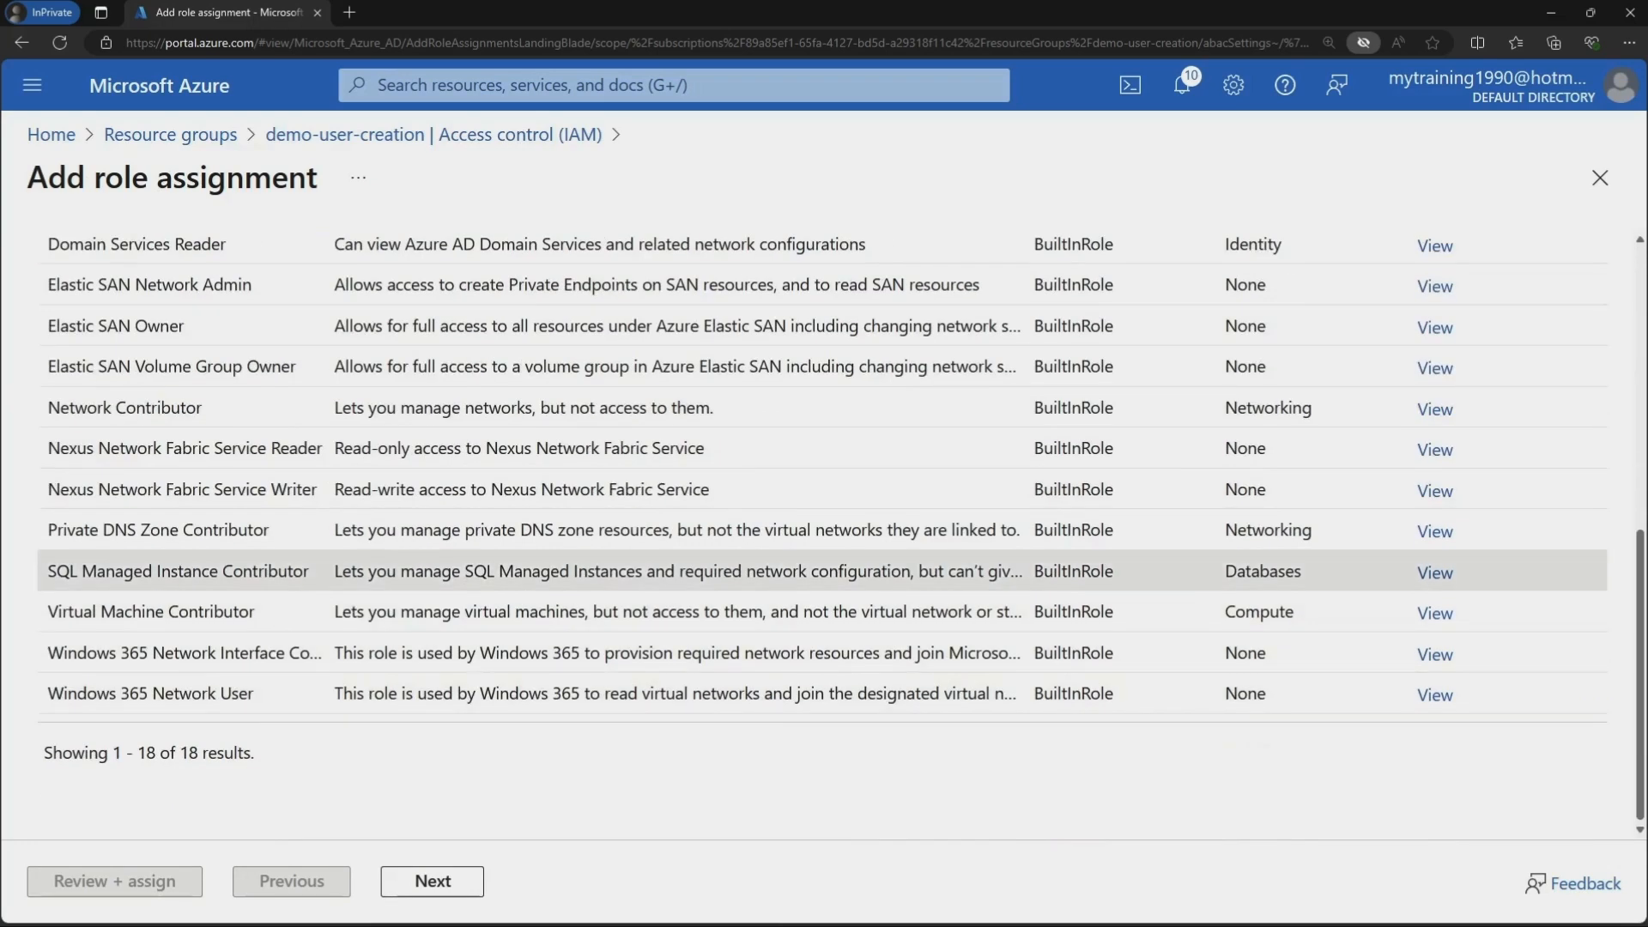
click(257, 407)
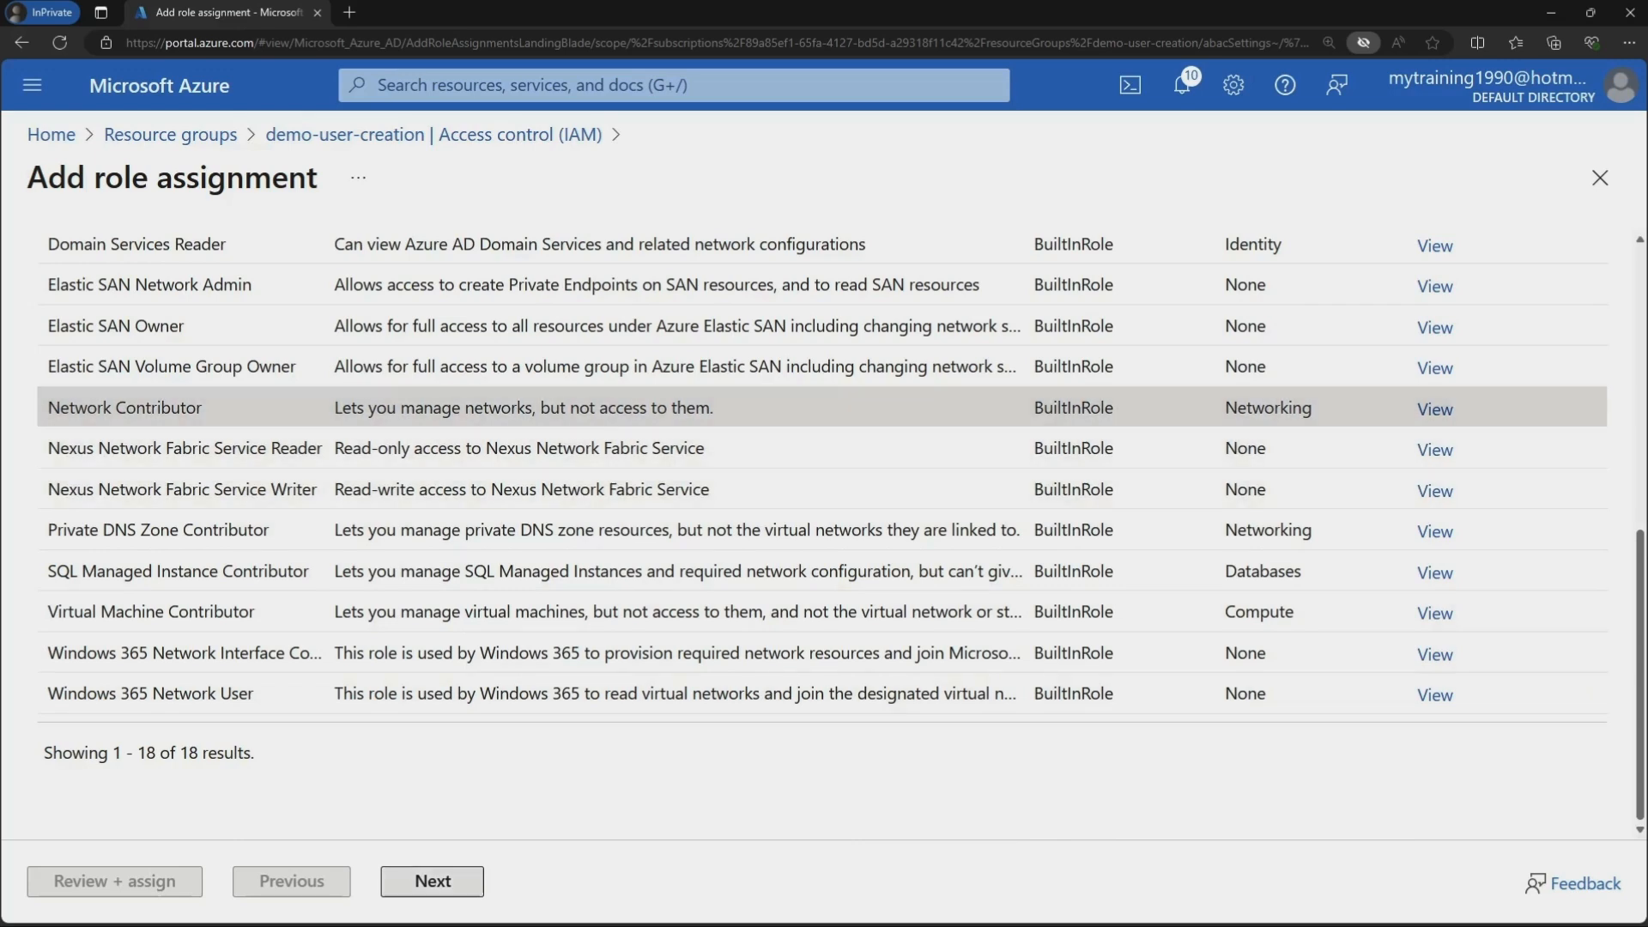
click(432, 880)
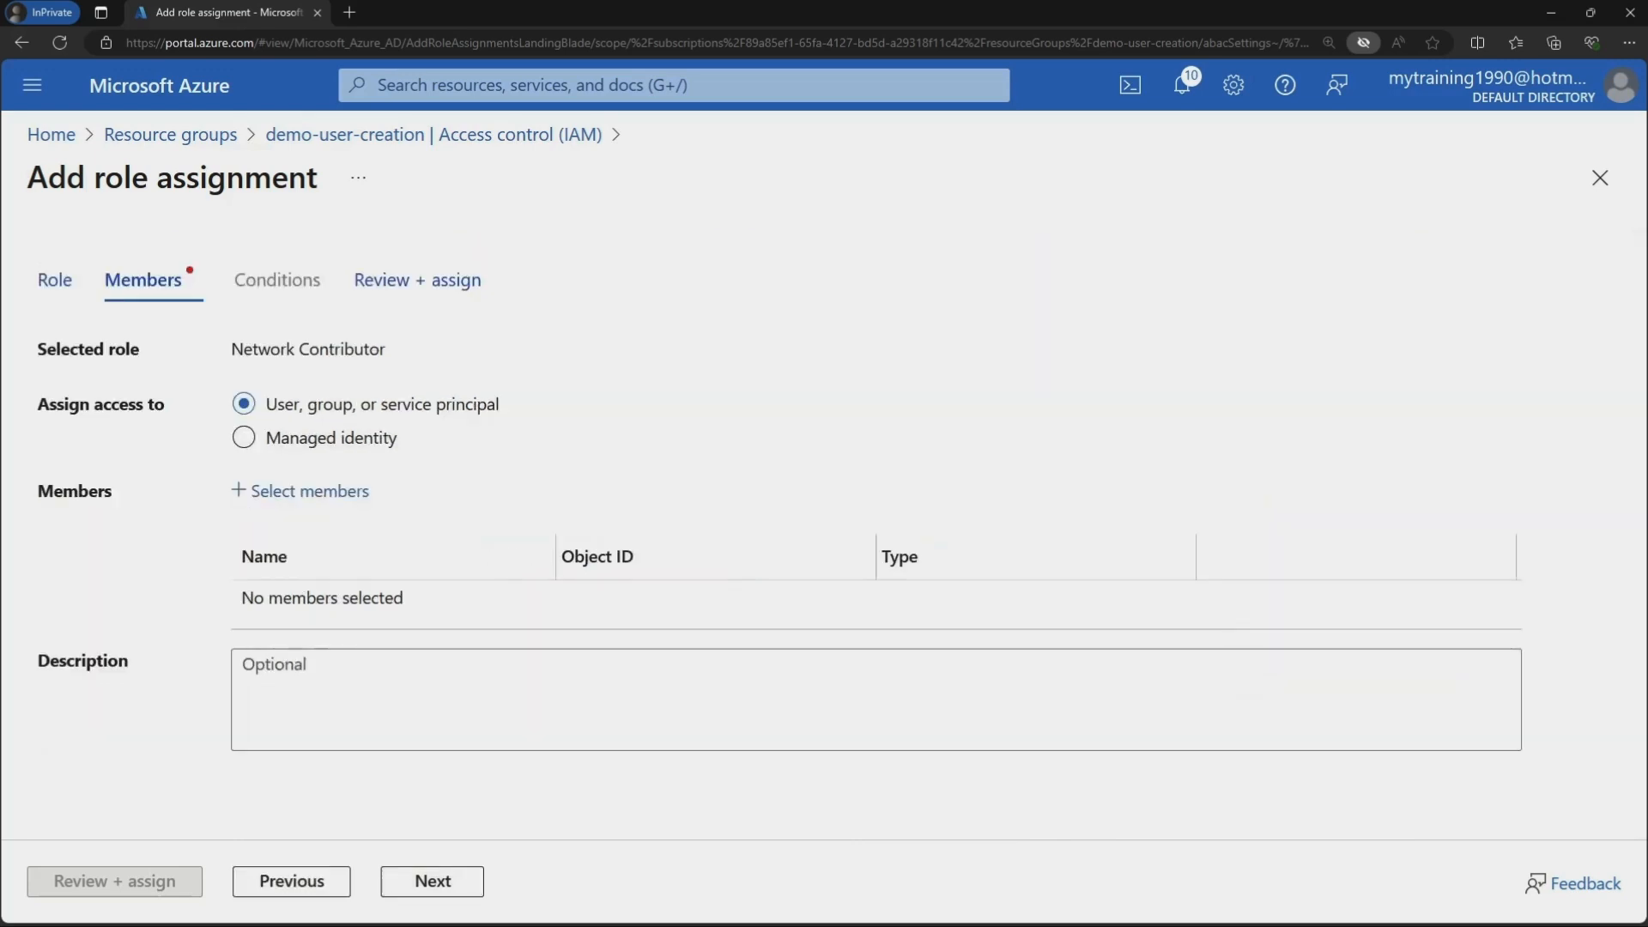
Add the vmcontributor group as the member and assign it the Network Contributor role
click(310, 491)
click(1244, 515)
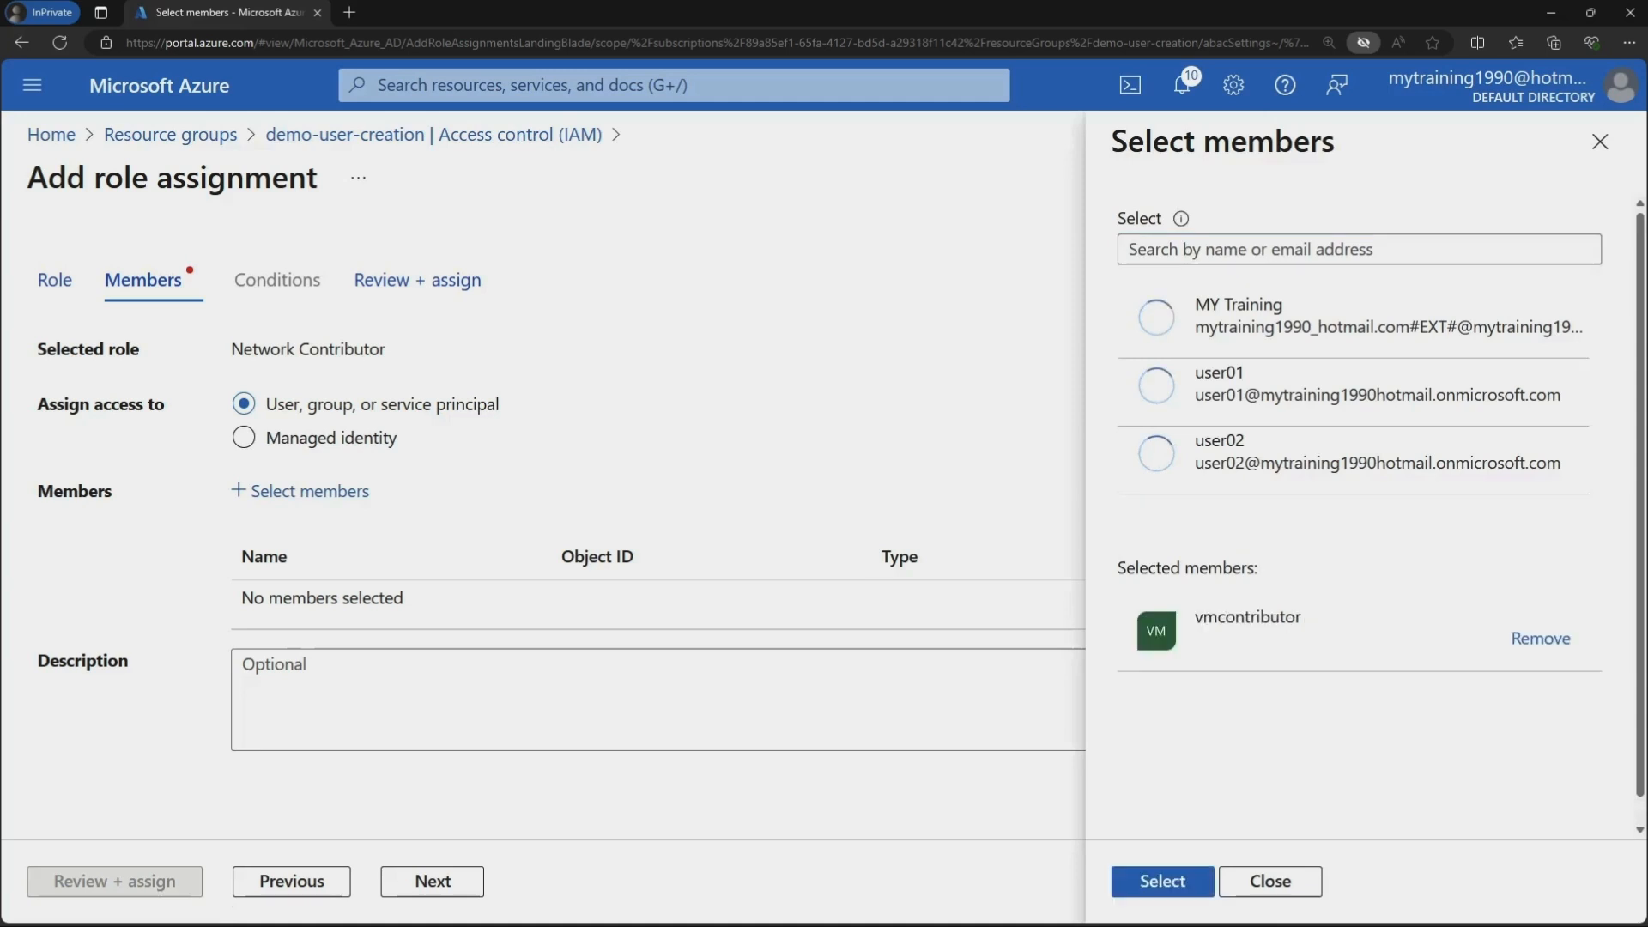
click(1162, 880)
click(114, 880)
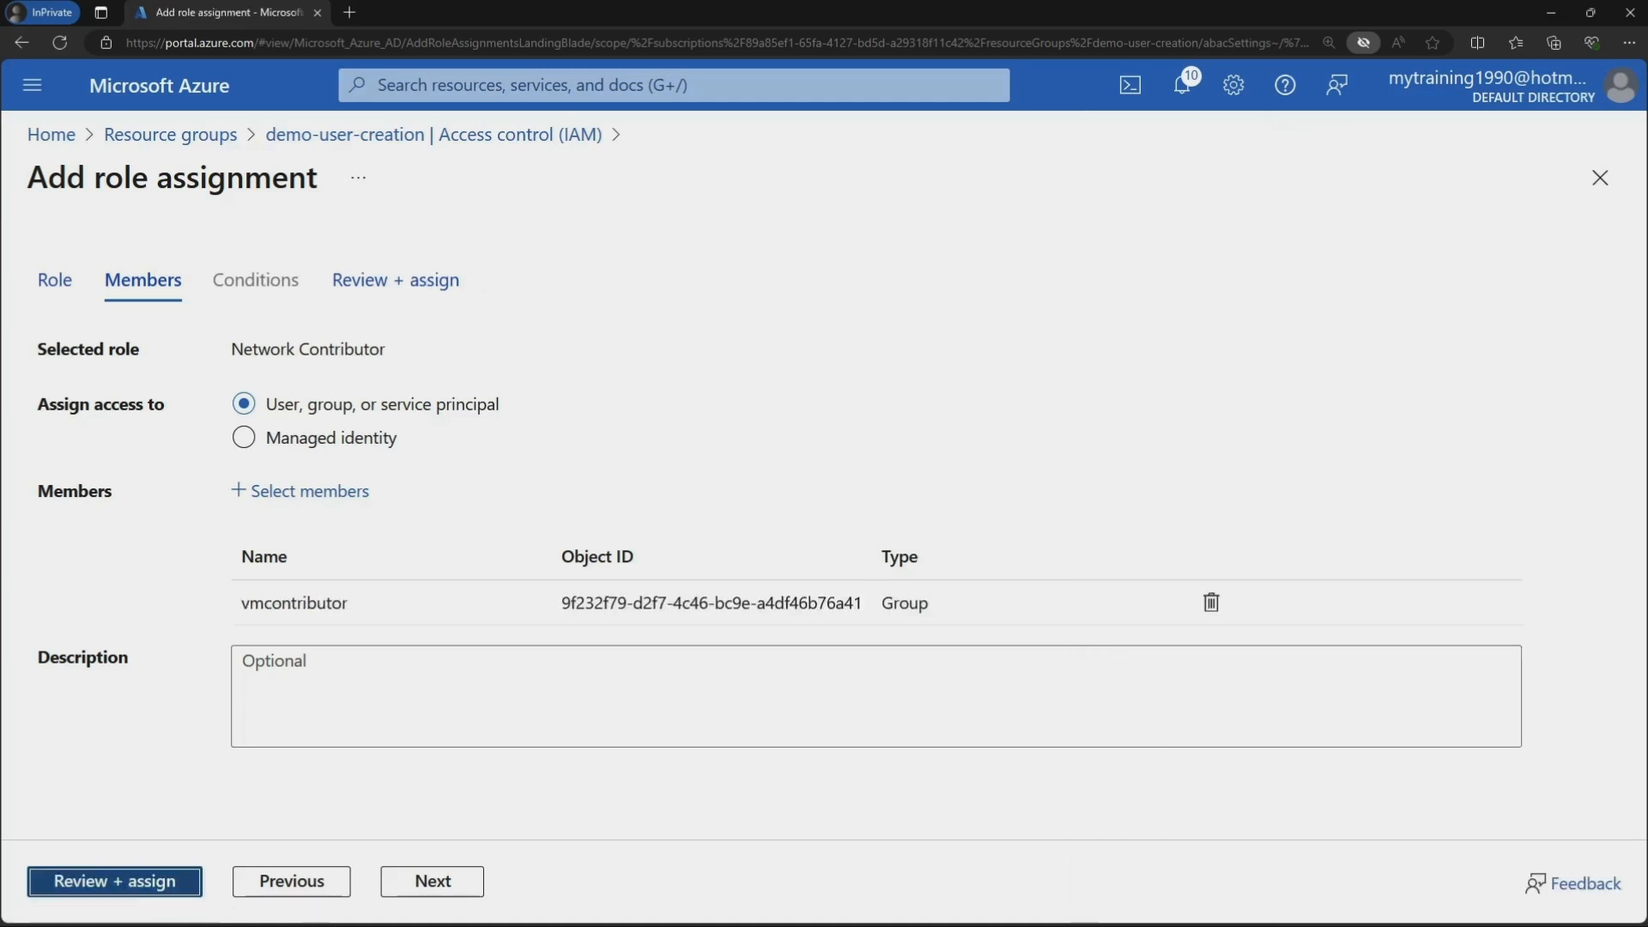
click(114, 880)
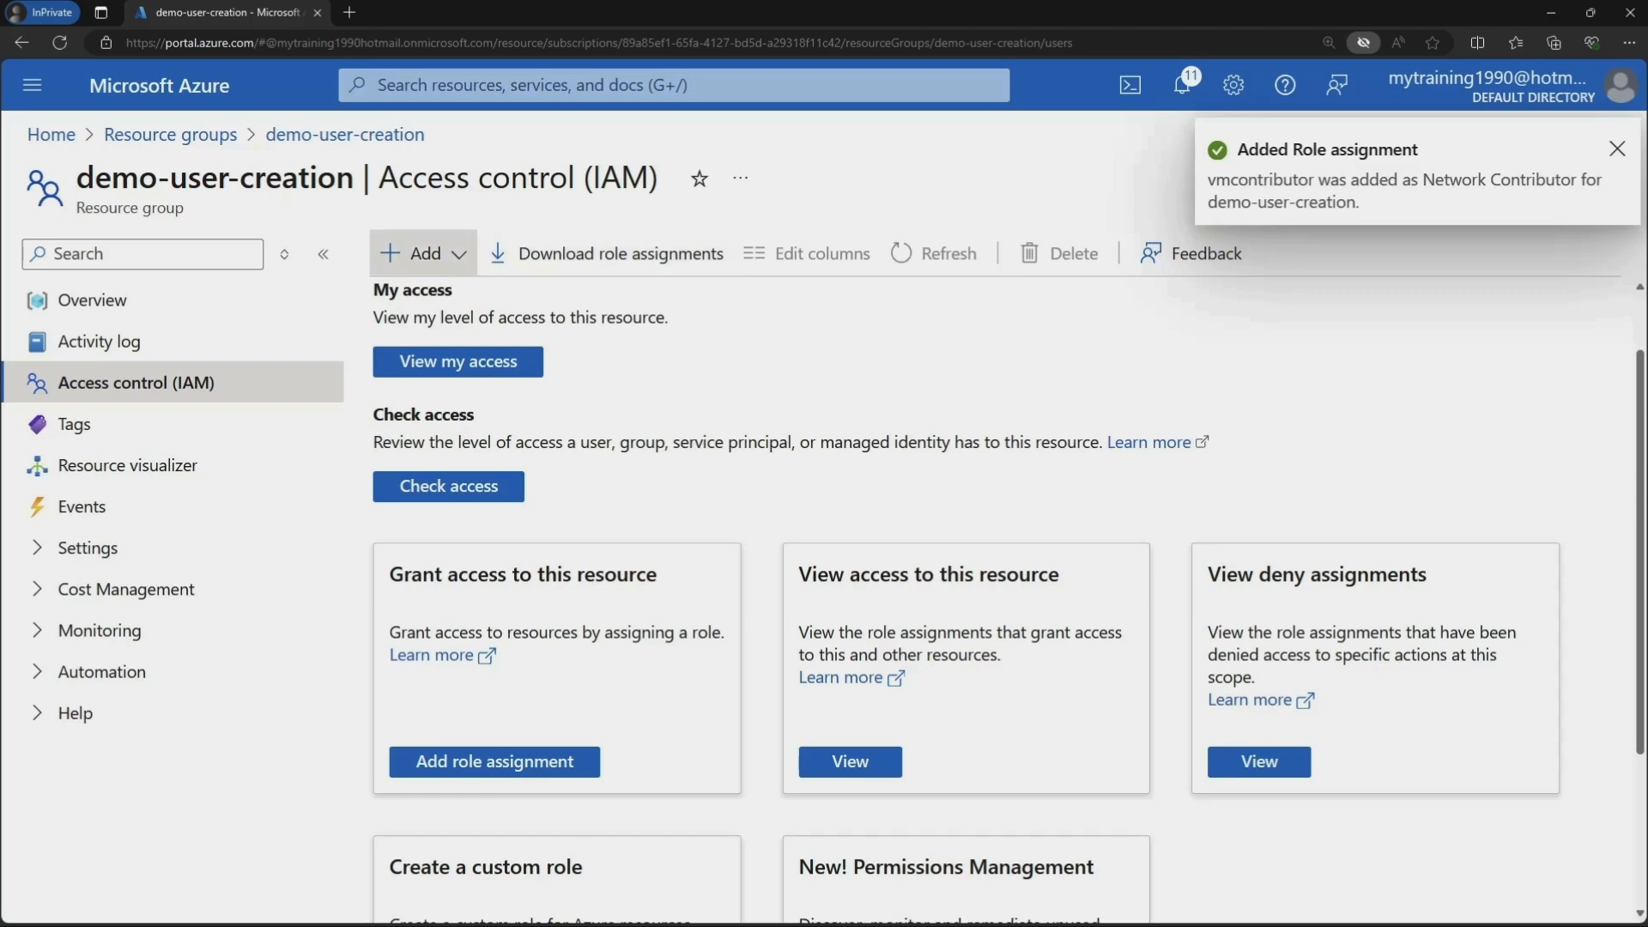
Start a further role assignment on the resource group and choose the Storage Account Contributor role
click(420, 253)
click(455, 298)
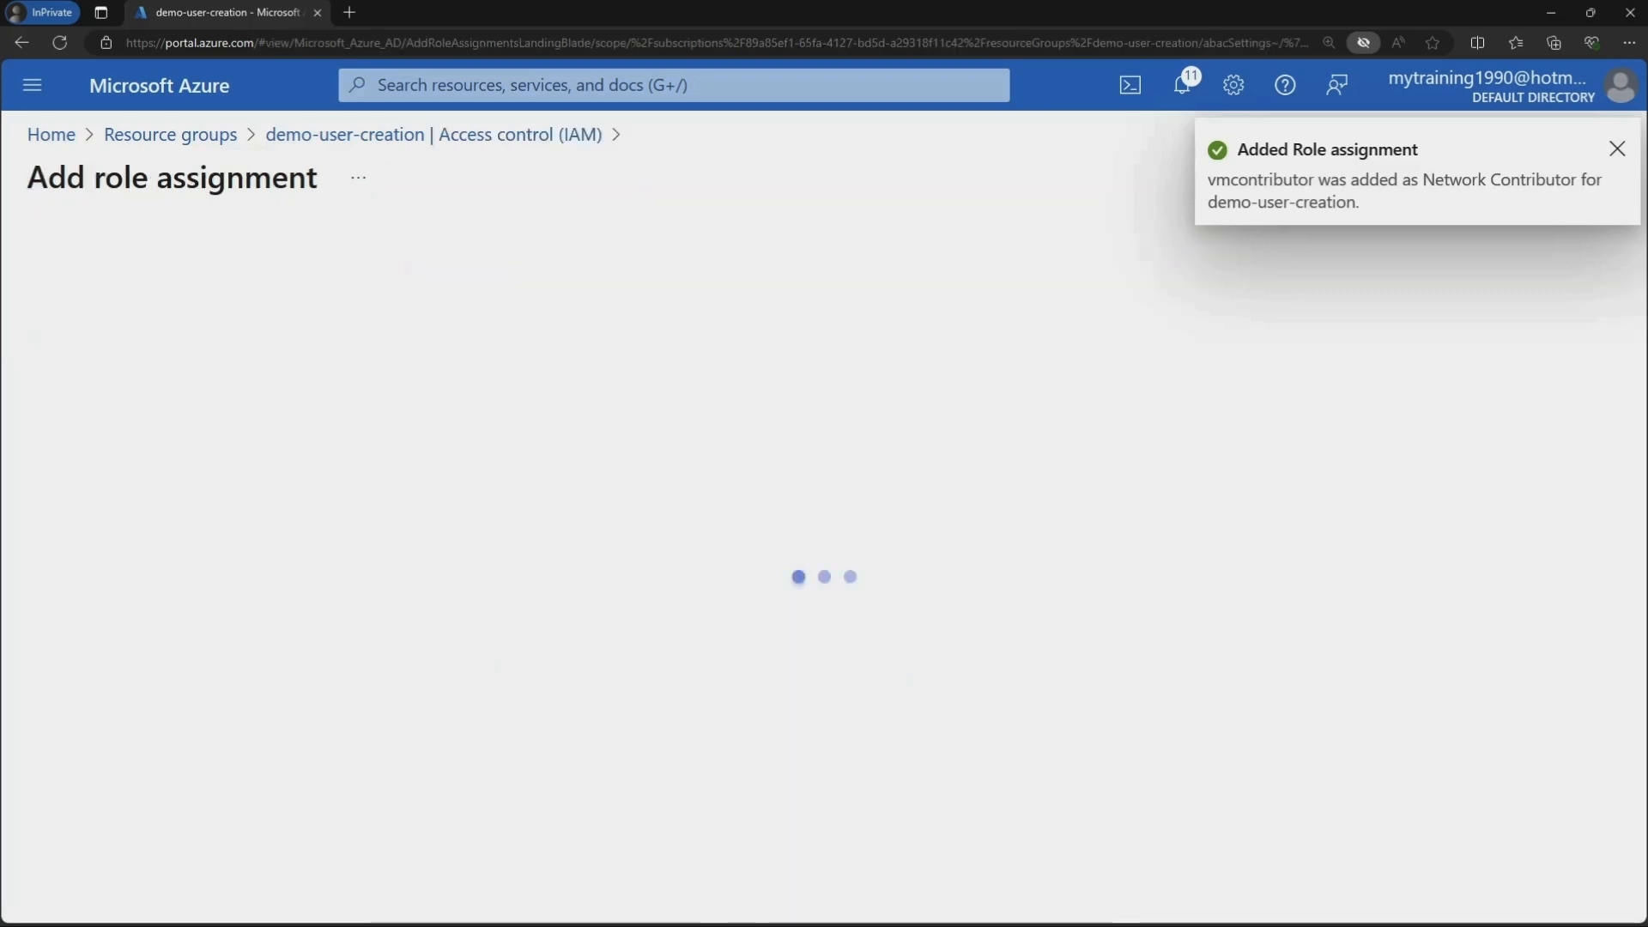
click(223, 498)
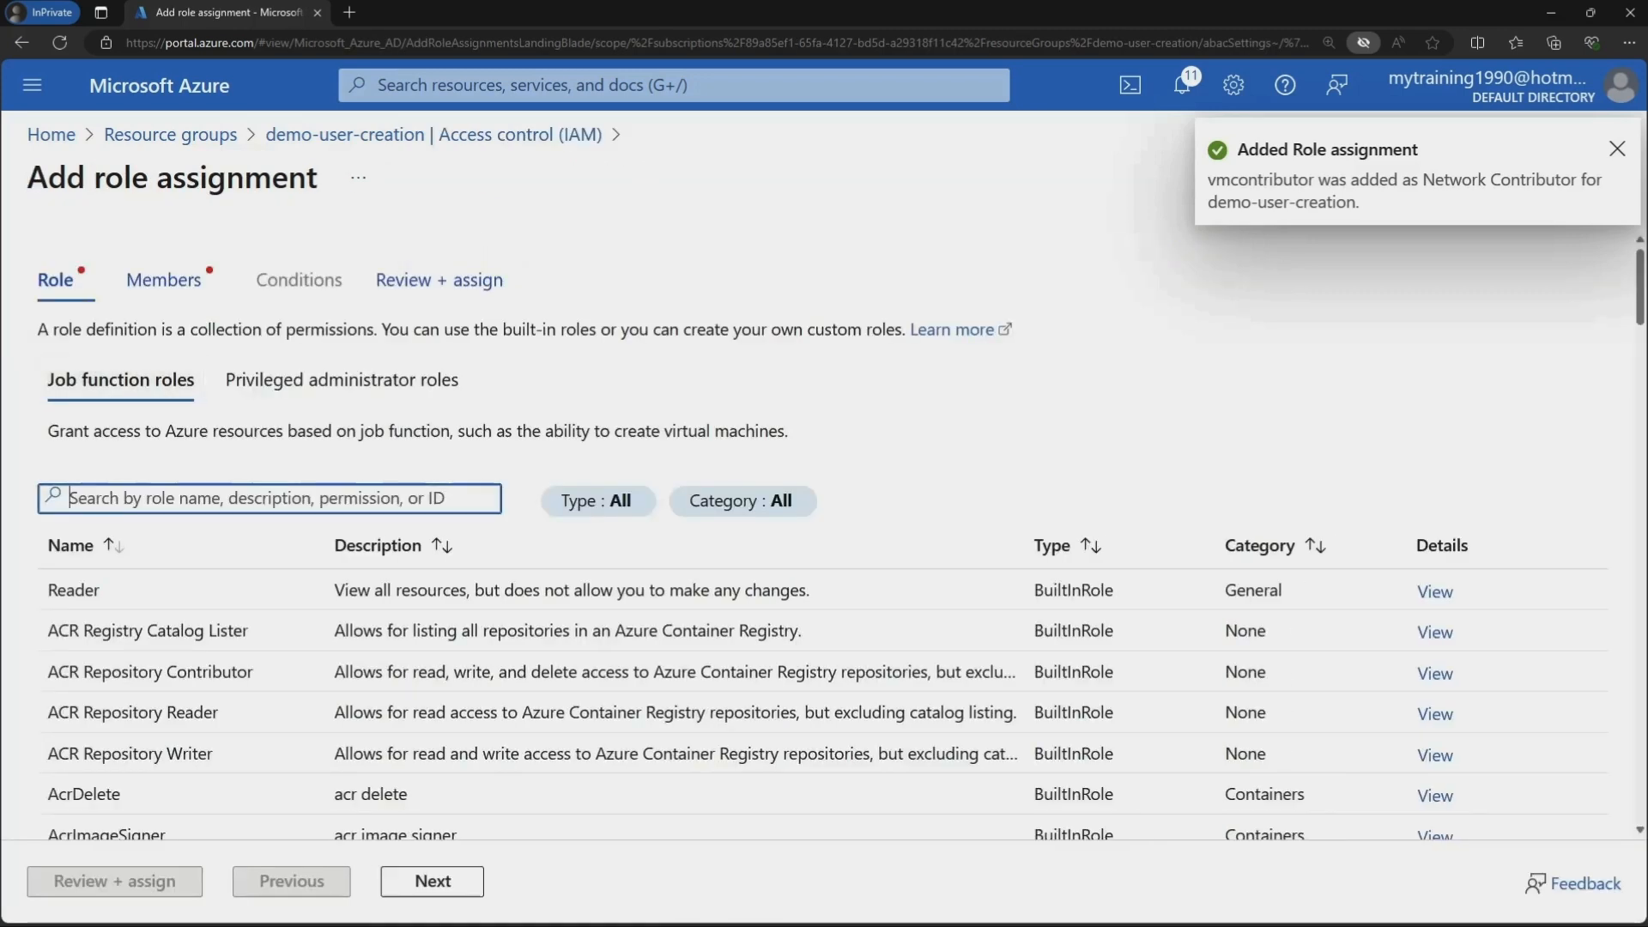
text(storage )
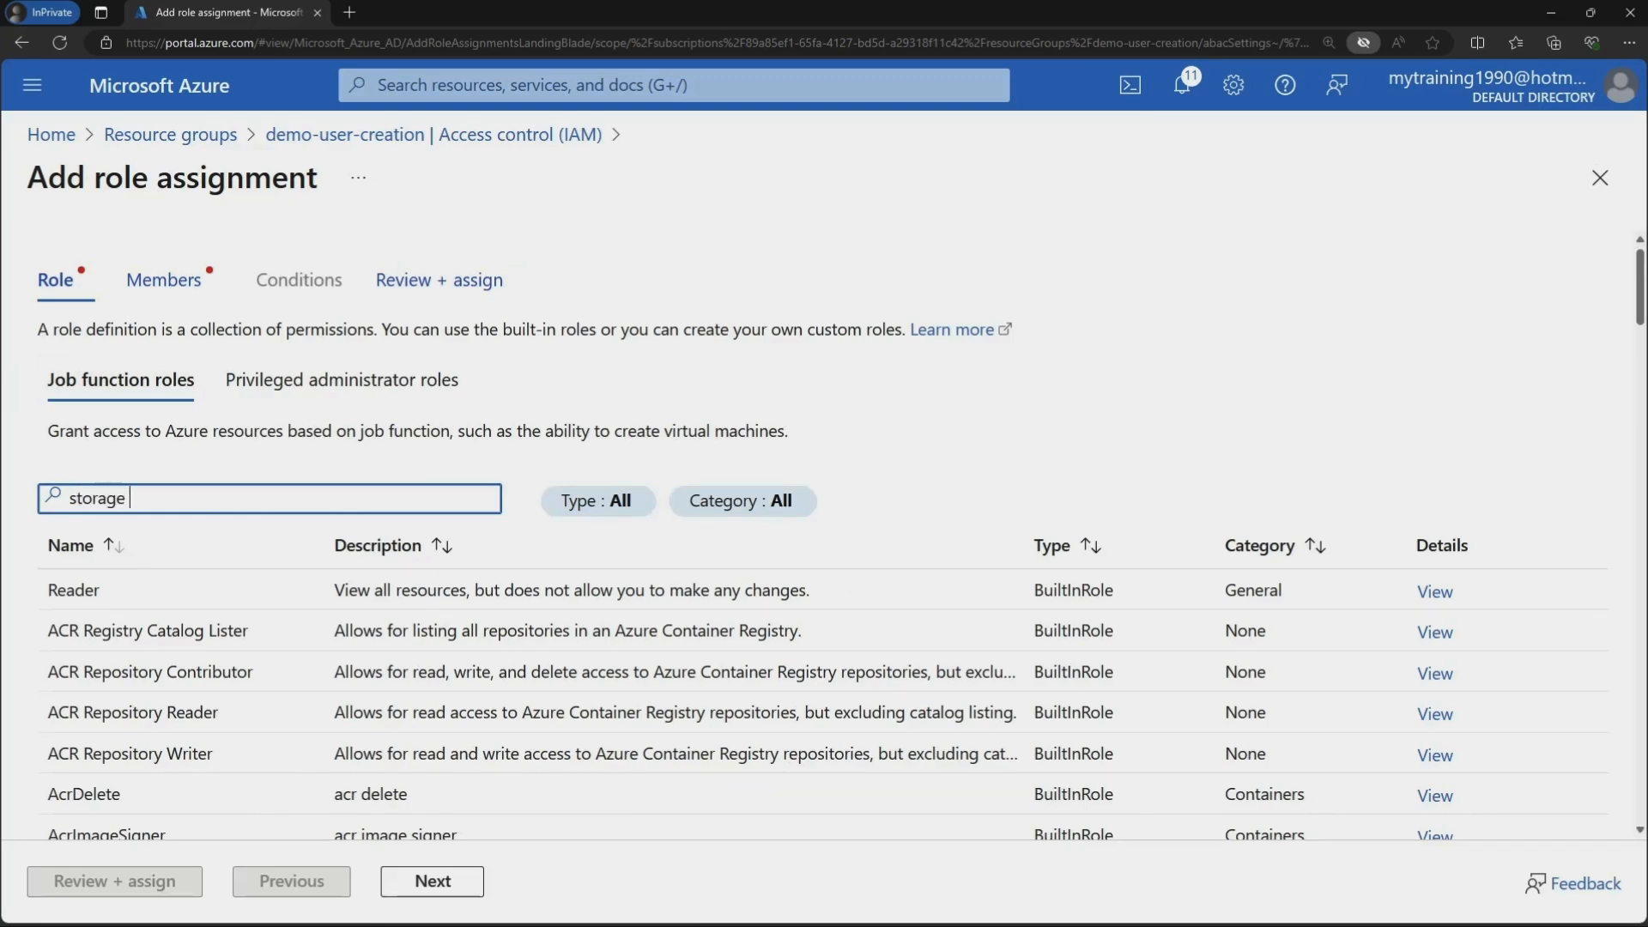
text(cont)
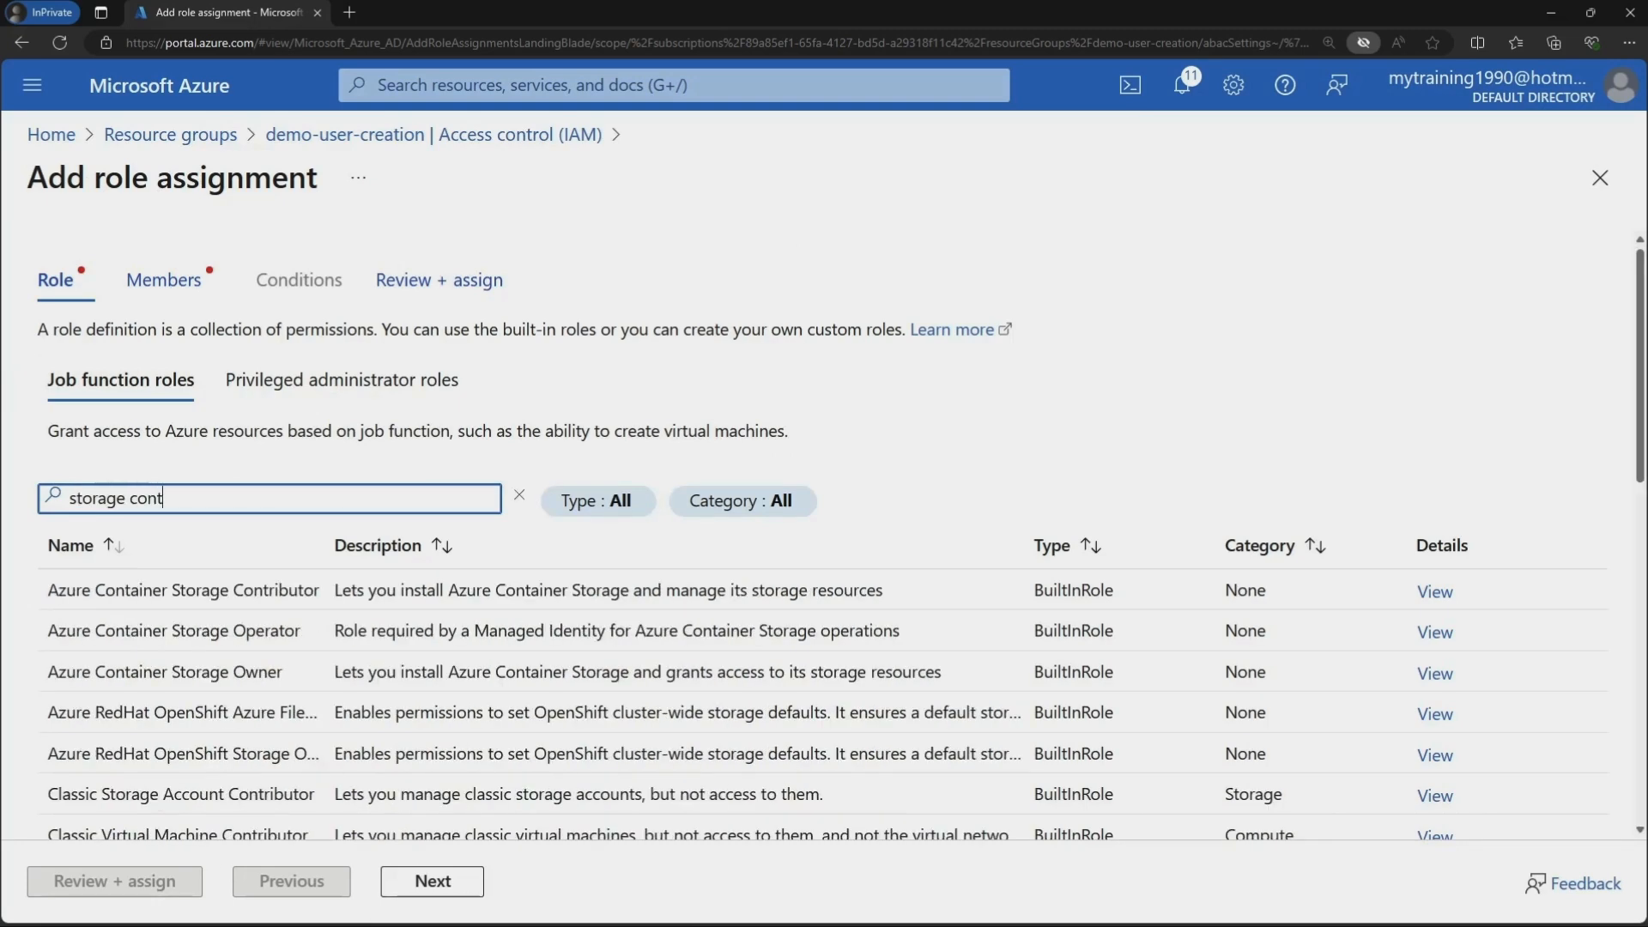
scroll(772, 654, down, 5)
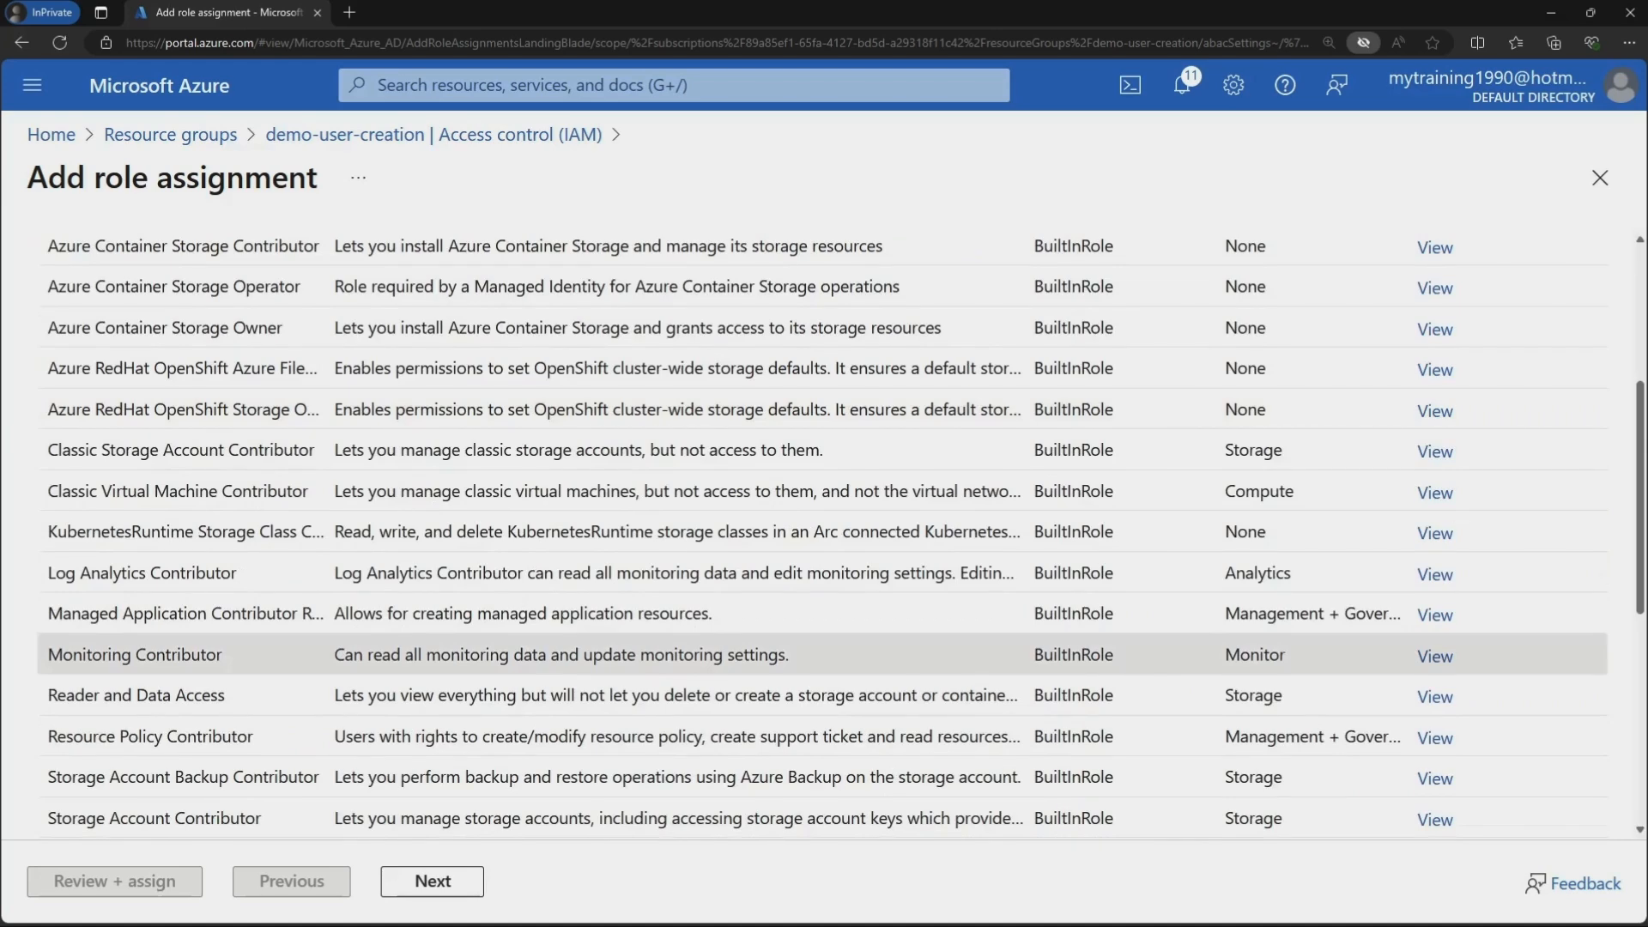
scroll(772, 654, down, 3)
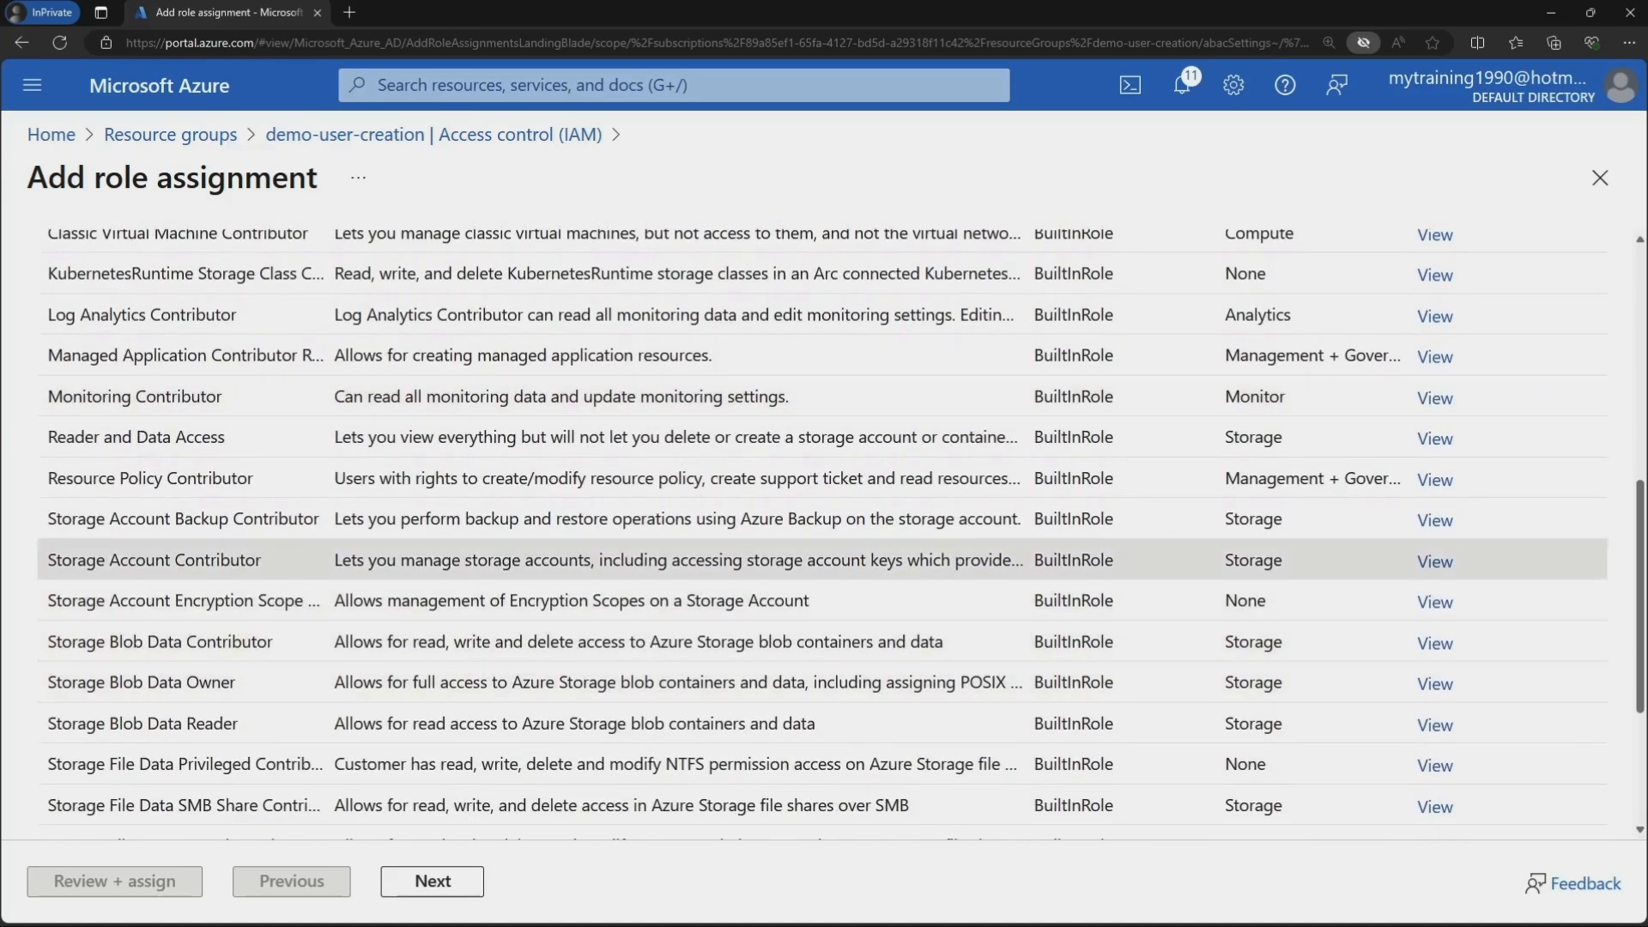
click(601, 560)
click(432, 881)
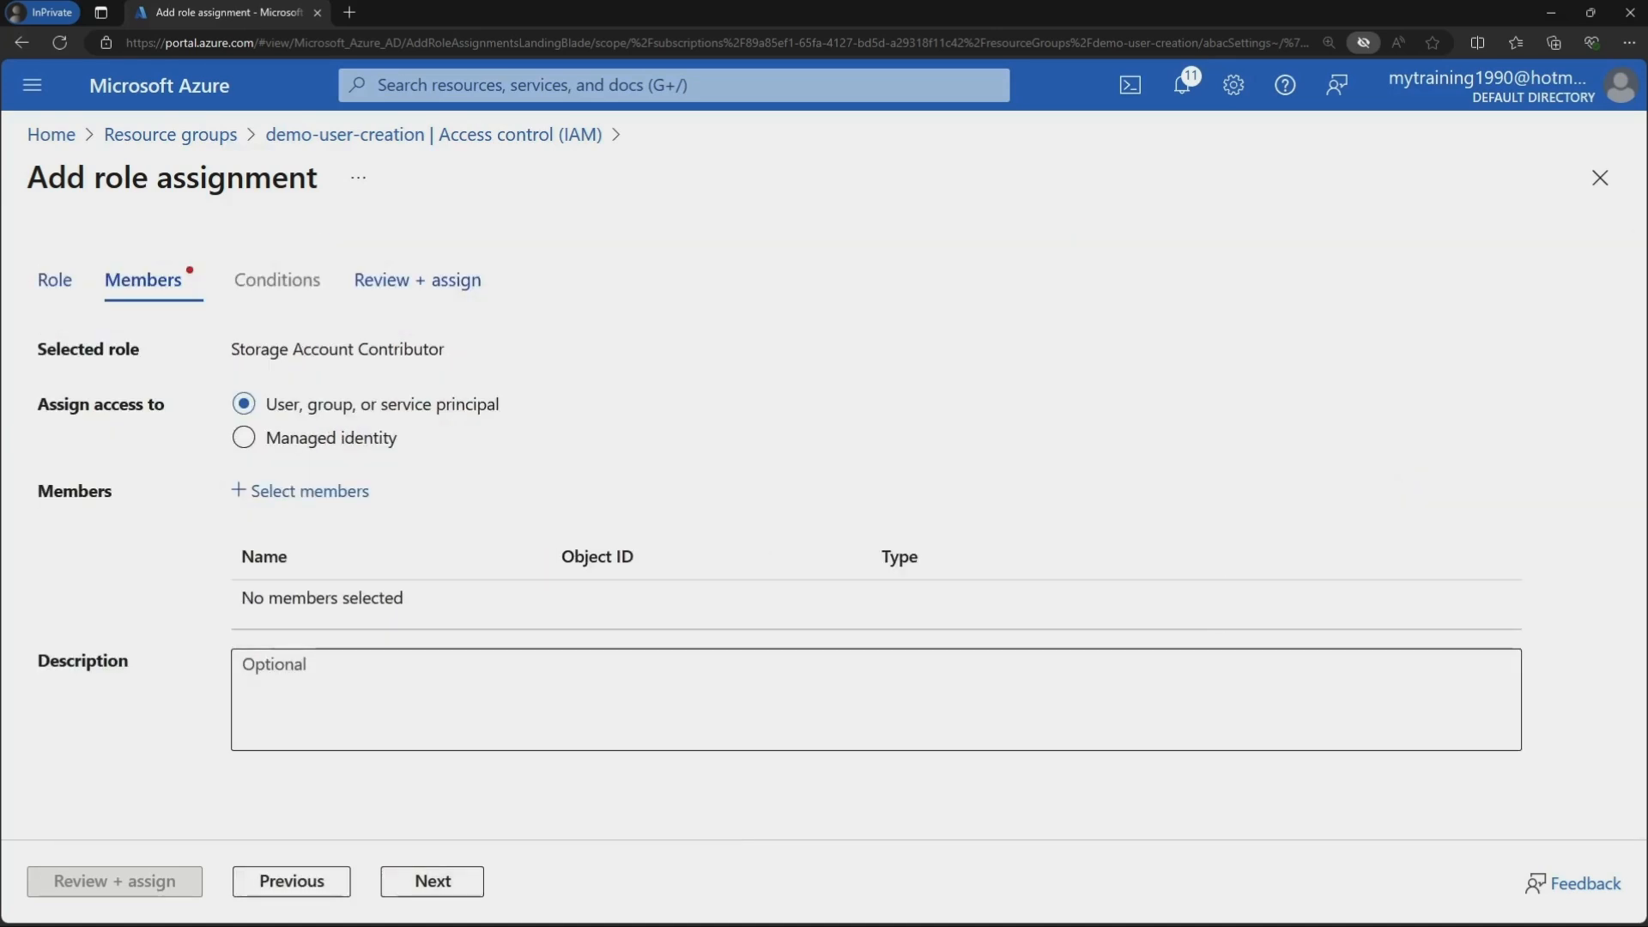
Add the vmcontributor group as the member and assign it the Storage Account Contributor role
click(310, 491)
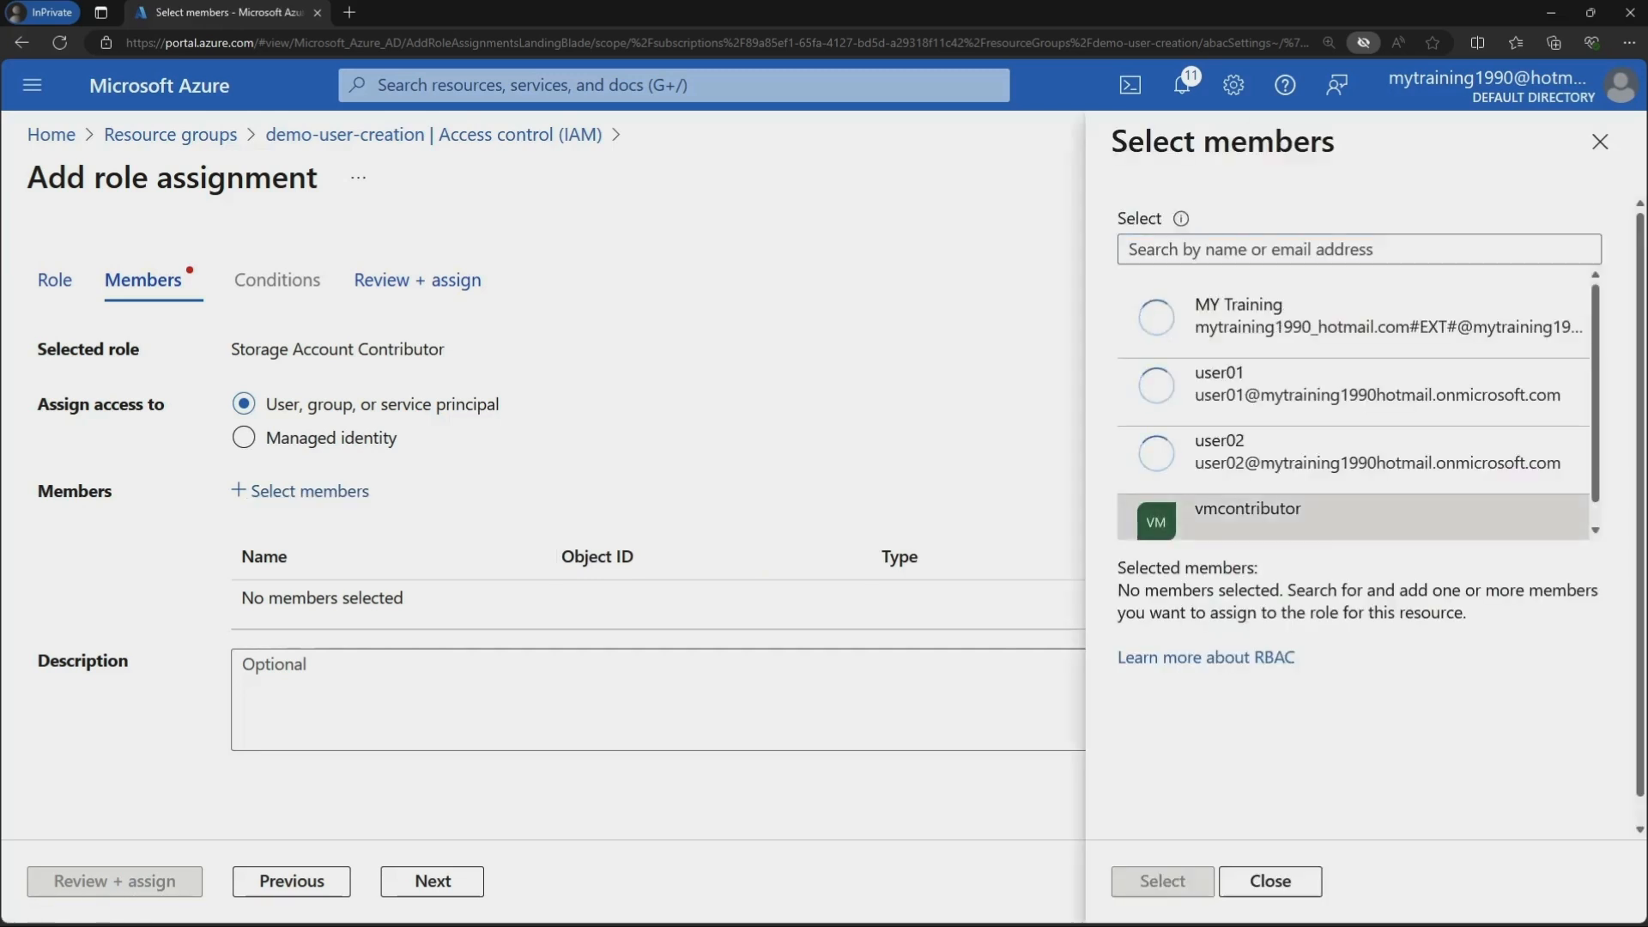
click(1352, 516)
click(1162, 882)
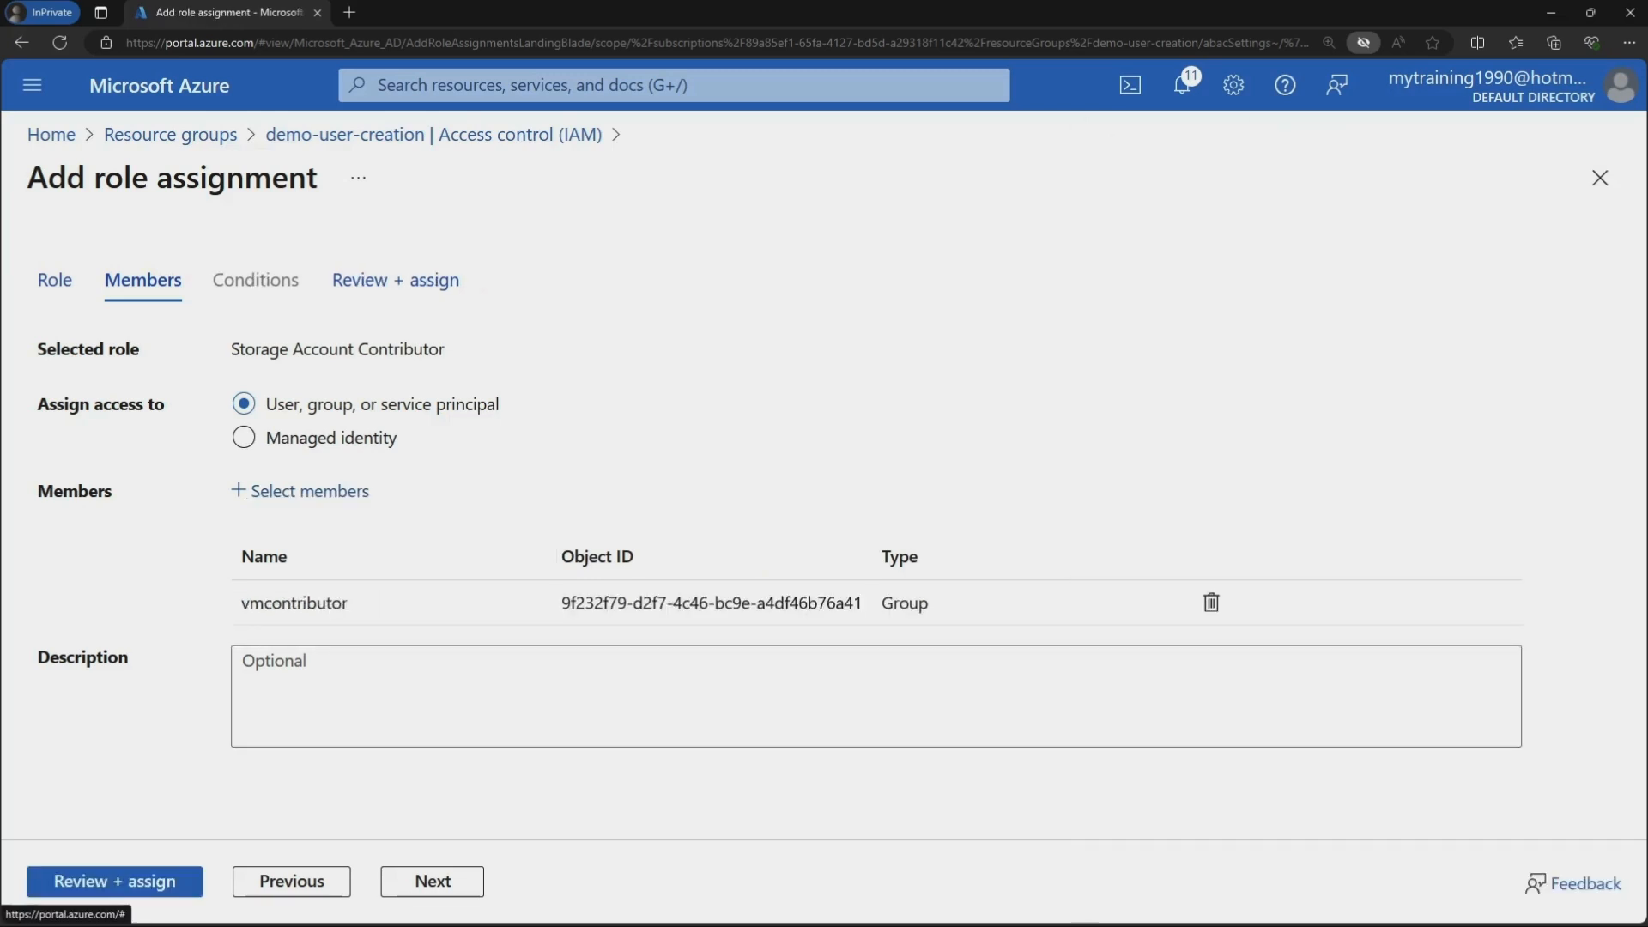
click(114, 881)
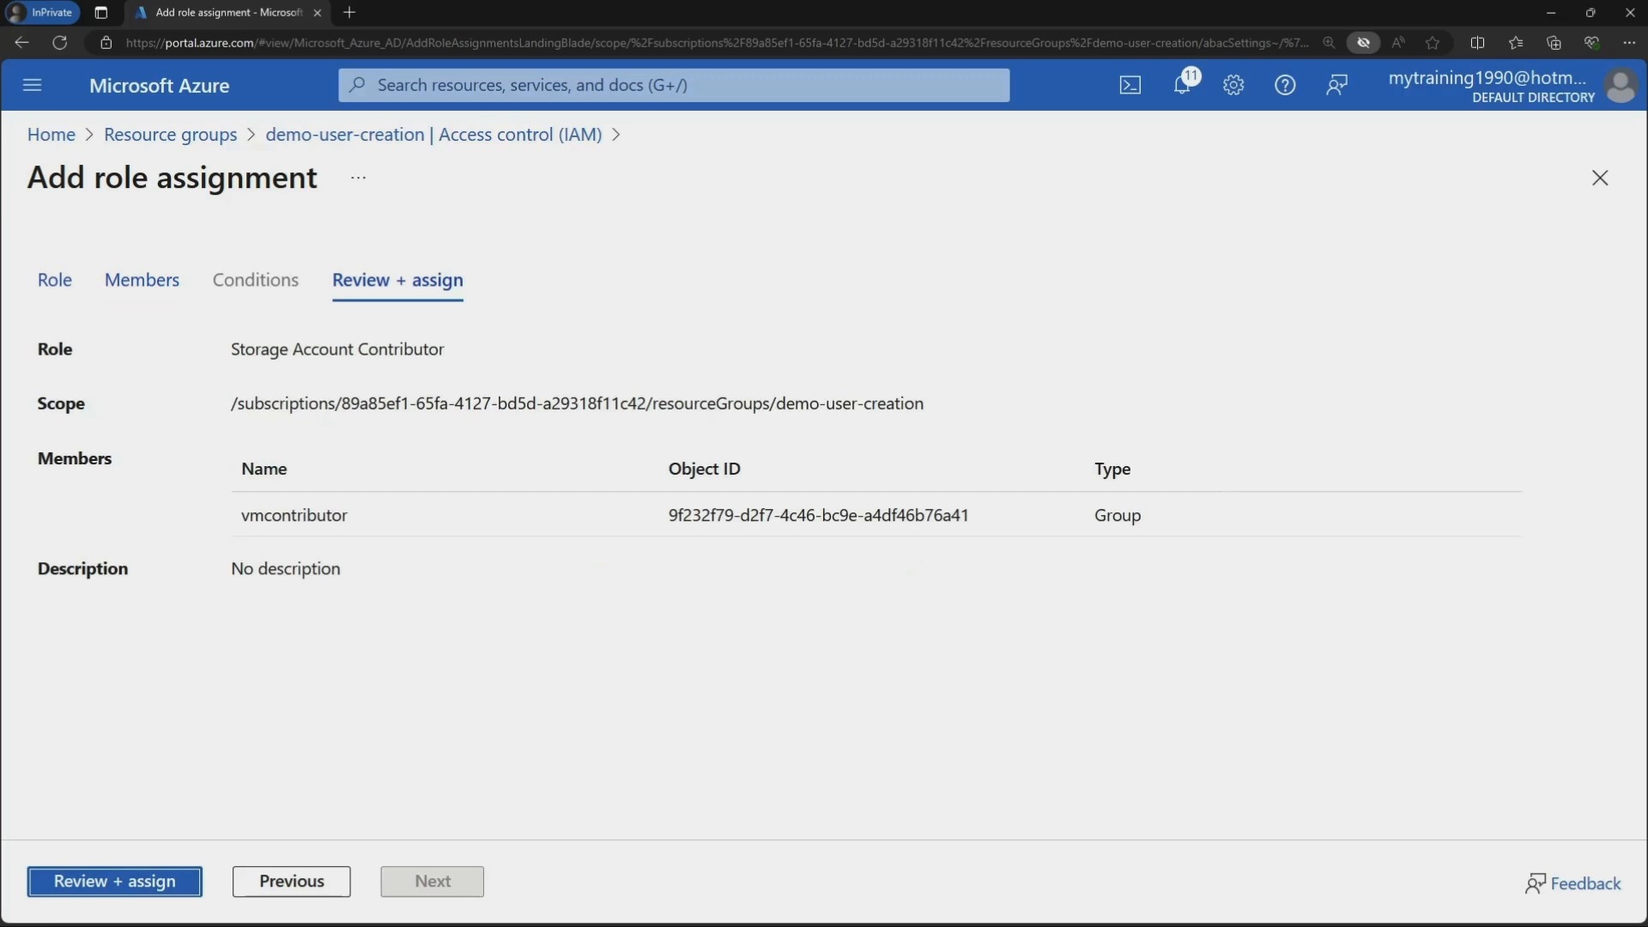
click(129, 881)
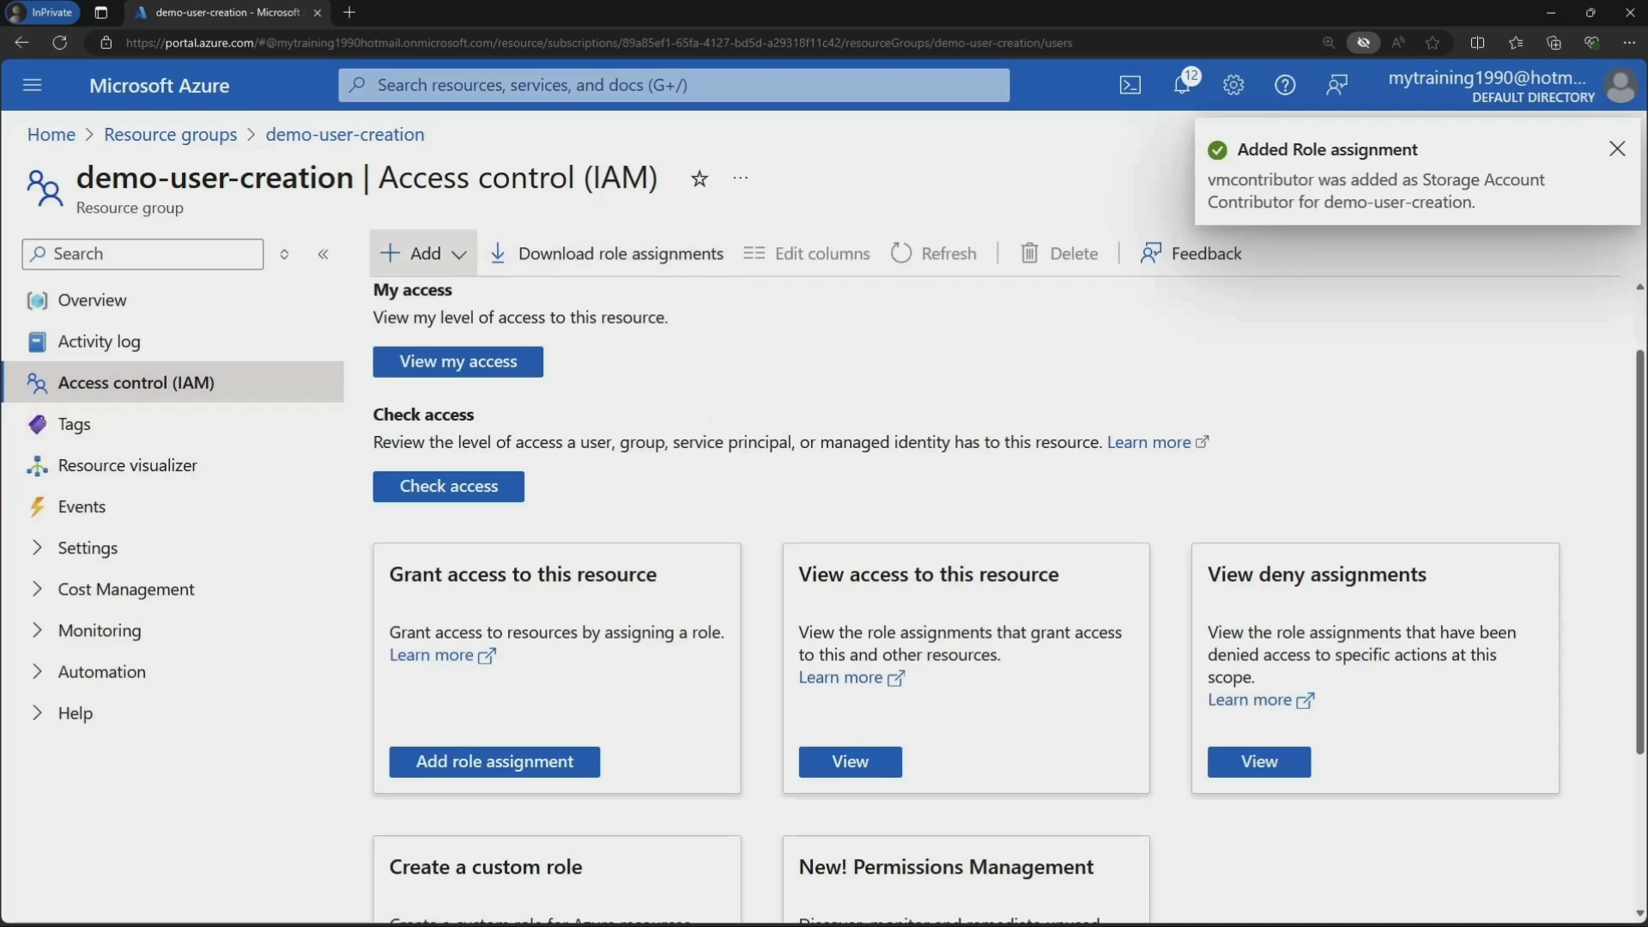
Review the existing role assignments on the demo-user-creation resource group
scroll(1008, 590, down, 3)
scroll(1007, 590, up, 4)
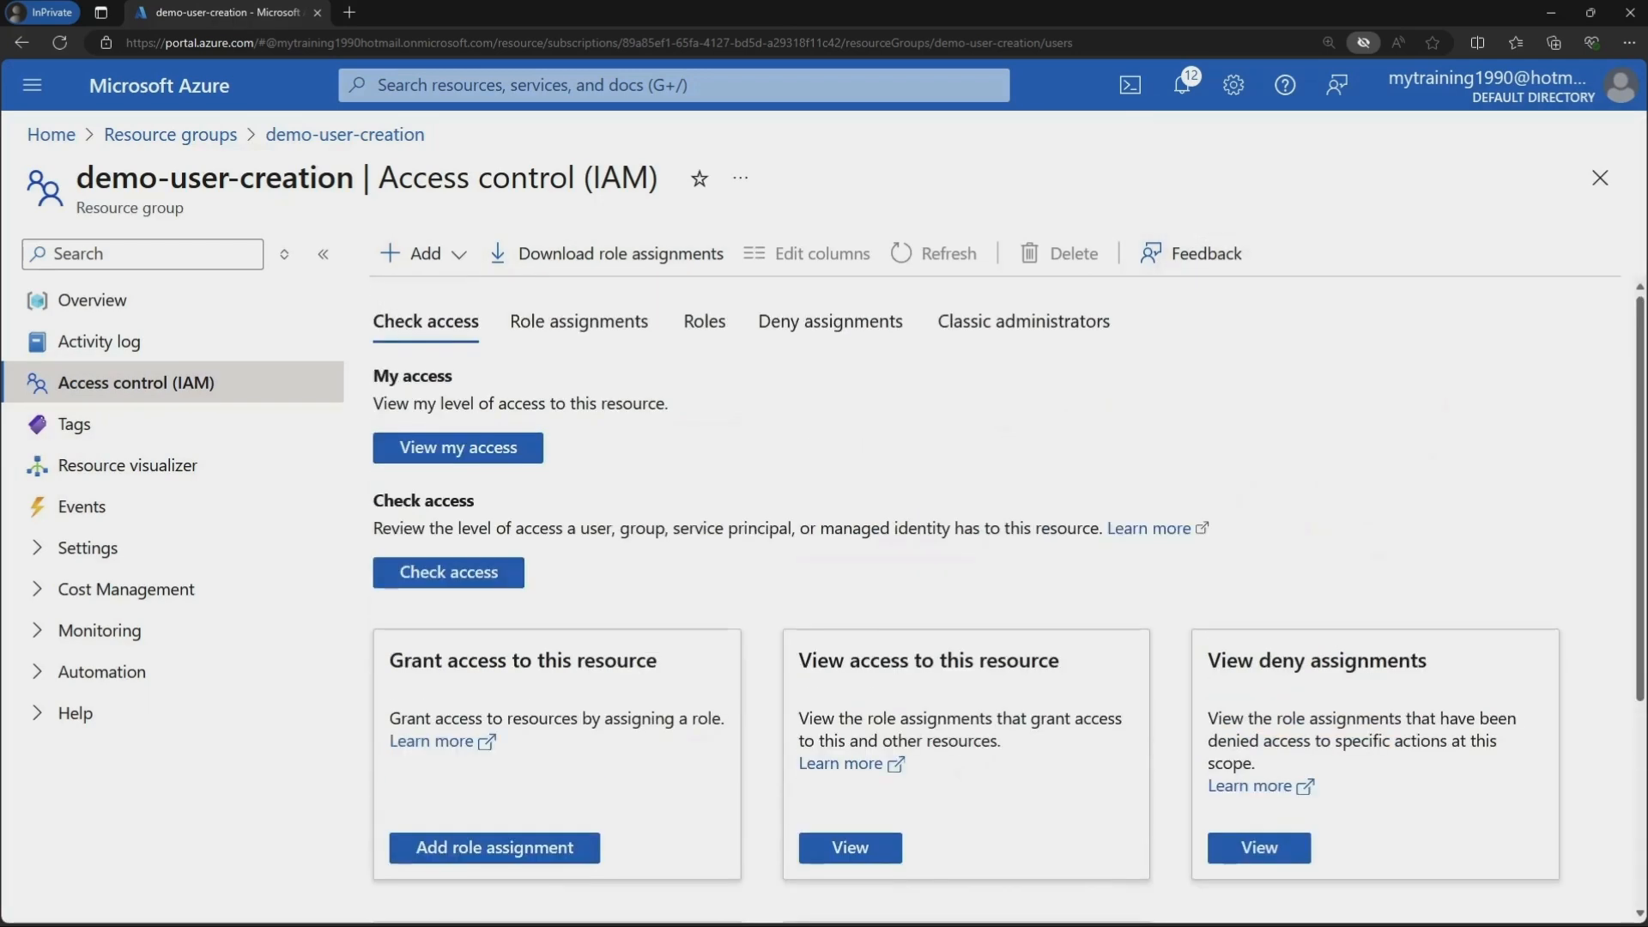
click(579, 321)
scroll(579, 515, down, 4)
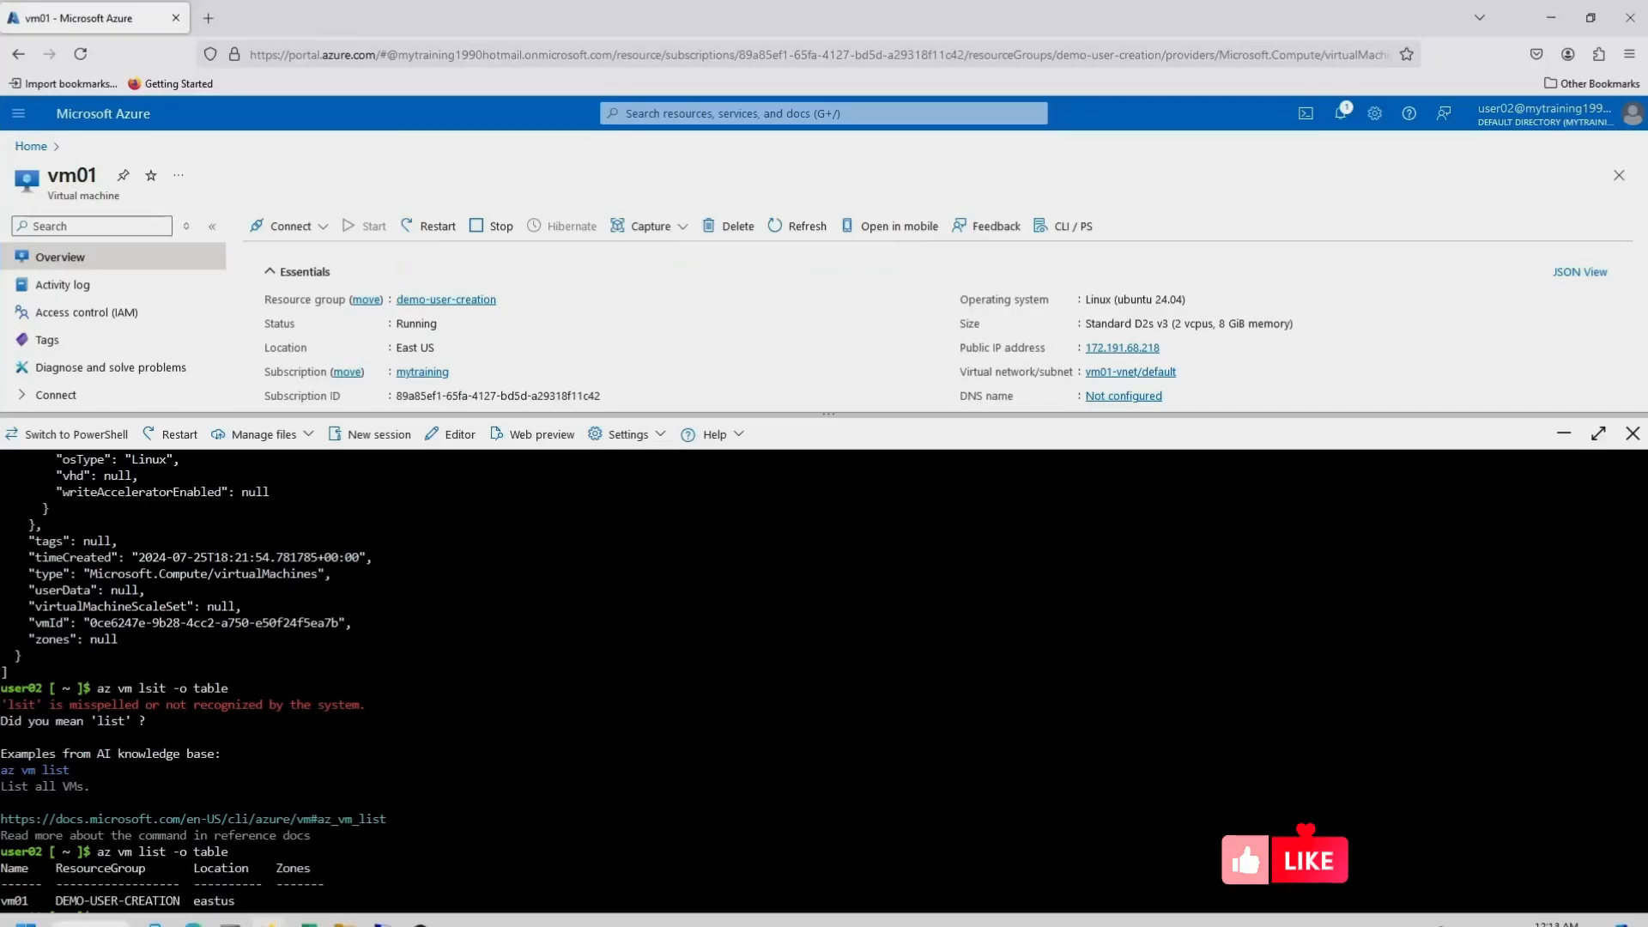
In user02's portal session, minimize Cloud Shell on the vm01 page and open the list of storage accounts
click(1564, 433)
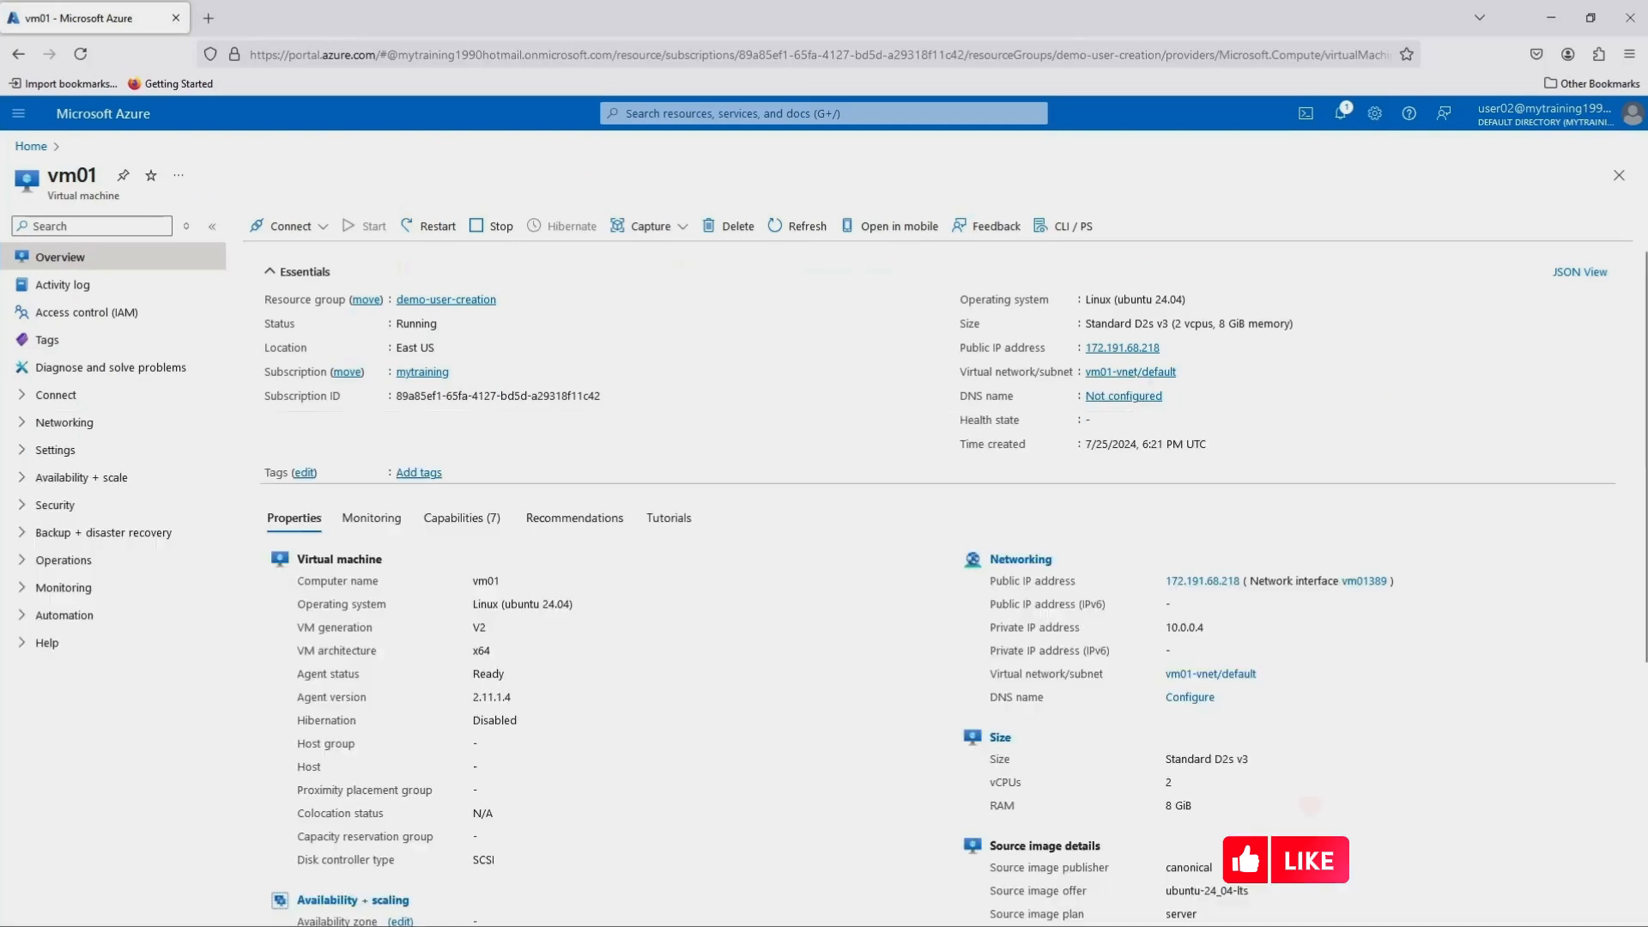
click(18, 112)
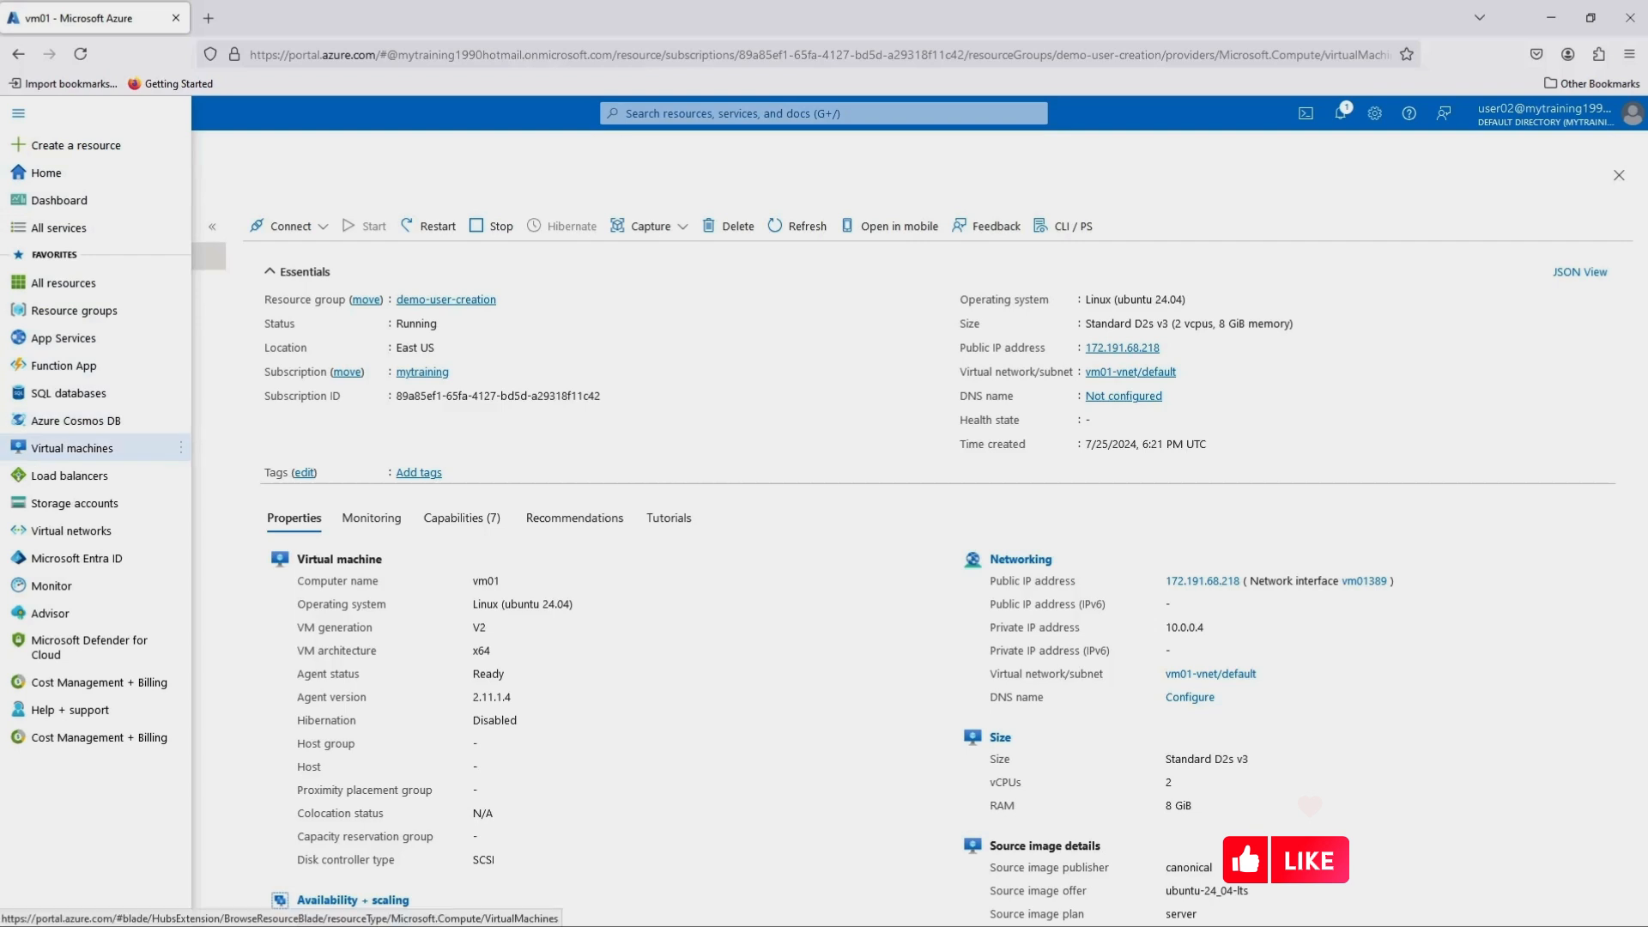
click(75, 503)
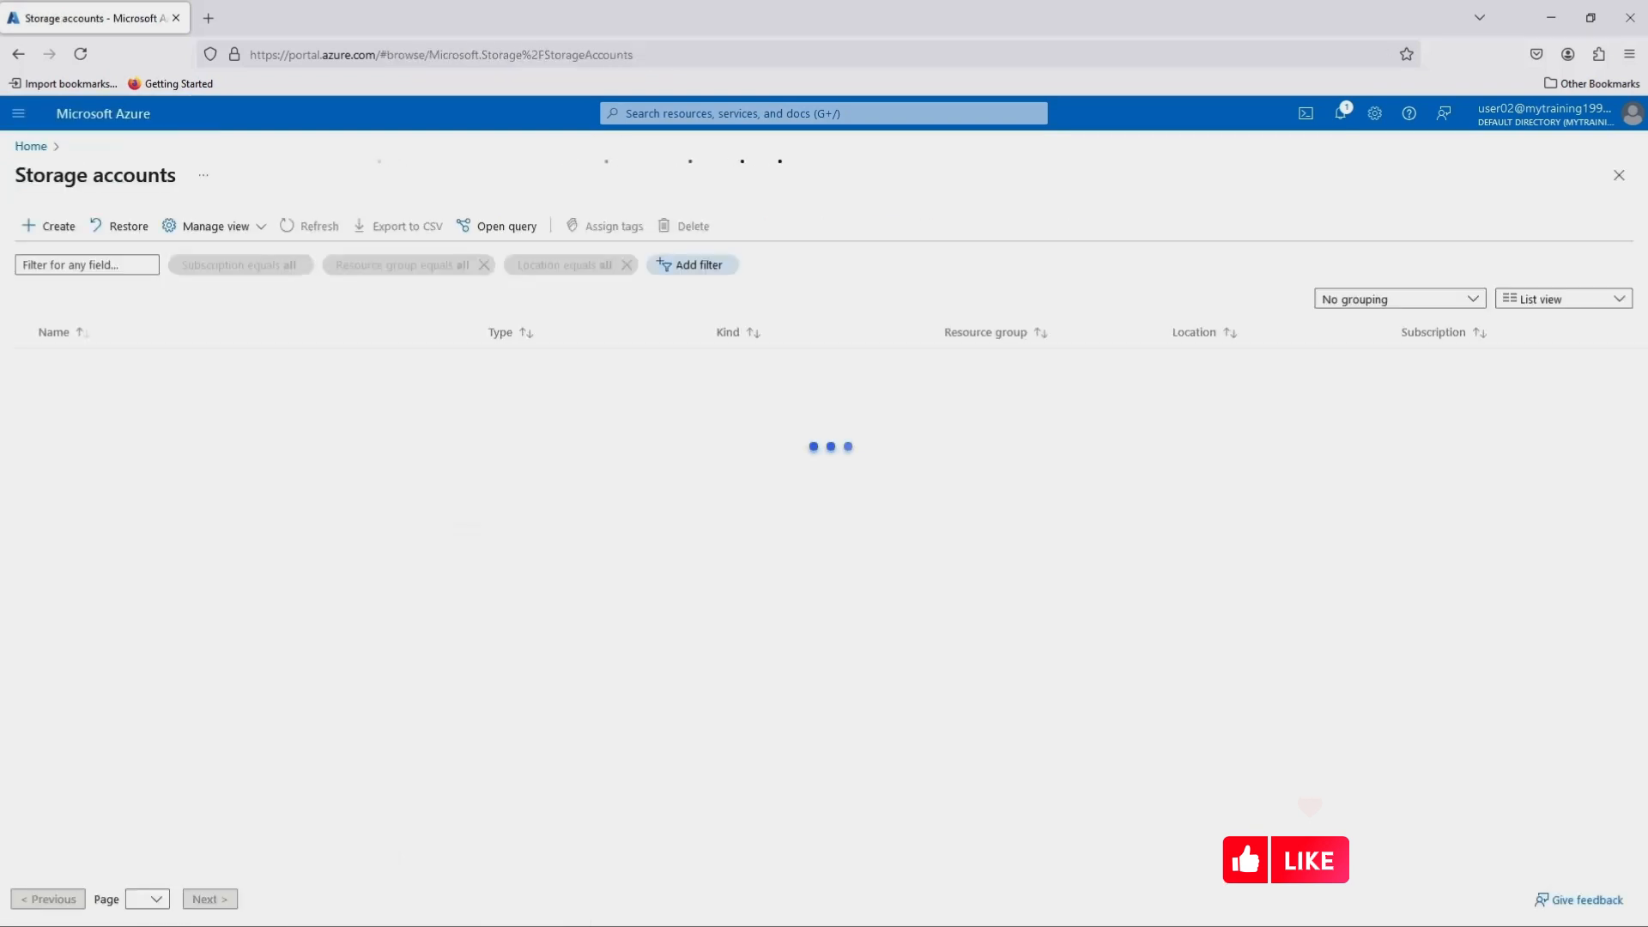